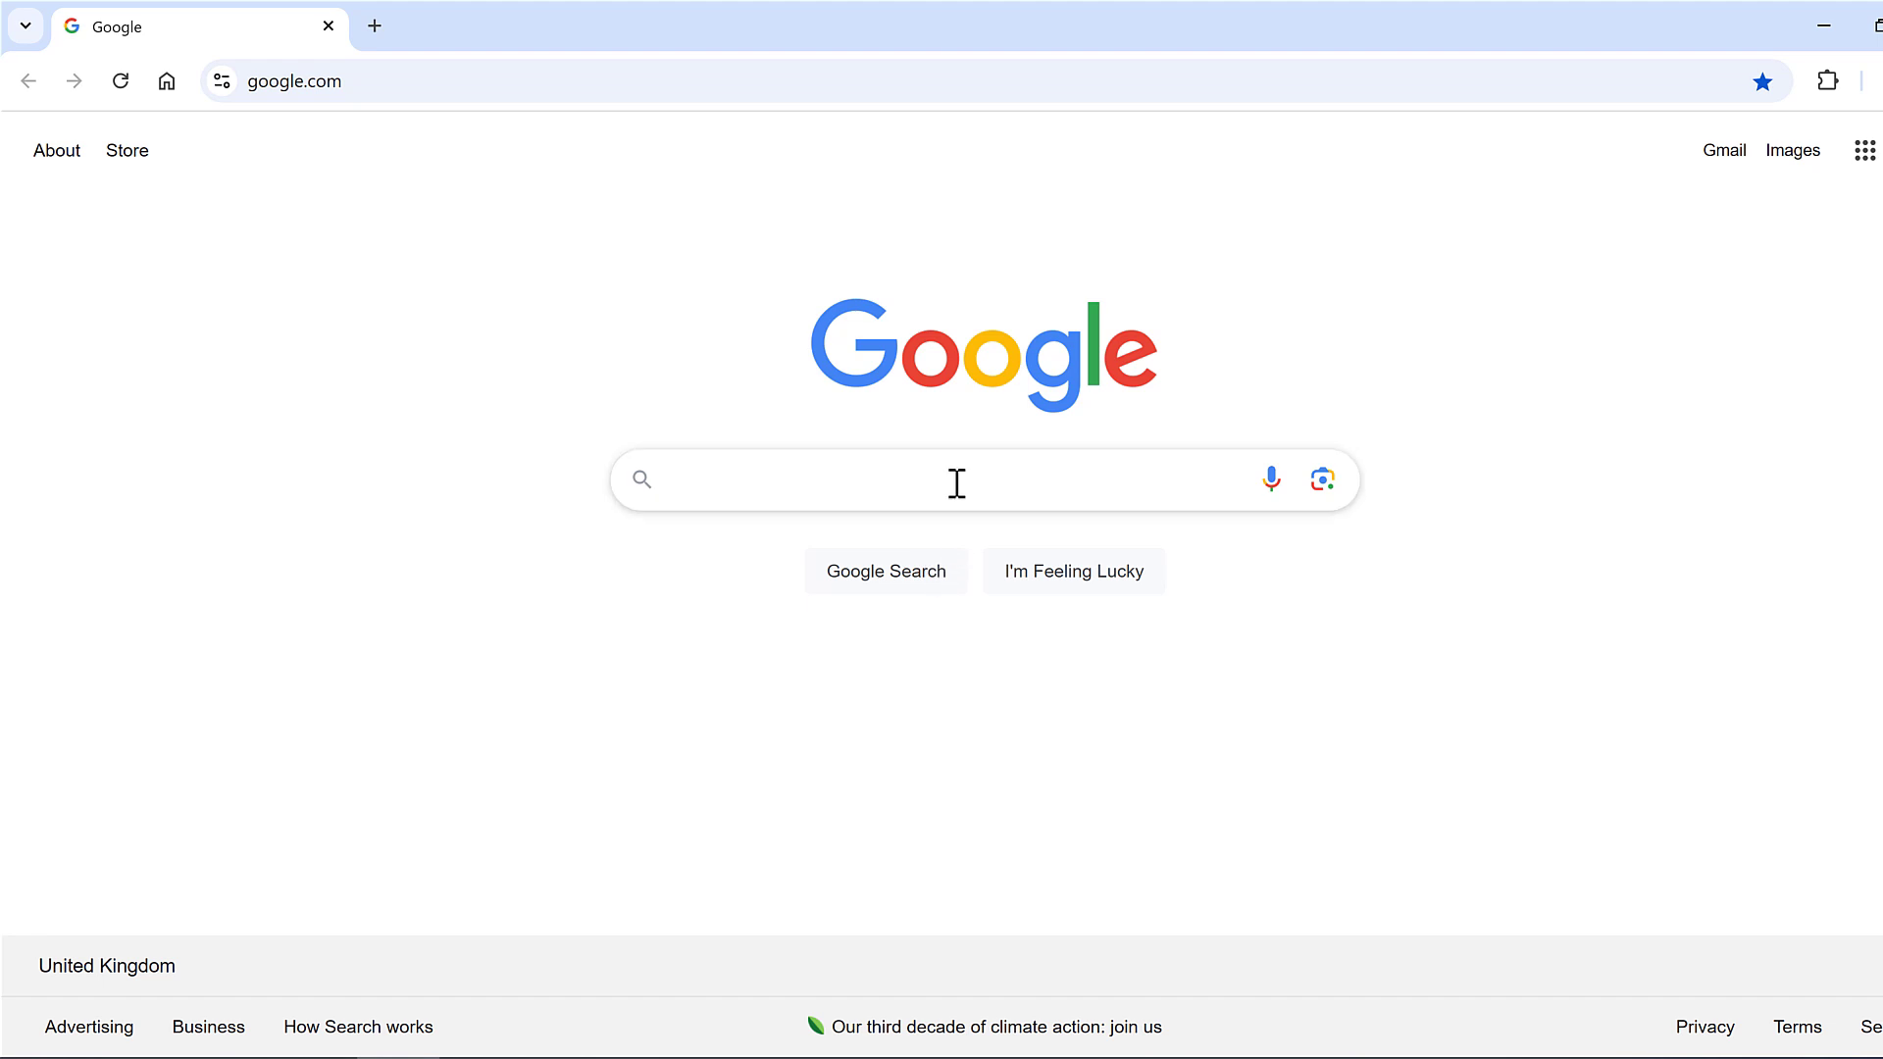
Search Google for 'planet sizes' and open NASA's Solar System Sizes page.
{"action": "left_click", "coordinate": [956, 482]}
{"action": "type", "text": "plan"}
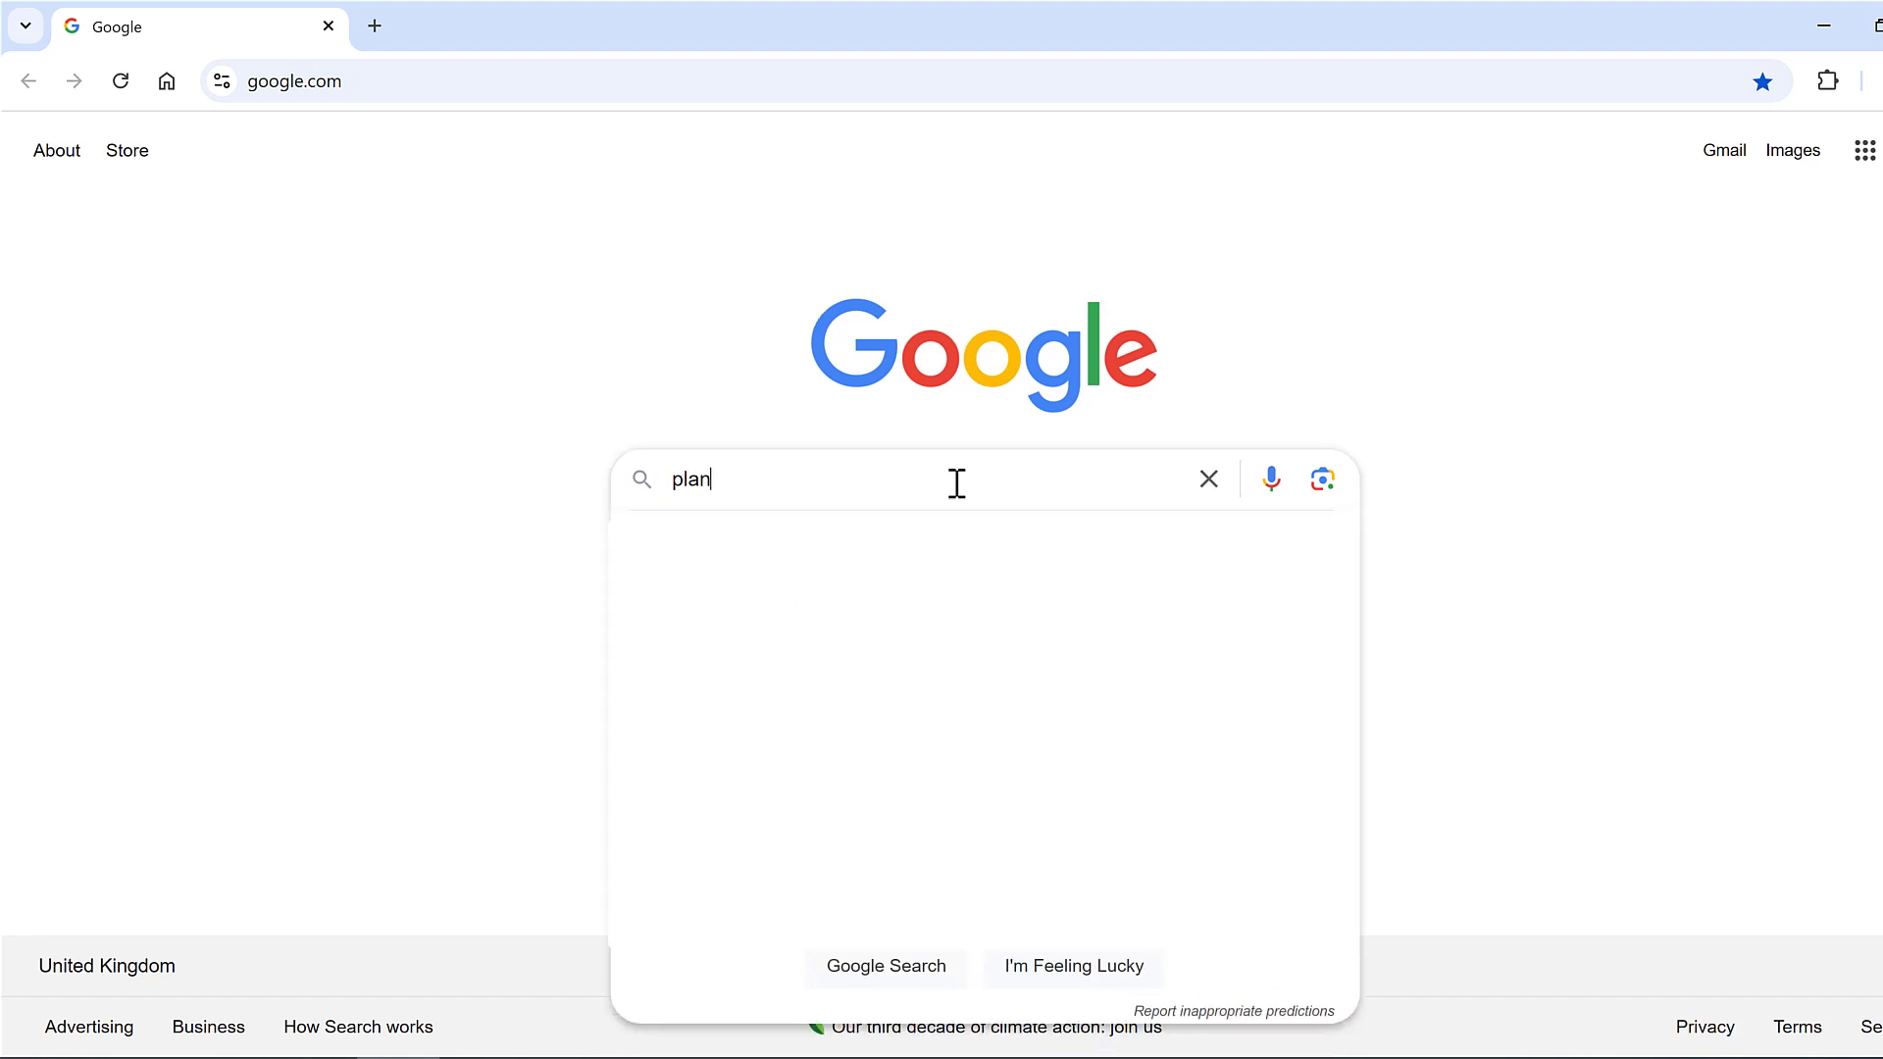
{"action": "type", "text": "et sizes"}
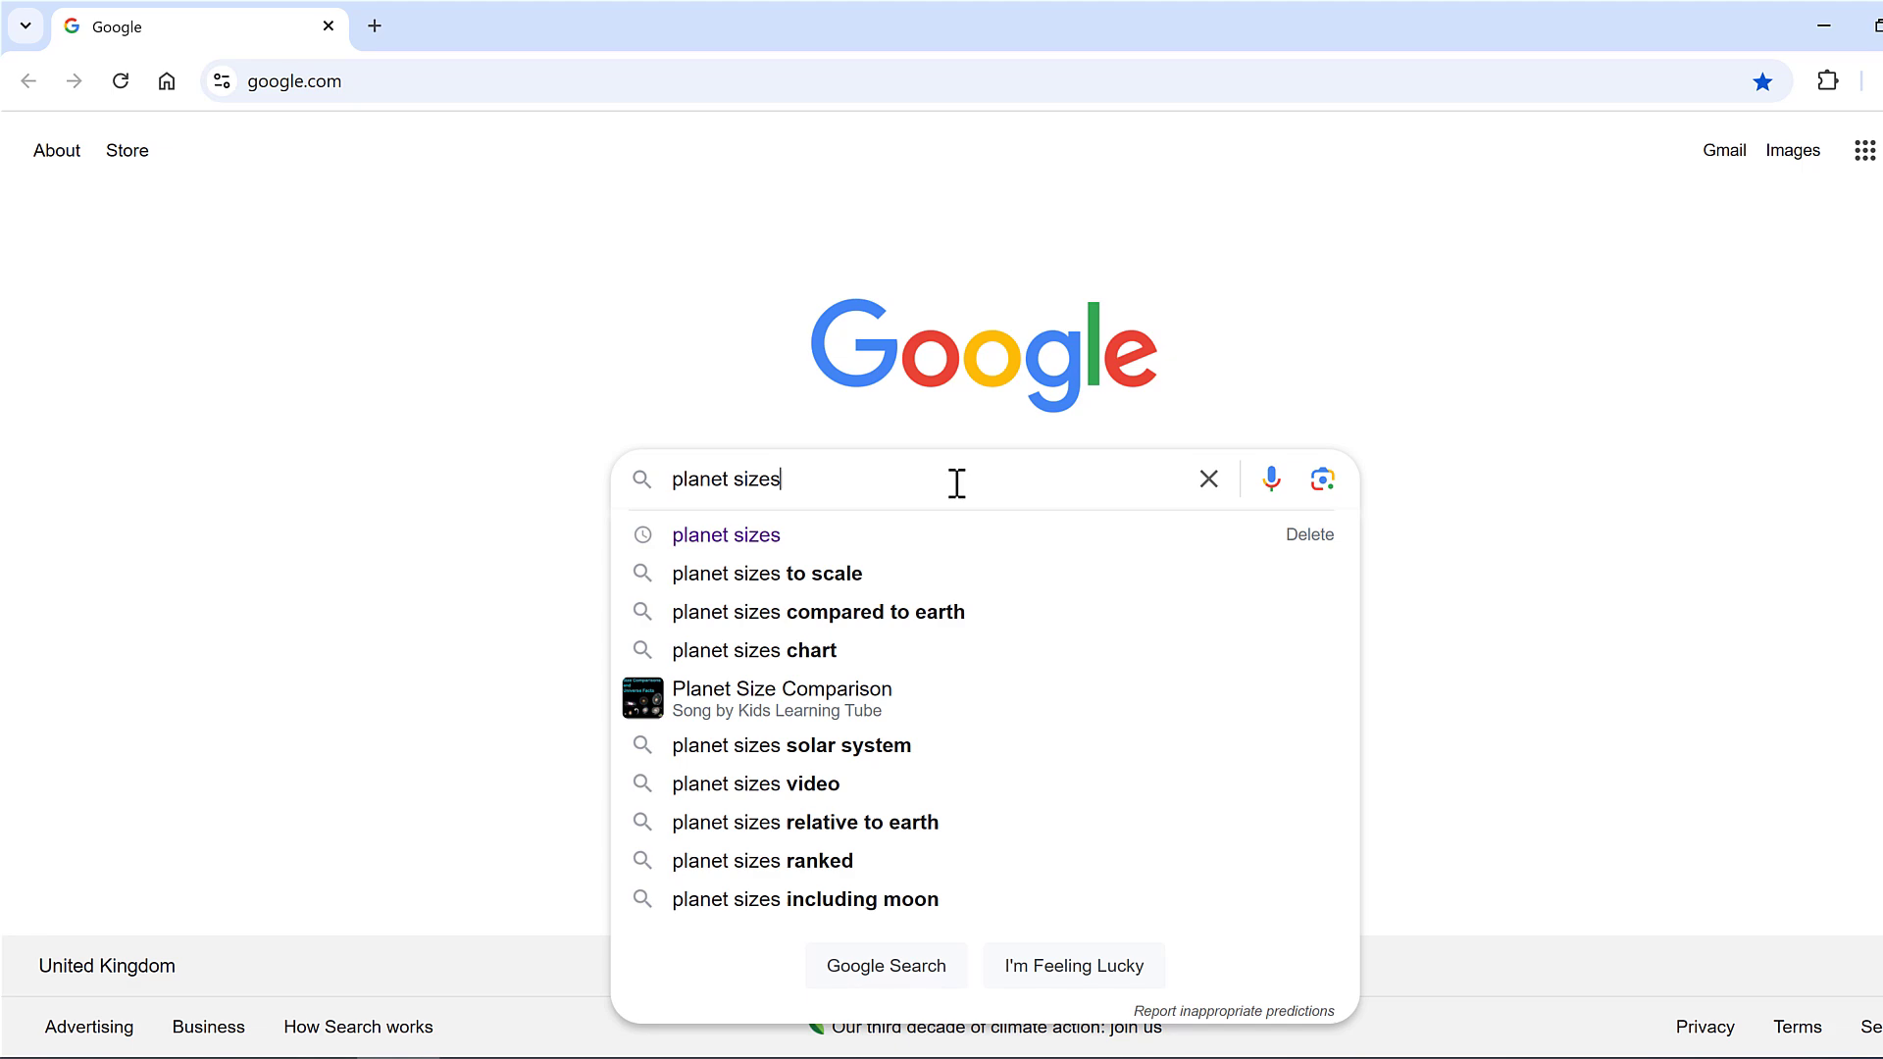
{"action": "key", "text": "Return"}
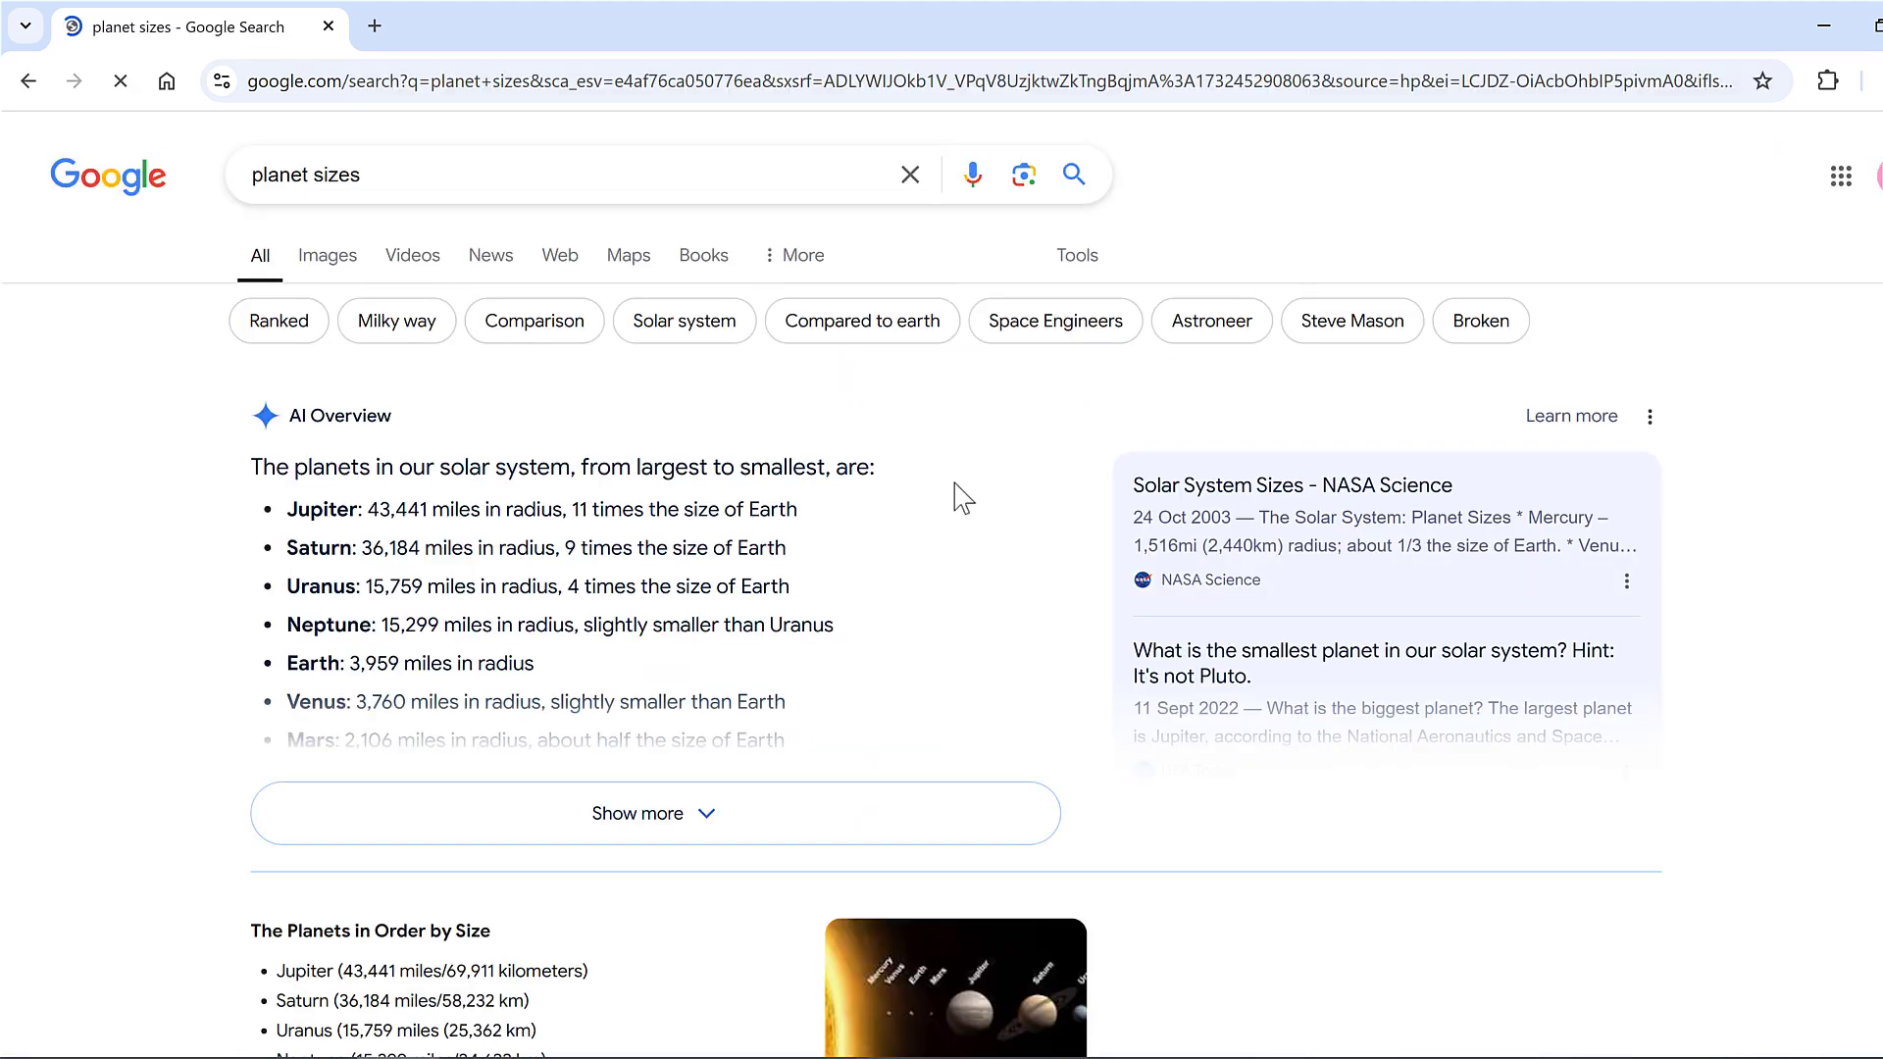
{"action": "scroll", "coordinate": [956, 483], "scroll_direction": "down", "scroll_amount": 14}
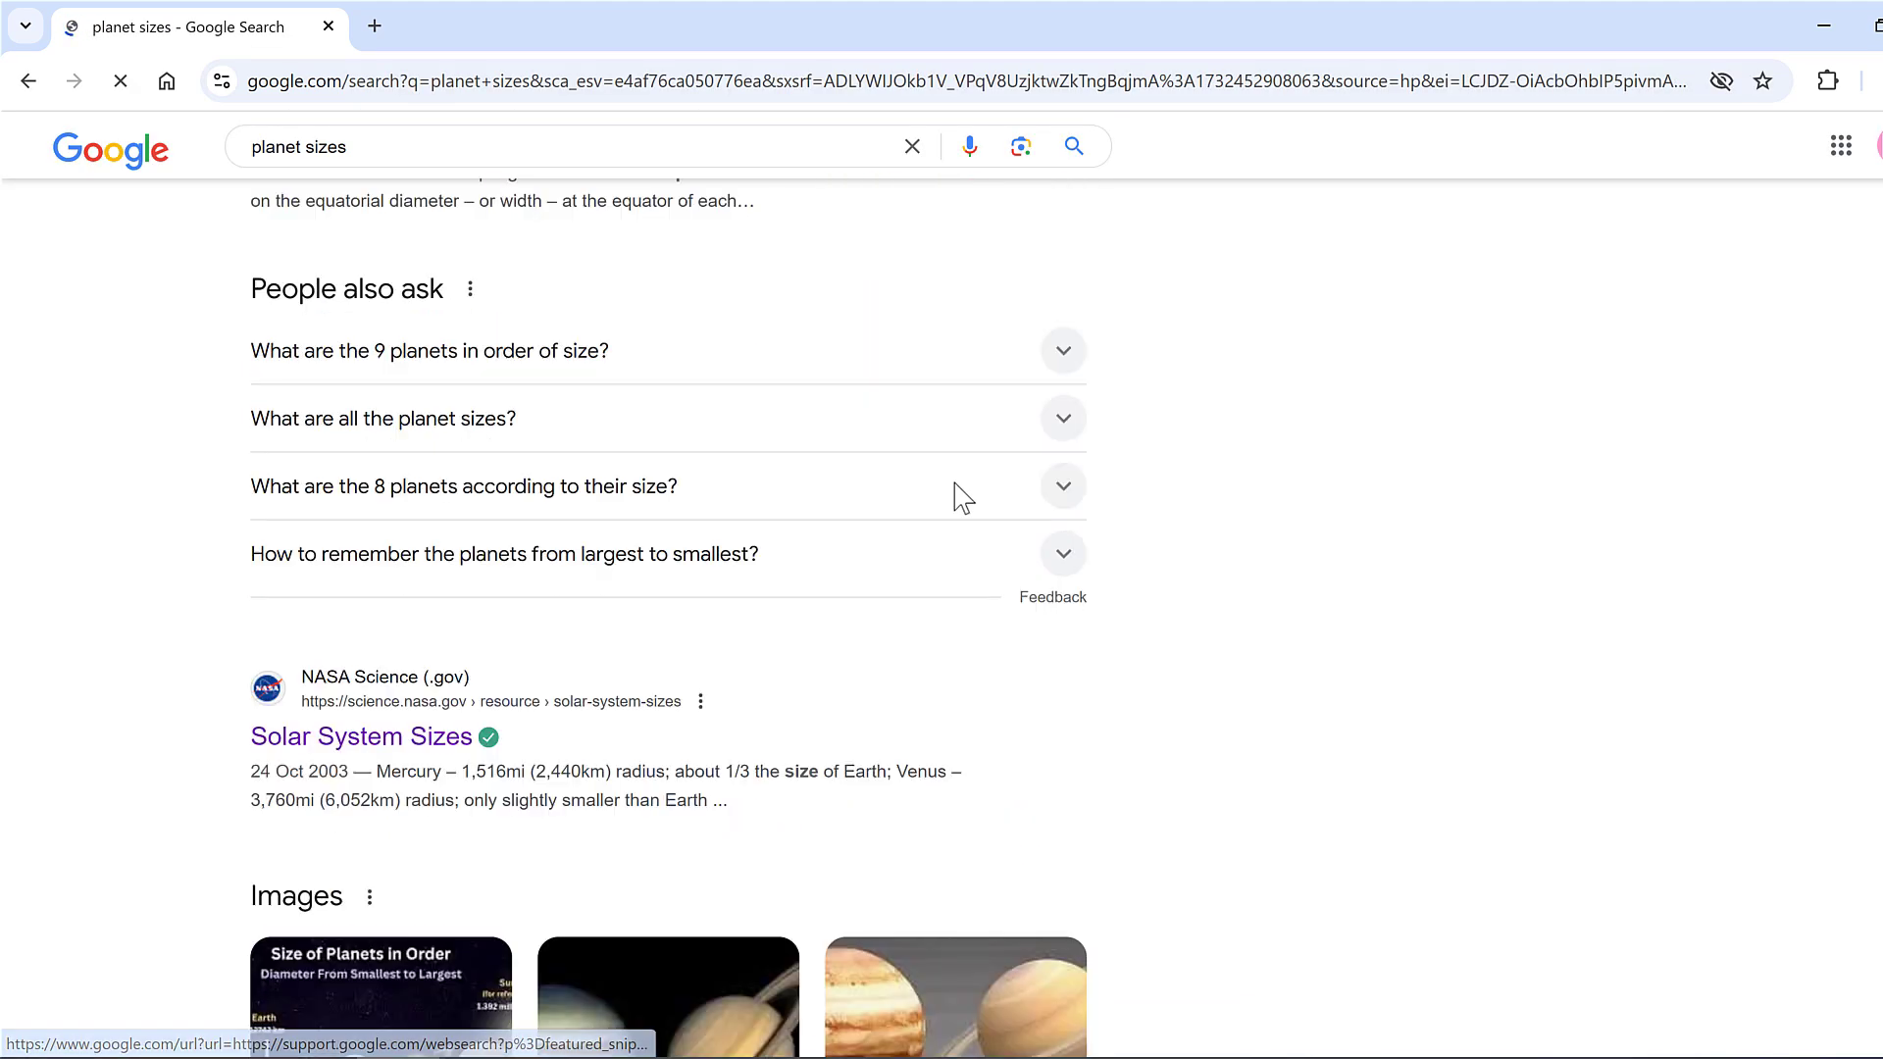
{"action": "scroll", "coordinate": [955, 483], "scroll_direction": "down", "scroll_amount": 1}
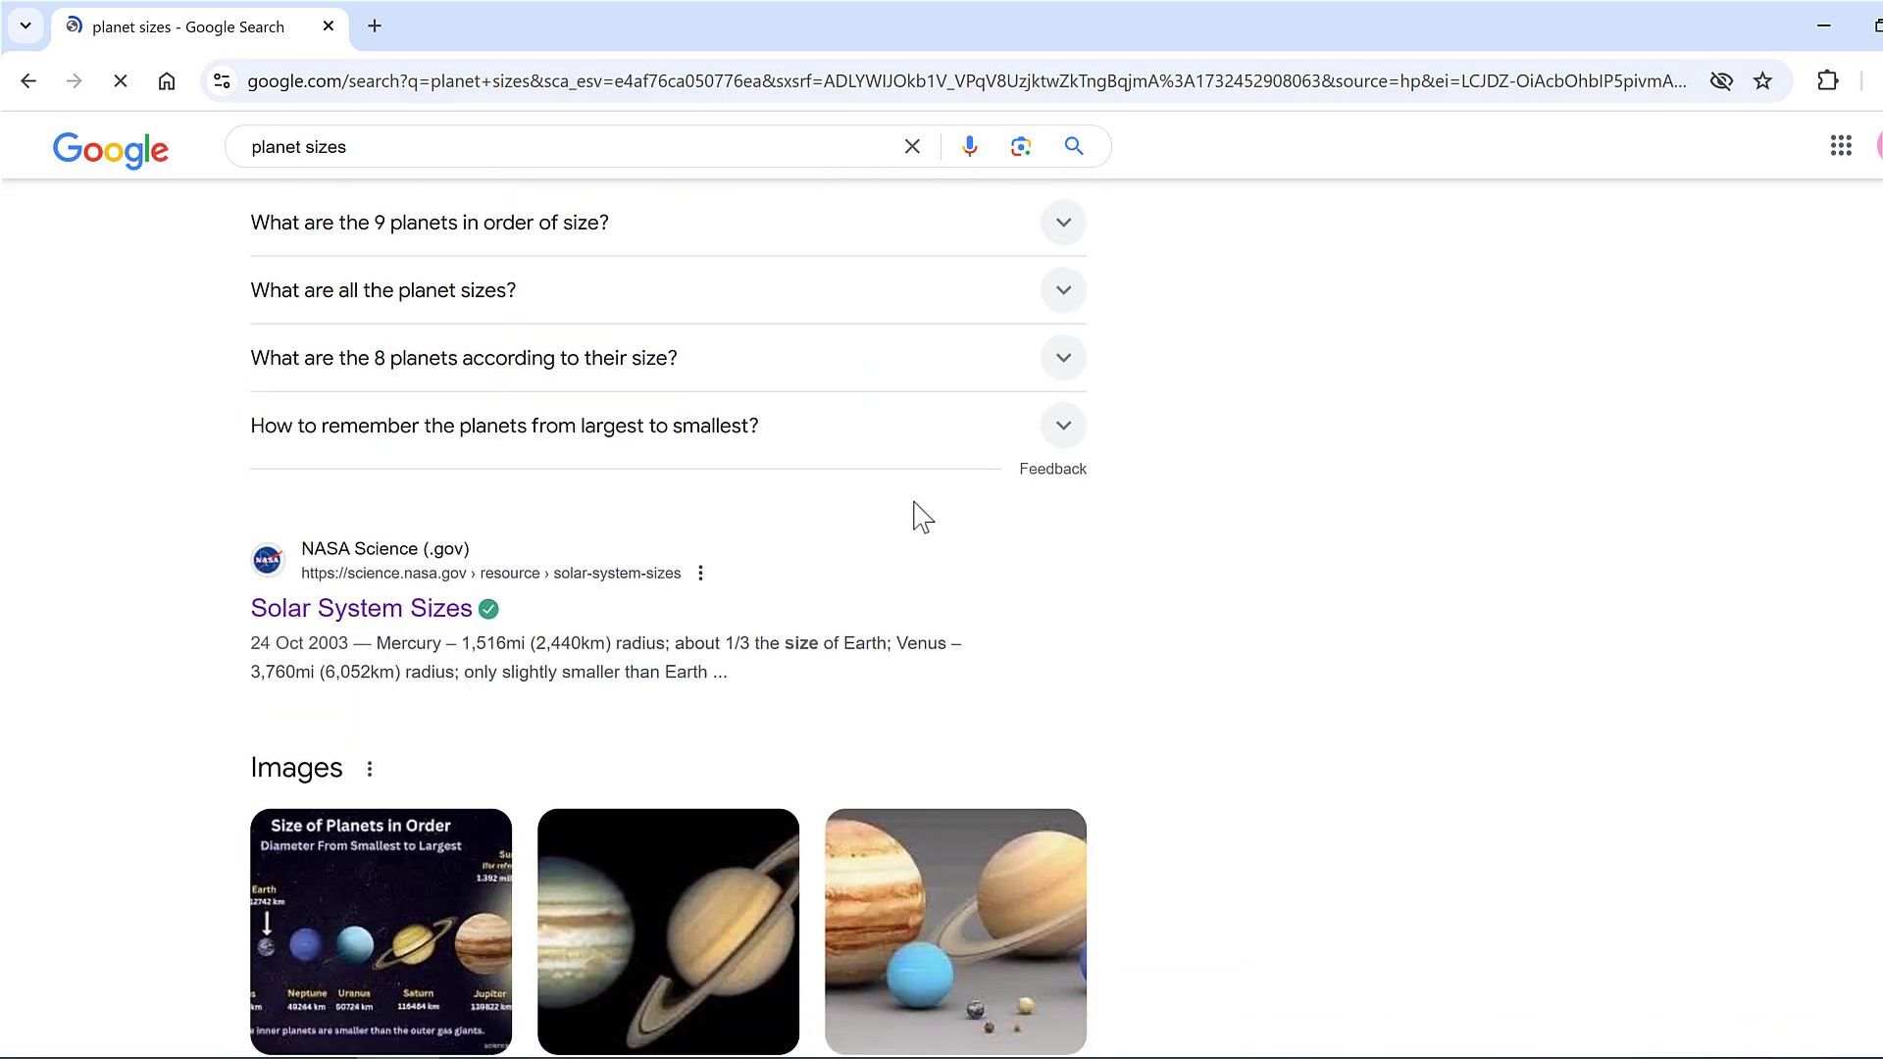
{"action": "left_click", "coordinate": [428, 613]}
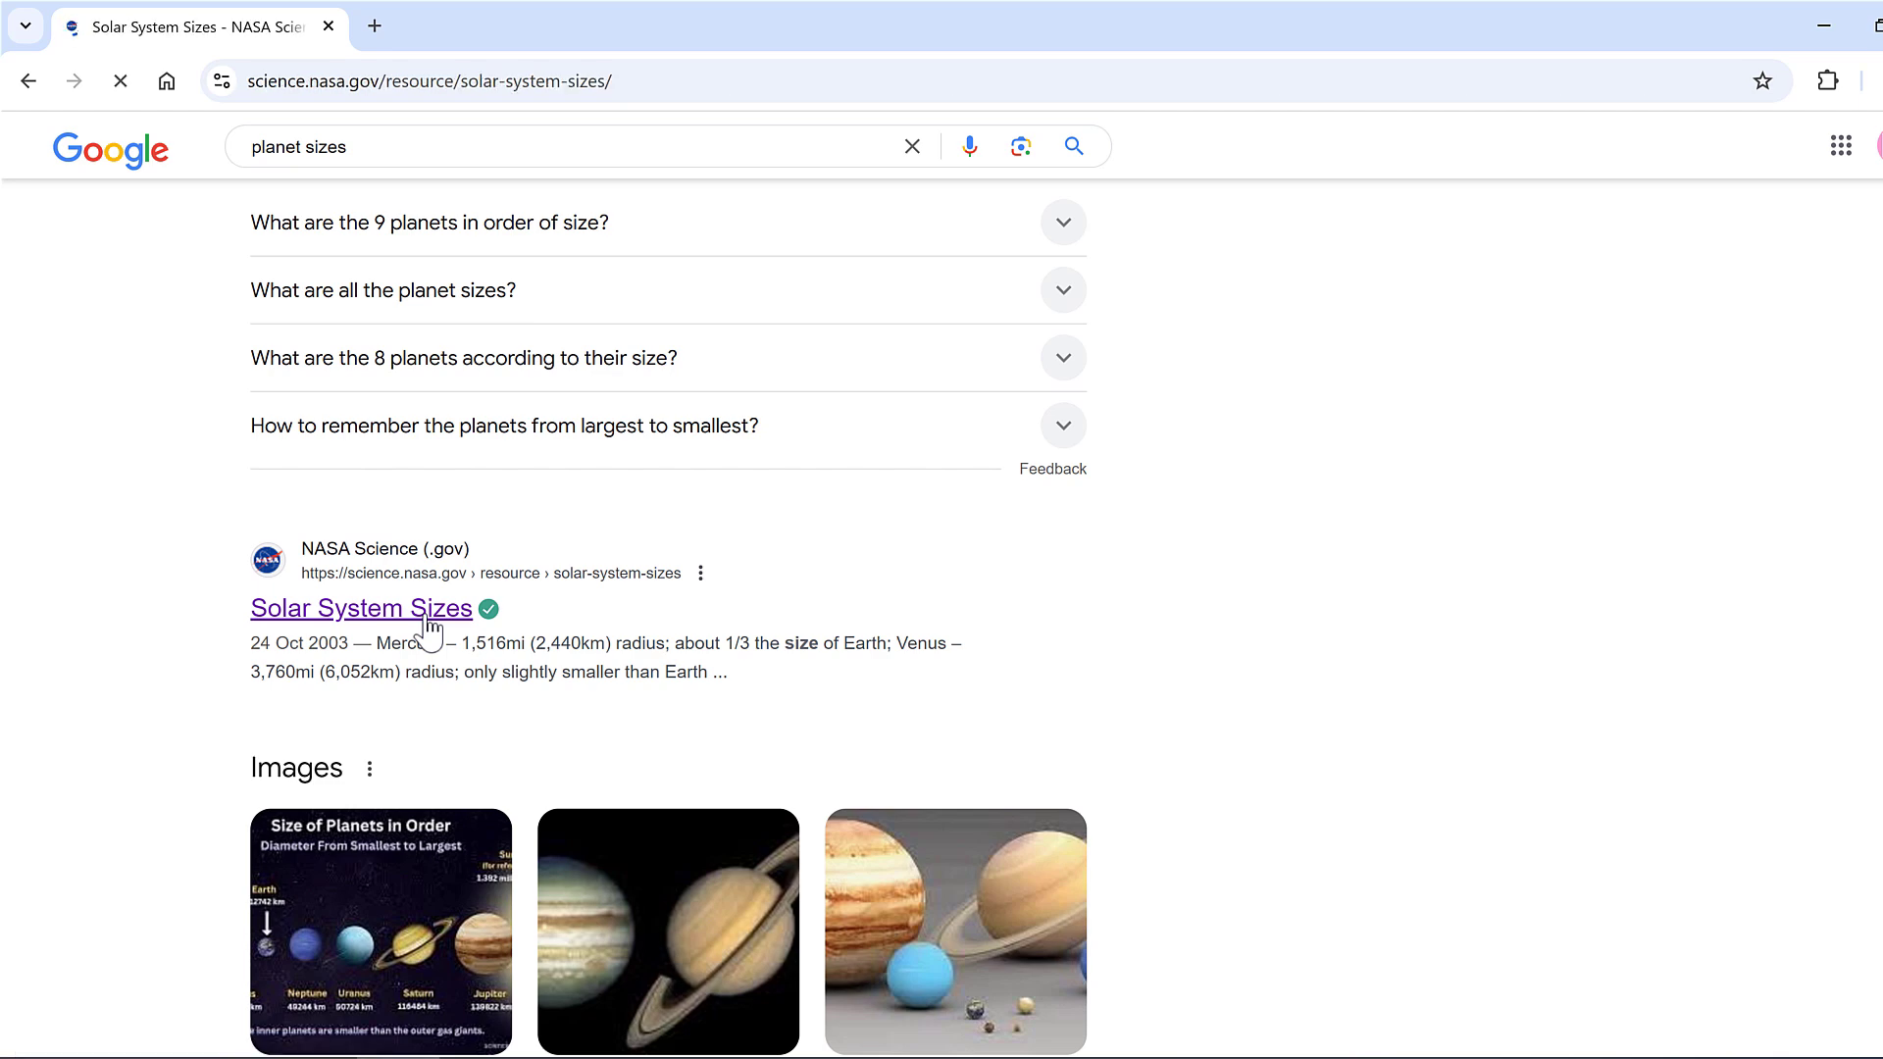
Copy the Planet Sizes list from Mercury through Neptune.
{"action": "scroll", "coordinate": [1011, 519], "scroll_direction": "down", "scroll_amount": 13}
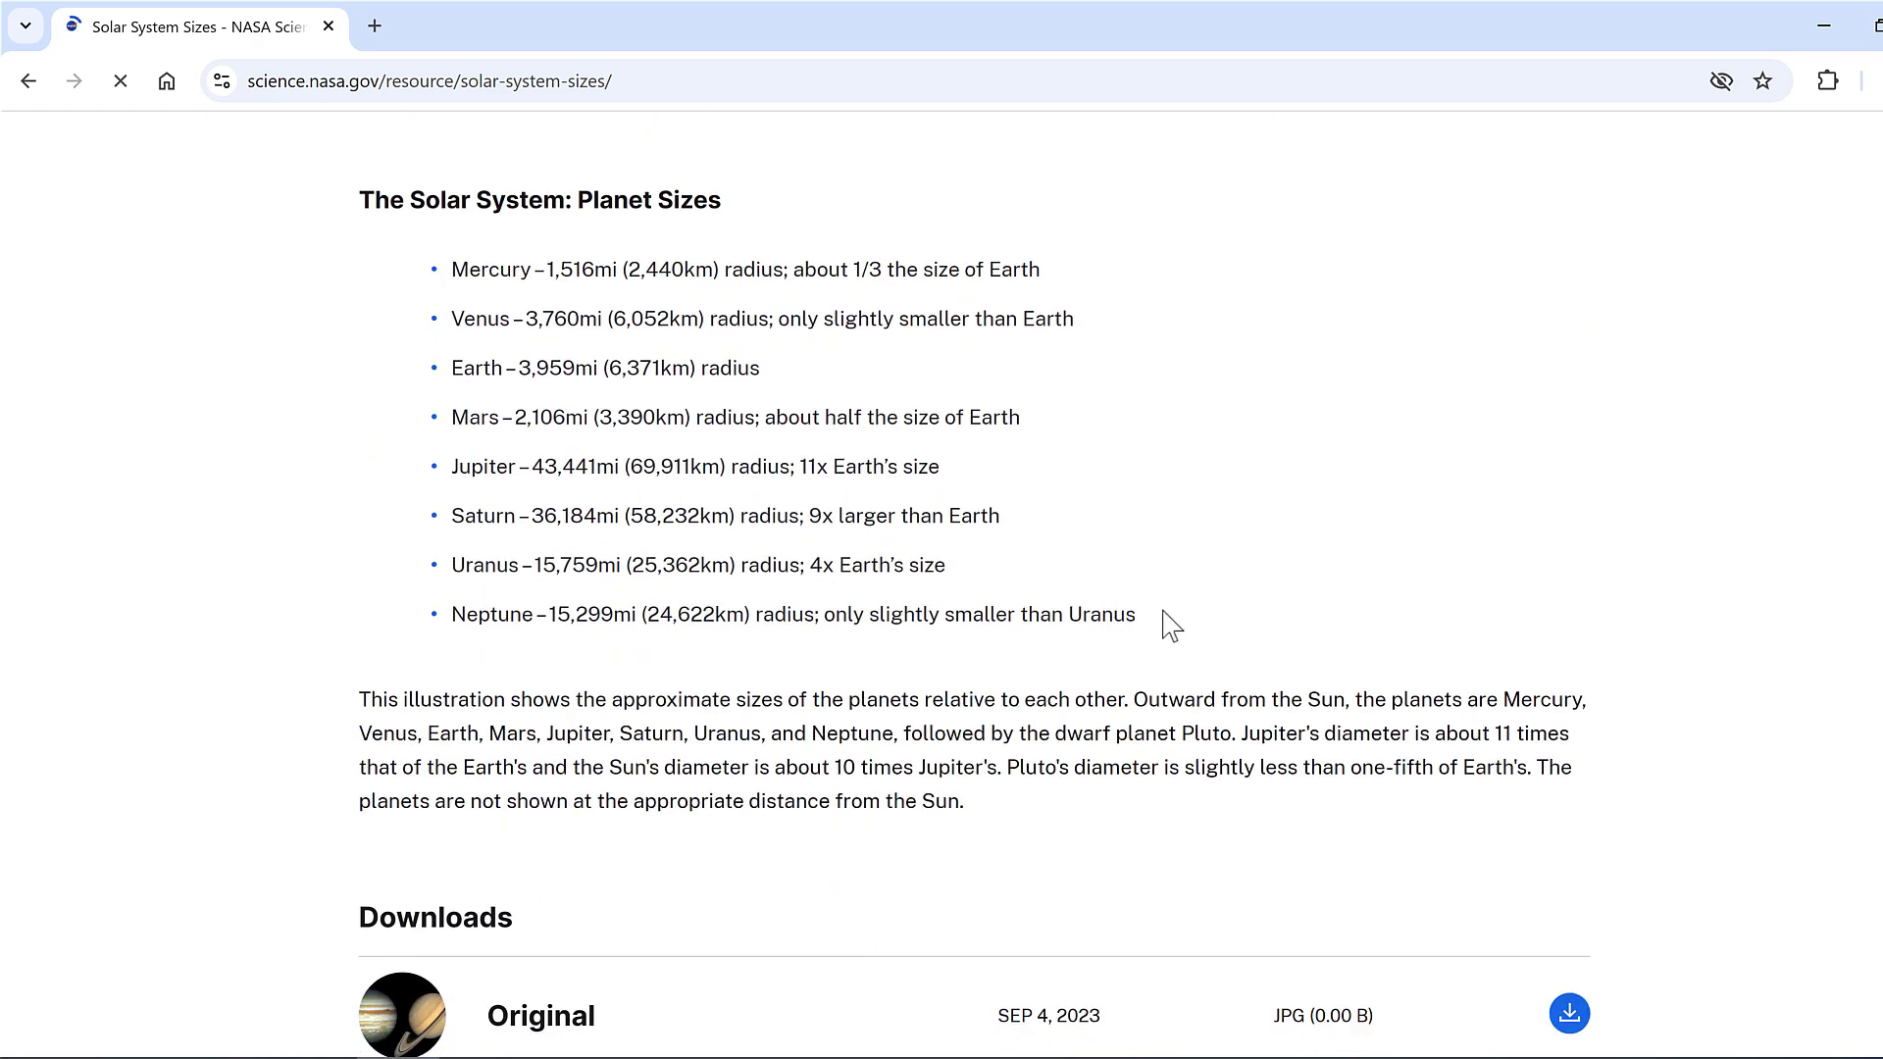
{"action": "left_click_drag", "start_coordinate": [1168, 625], "coordinate": [416, 281]}
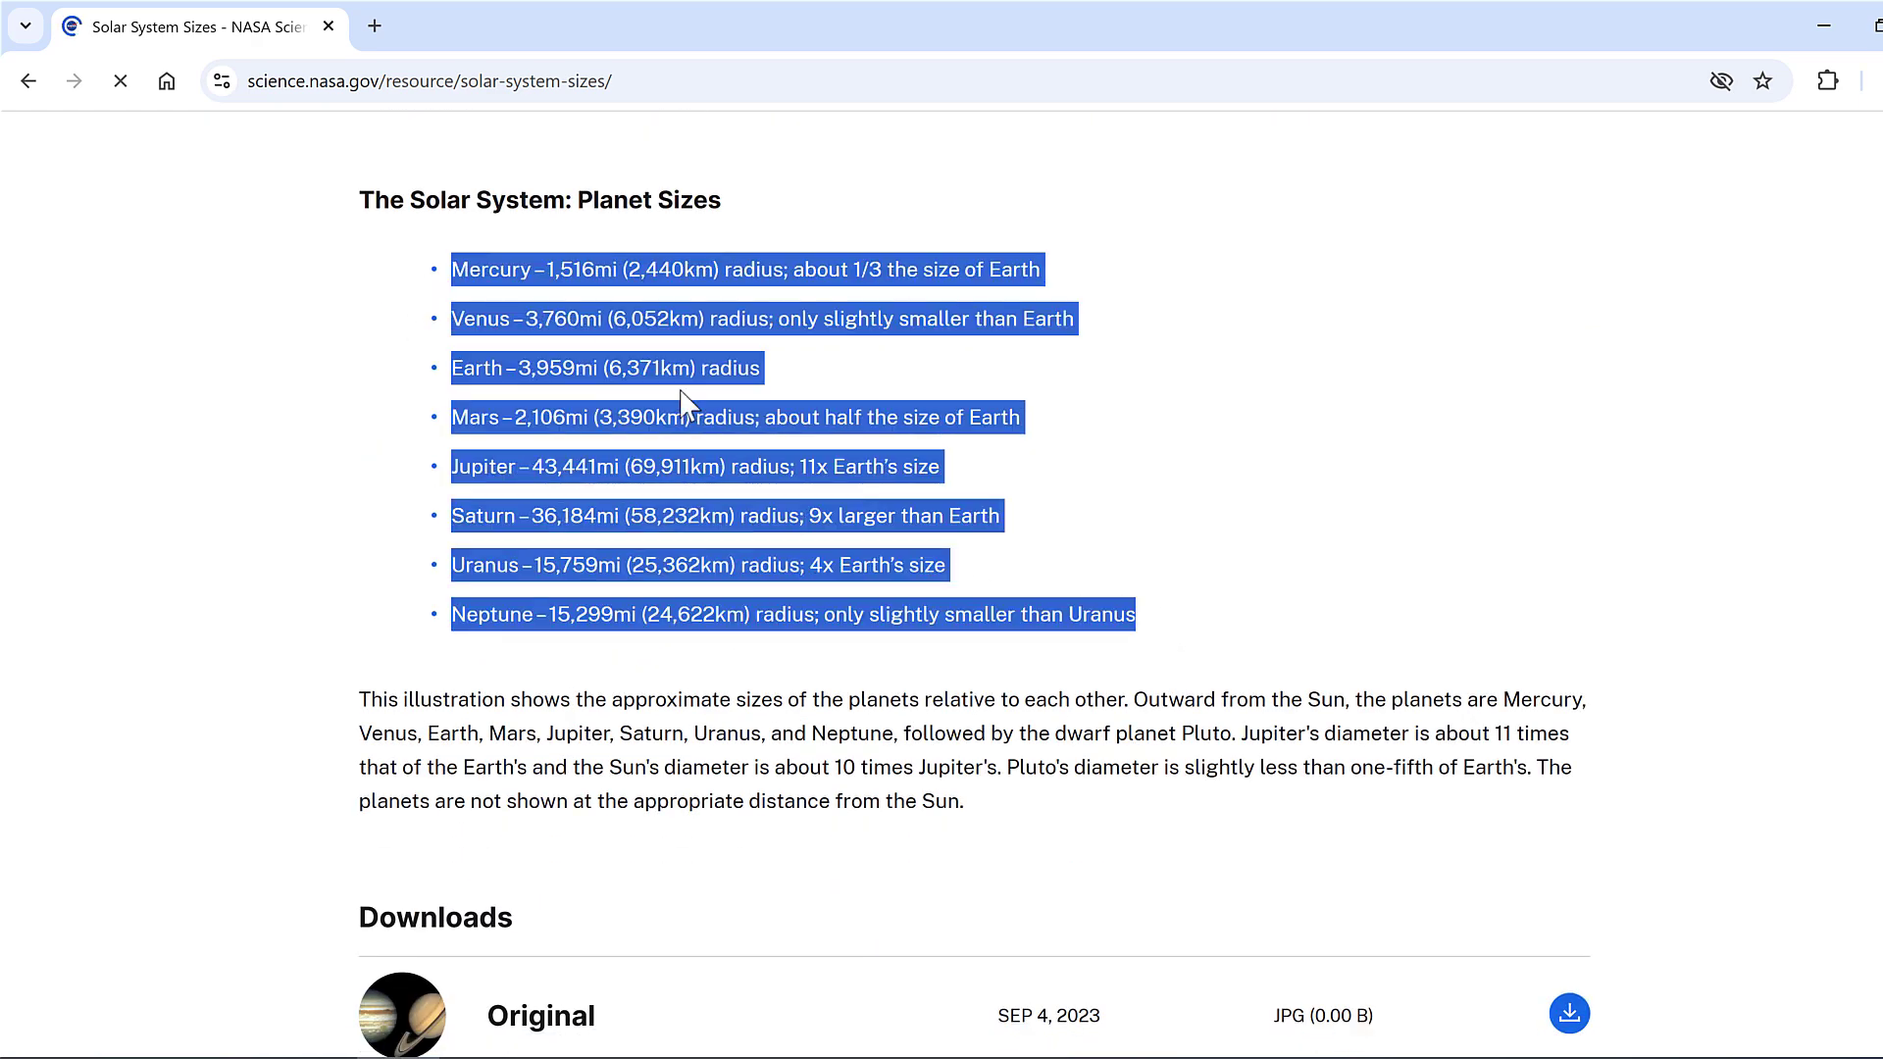
{"action": "key", "text": "ctrl+c"}
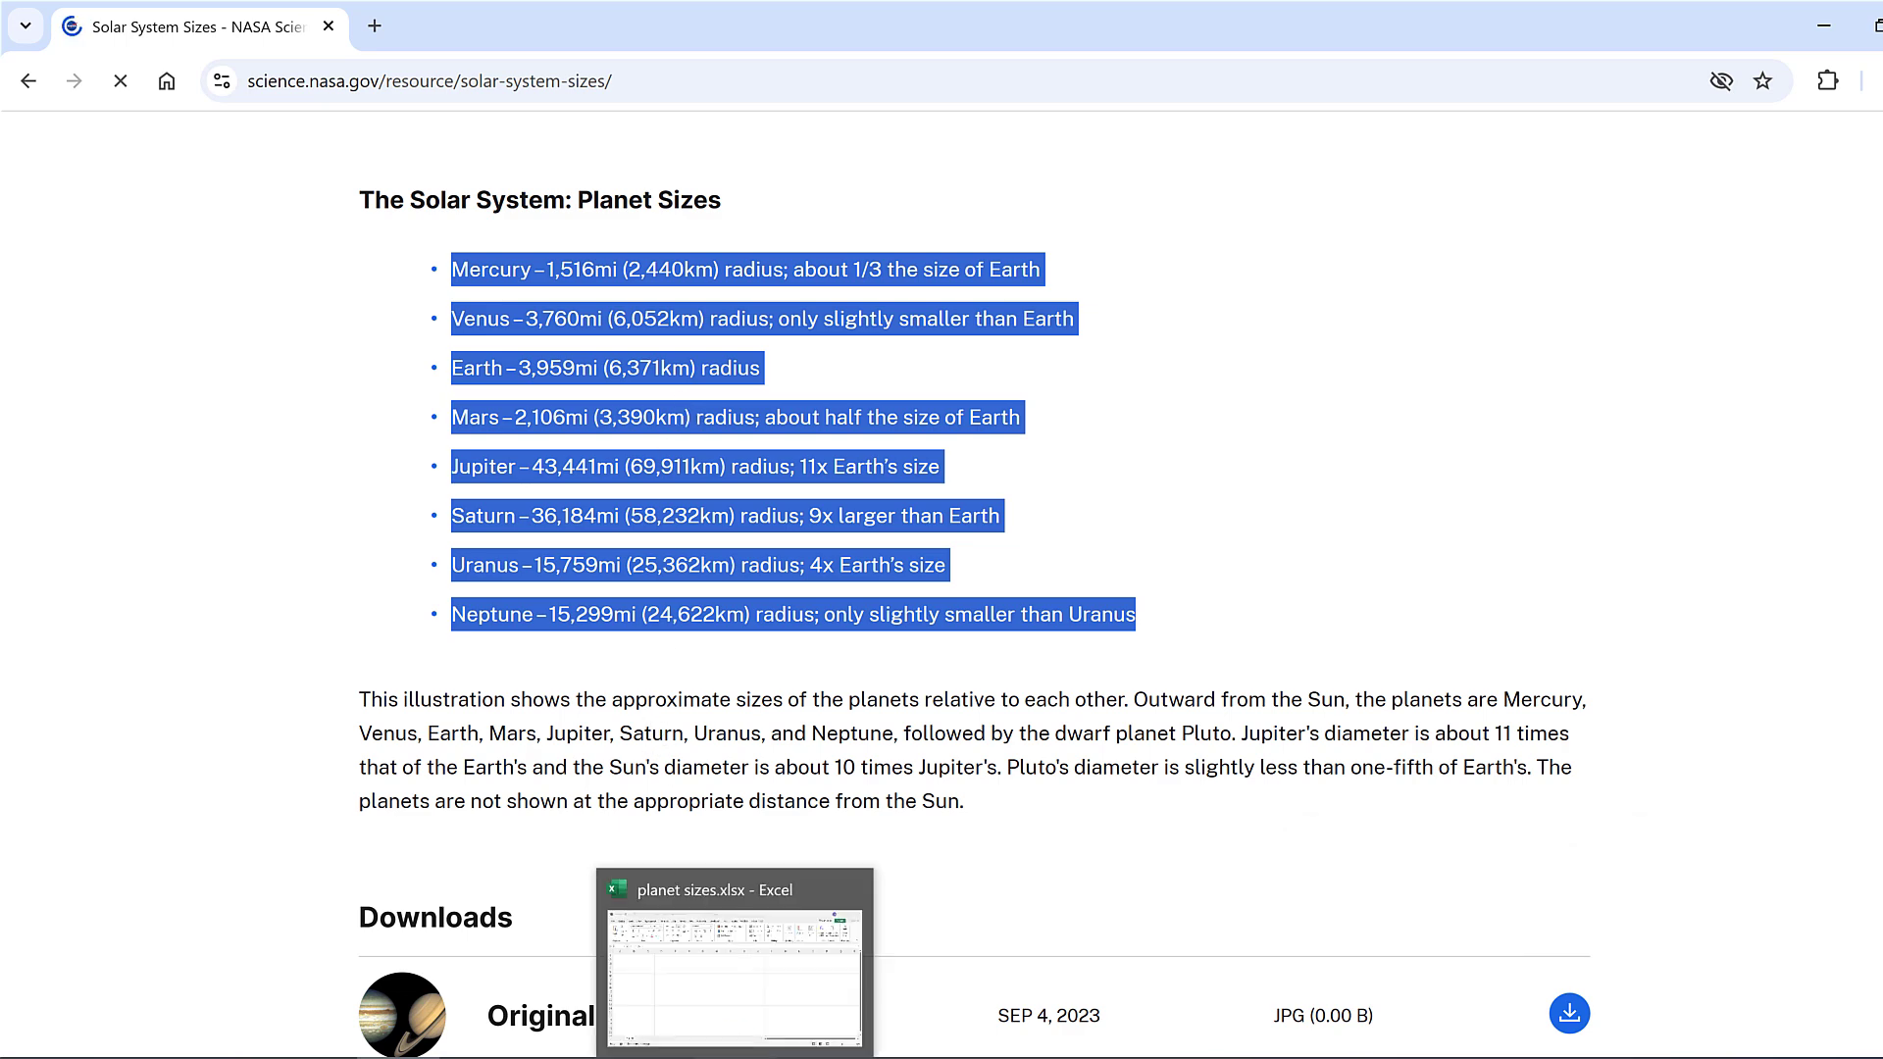
{"action": "left_click", "coordinate": [755, 902]}
Paste the planet list into B2 matching the destination formatting.
{"action": "left_click", "coordinate": [195, 386]}
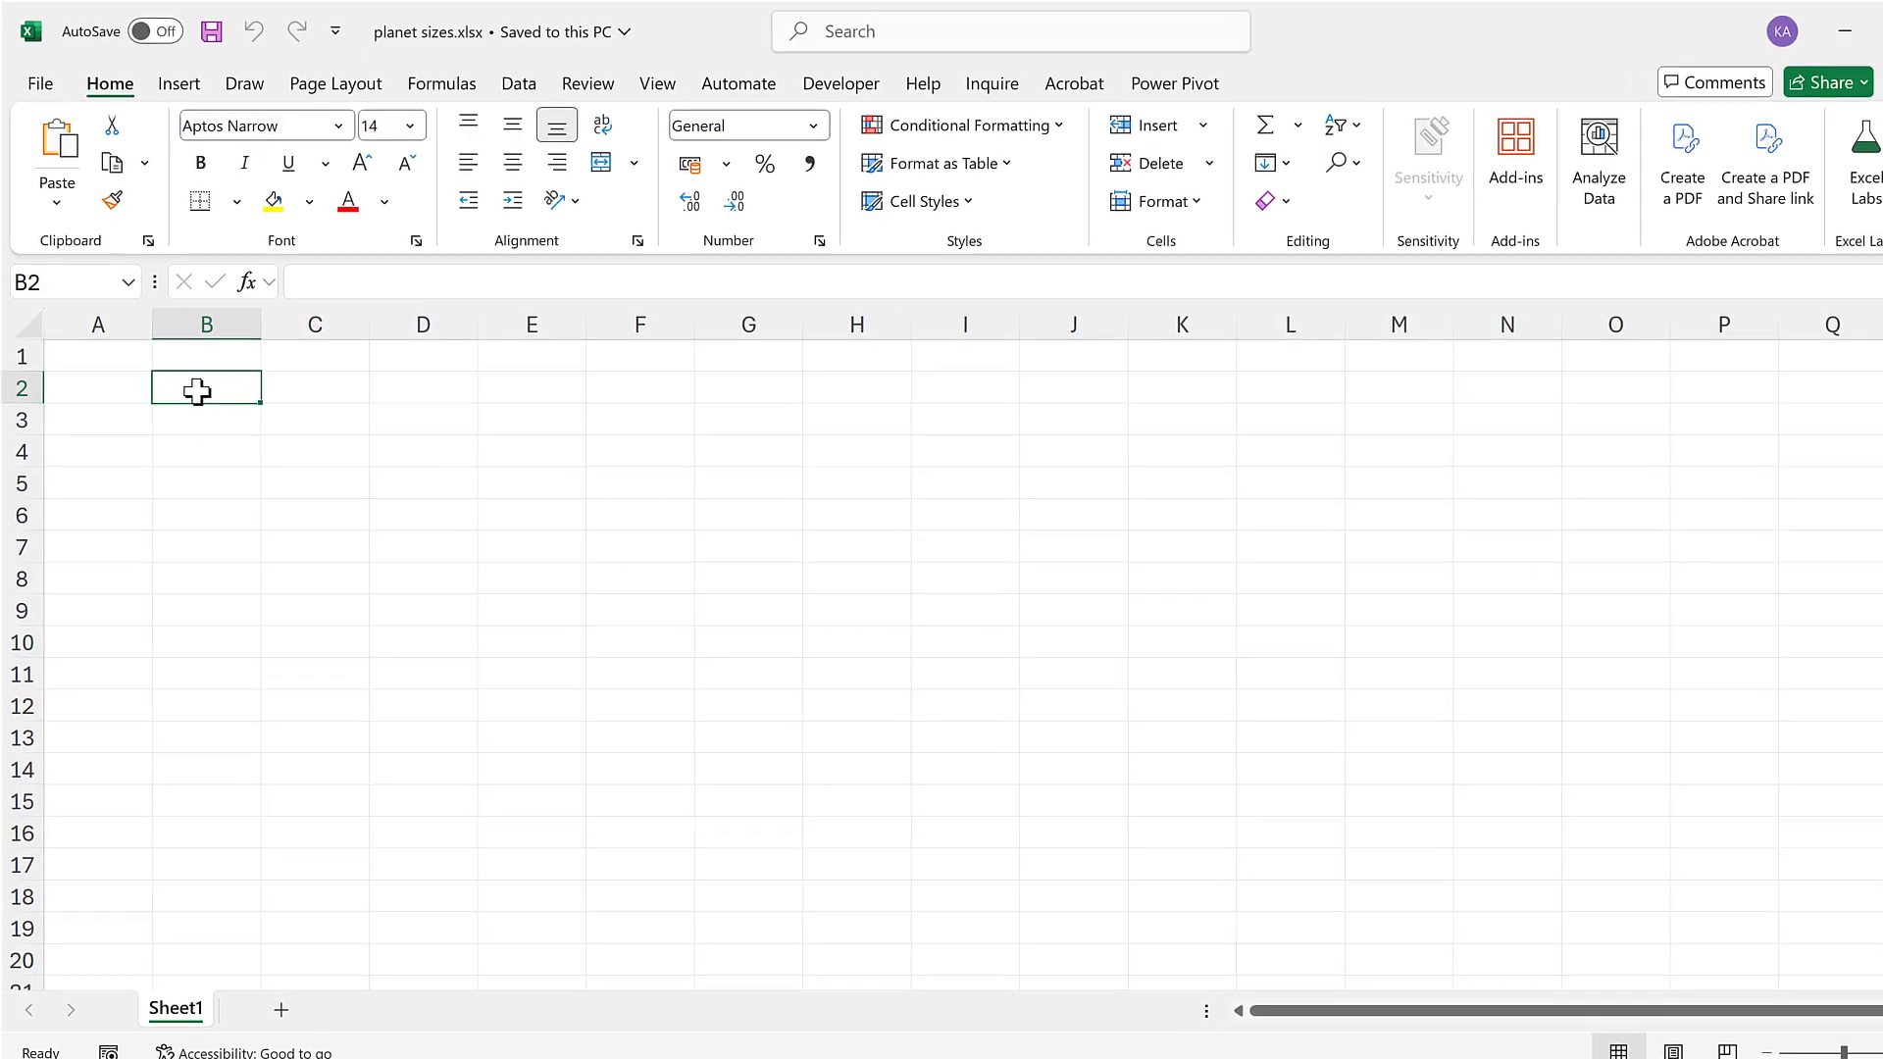
{"action": "right_click", "coordinate": [194, 385]}
{"action": "left_click", "coordinate": [361, 446]}
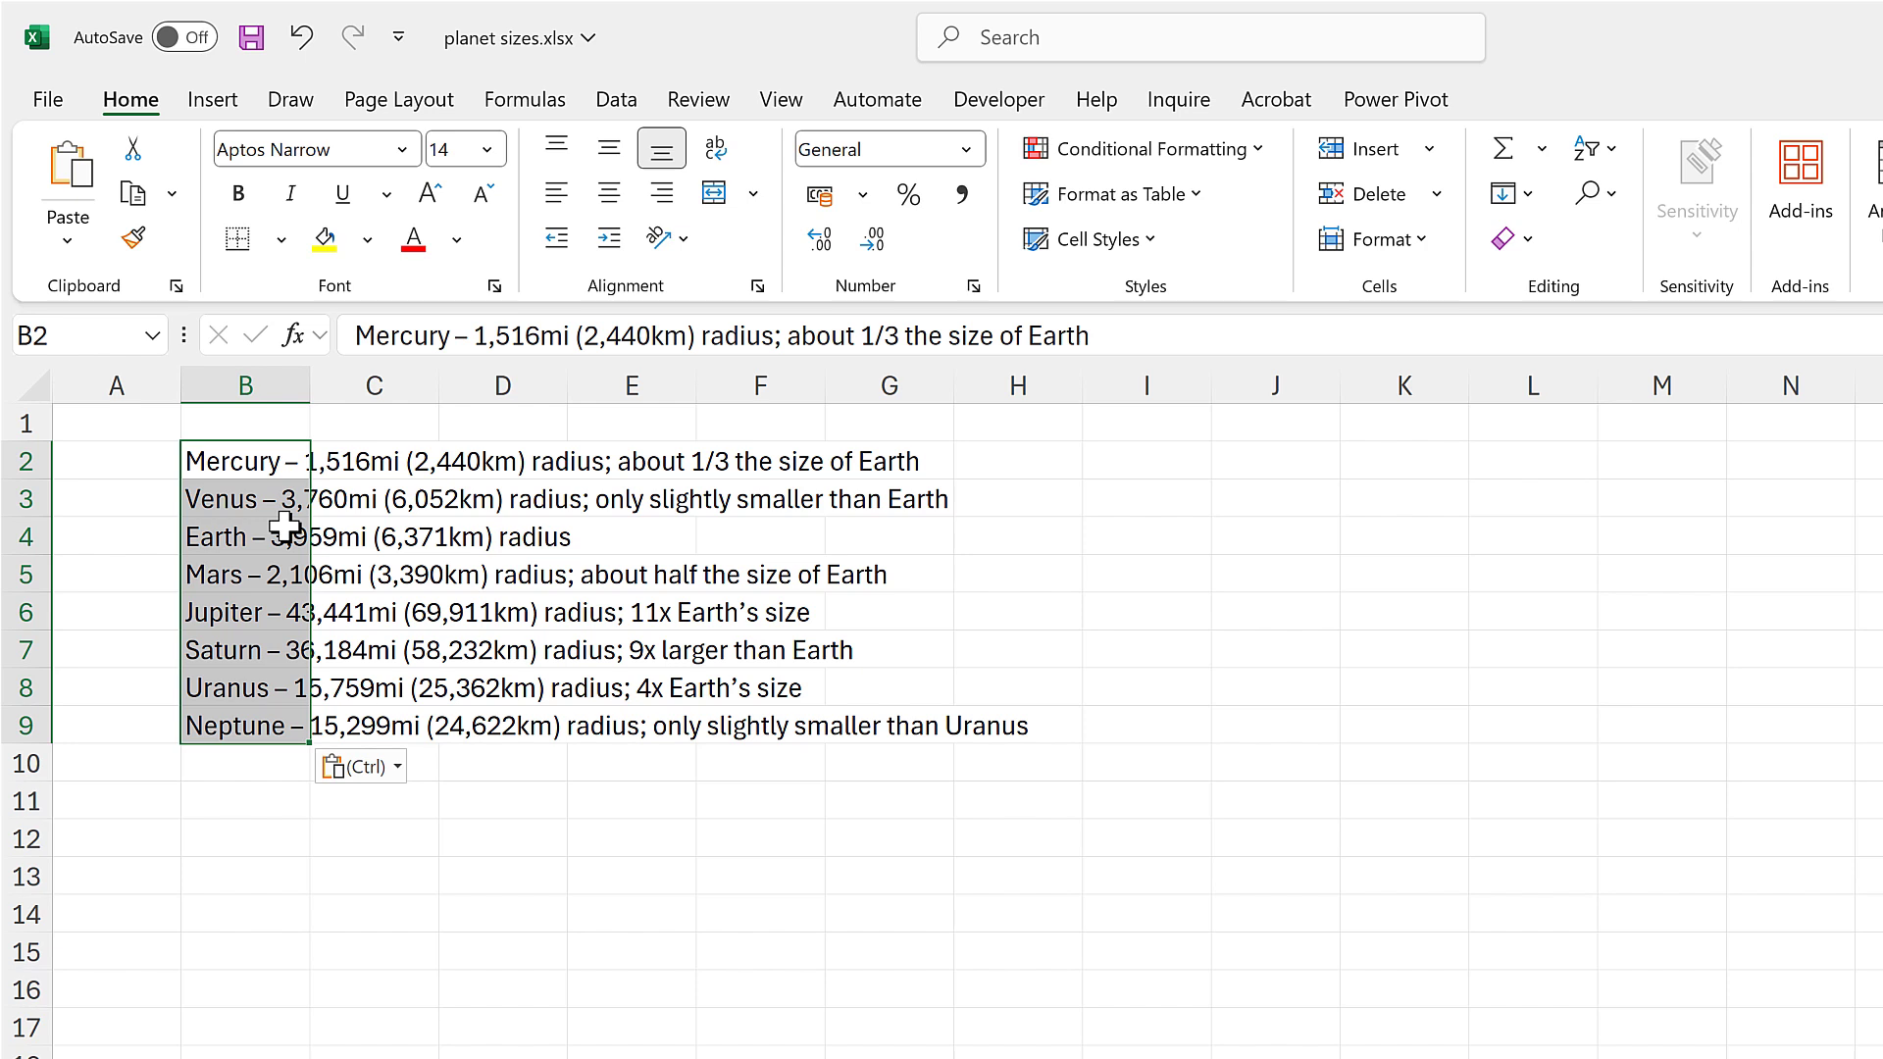
Replace '(*' with nothing everywhere, stripping text from the bracket onward.
{"action": "left_click", "coordinate": [1596, 193]}
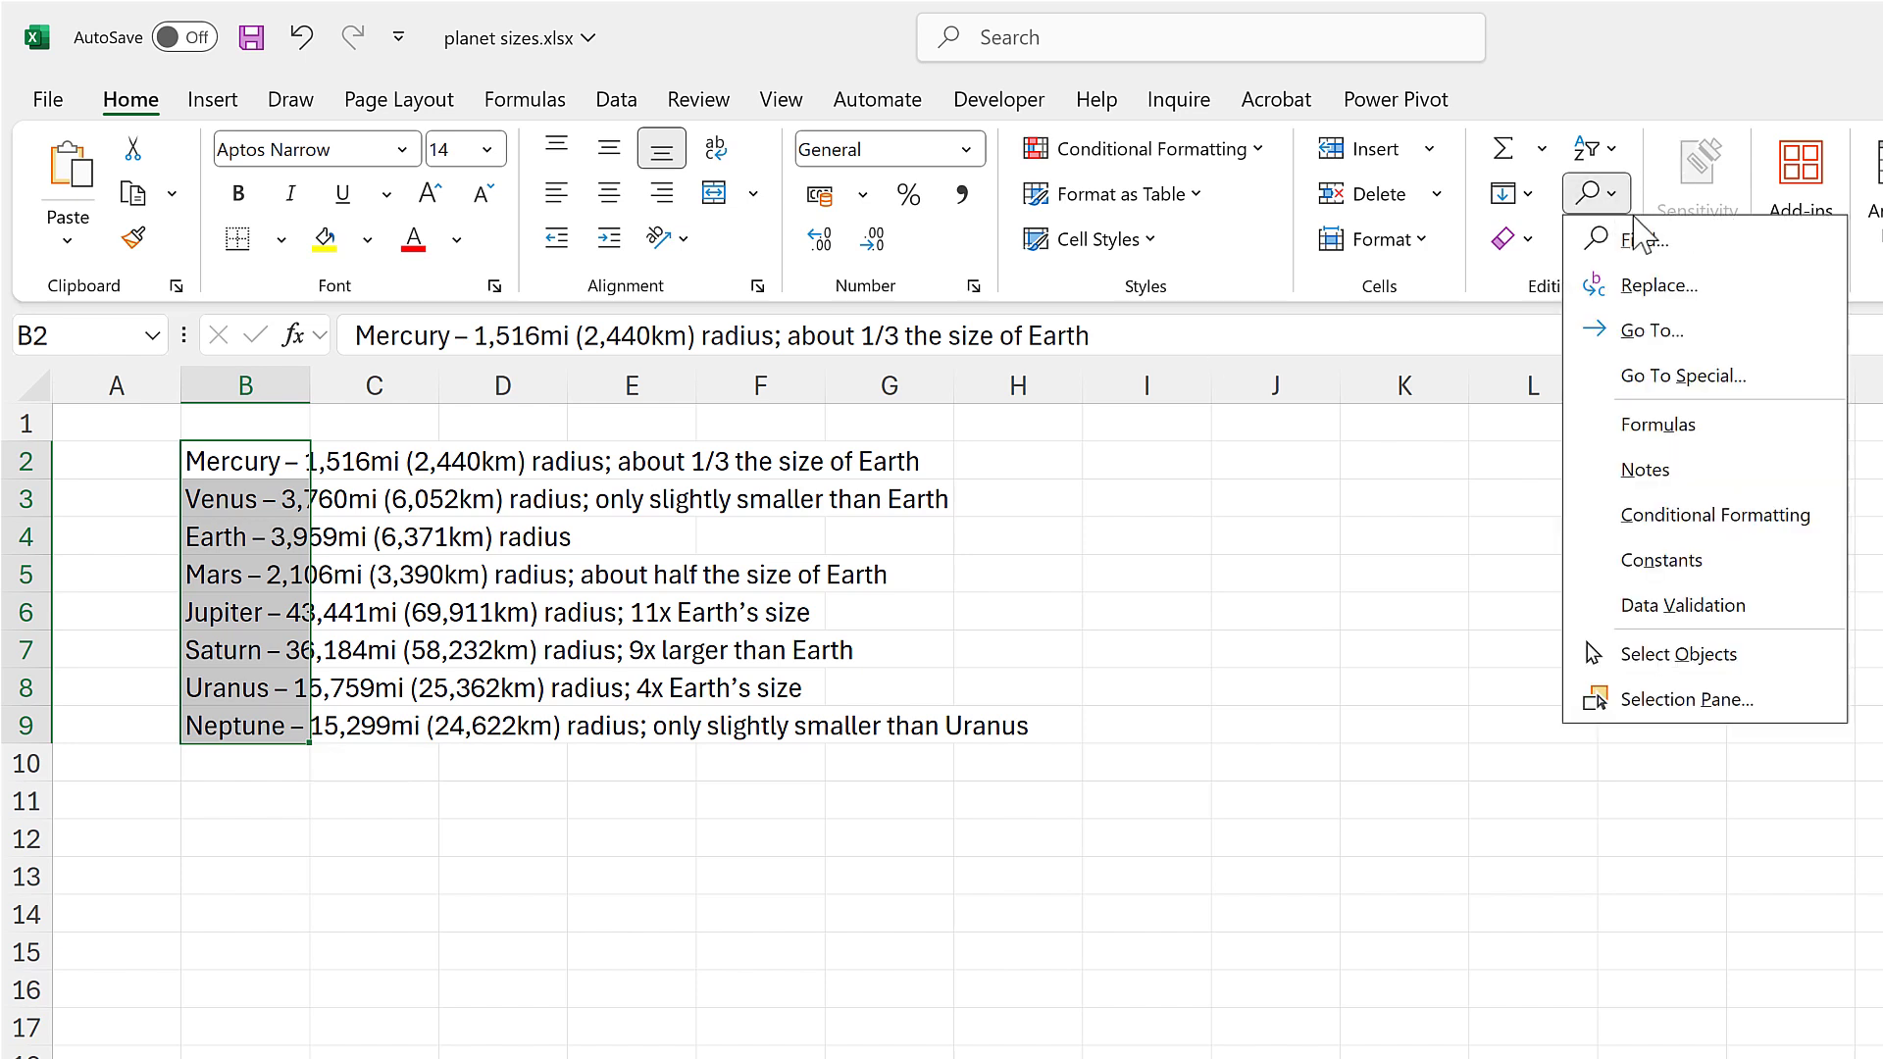
{"action": "left_click", "coordinate": [1701, 287]}
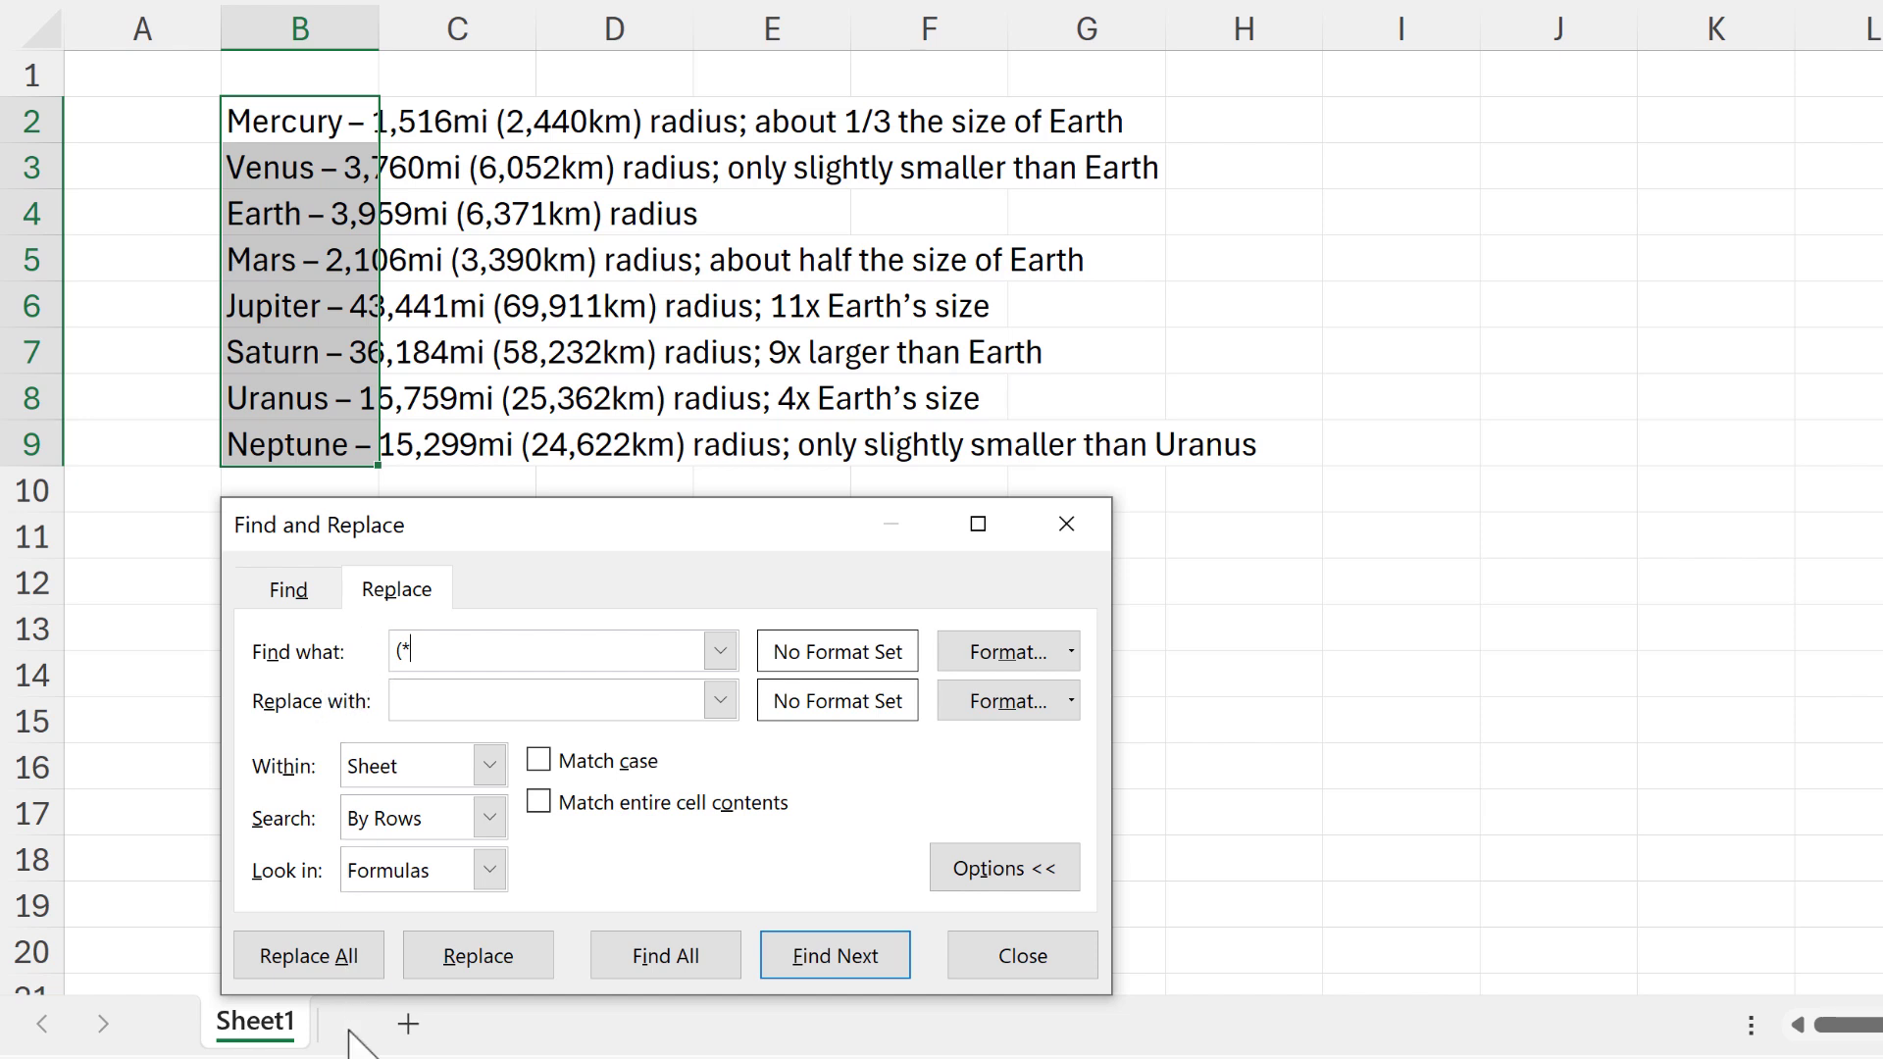
{"action": "left_click", "coordinate": [355, 959]}
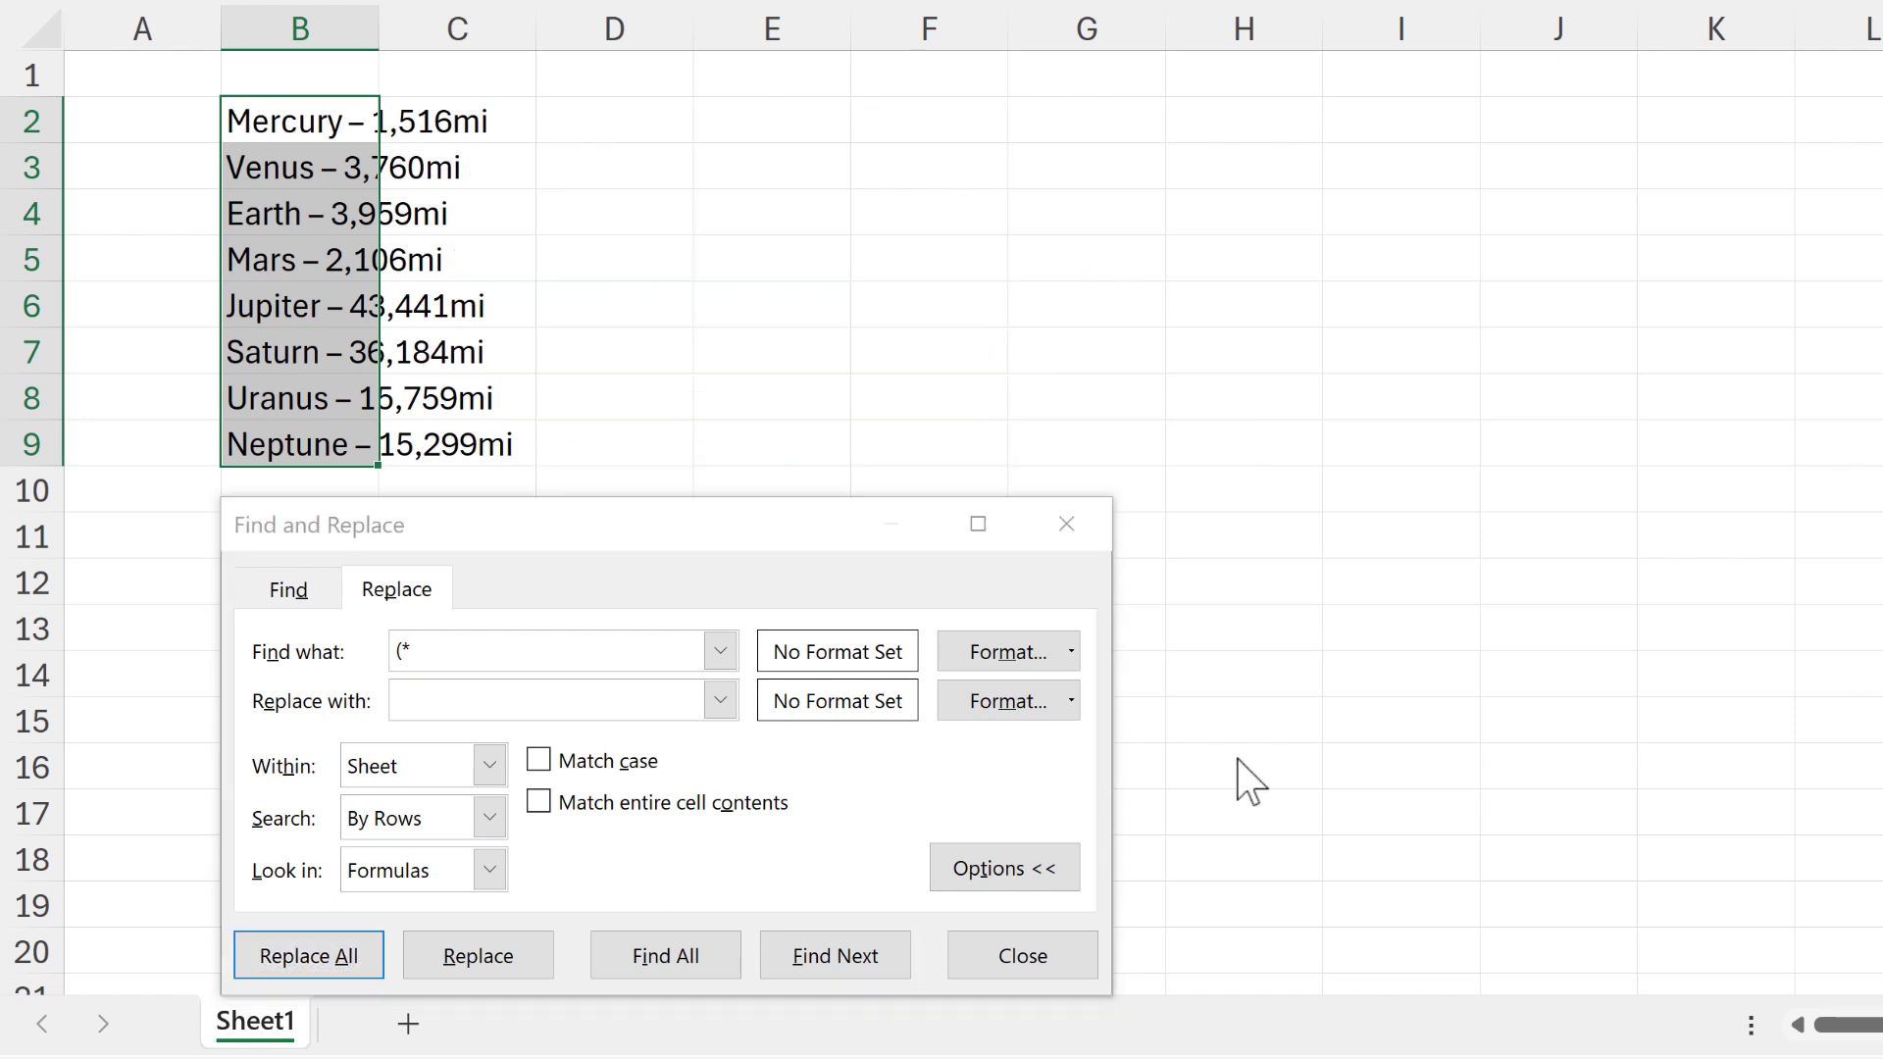
{"action": "left_click", "coordinate": [902, 855]}
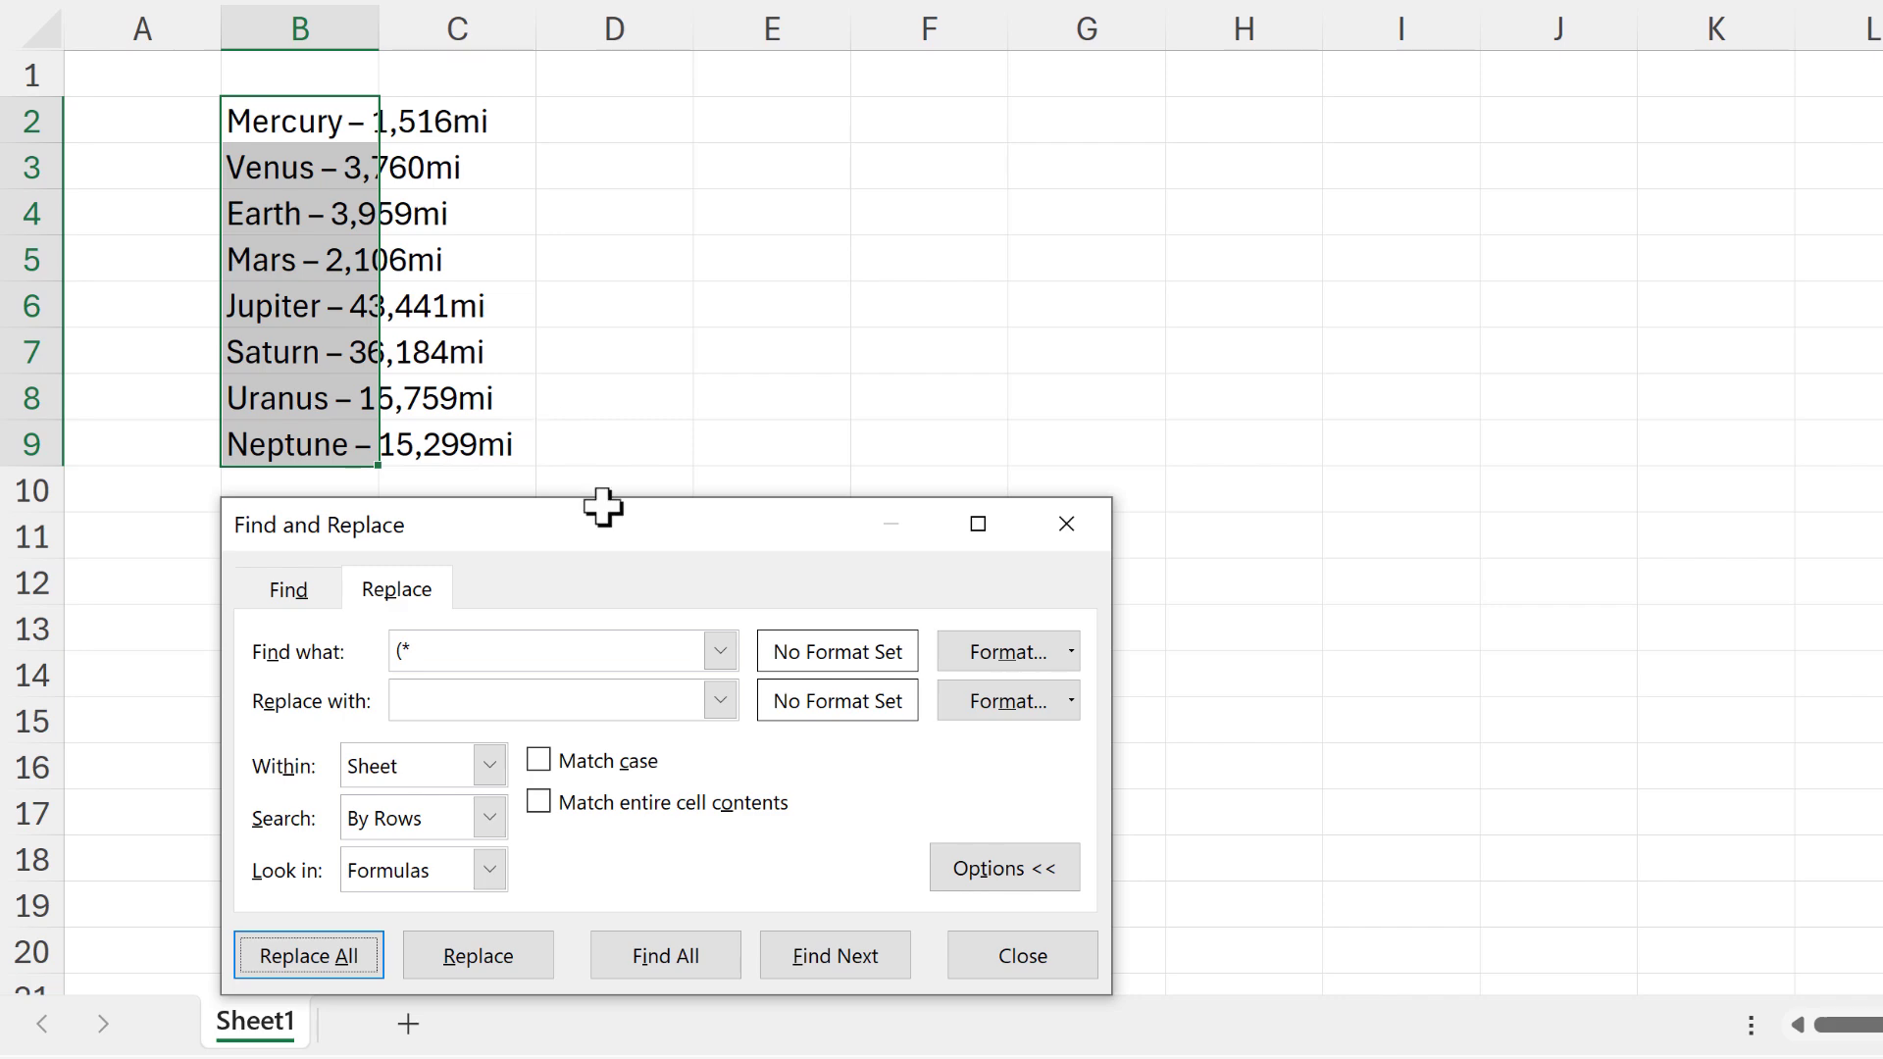
{"action": "left_click", "coordinate": [1022, 957]}
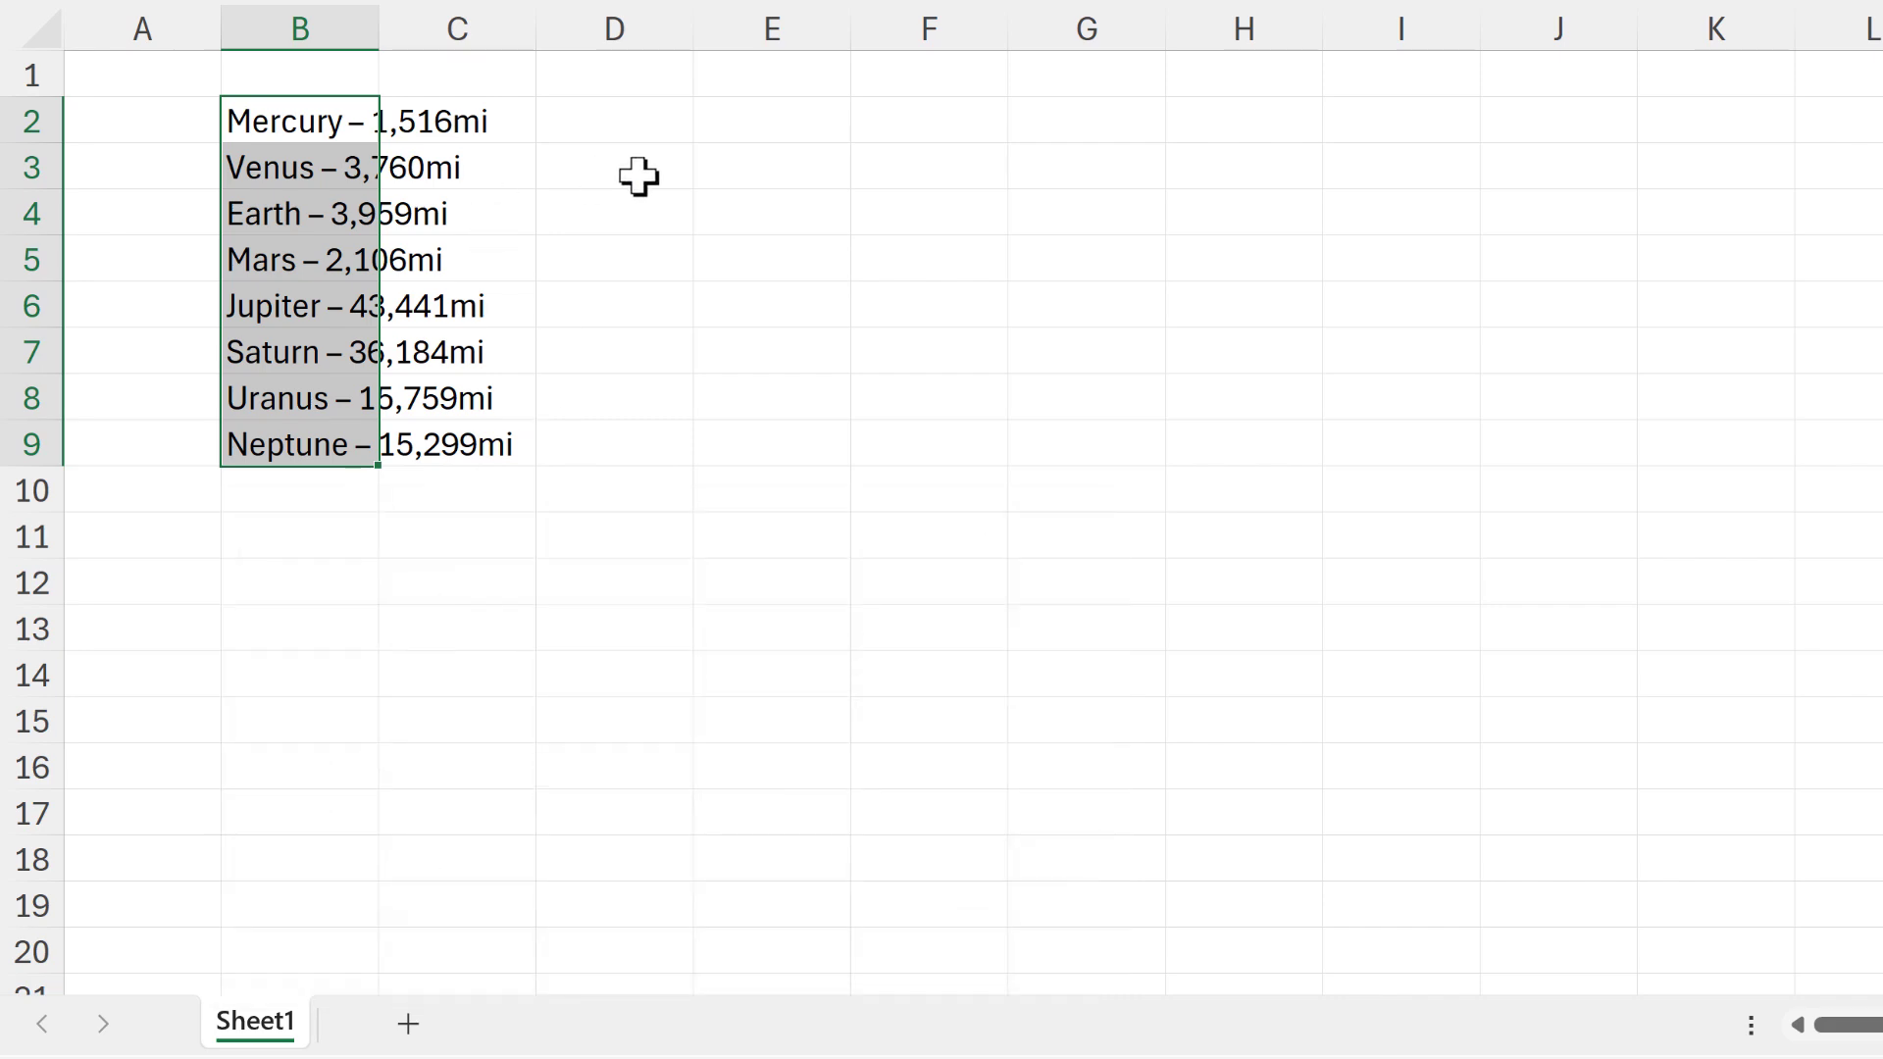
Enter Mercury in C2 and Flash Fill the remaining planet names down to C9.
{"action": "left_click", "coordinate": [636, 174]}
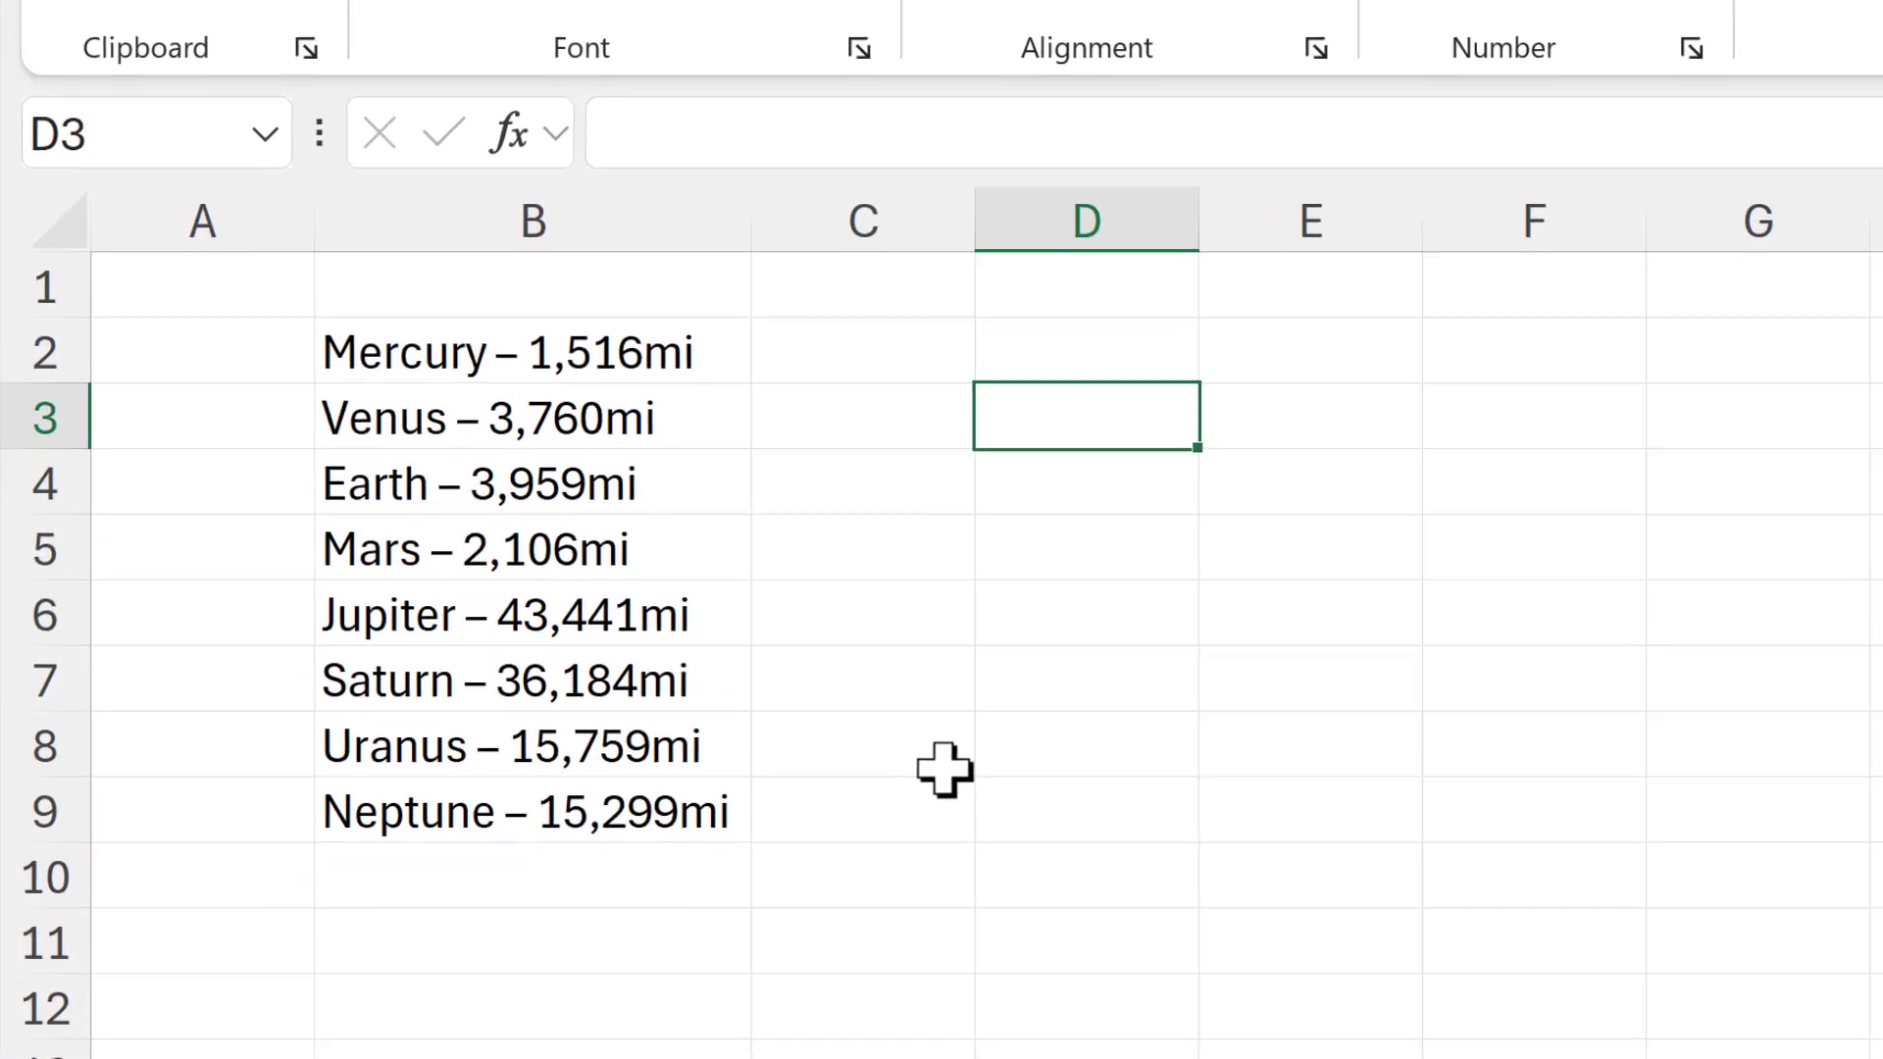
{"action": "left_click", "coordinate": [885, 389]}
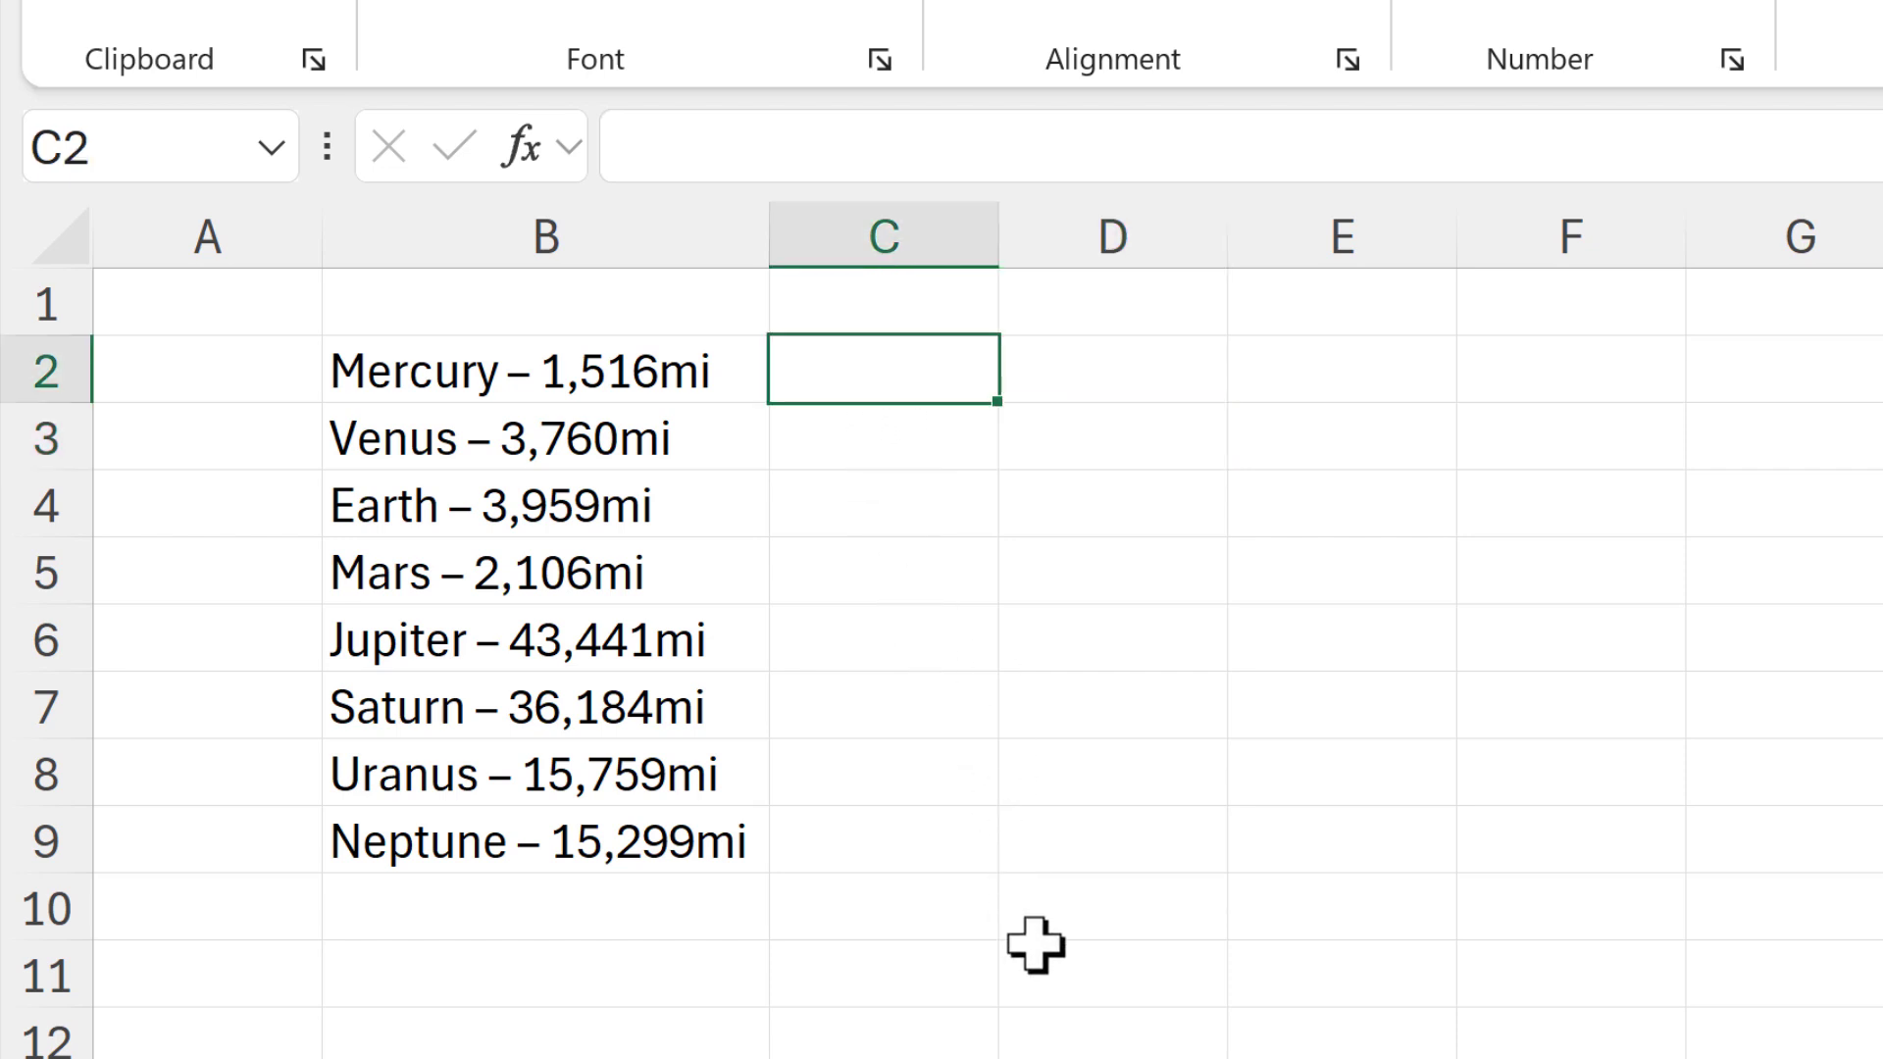
{"action": "type", "text": "Mer"}
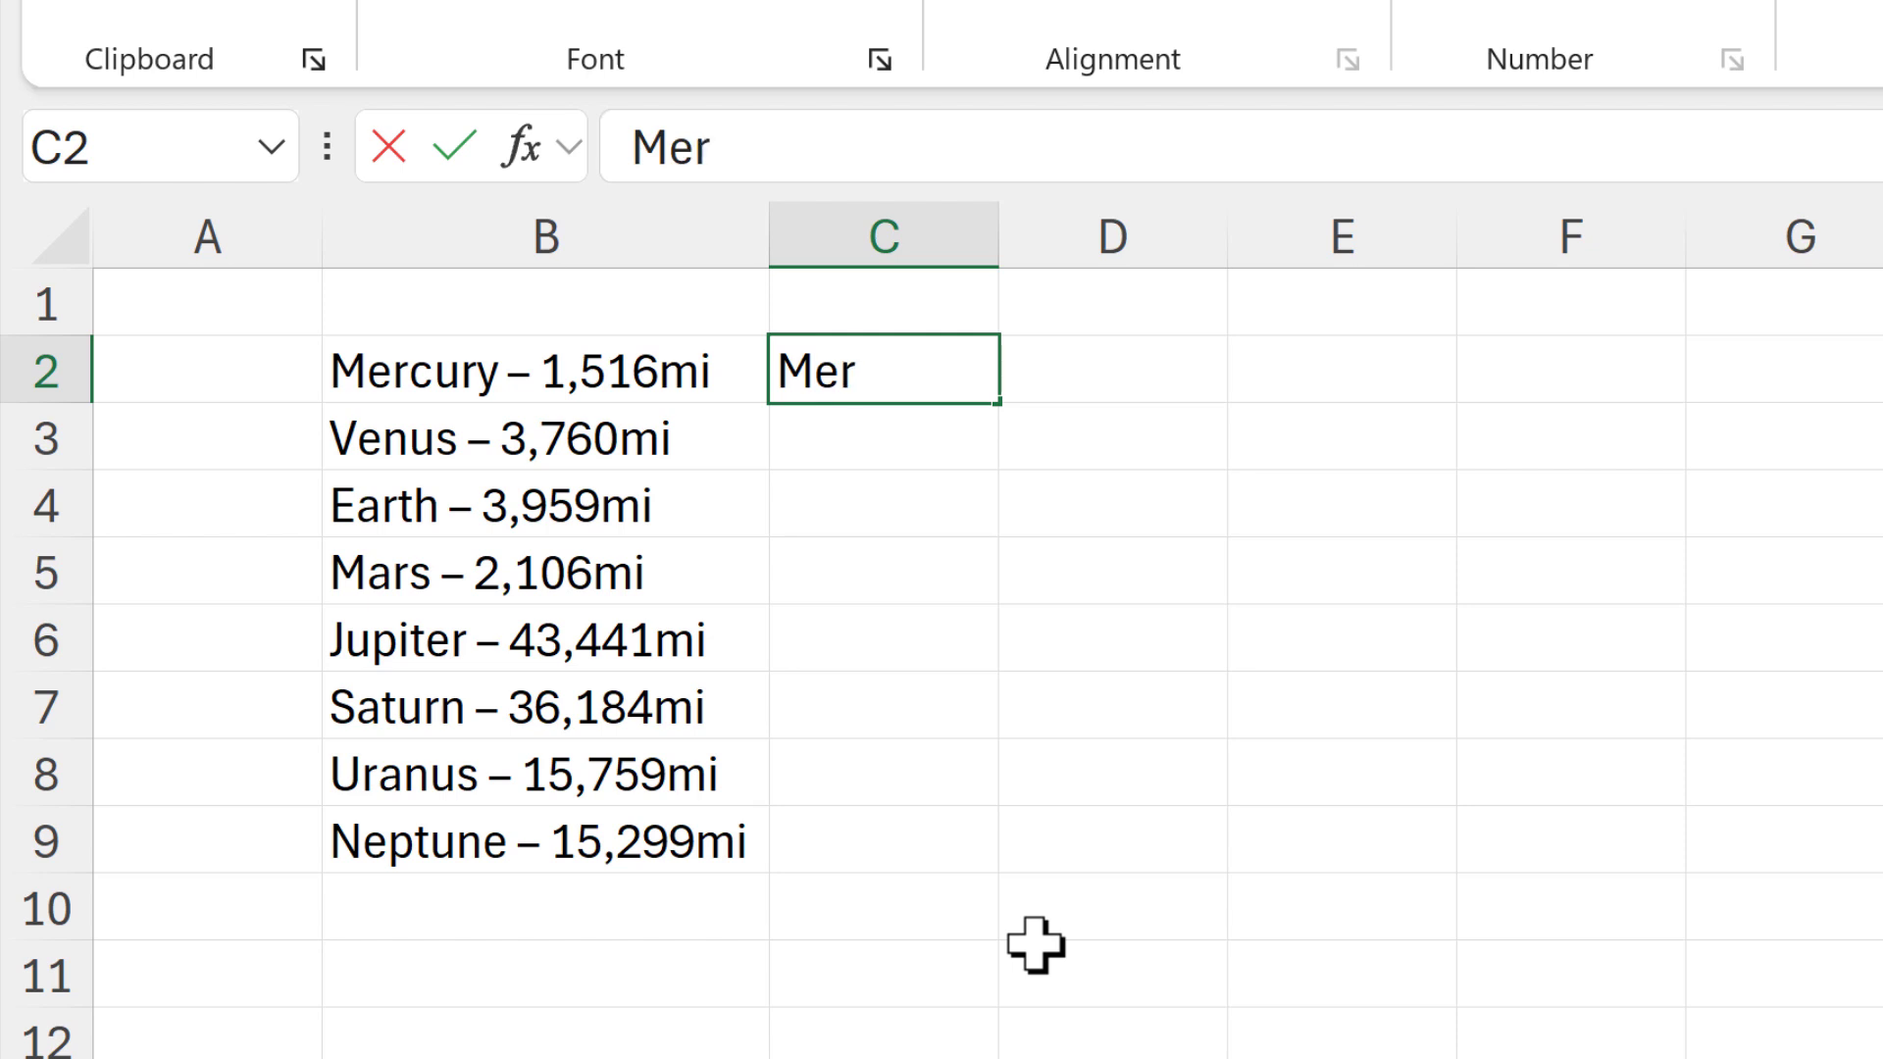
{"action": "type", "text": "cury"}
{"action": "key", "text": "Return"}
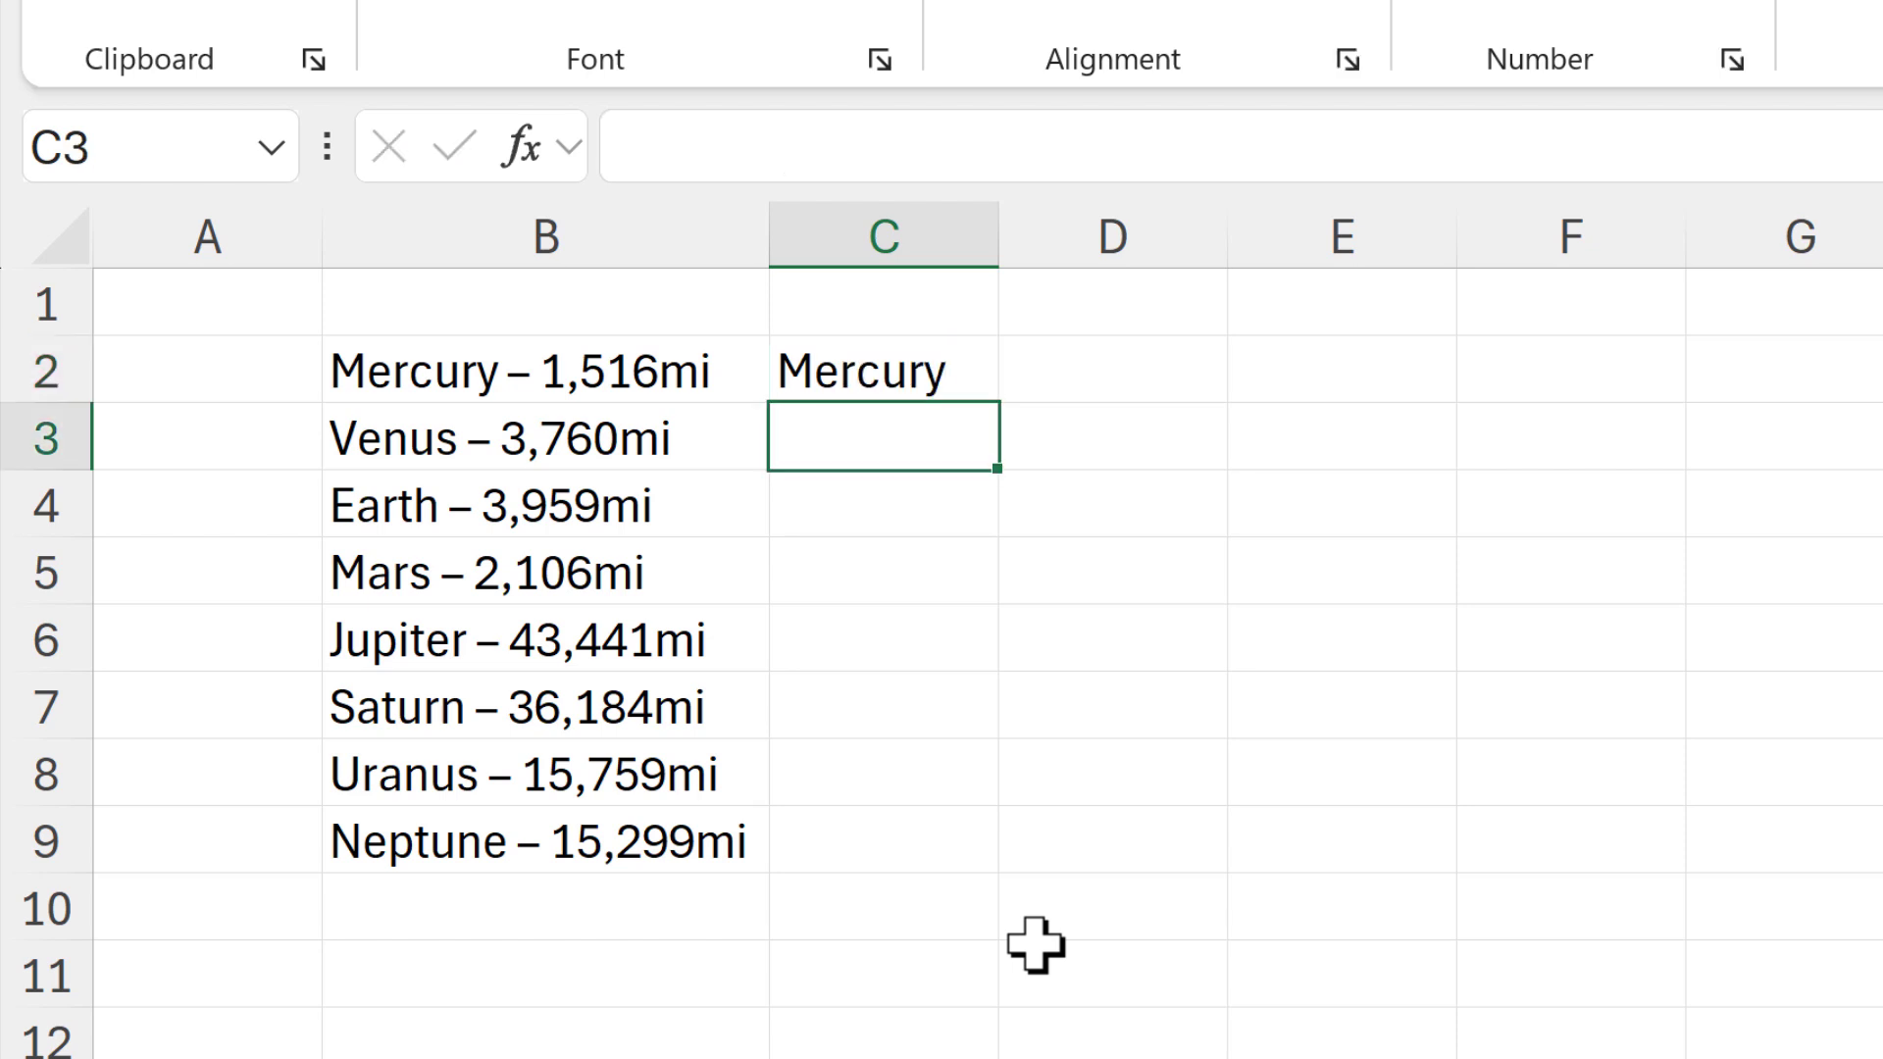
{"action": "key", "text": "ctrl+e"}
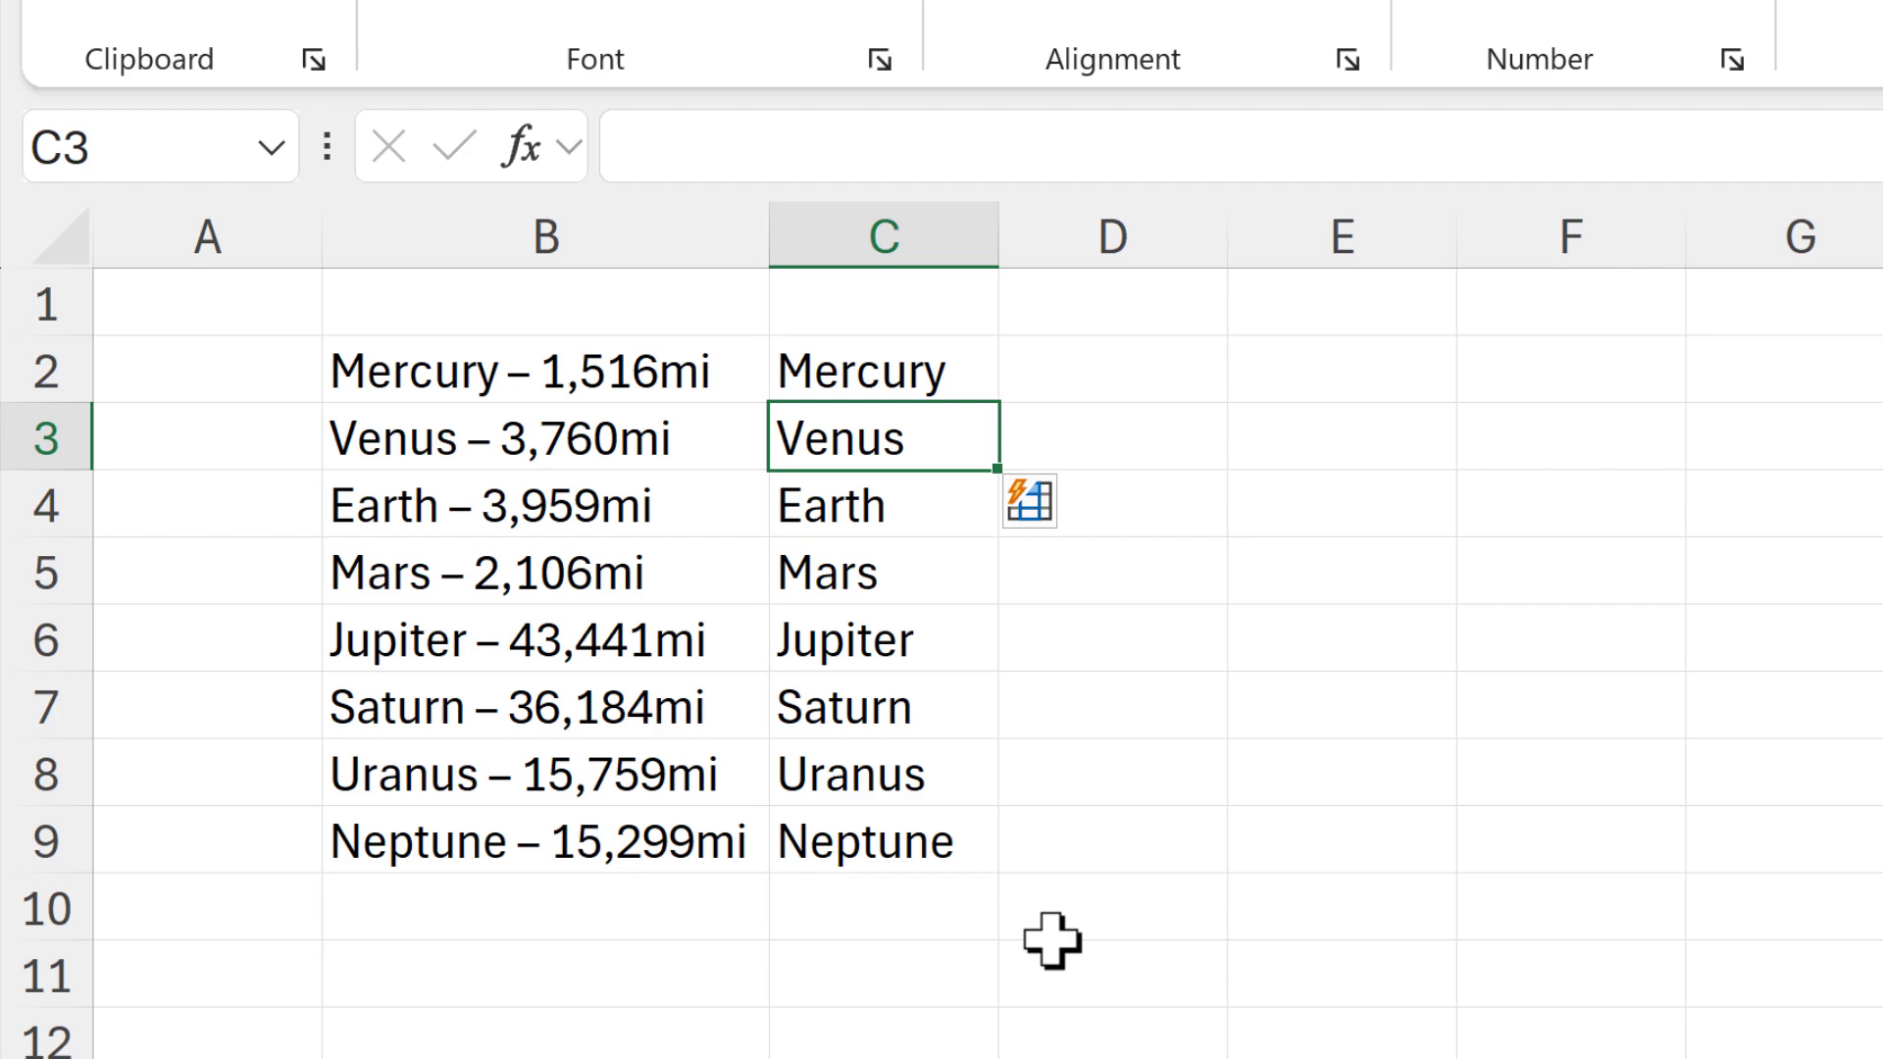
{"action": "left_click", "coordinate": [1101, 386]}
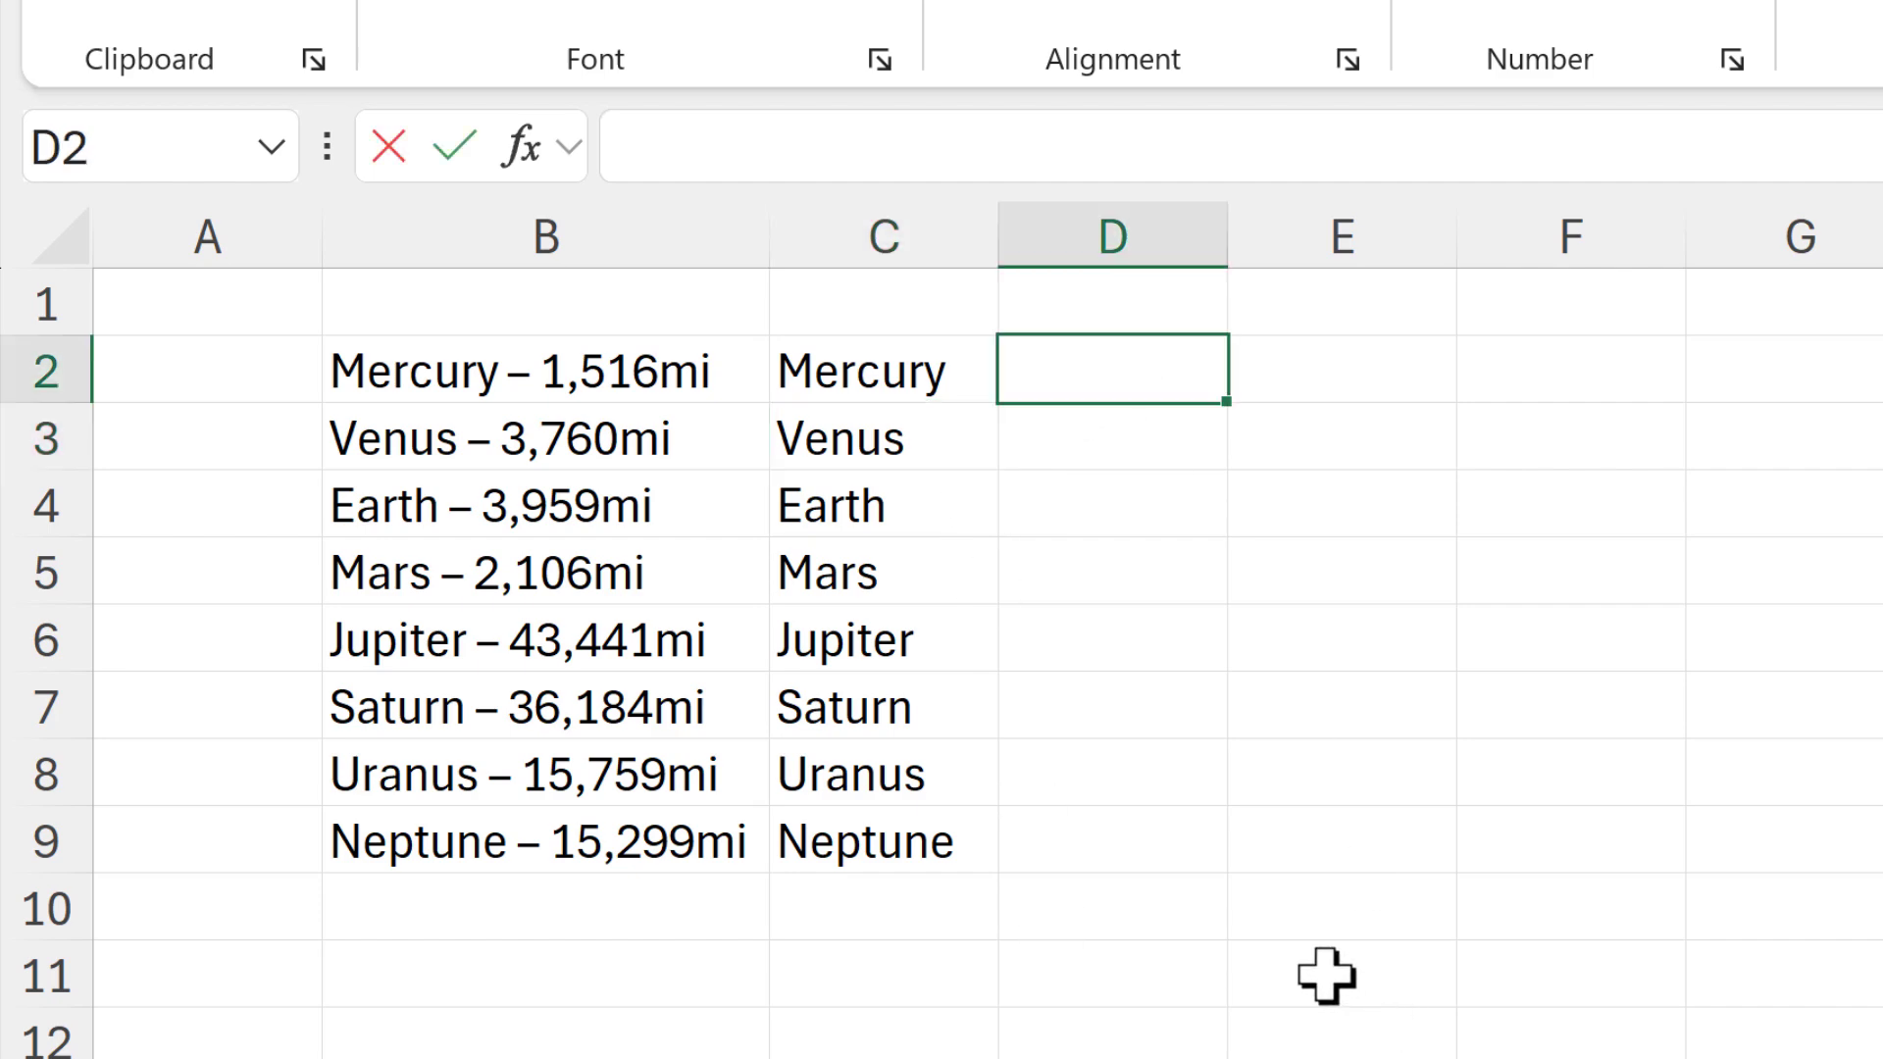
Enter 1516 in D2 and Flash Fill the remaining radii down to D9.
{"action": "type", "text": "1516"}
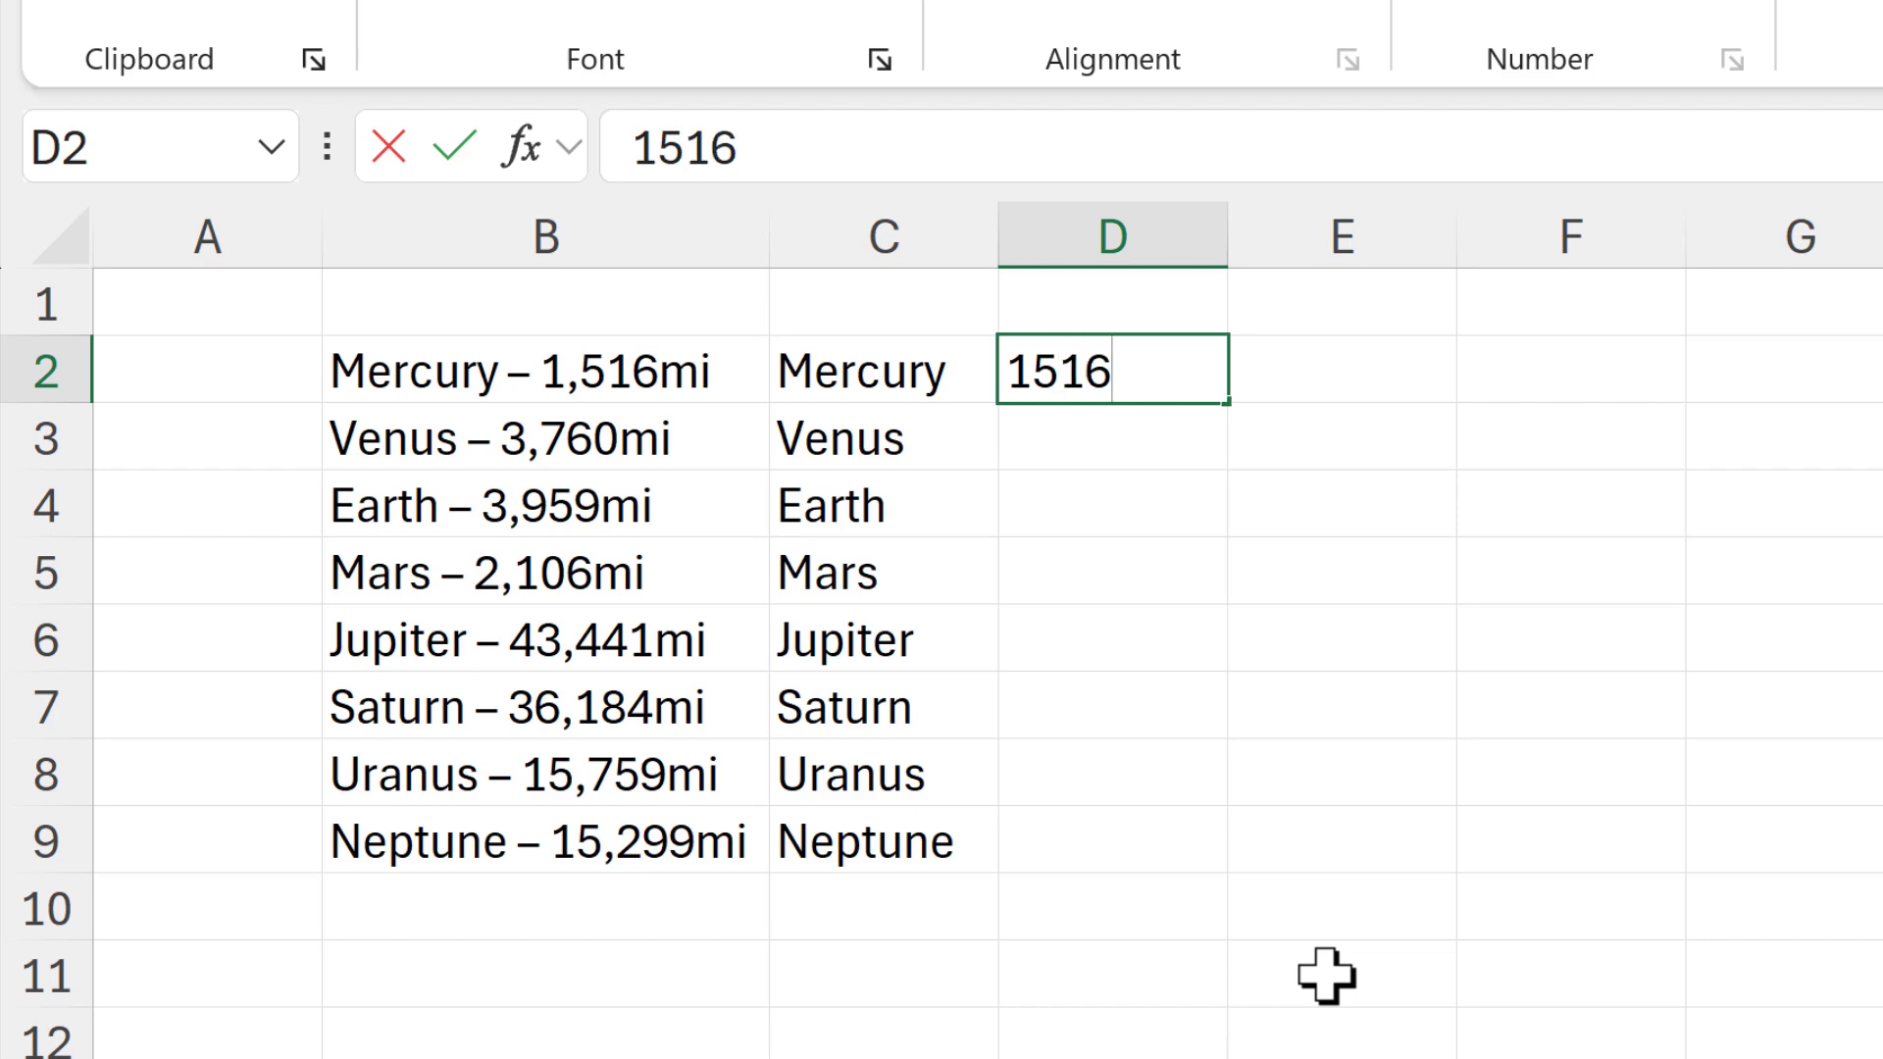
{"action": "key", "text": "Return"}
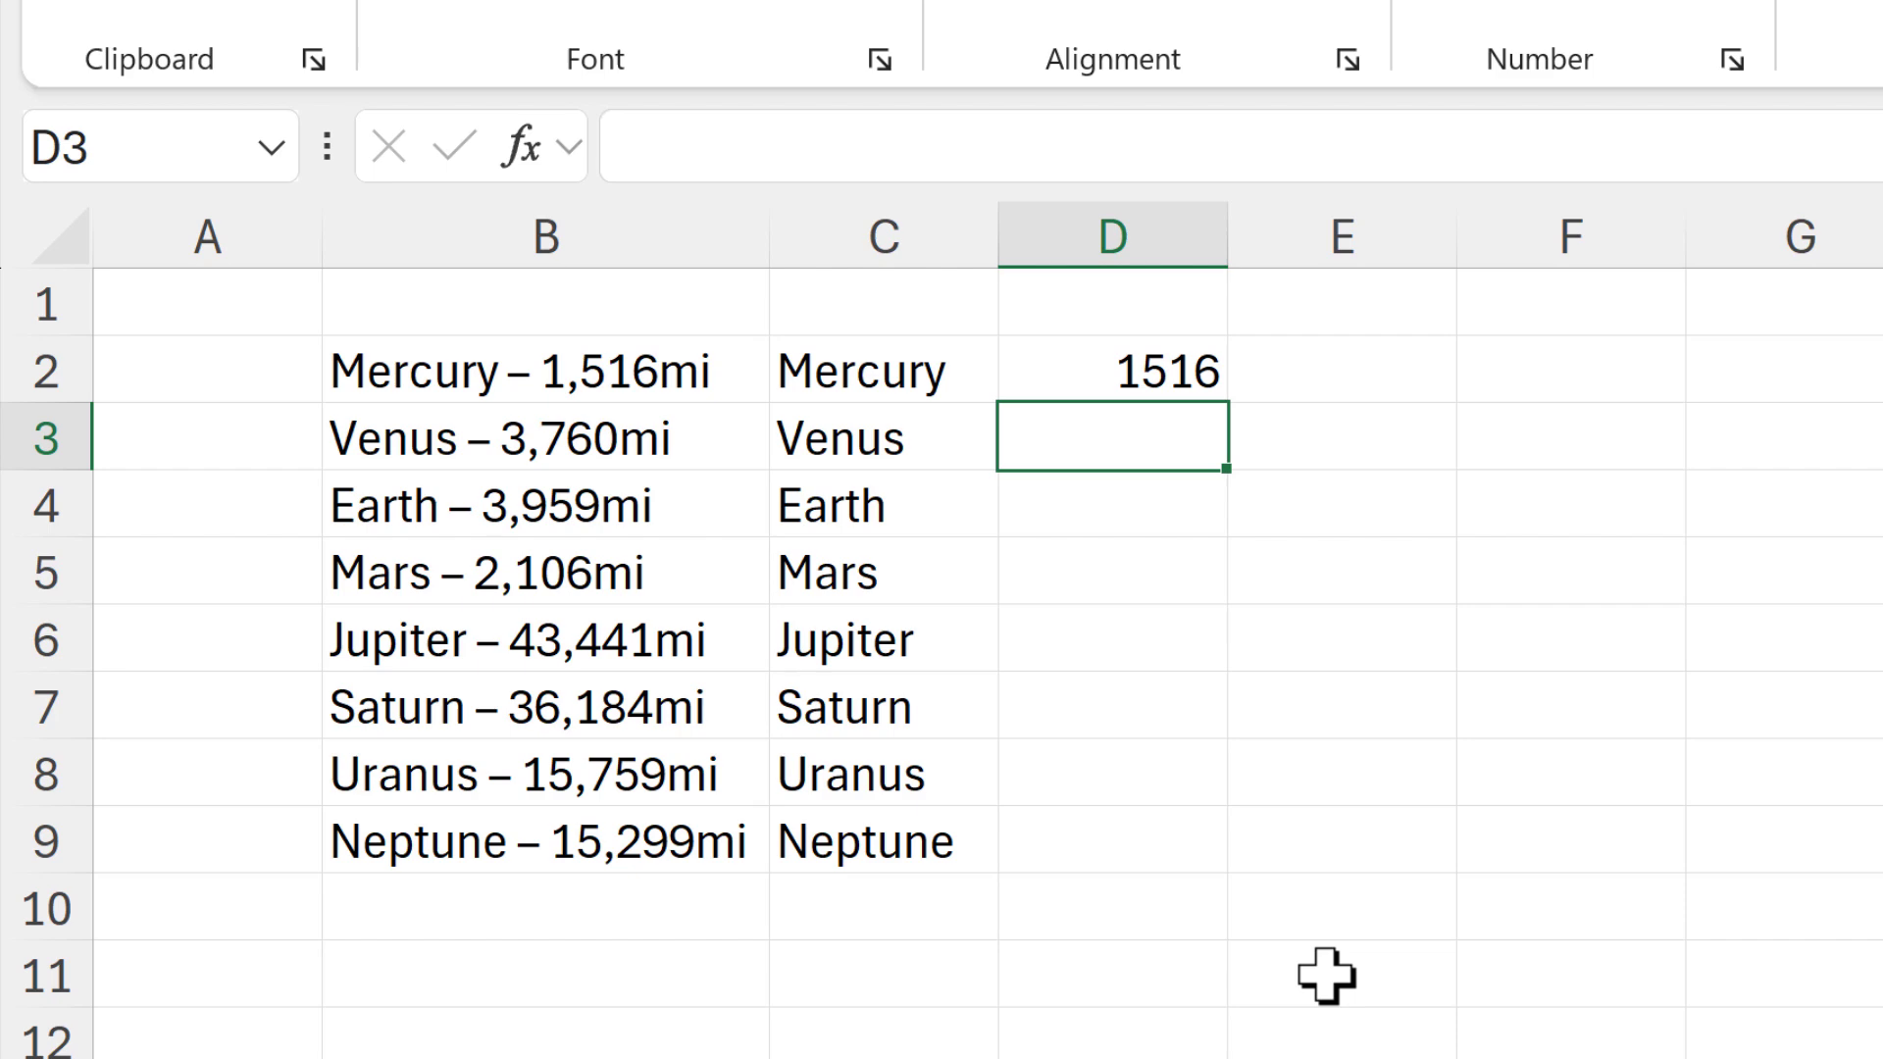
{"action": "key", "text": "ctrl+e"}
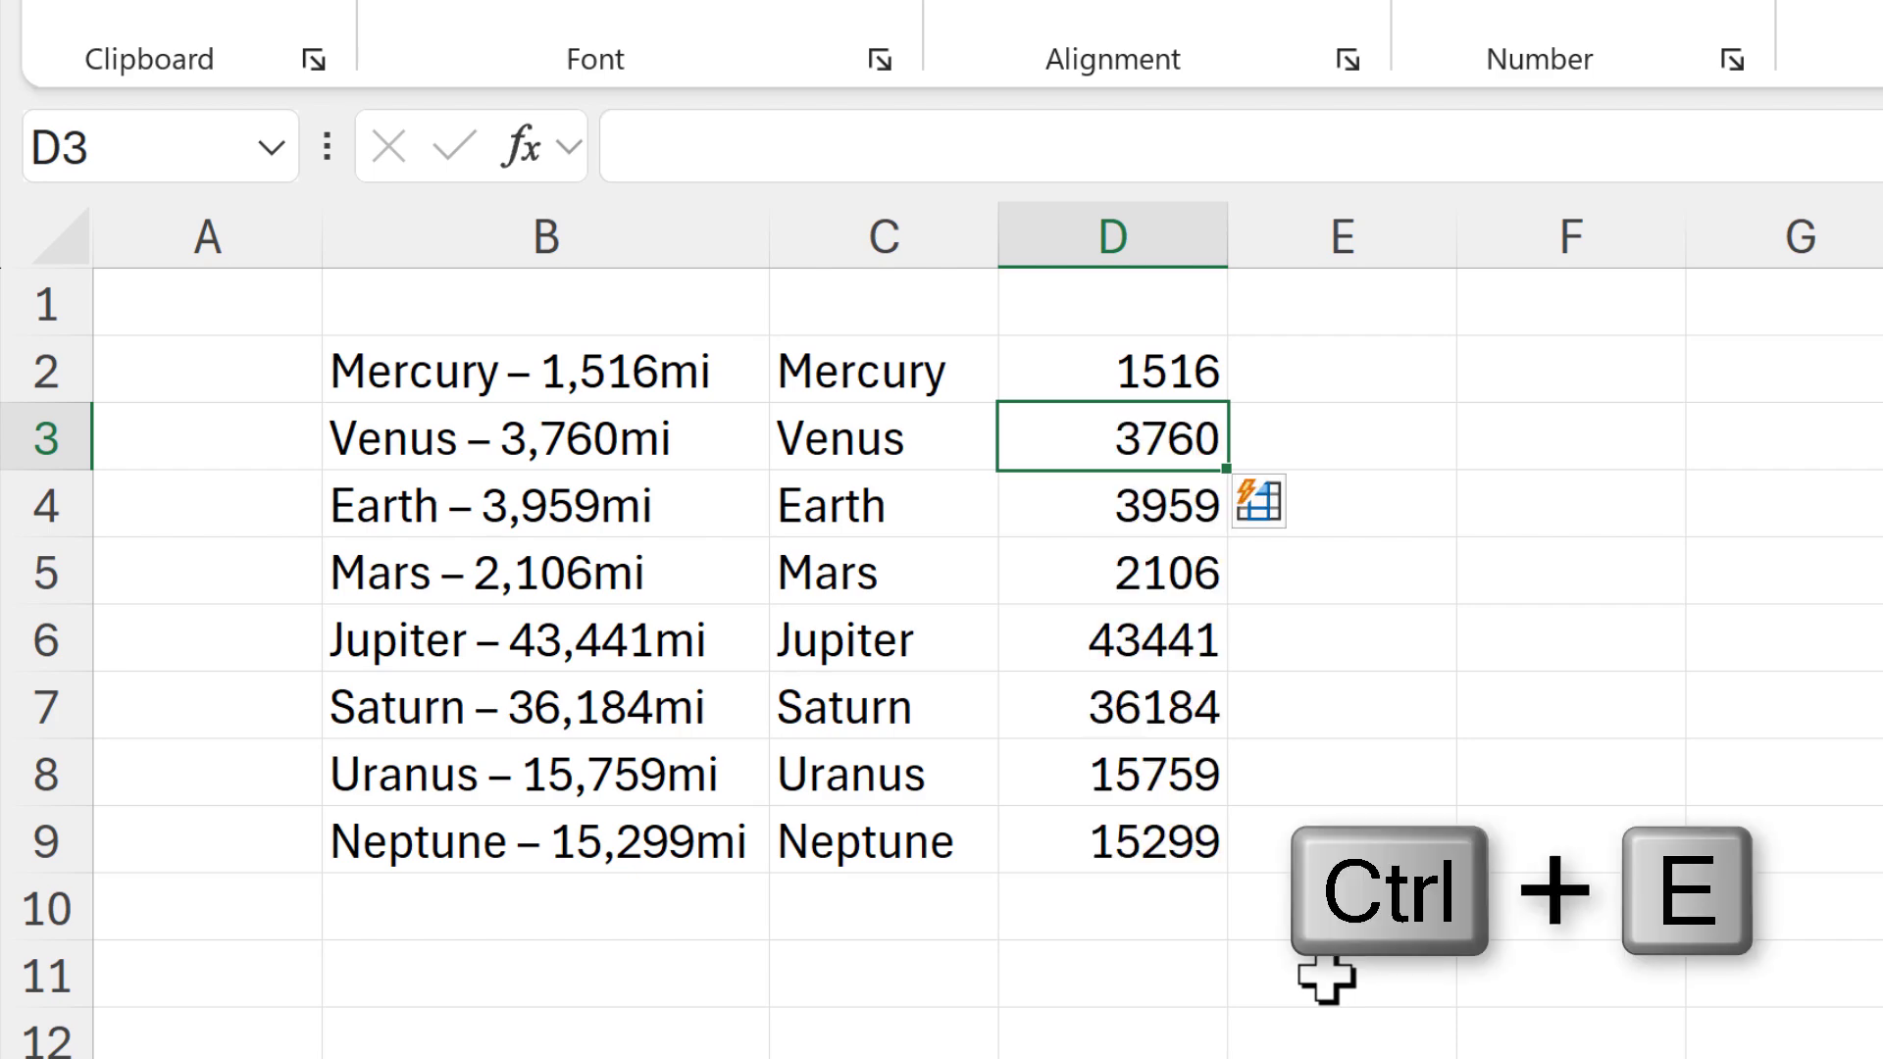
{"action": "left_click", "coordinate": [1409, 437]}
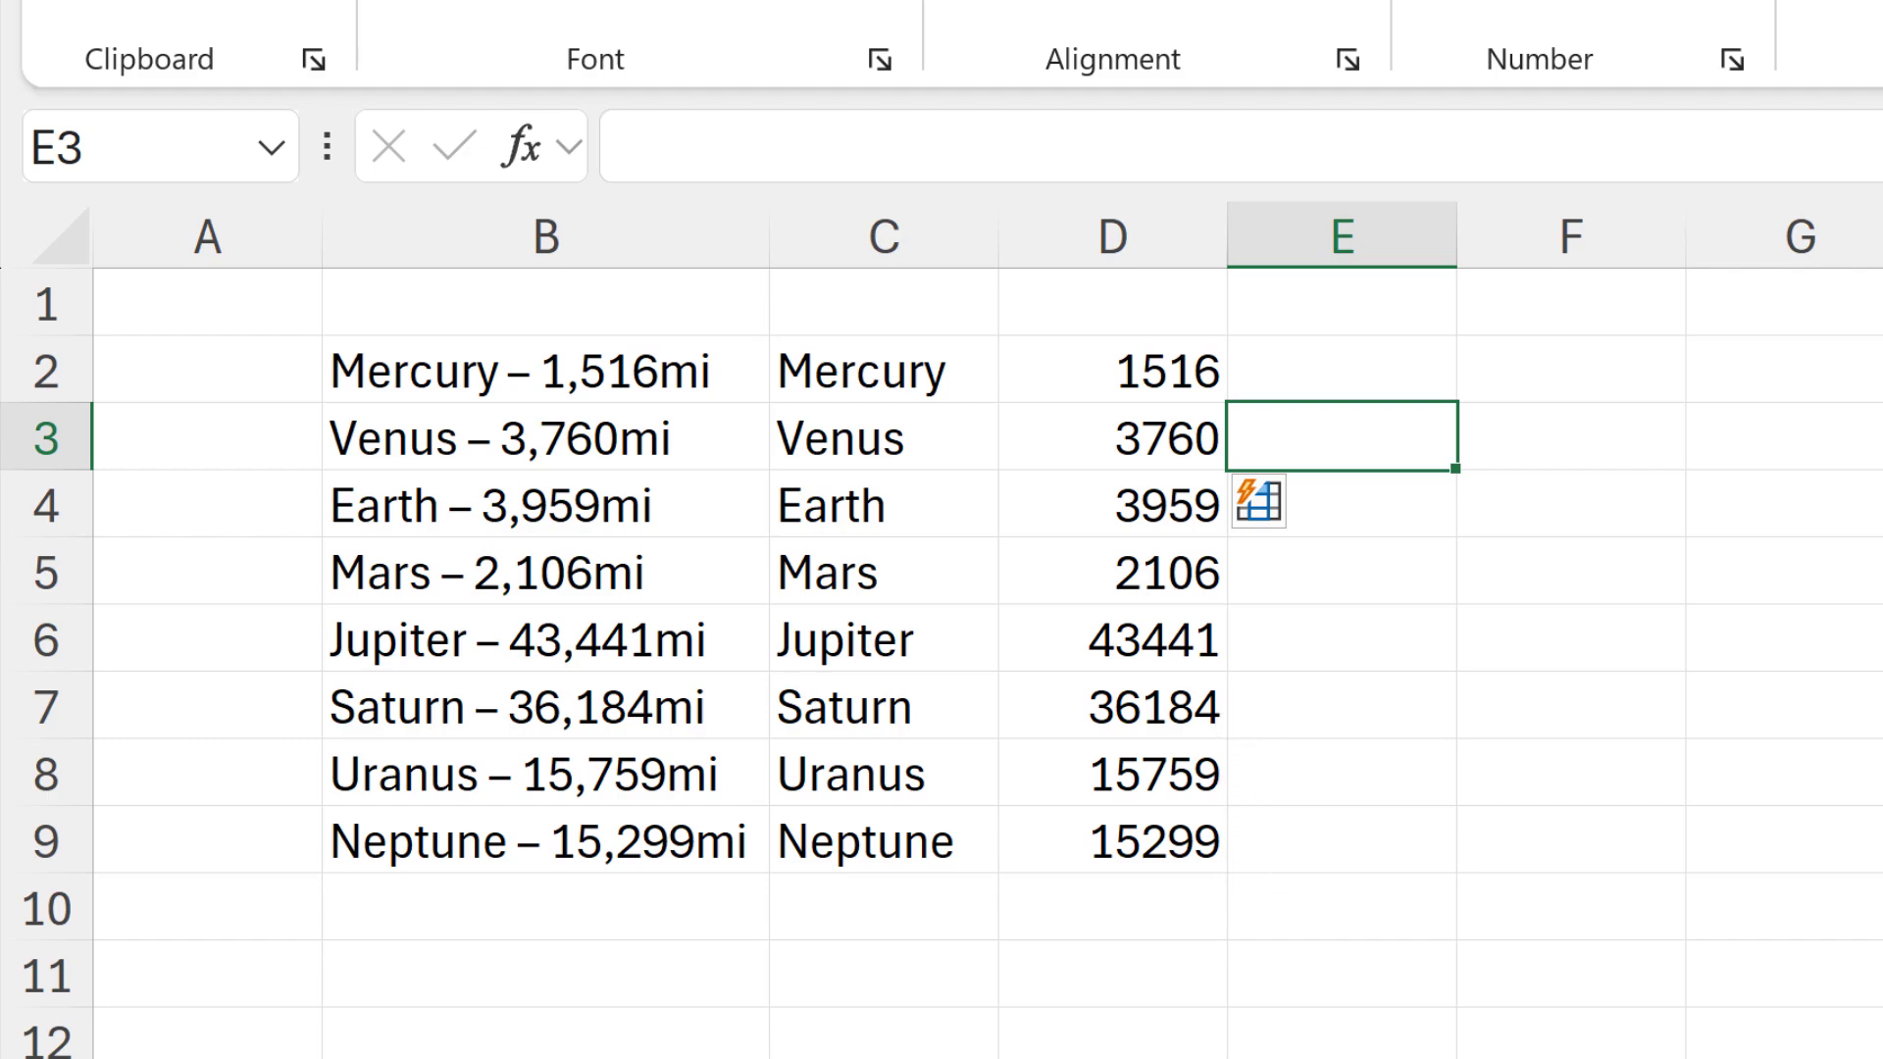
{"action": "left_click", "coordinate": [1044, 991]}
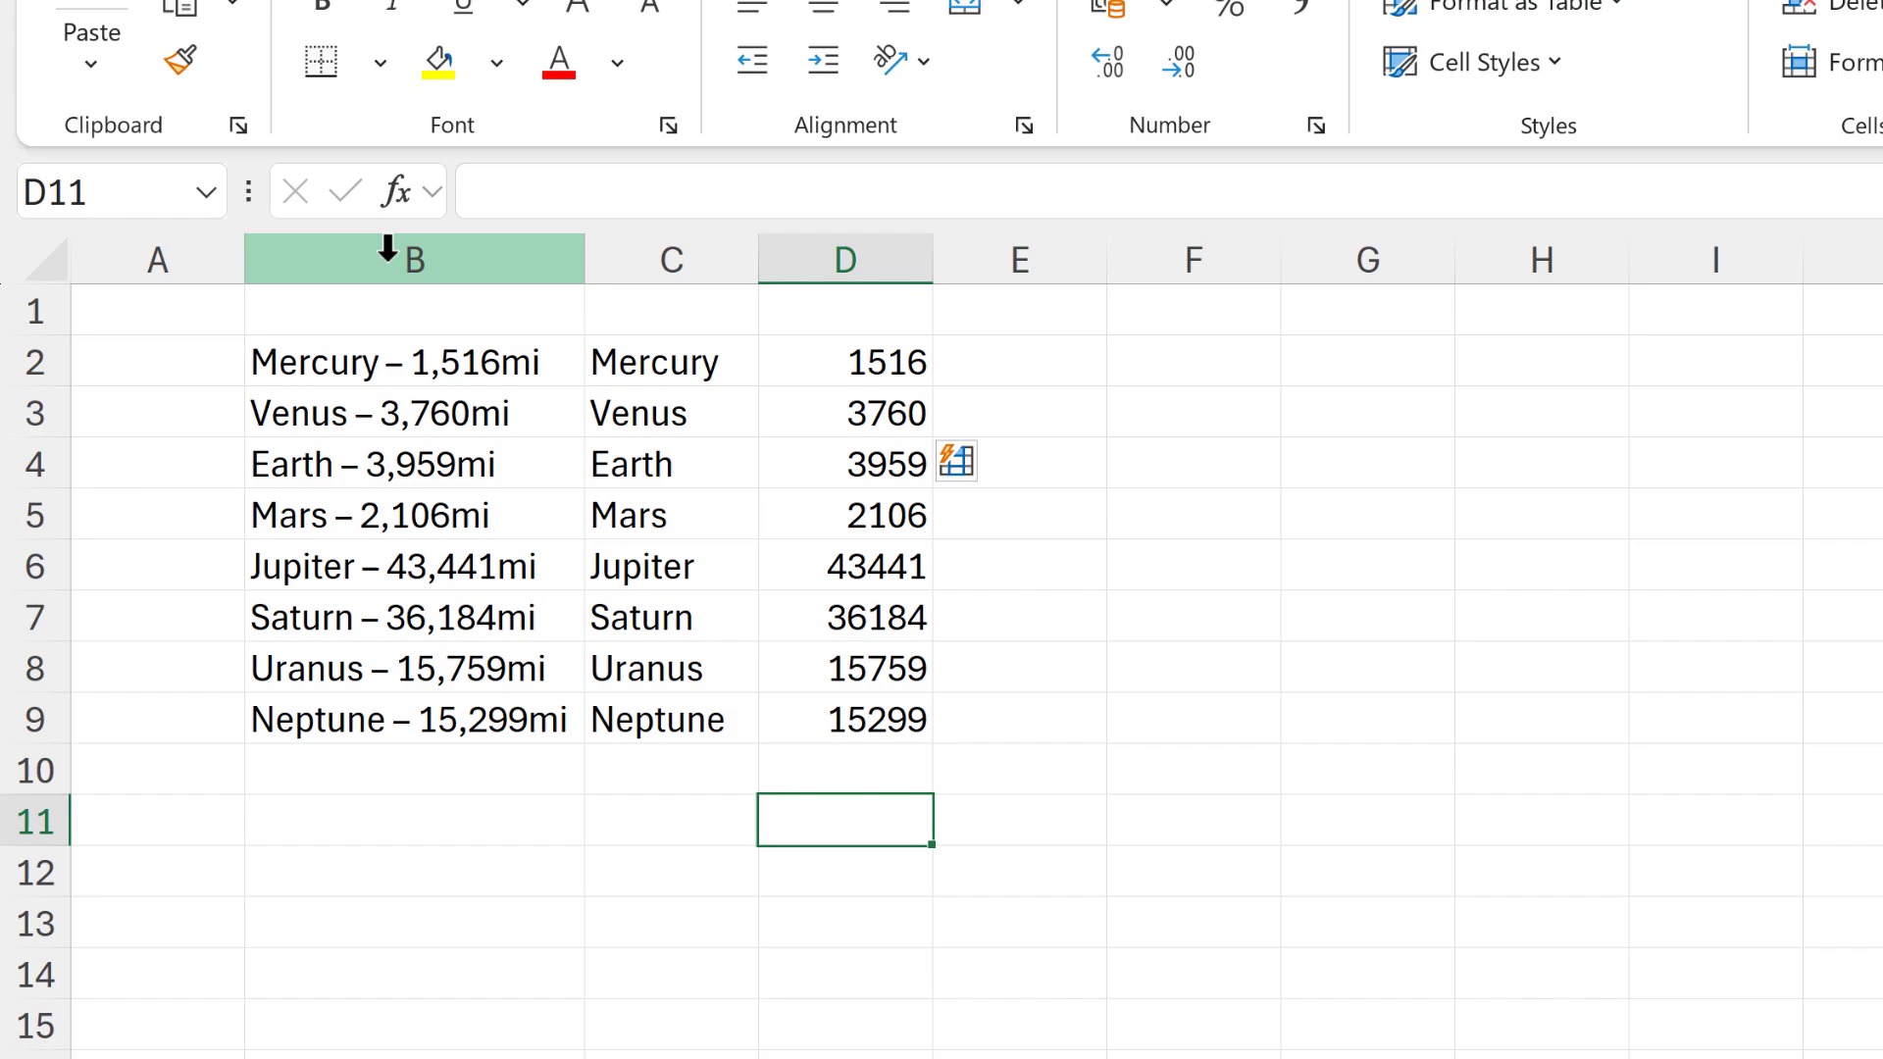
Delete the original combined-text column B.
{"action": "left_click", "coordinate": [388, 248]}
{"action": "right_click", "coordinate": [388, 253]}
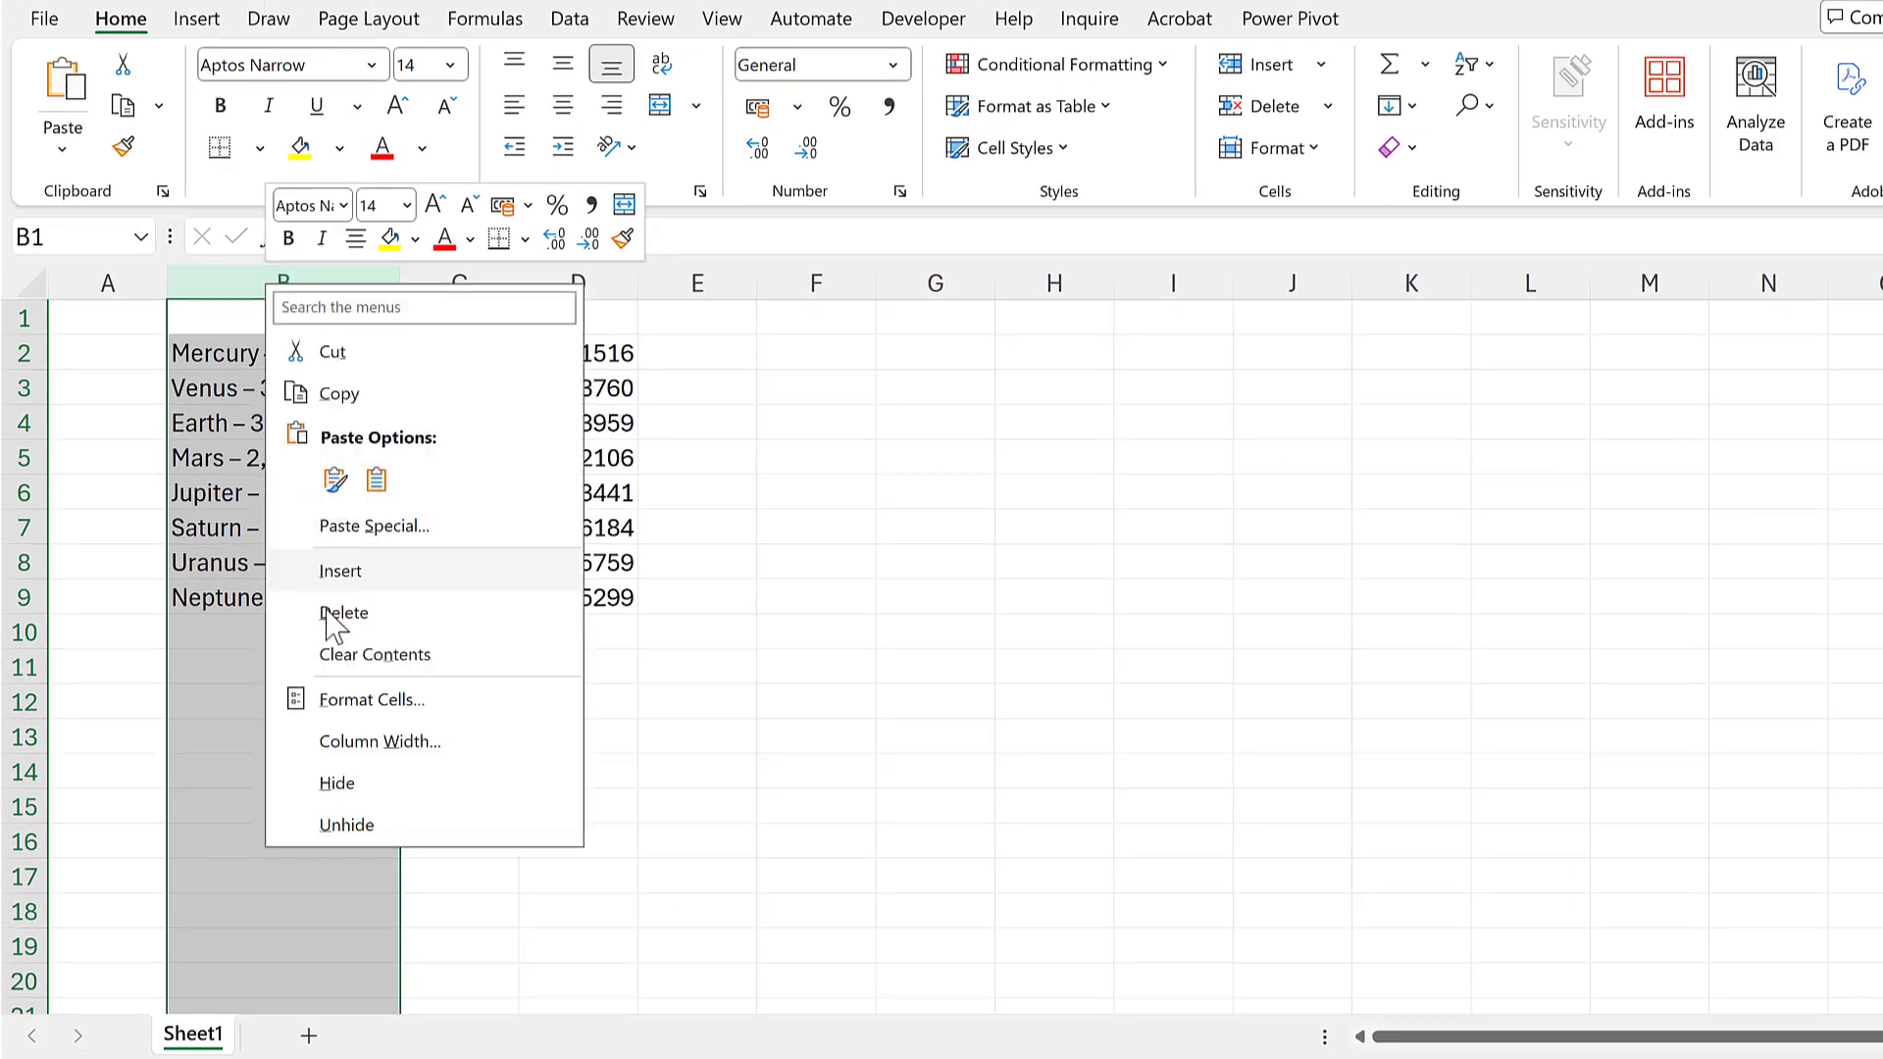
{"action": "left_click", "coordinate": [334, 614]}
Copy the planet names and radii and paste them transposed at E2.
{"action": "left_click_drag", "start_coordinate": [265, 343], "coordinate": [380, 600]}
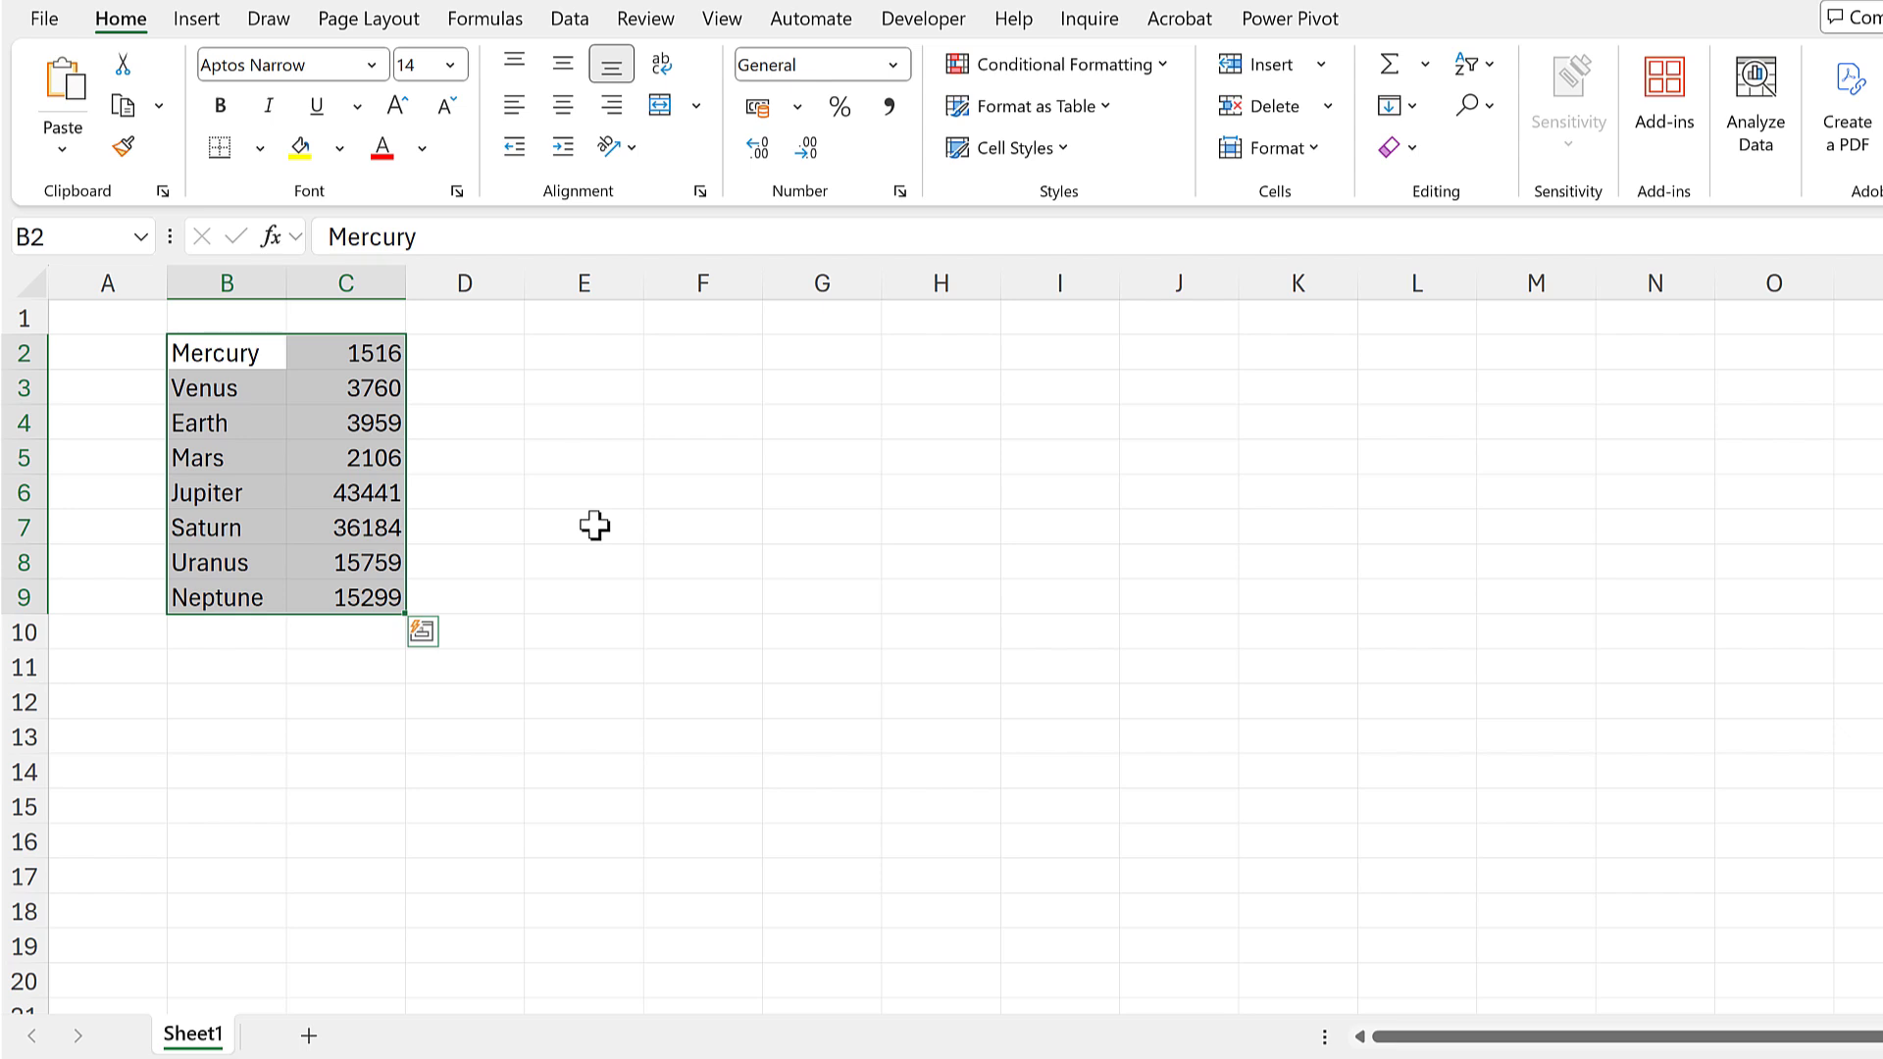
{"action": "key", "text": "ctrl+c"}
{"action": "left_click", "coordinate": [578, 349]}
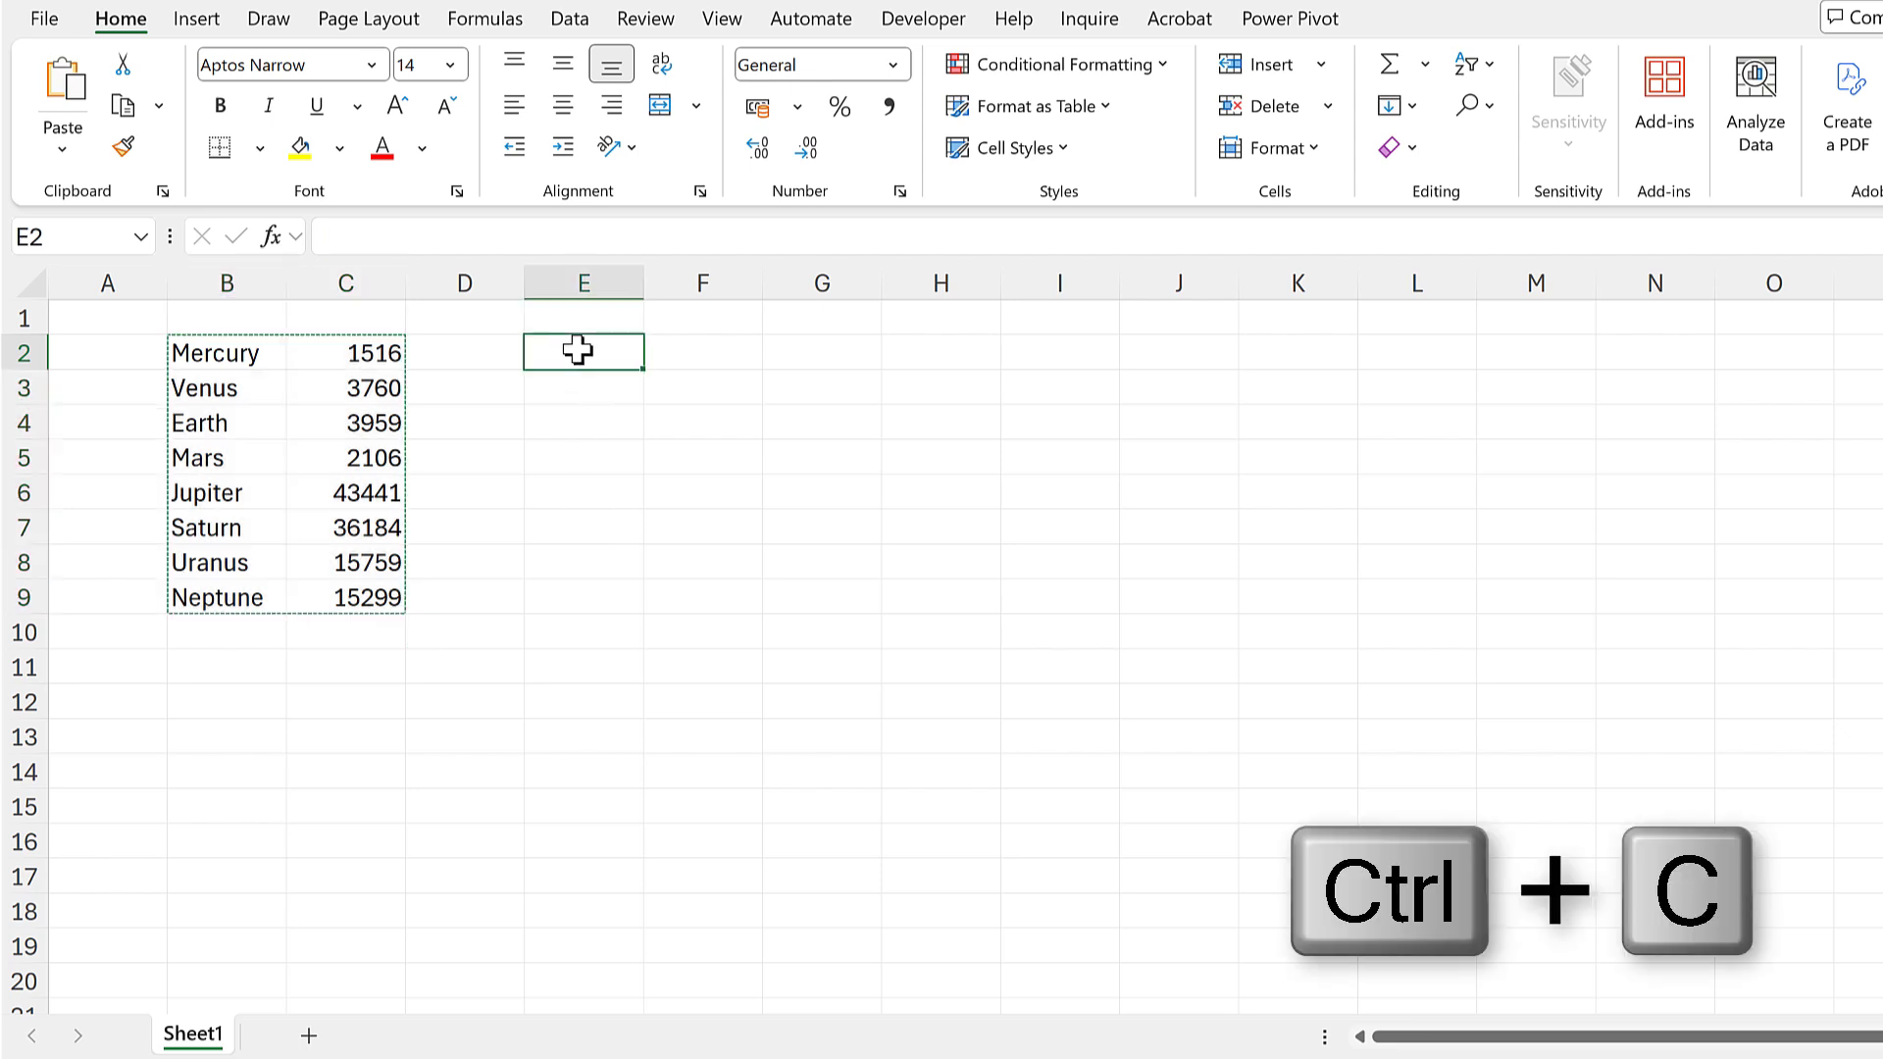
{"action": "right_click", "coordinate": [578, 350]}
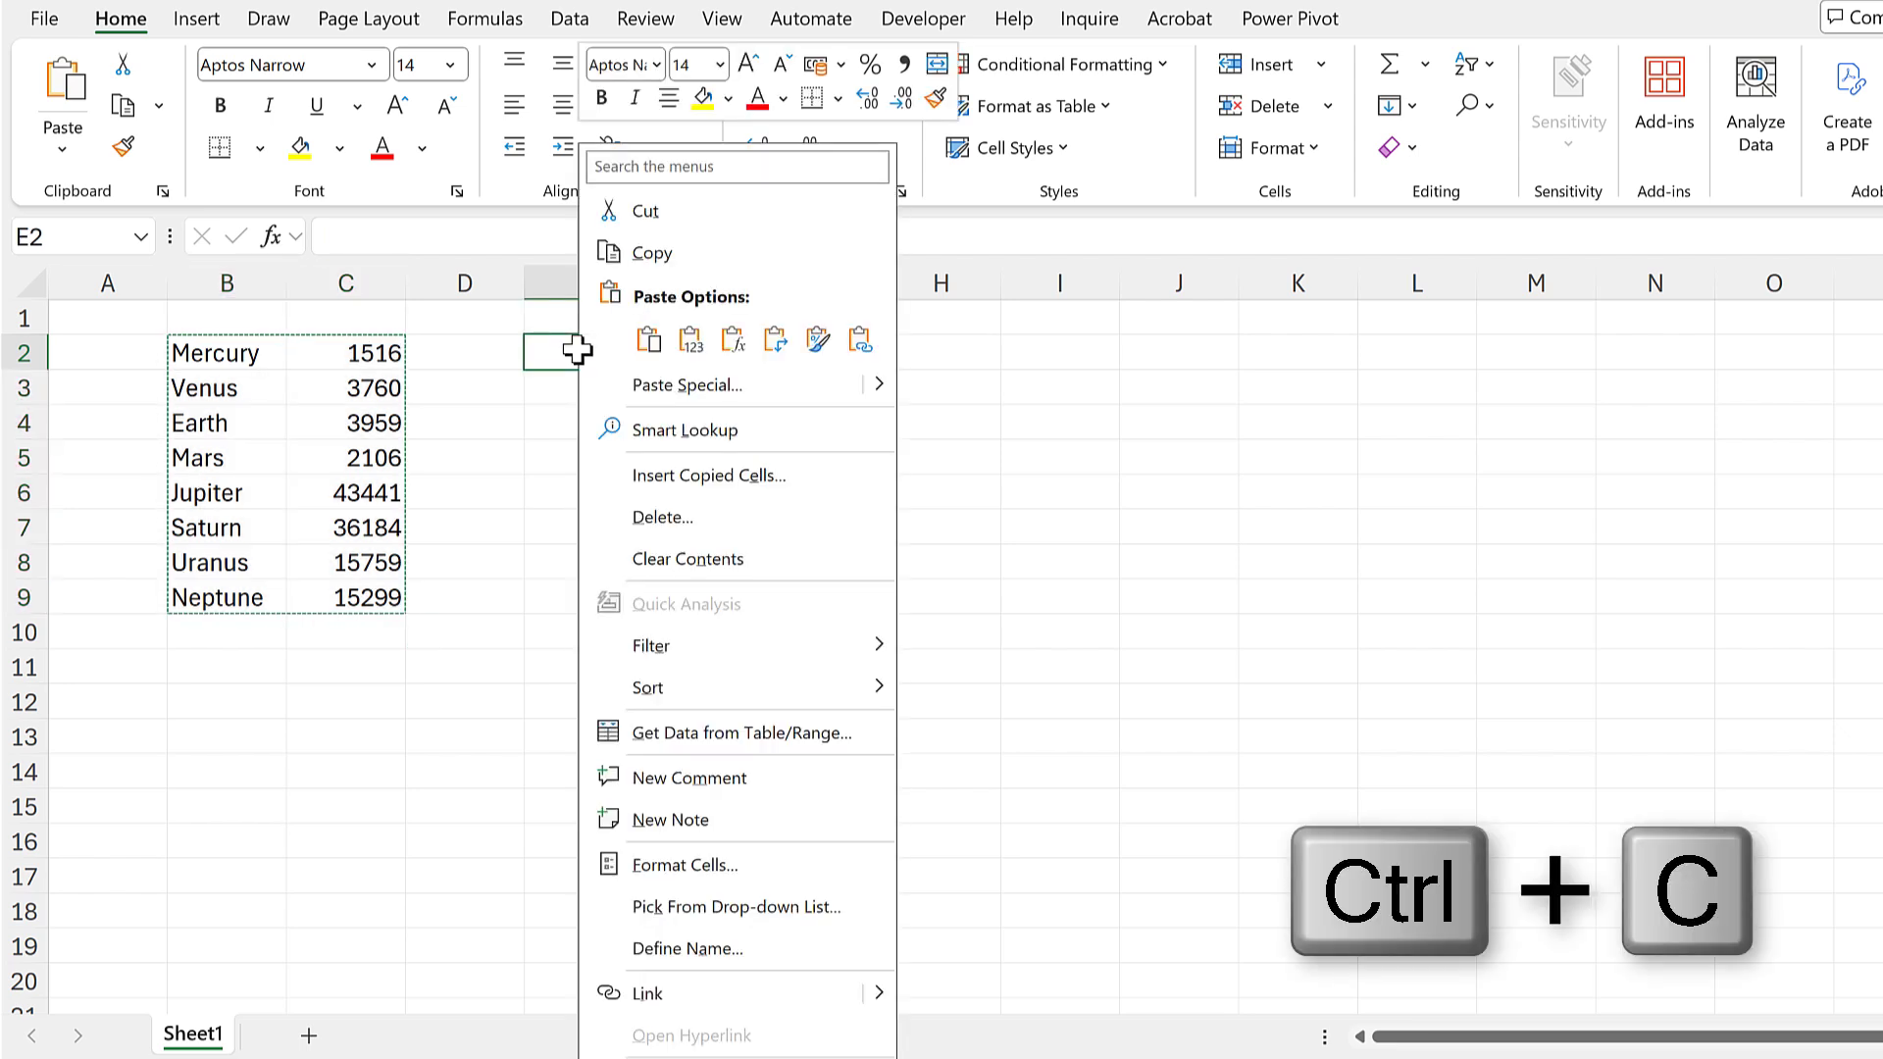
{"action": "left_click", "coordinate": [777, 339]}
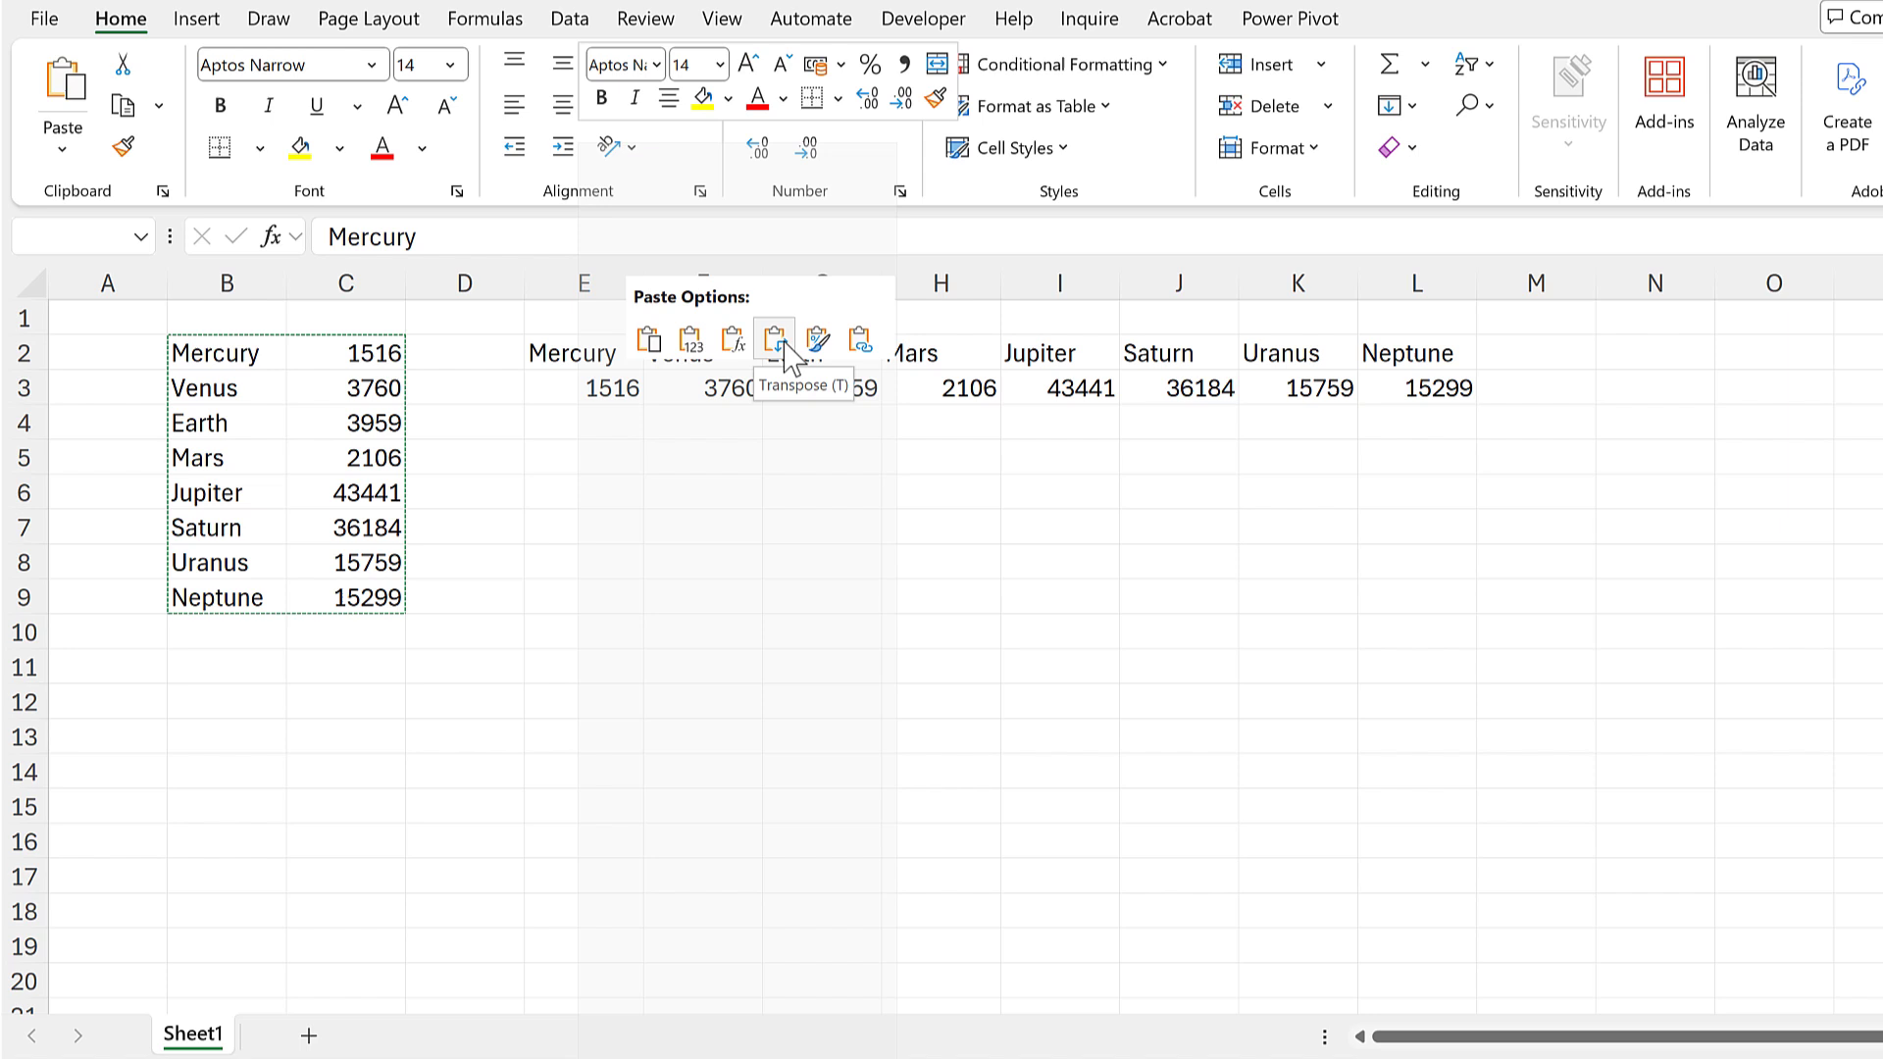
{"action": "left_click", "coordinate": [605, 467]}
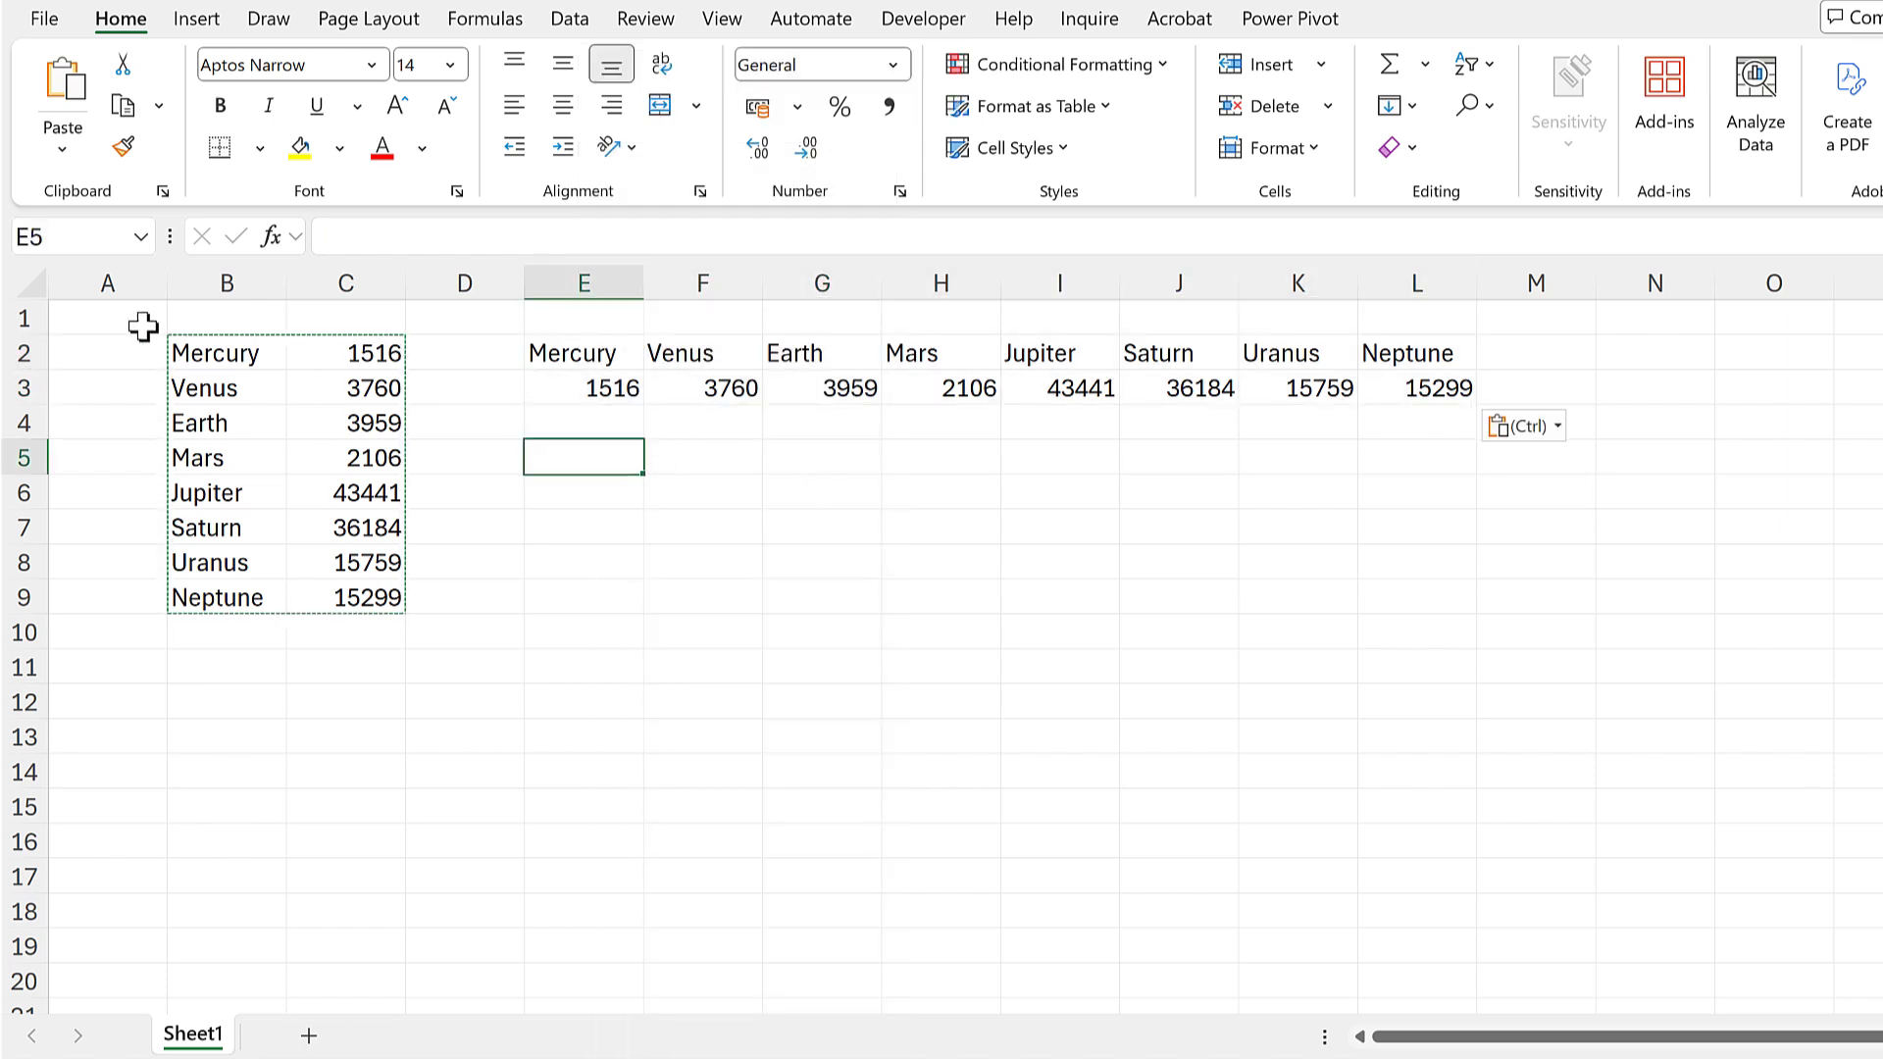
Delete columns A through D so the data sits in A2:H3.
{"action": "left_click_drag", "start_coordinate": [75, 283], "coordinate": [428, 285]}
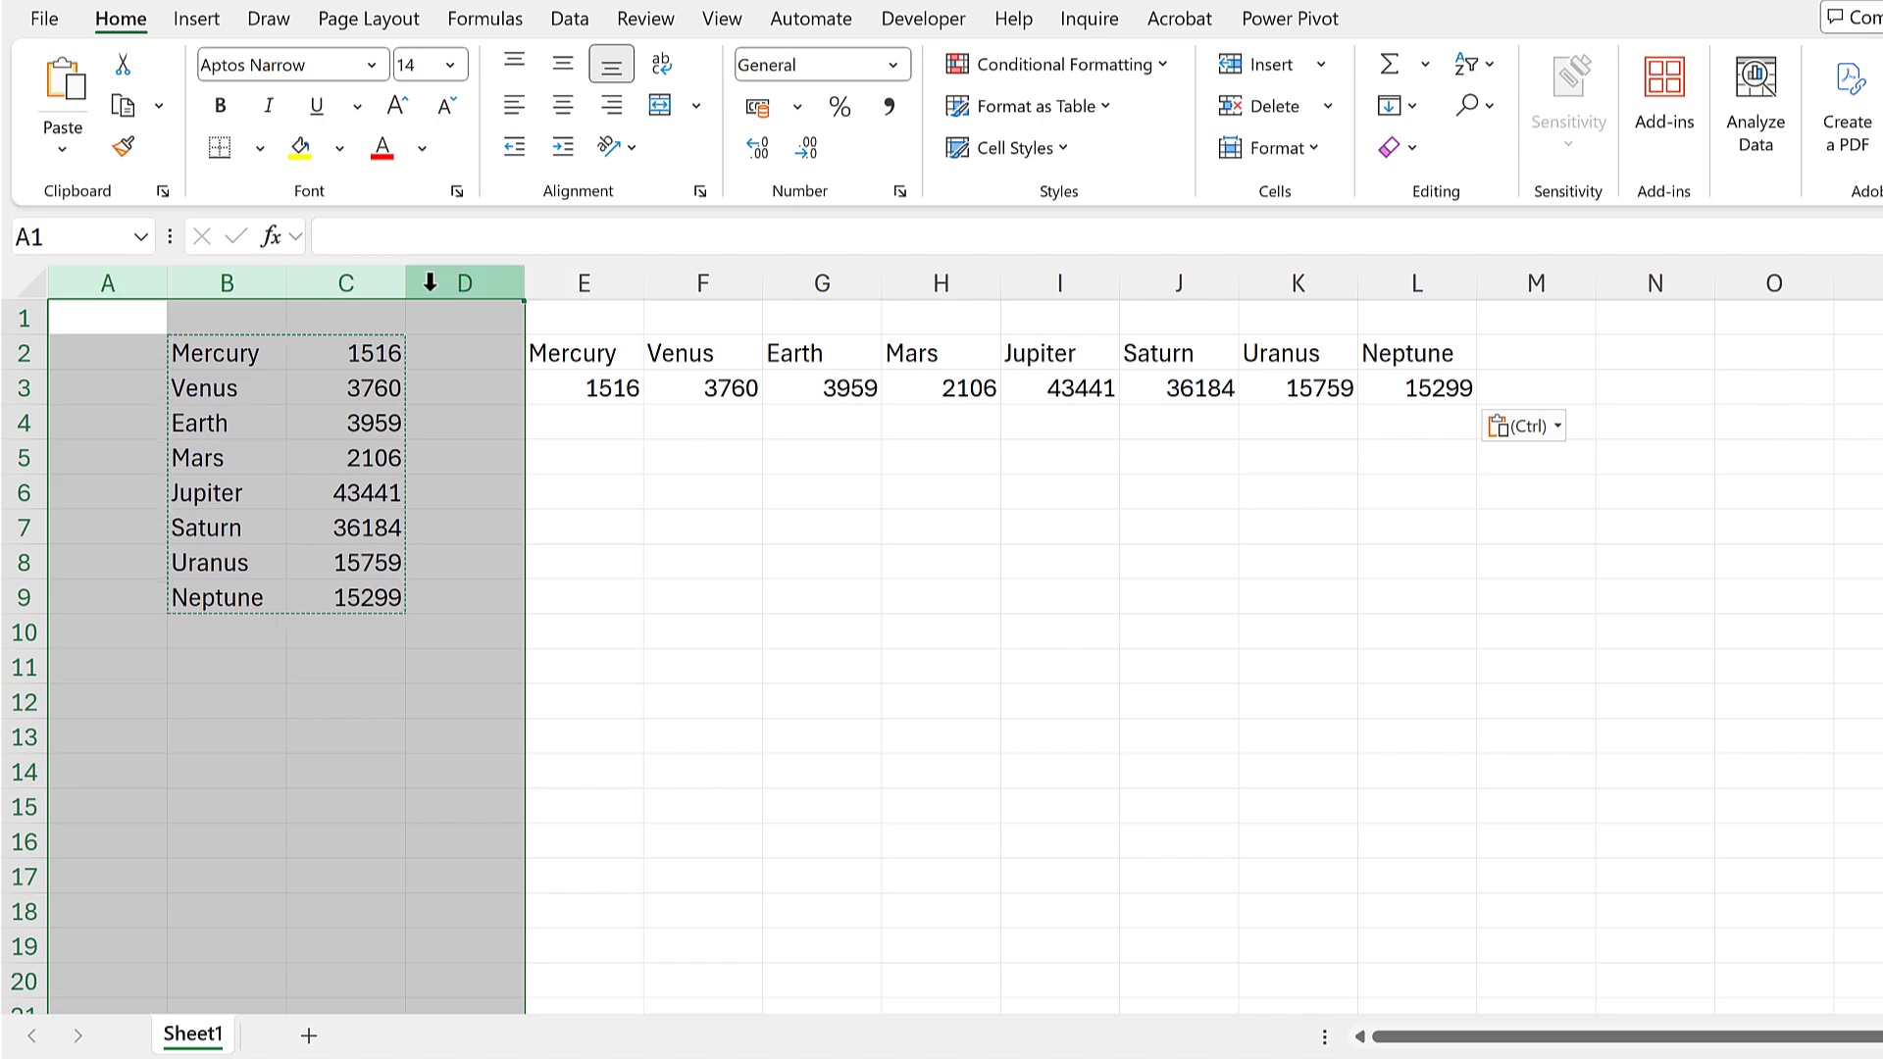
{"action": "right_click", "coordinate": [429, 287]}
{"action": "left_click", "coordinate": [711, 613]}
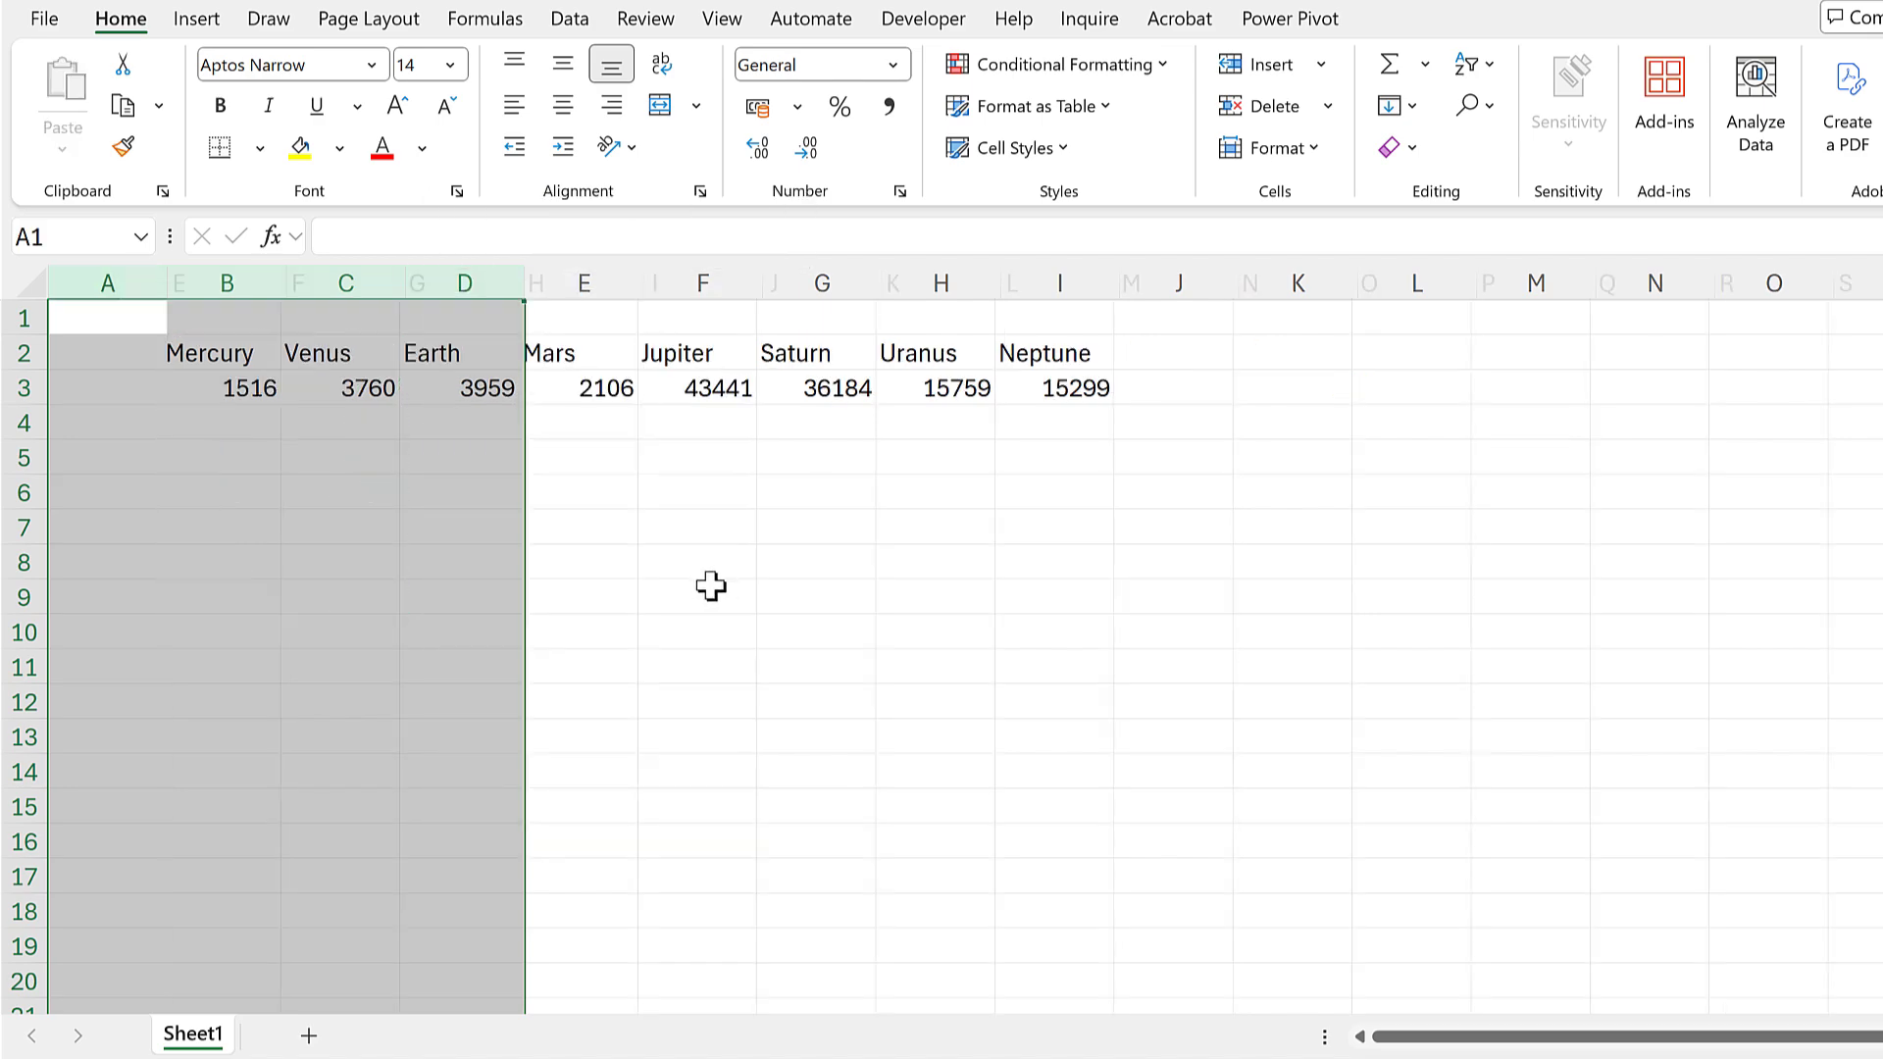
{"action": "left_click", "coordinate": [88, 458]}
{"action": "left_click", "coordinate": [92, 421]}
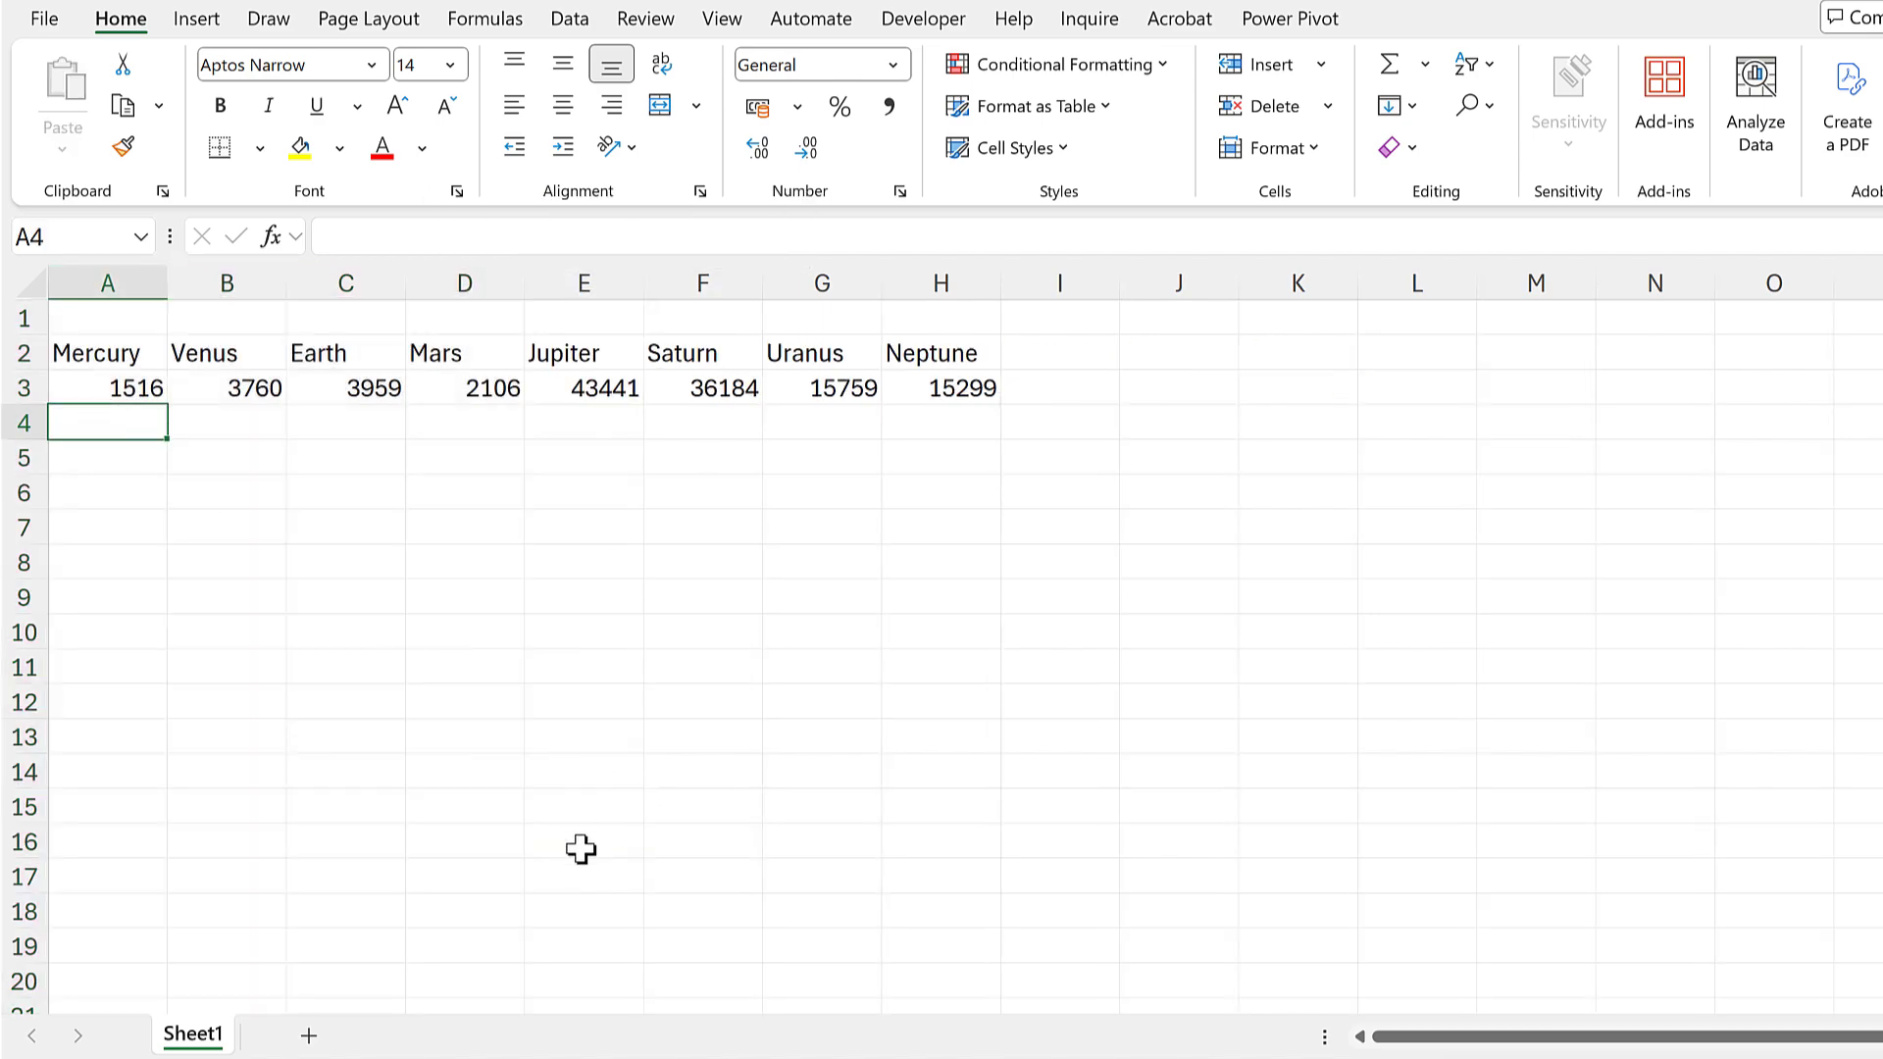
{"action": "key", "text": "alt+Tab"}
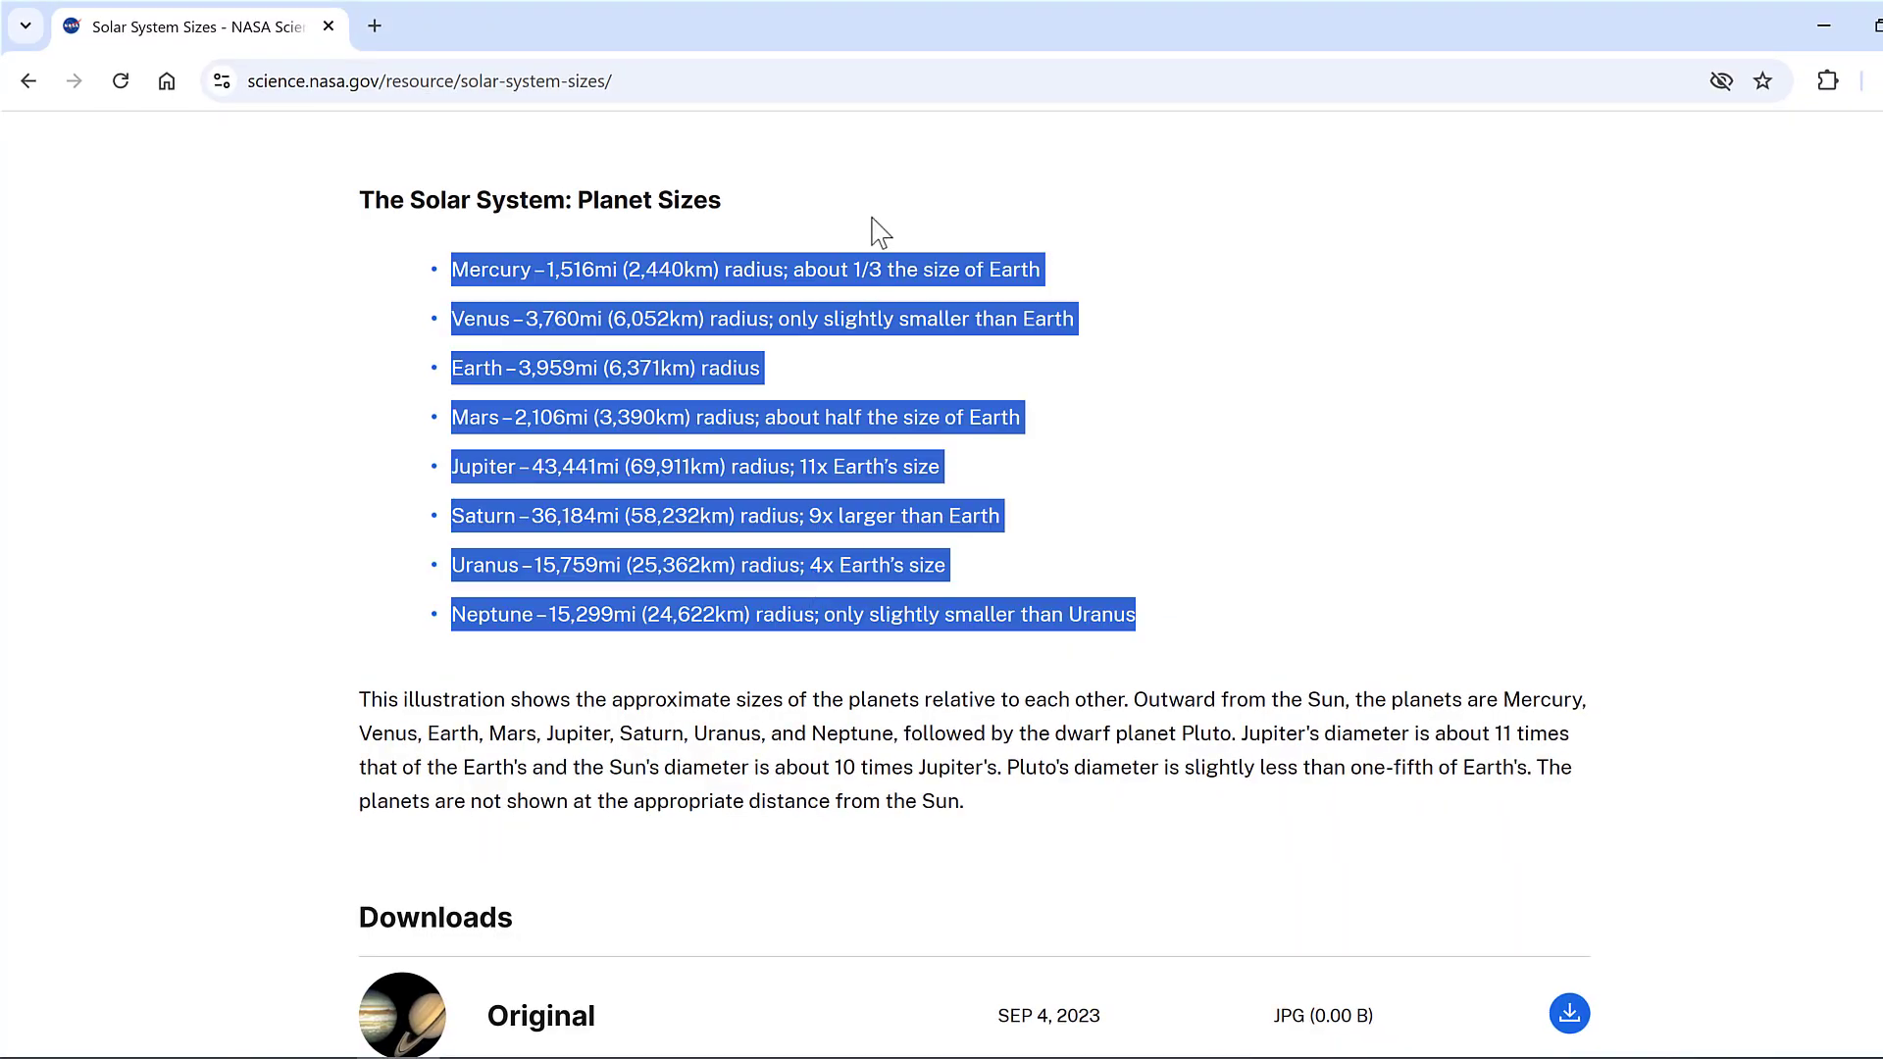
Search for 'wikimedia commons shapes' in a new Chrome tab.
{"action": "left_click", "coordinate": [872, 232]}
{"action": "left_click", "coordinate": [374, 24]}
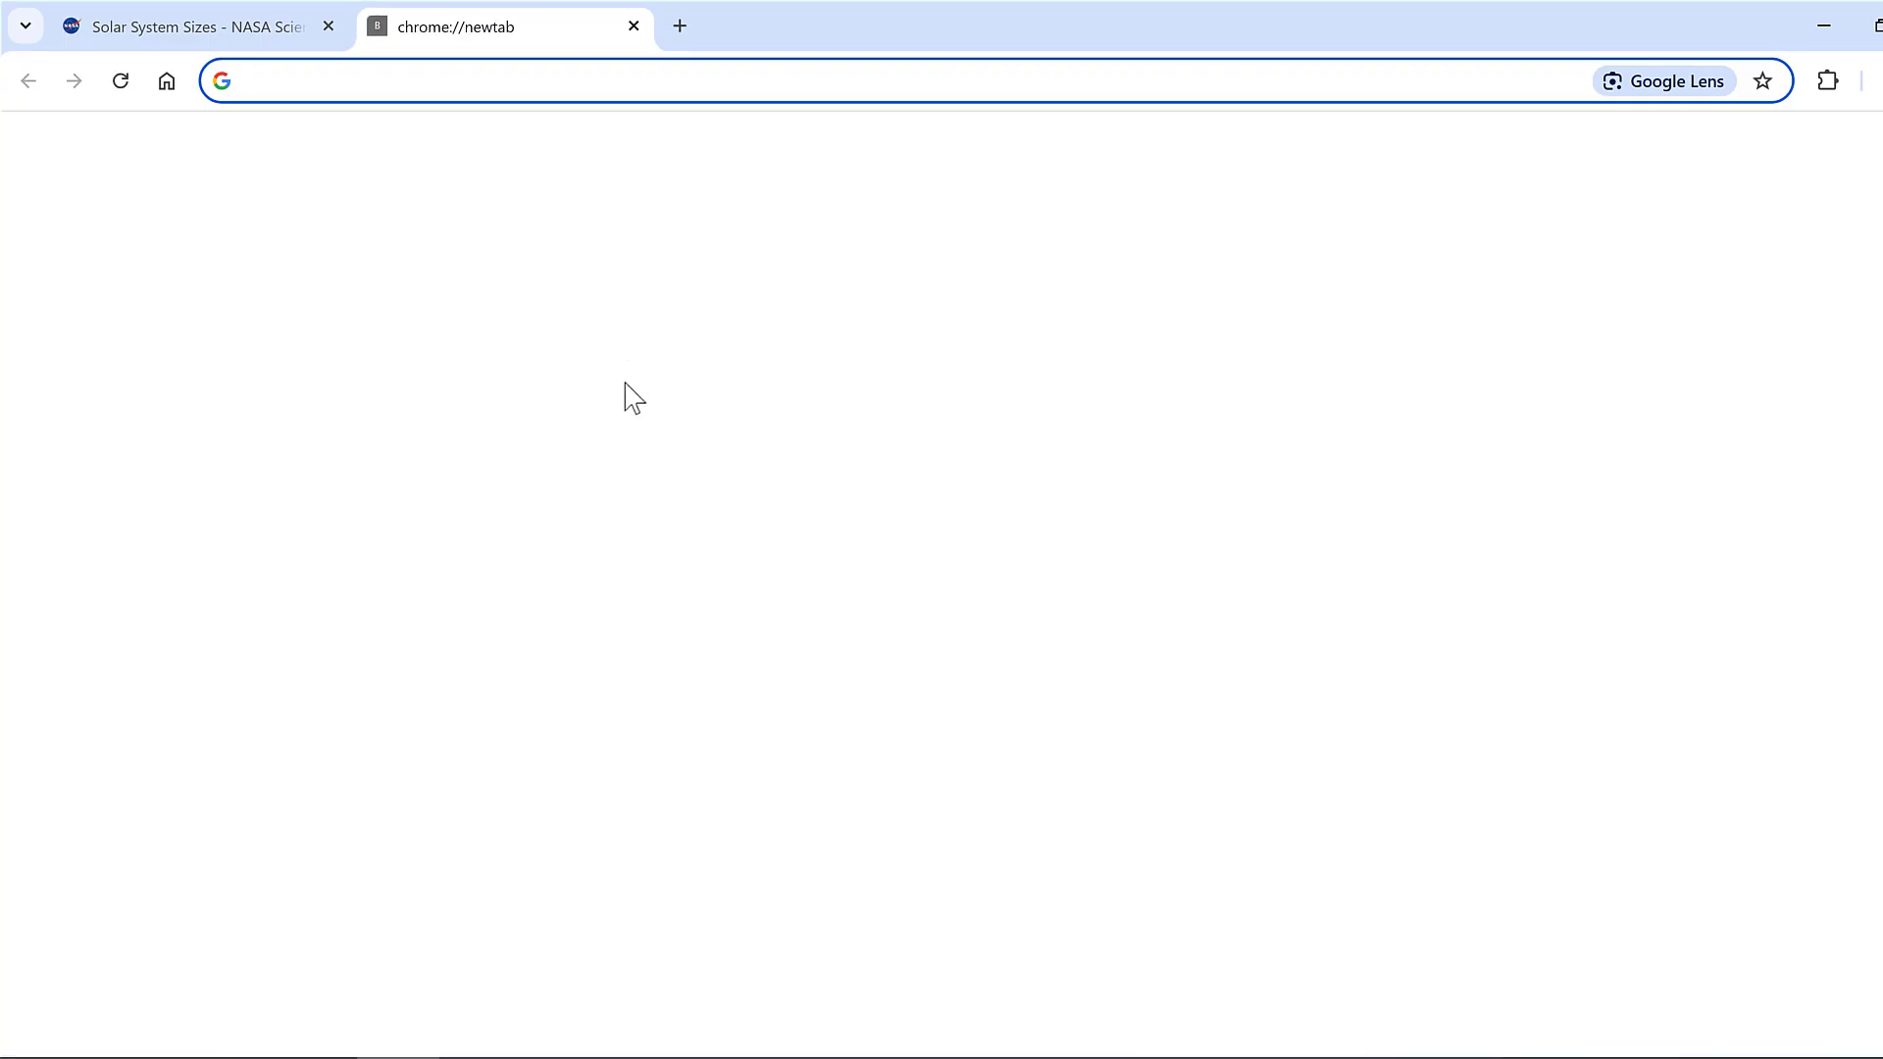
{"action": "type", "text": "wiki"}
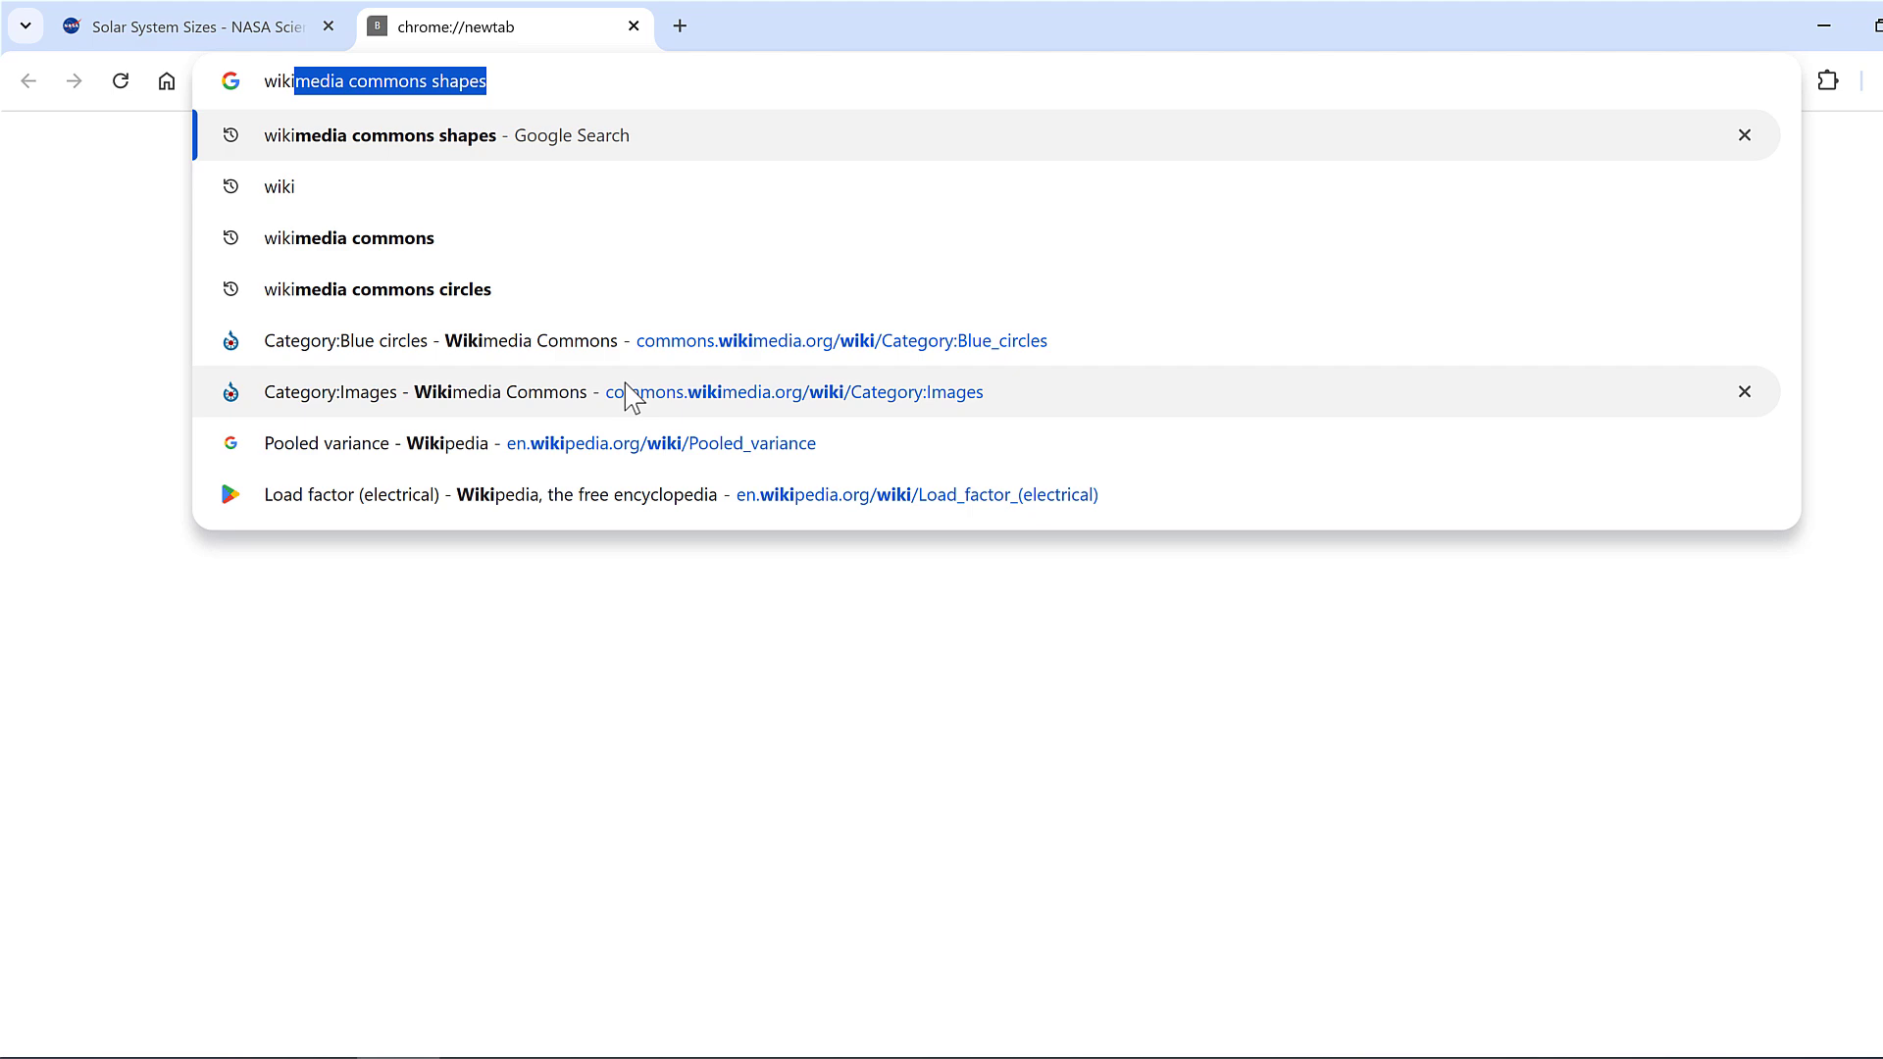
{"action": "key", "text": "Right"}
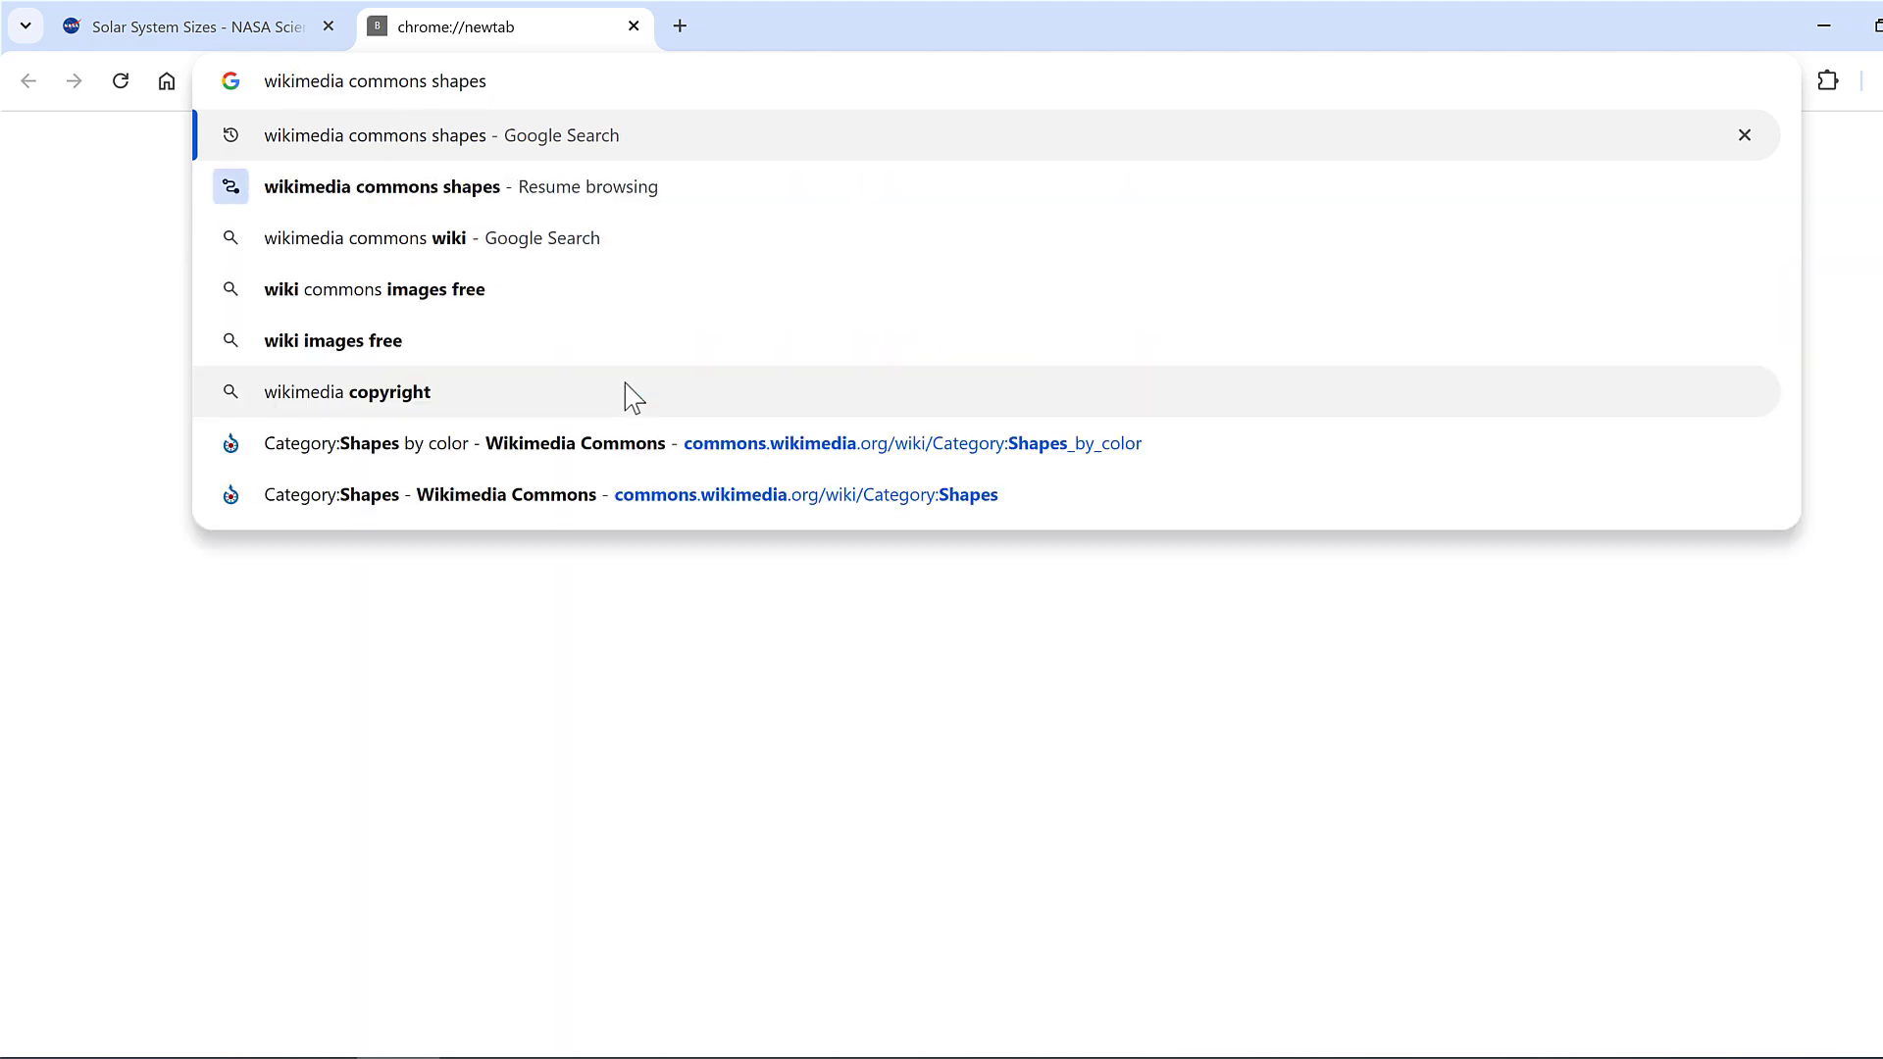
{"action": "key", "text": "Return"}
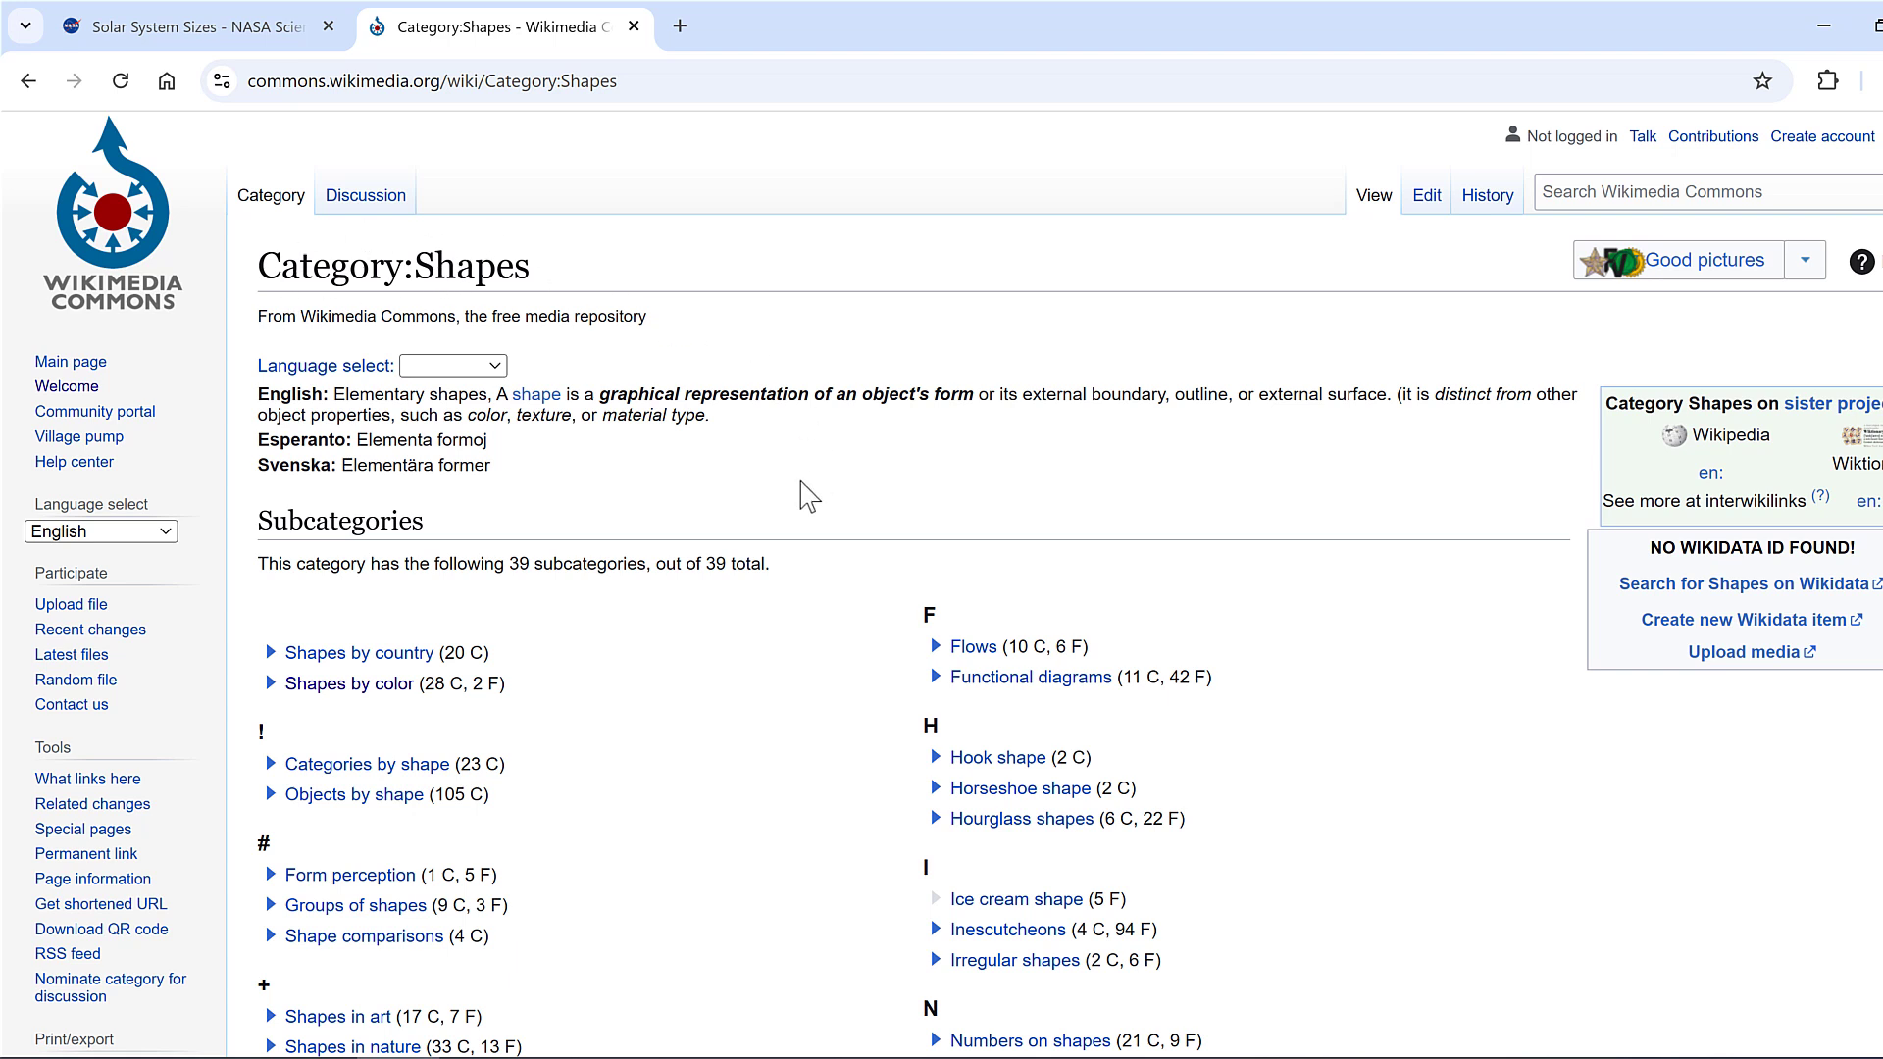
Browse Shapes by color > Circles by color > Blue and open Rond bleu ciel.png.
{"action": "left_click", "coordinate": [379, 691]}
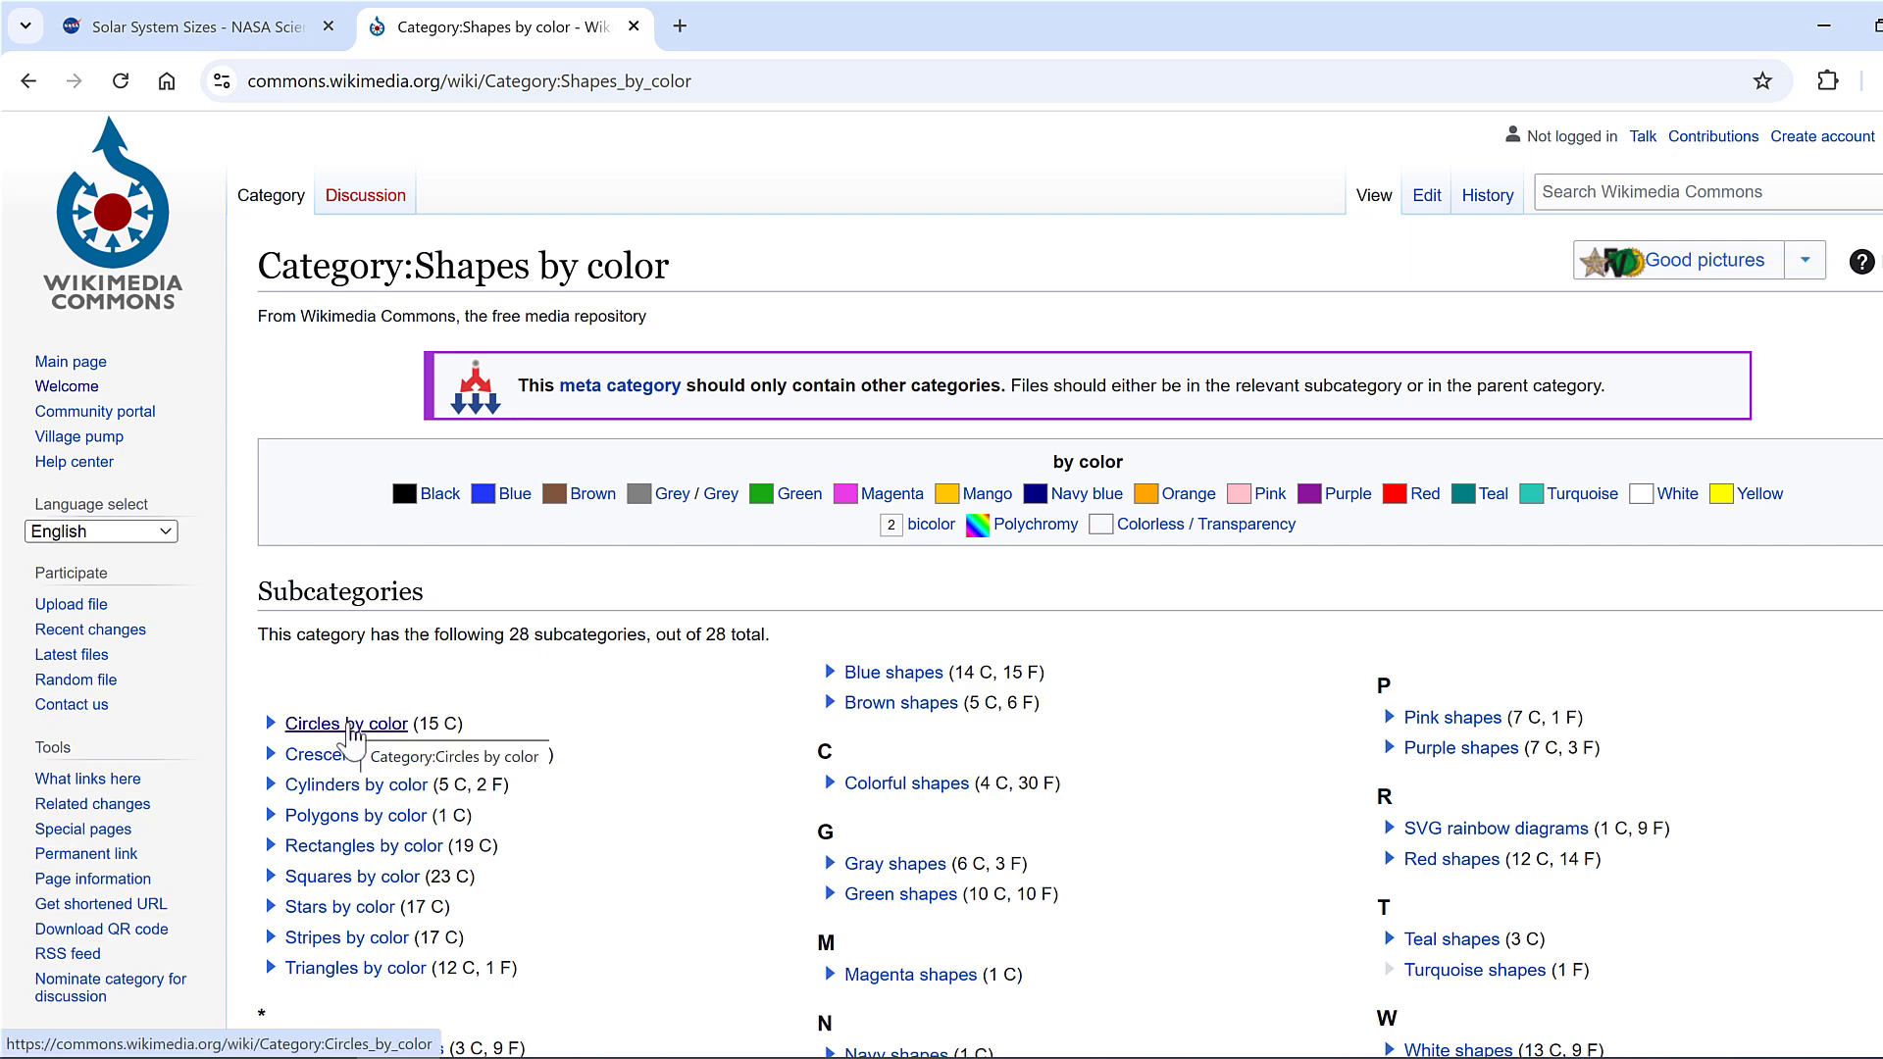
{"action": "left_click", "coordinate": [349, 726]}
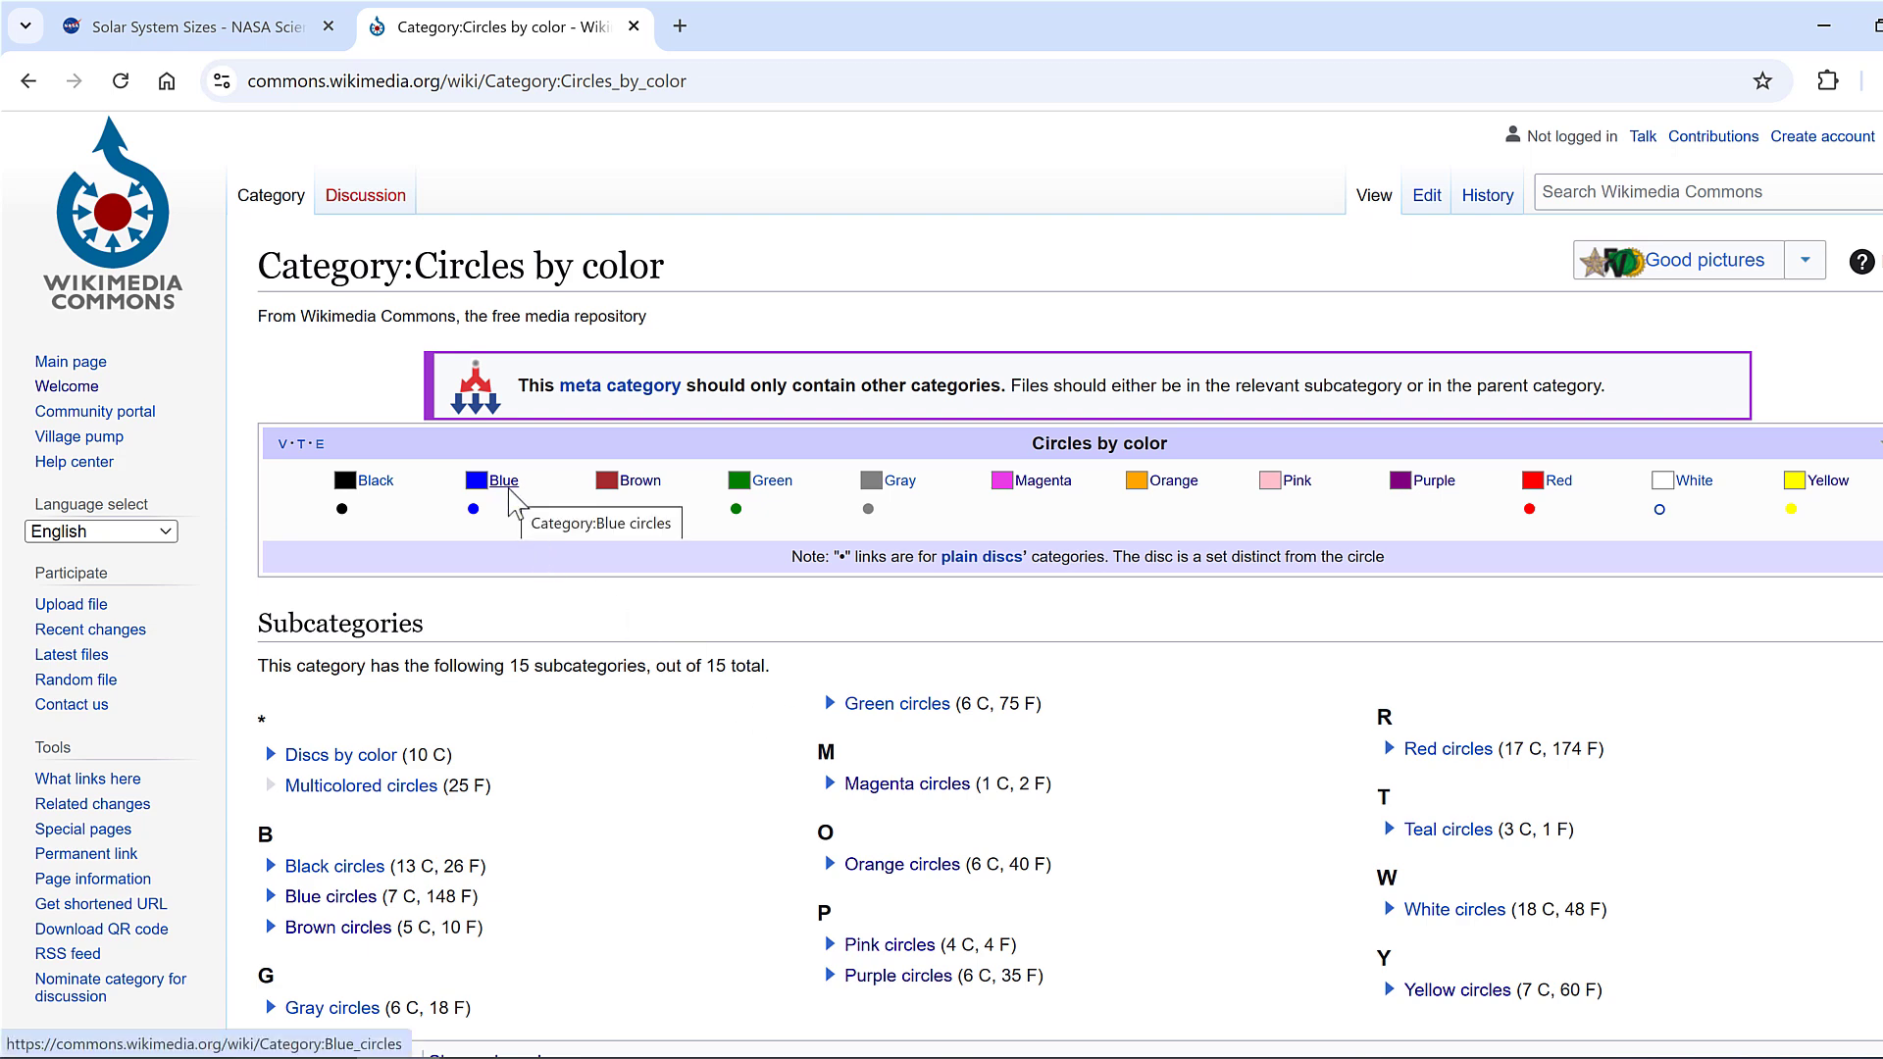
{"action": "left_click", "coordinate": [509, 488]}
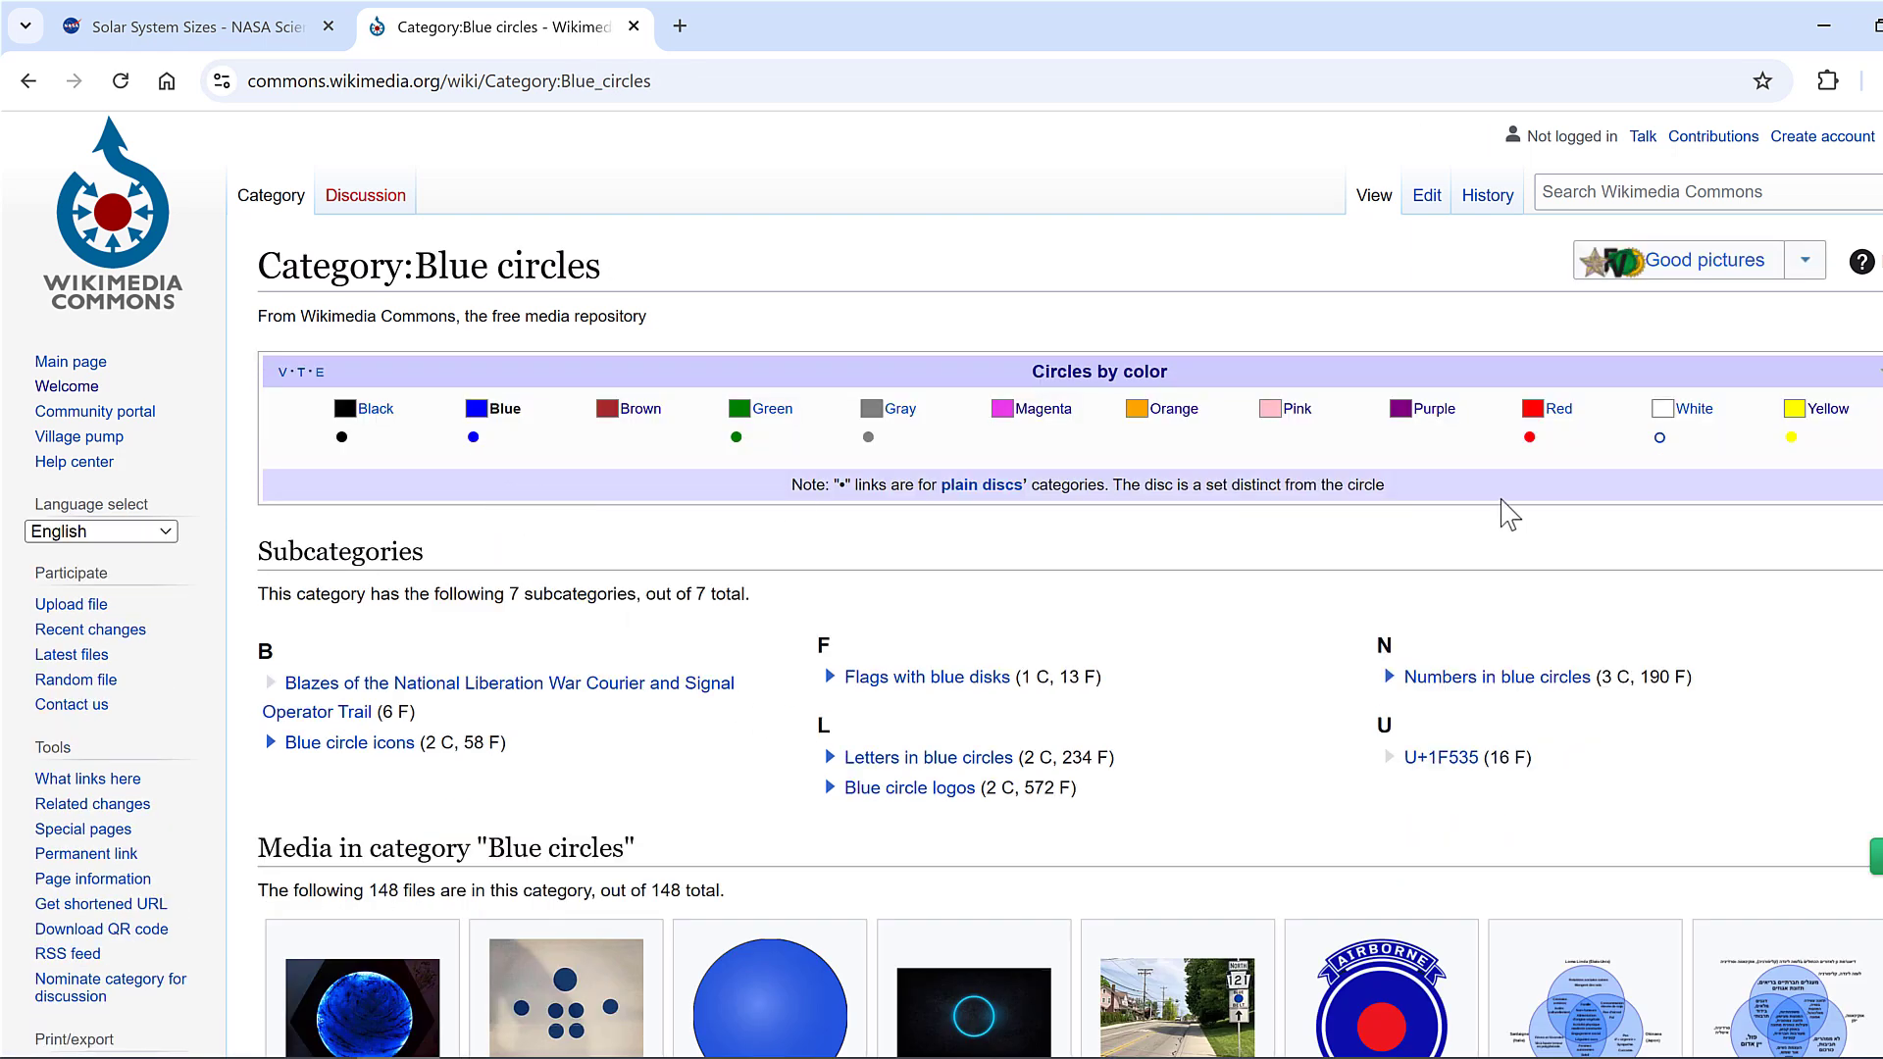
{"action": "scroll", "coordinate": [1508, 512], "scroll_direction": "down", "scroll_amount": 10}
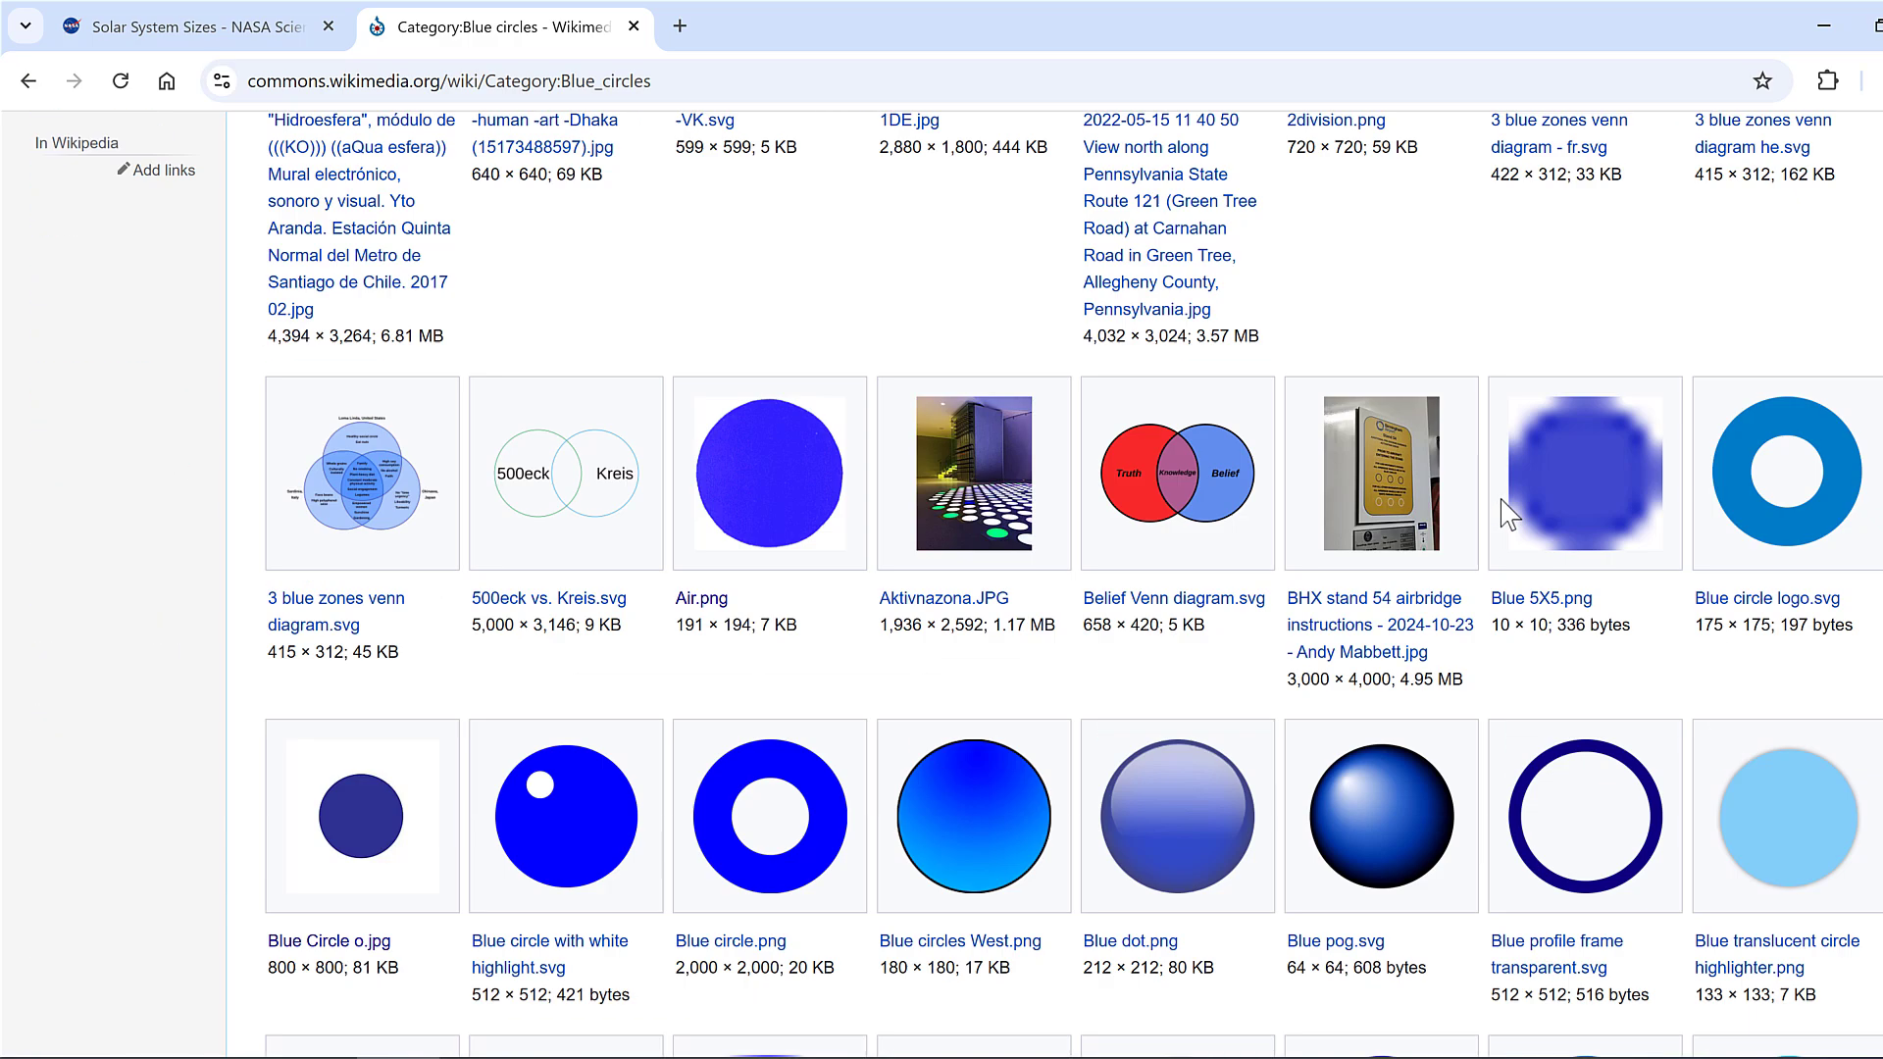
{"action": "scroll", "coordinate": [1508, 512], "scroll_direction": "down", "scroll_amount": 13}
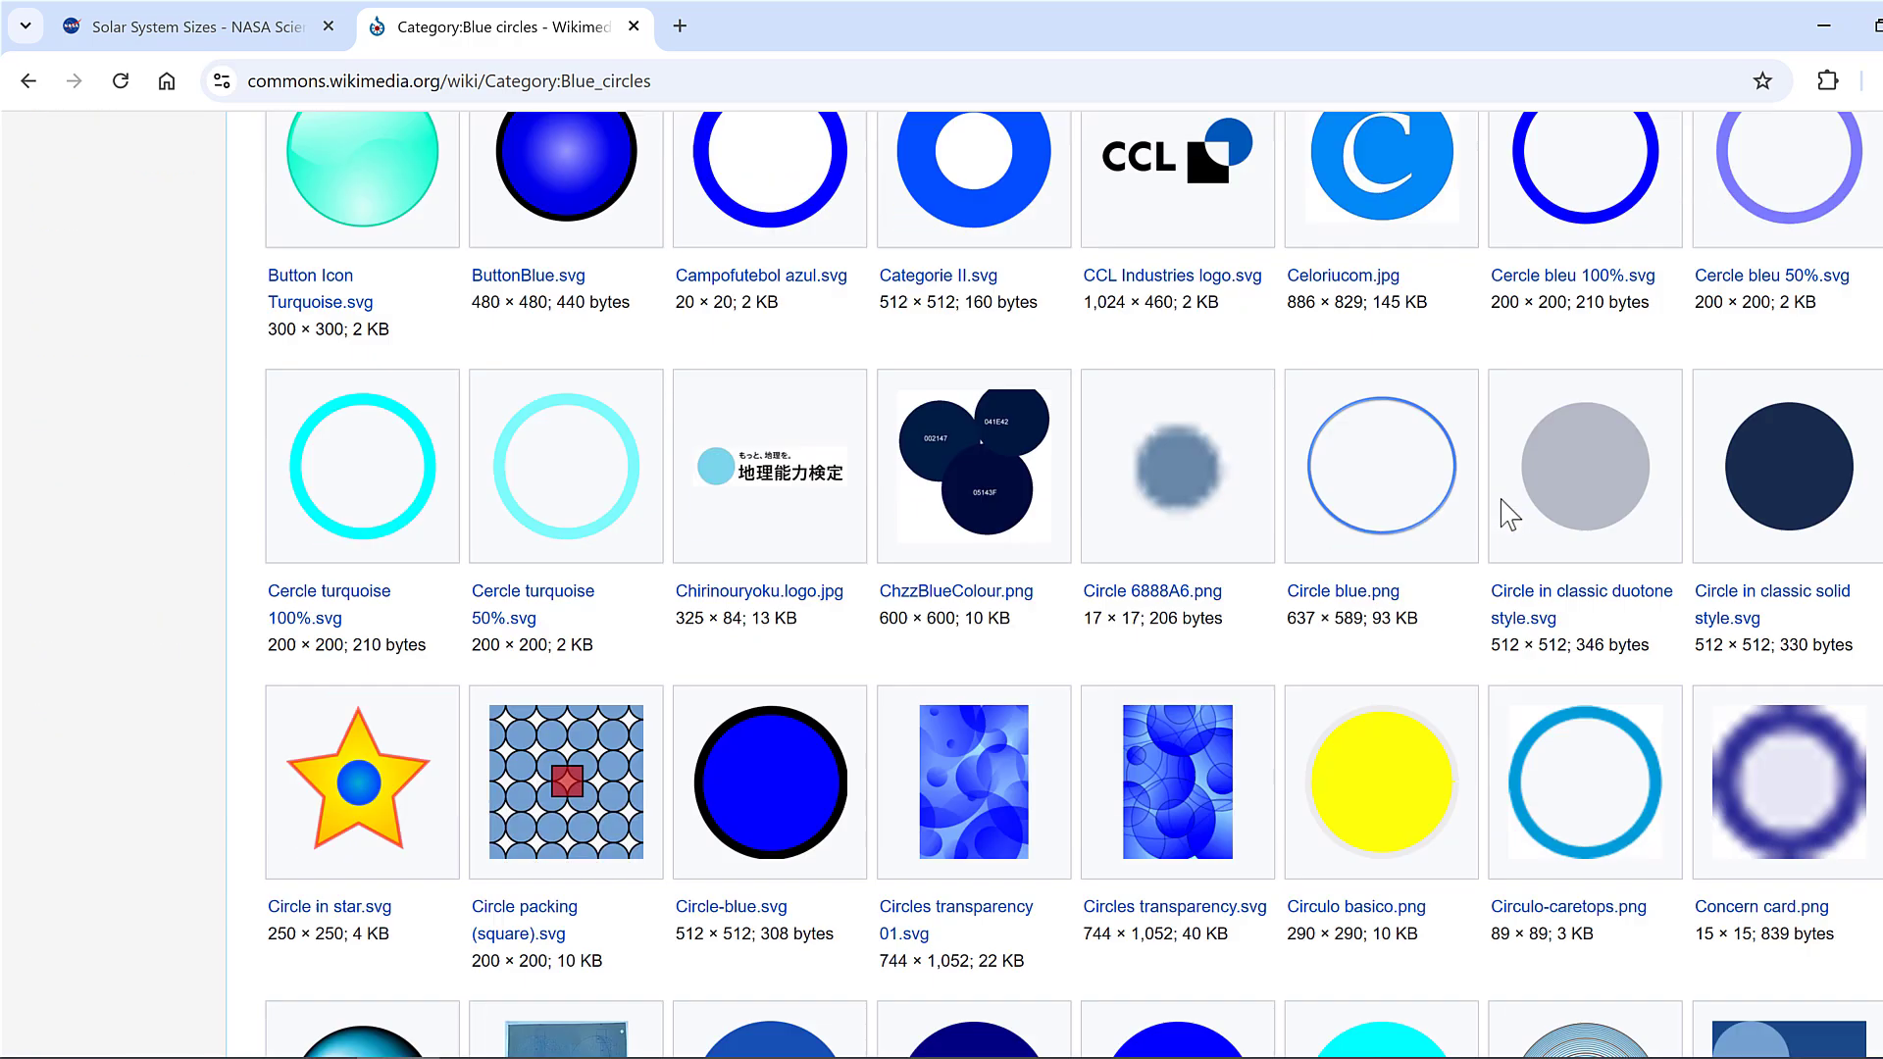
{"action": "scroll", "coordinate": [1508, 512], "scroll_direction": "down", "scroll_amount": 9}
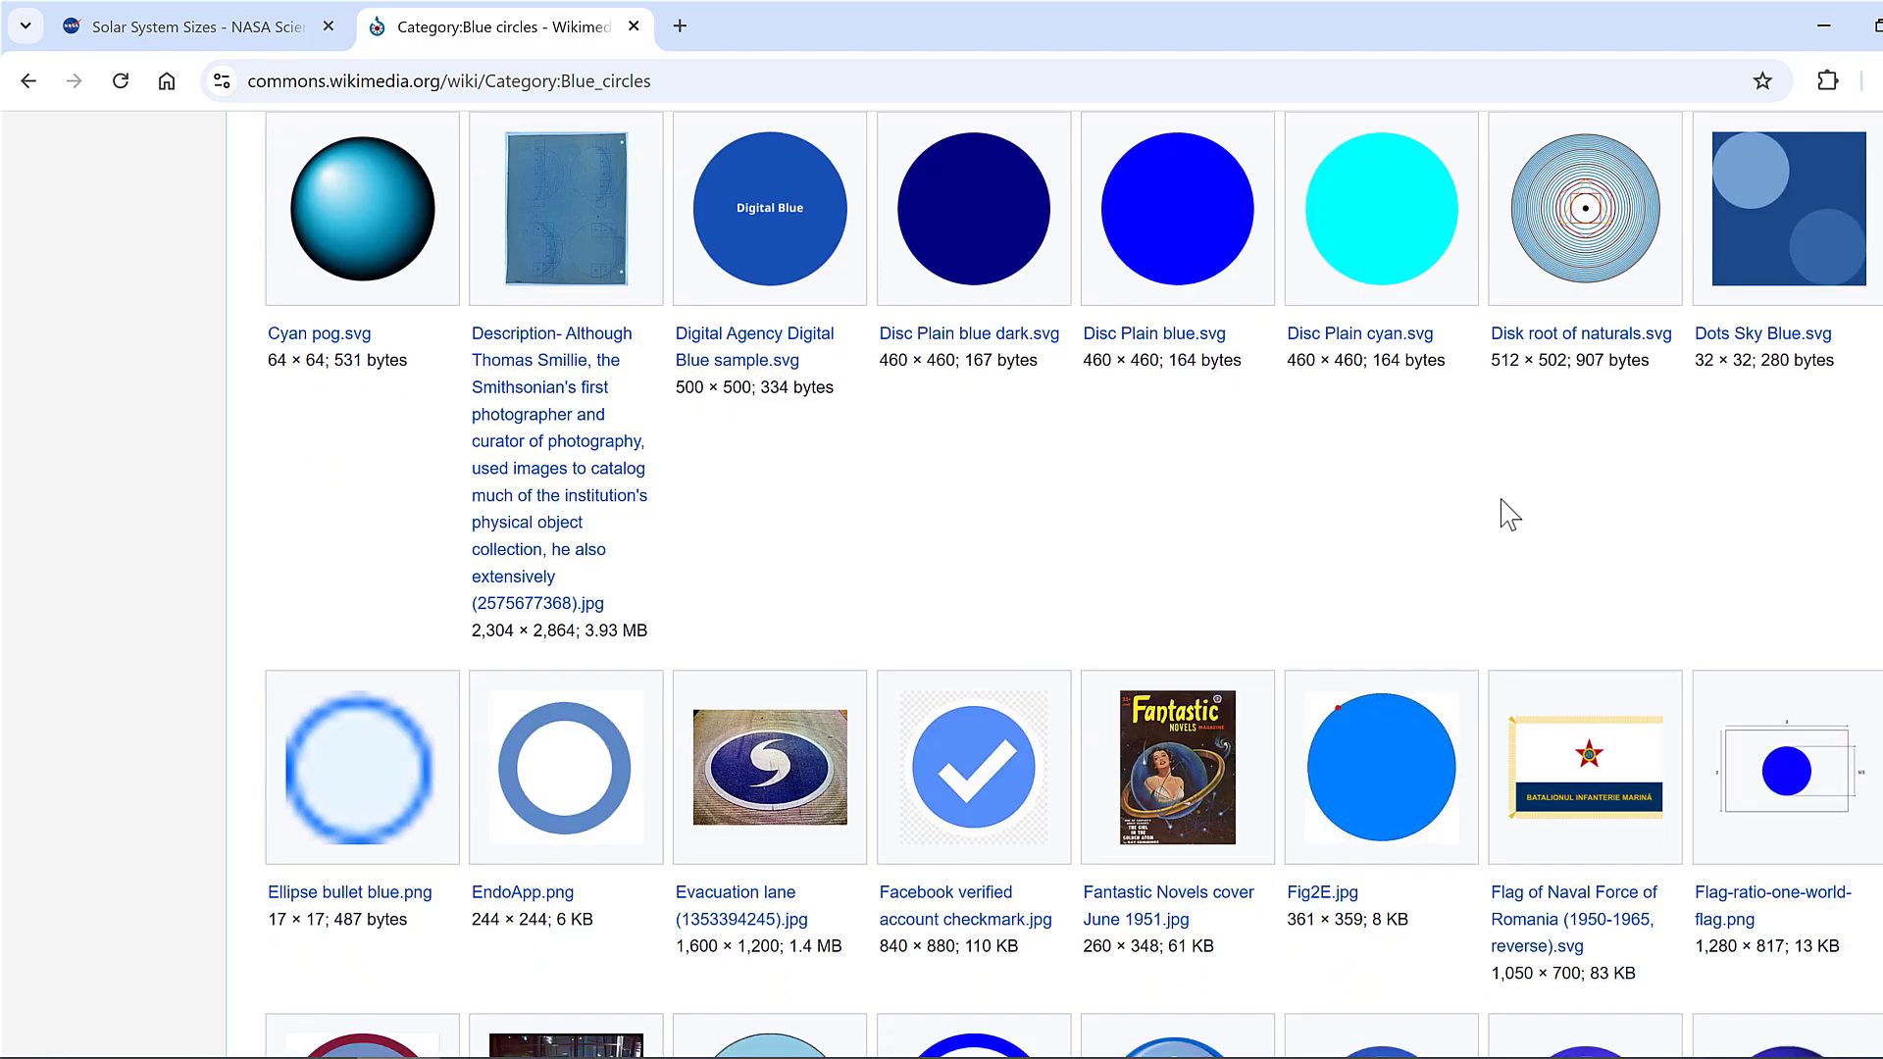
{"action": "scroll", "coordinate": [1508, 512], "scroll_direction": "down", "scroll_amount": 4}
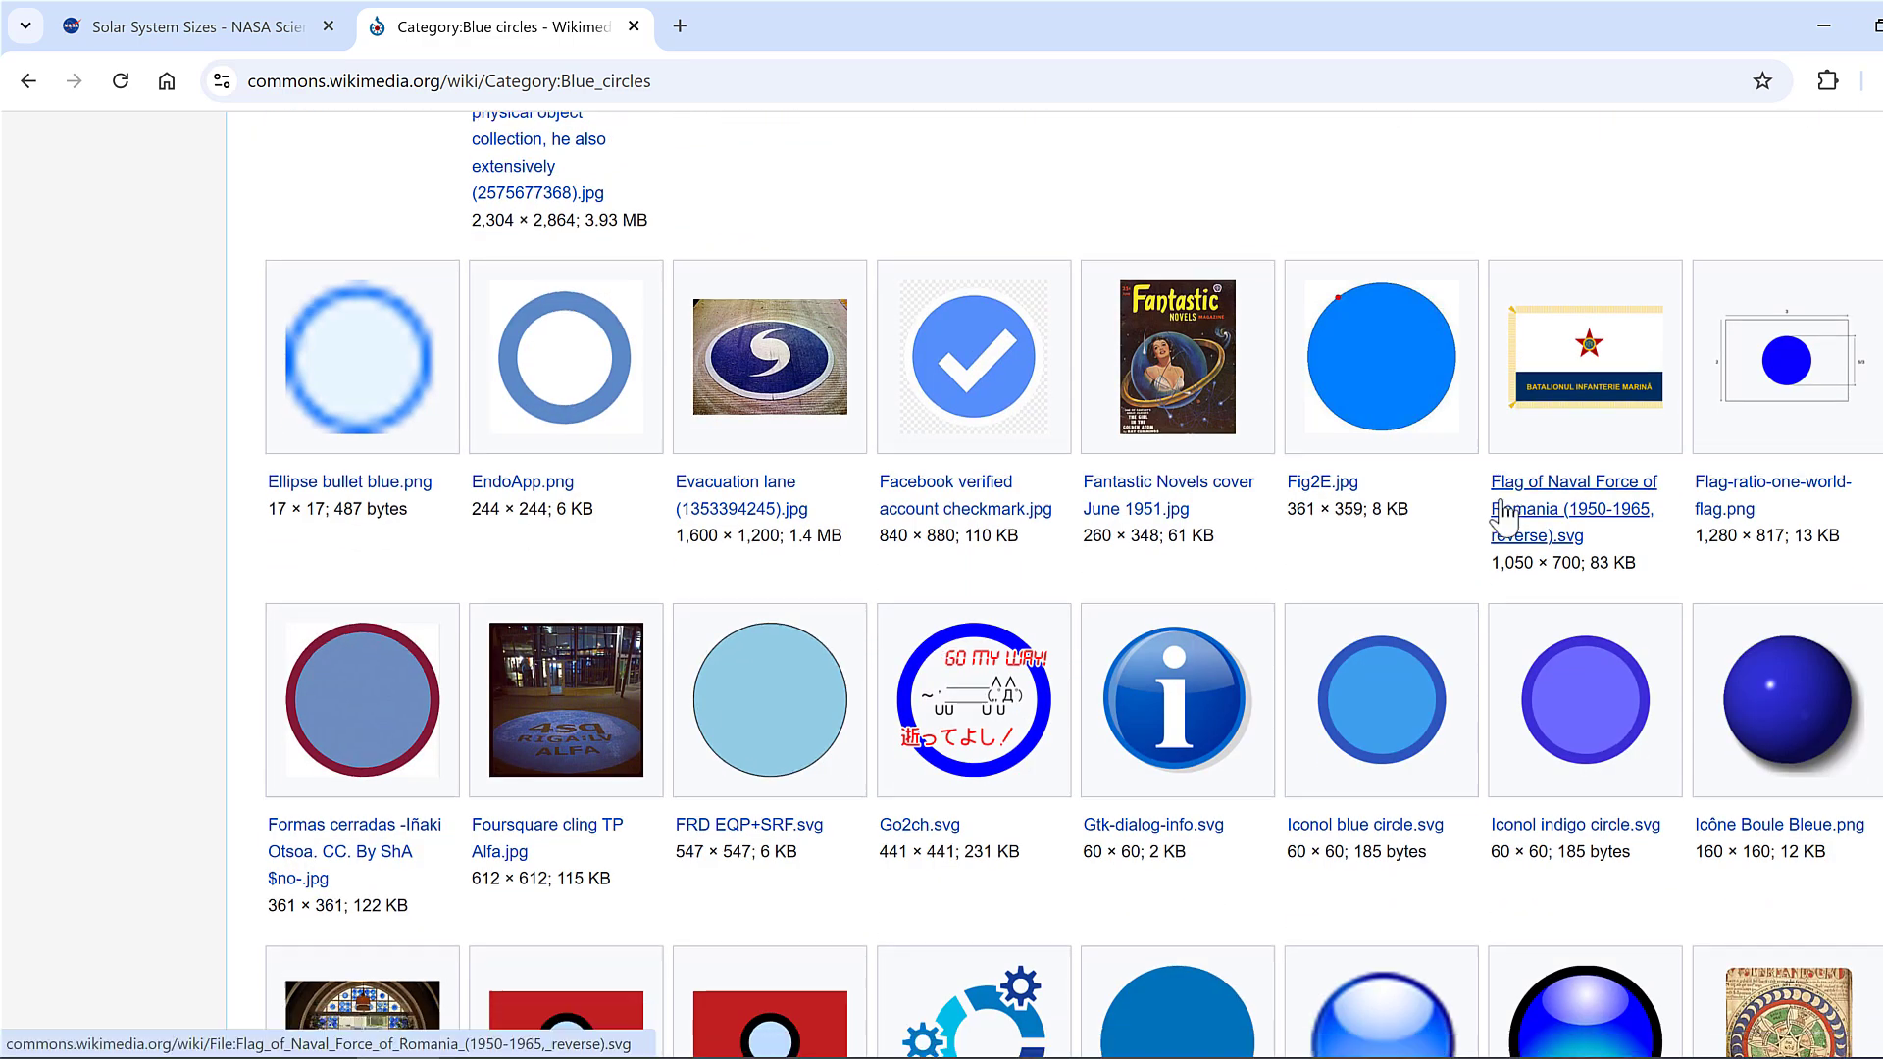
{"action": "scroll", "coordinate": [1506, 515], "scroll_direction": "down", "scroll_amount": 1}
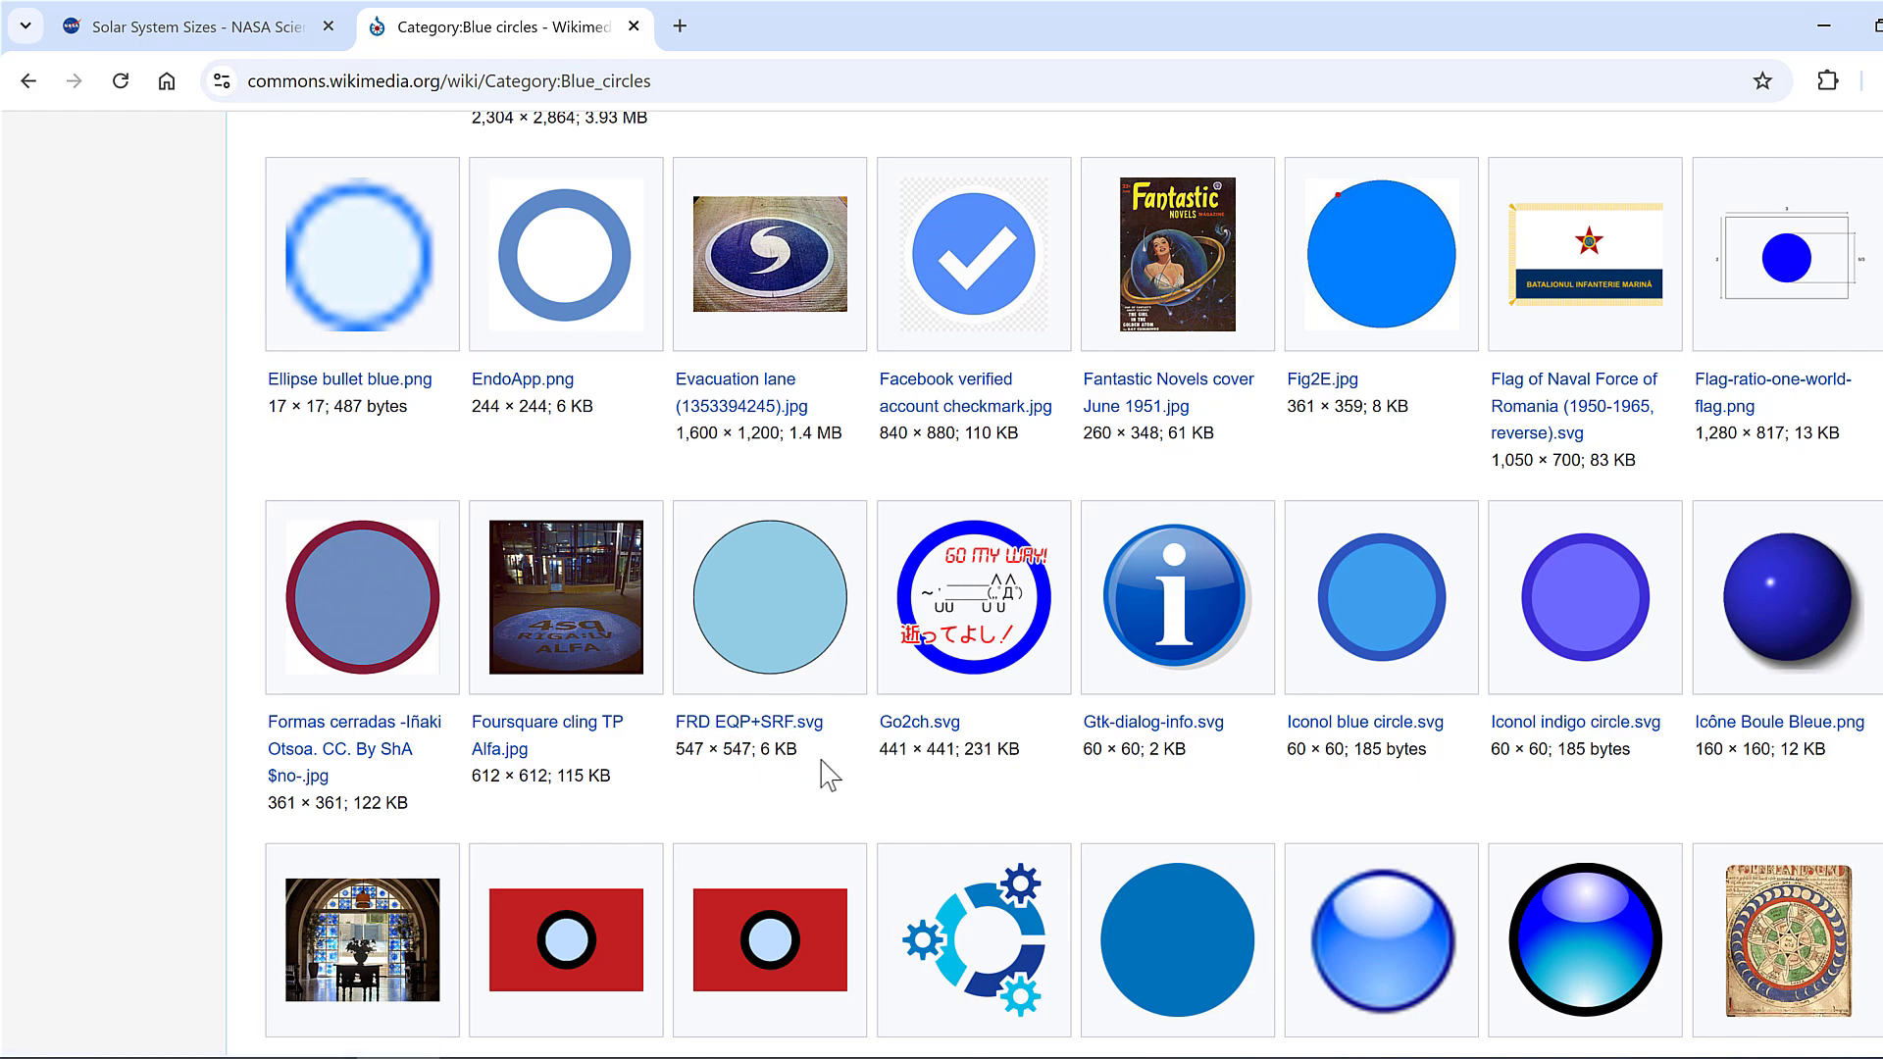
{"action": "scroll", "coordinate": [824, 769], "scroll_direction": "down", "scroll_amount": 6}
{"action": "scroll", "coordinate": [824, 771], "scroll_direction": "down", "scroll_amount": 8}
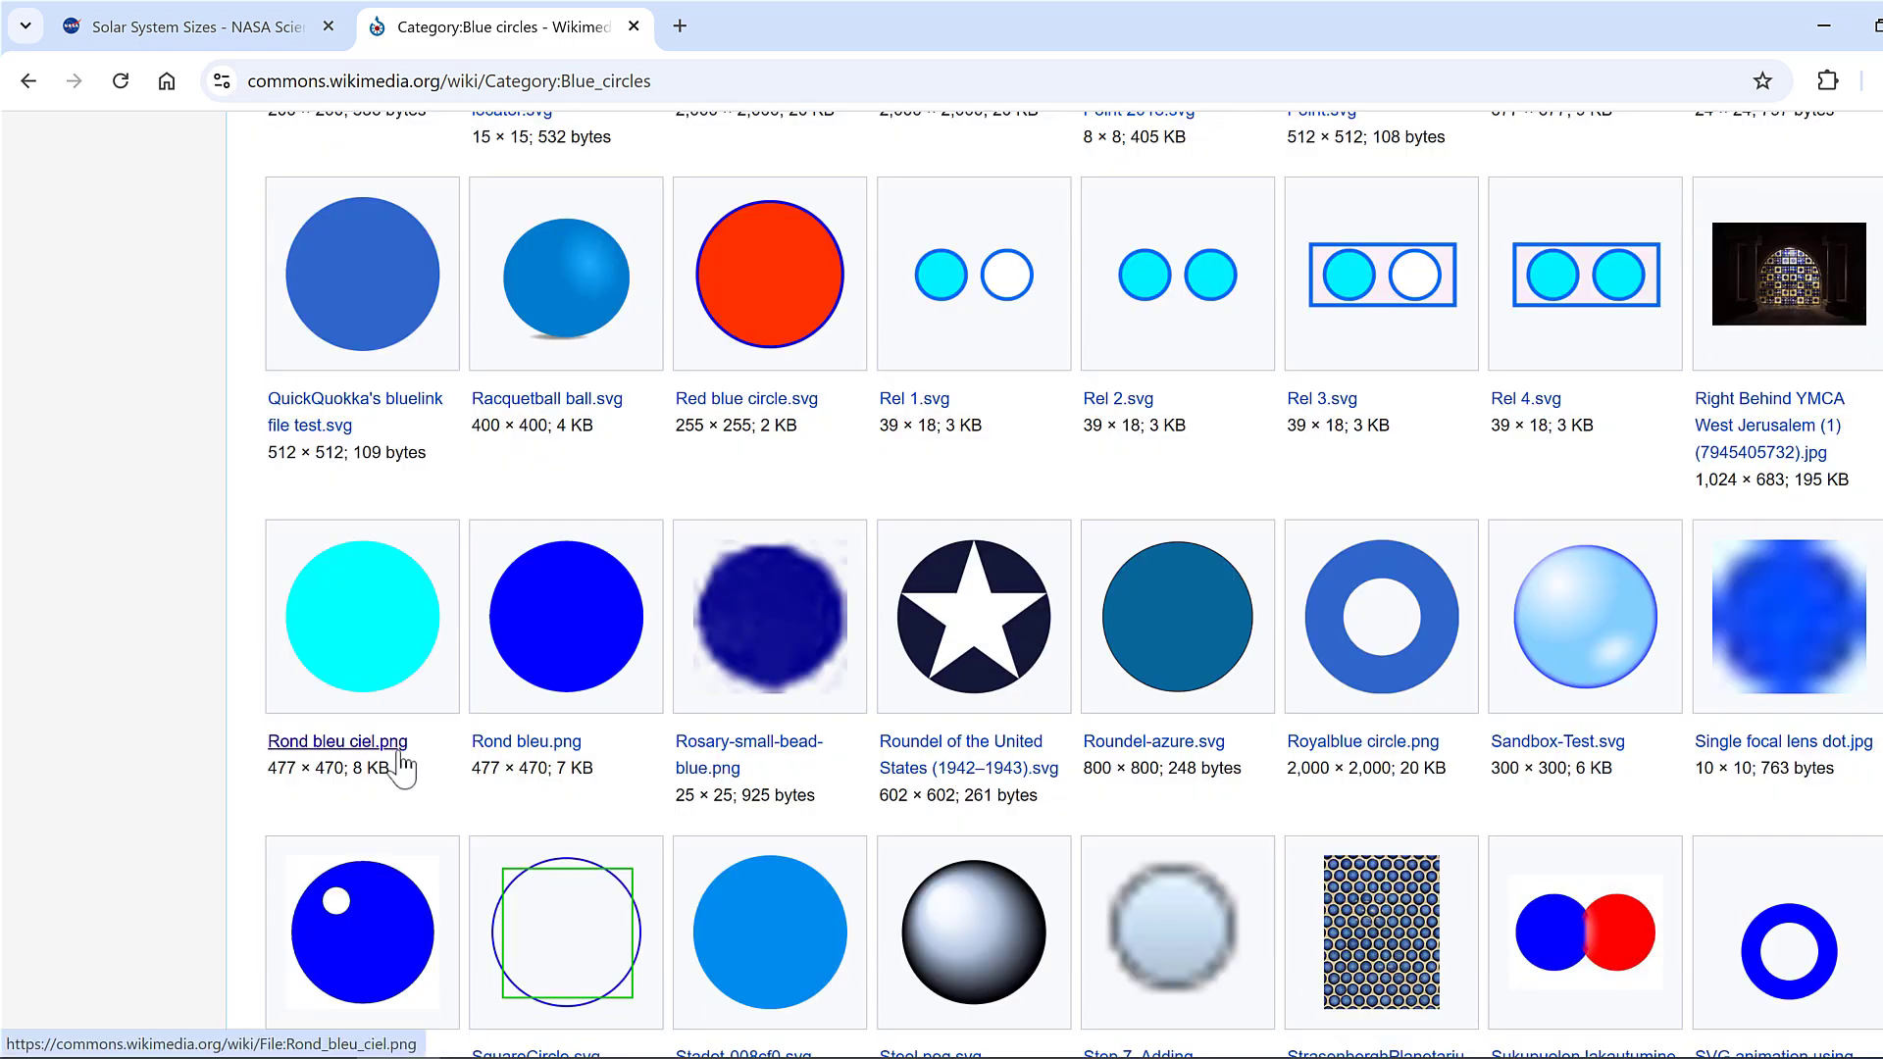
{"action": "left_click", "coordinate": [399, 753]}
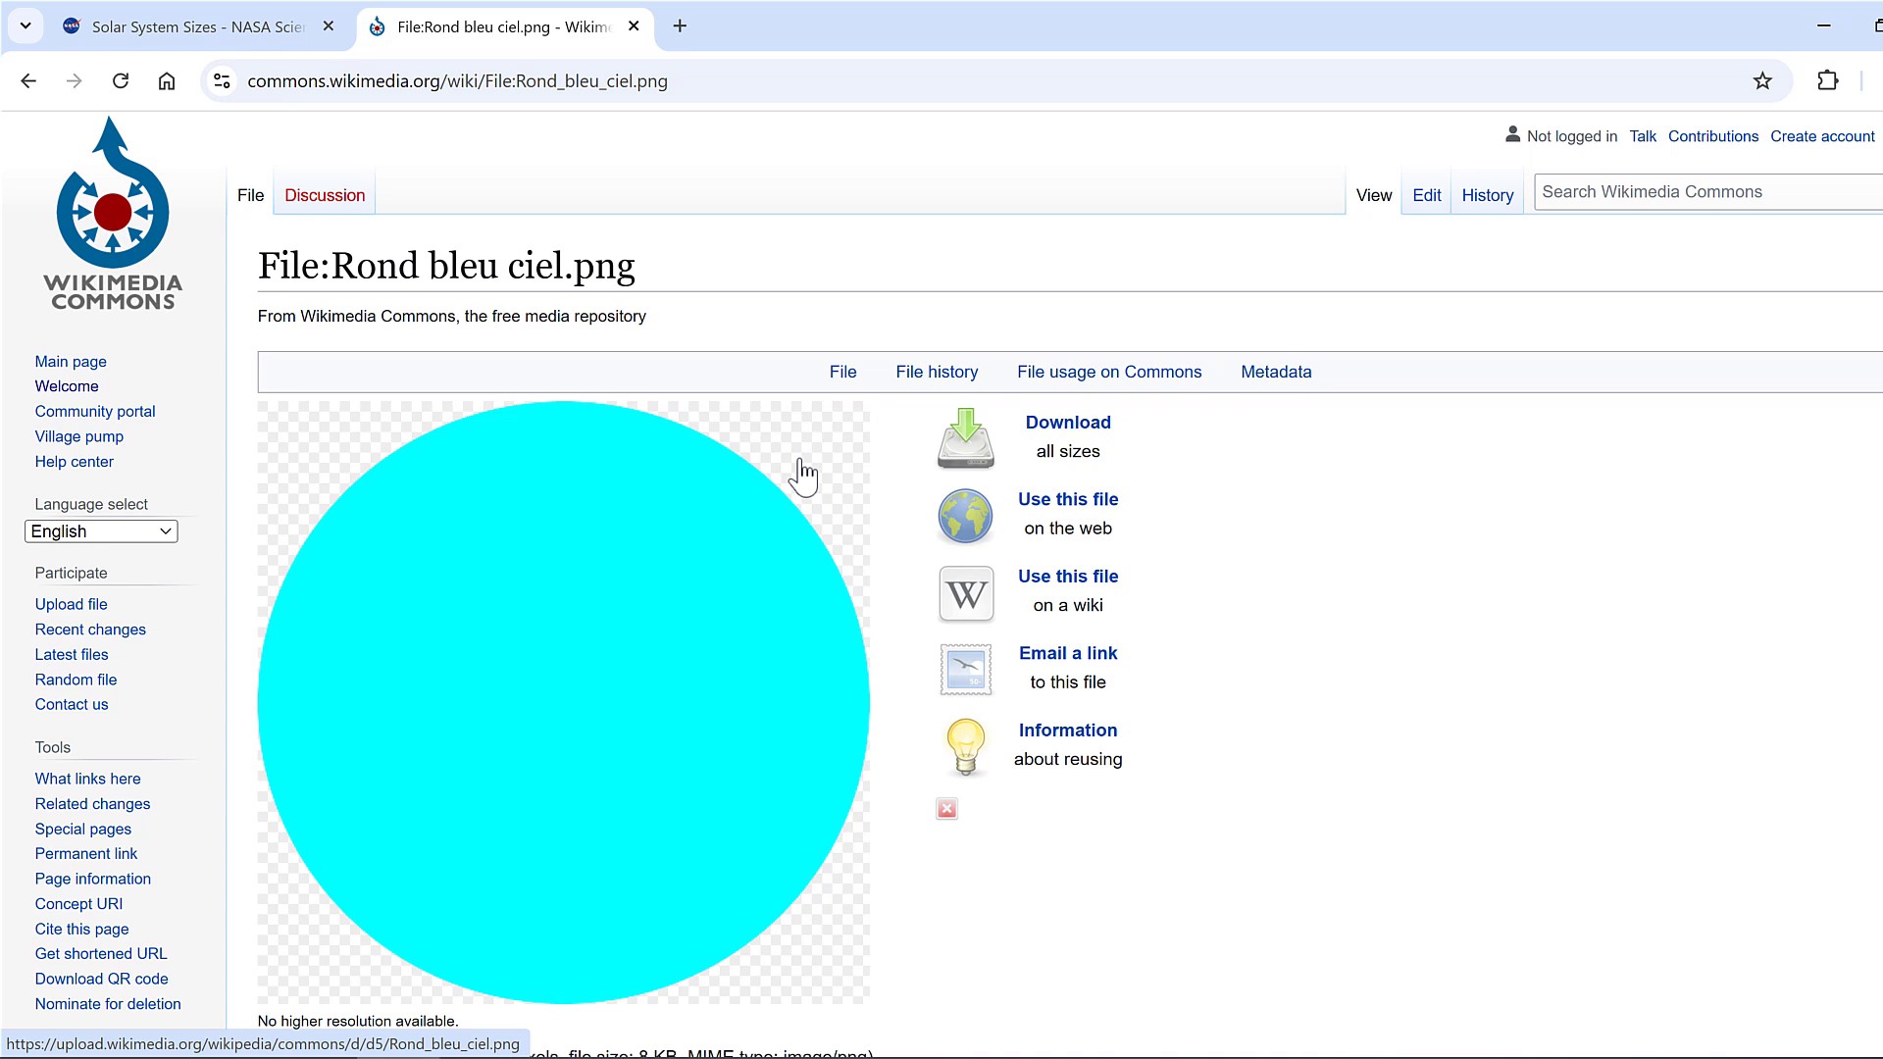
Open the cyan circle at full size and copy its image address.
{"action": "left_click", "coordinate": [659, 554]}
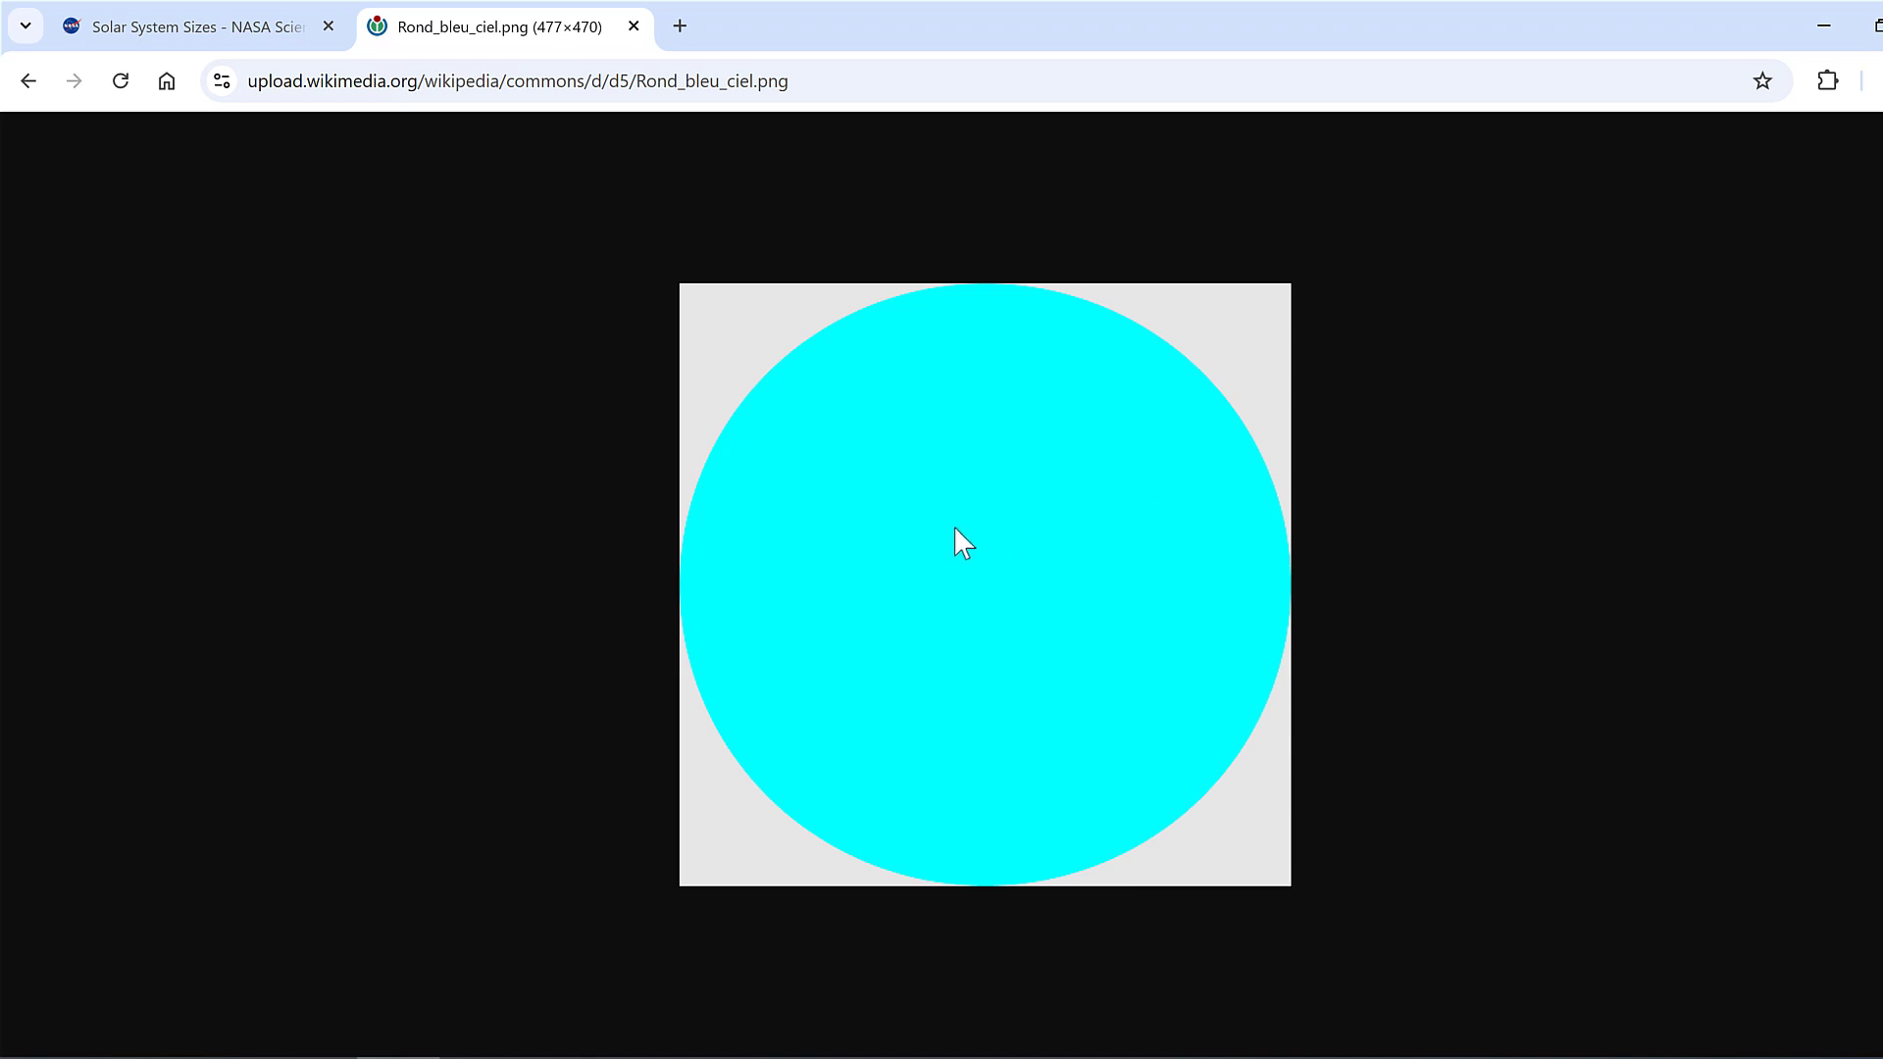
{"action": "left_click", "coordinate": [811, 73]}
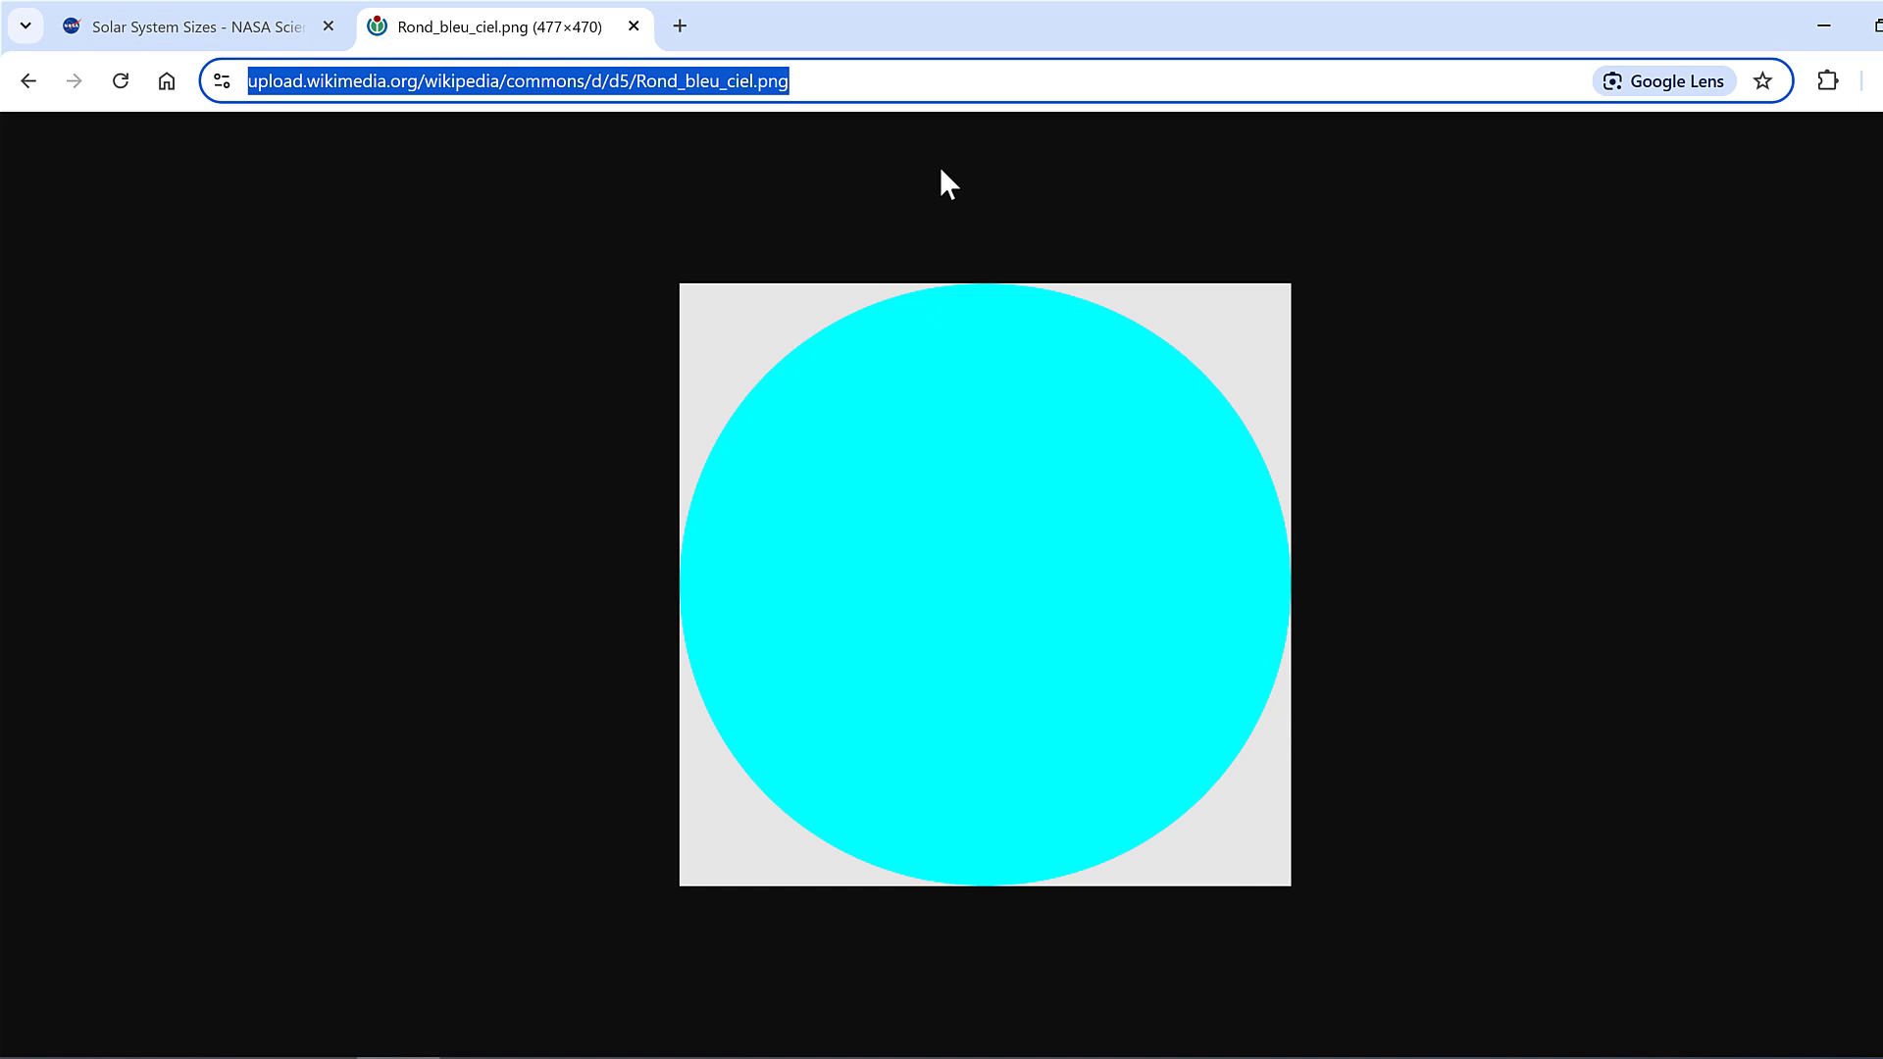
{"action": "key", "text": "ctrl+c"}
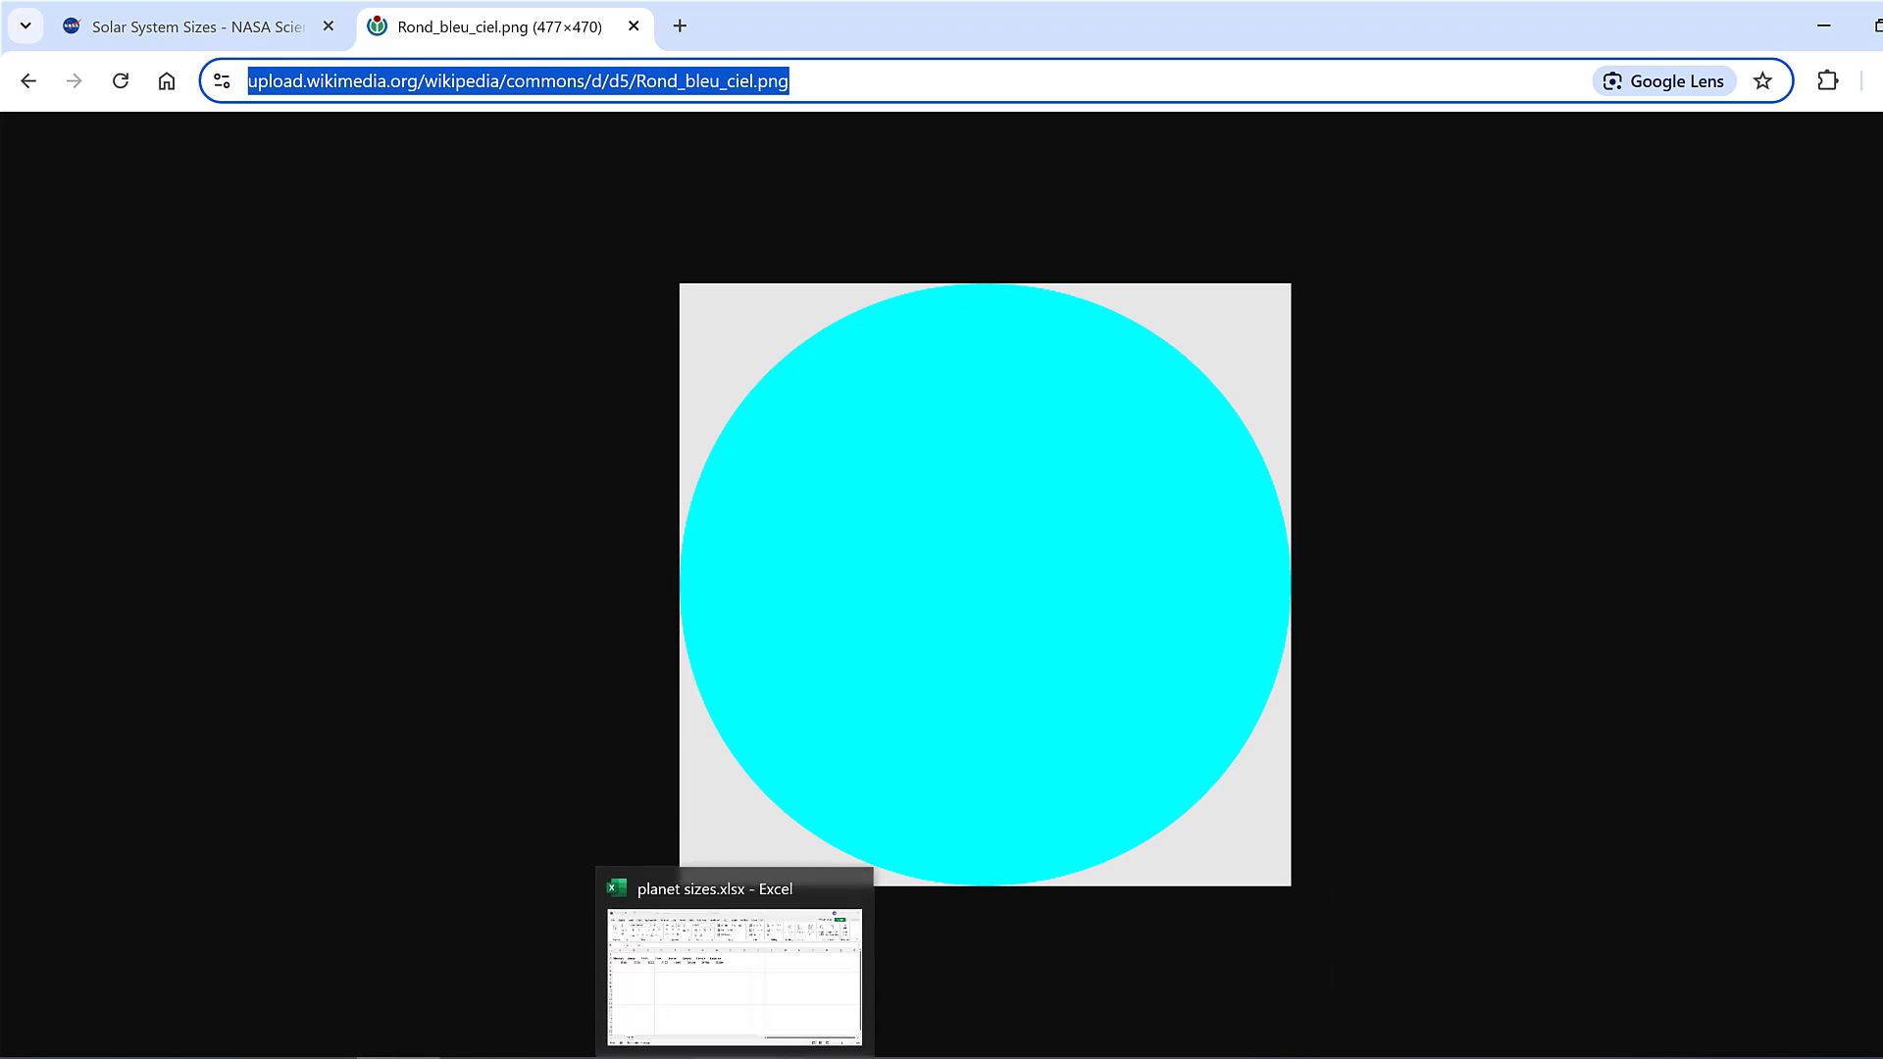
{"action": "left_click", "coordinate": [735, 952]}
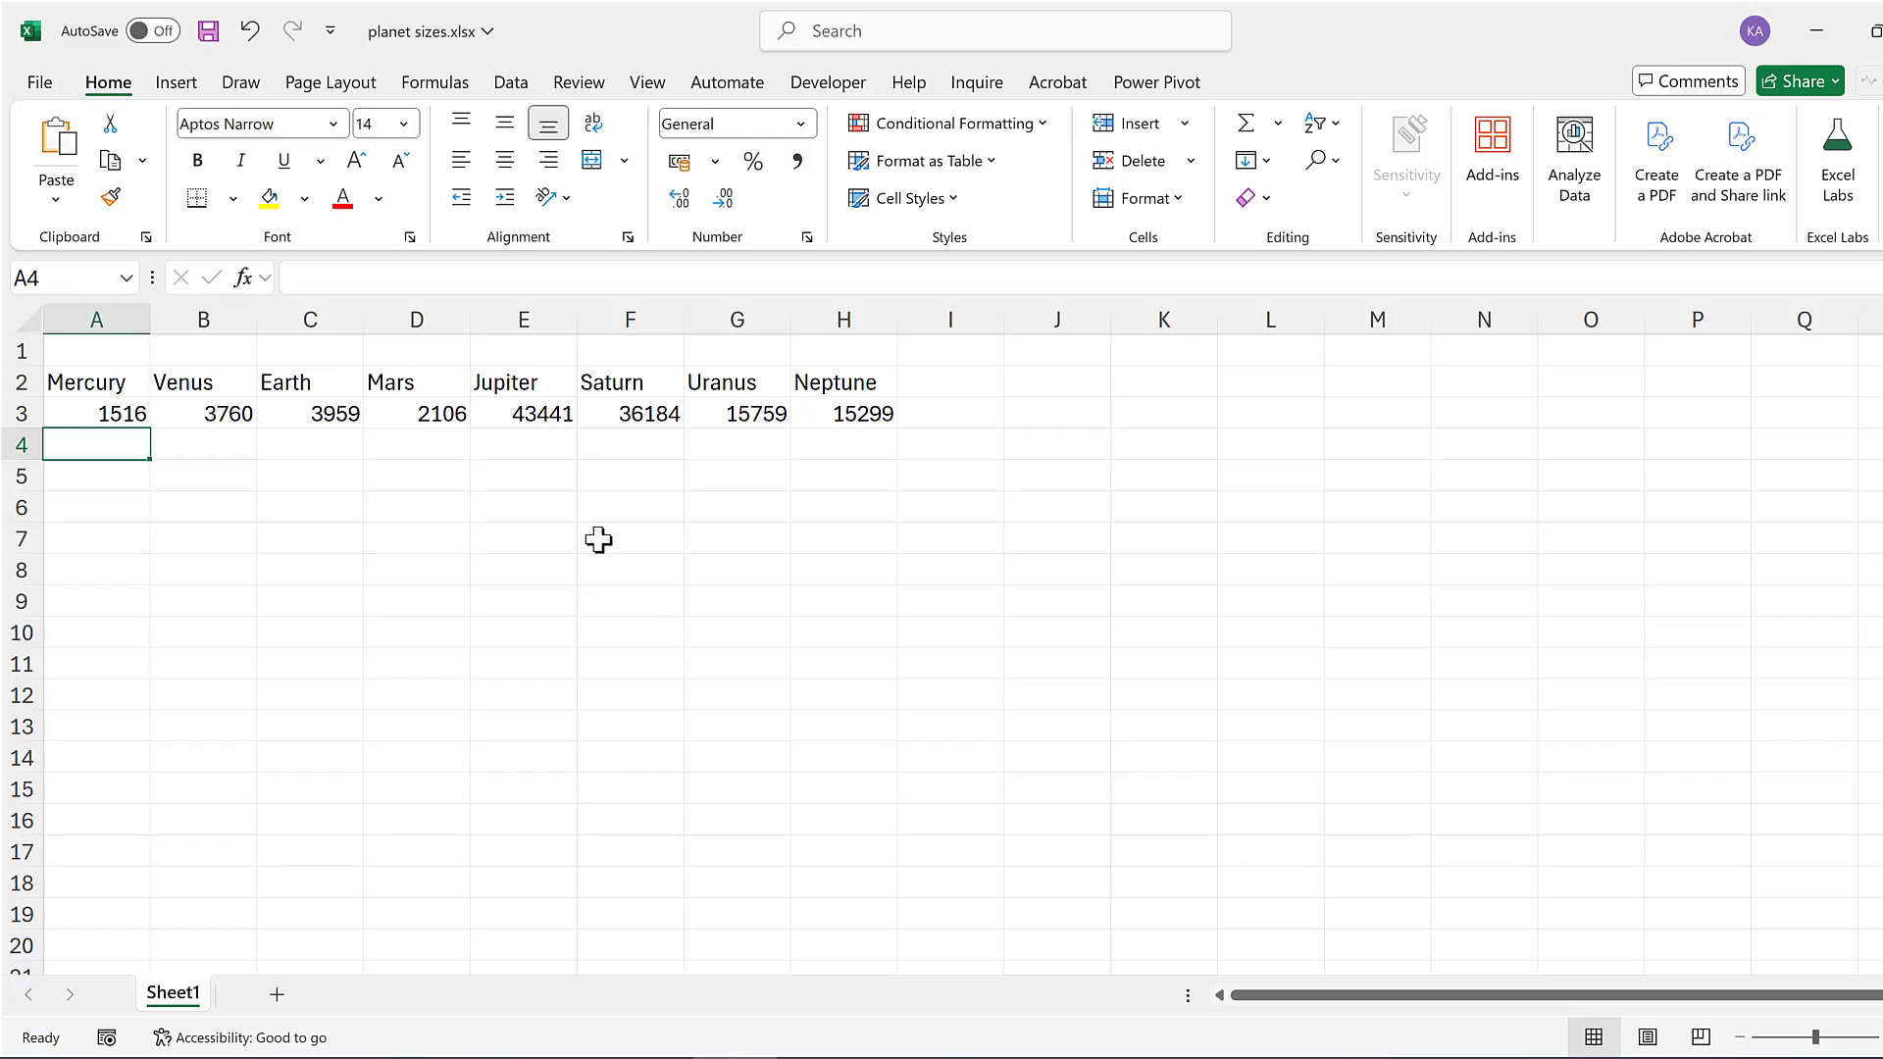
Start an =IMAGE( formula in A4 and paste the Rond_bleu_ciel.png address.
{"action": "type", "text": "=image"}
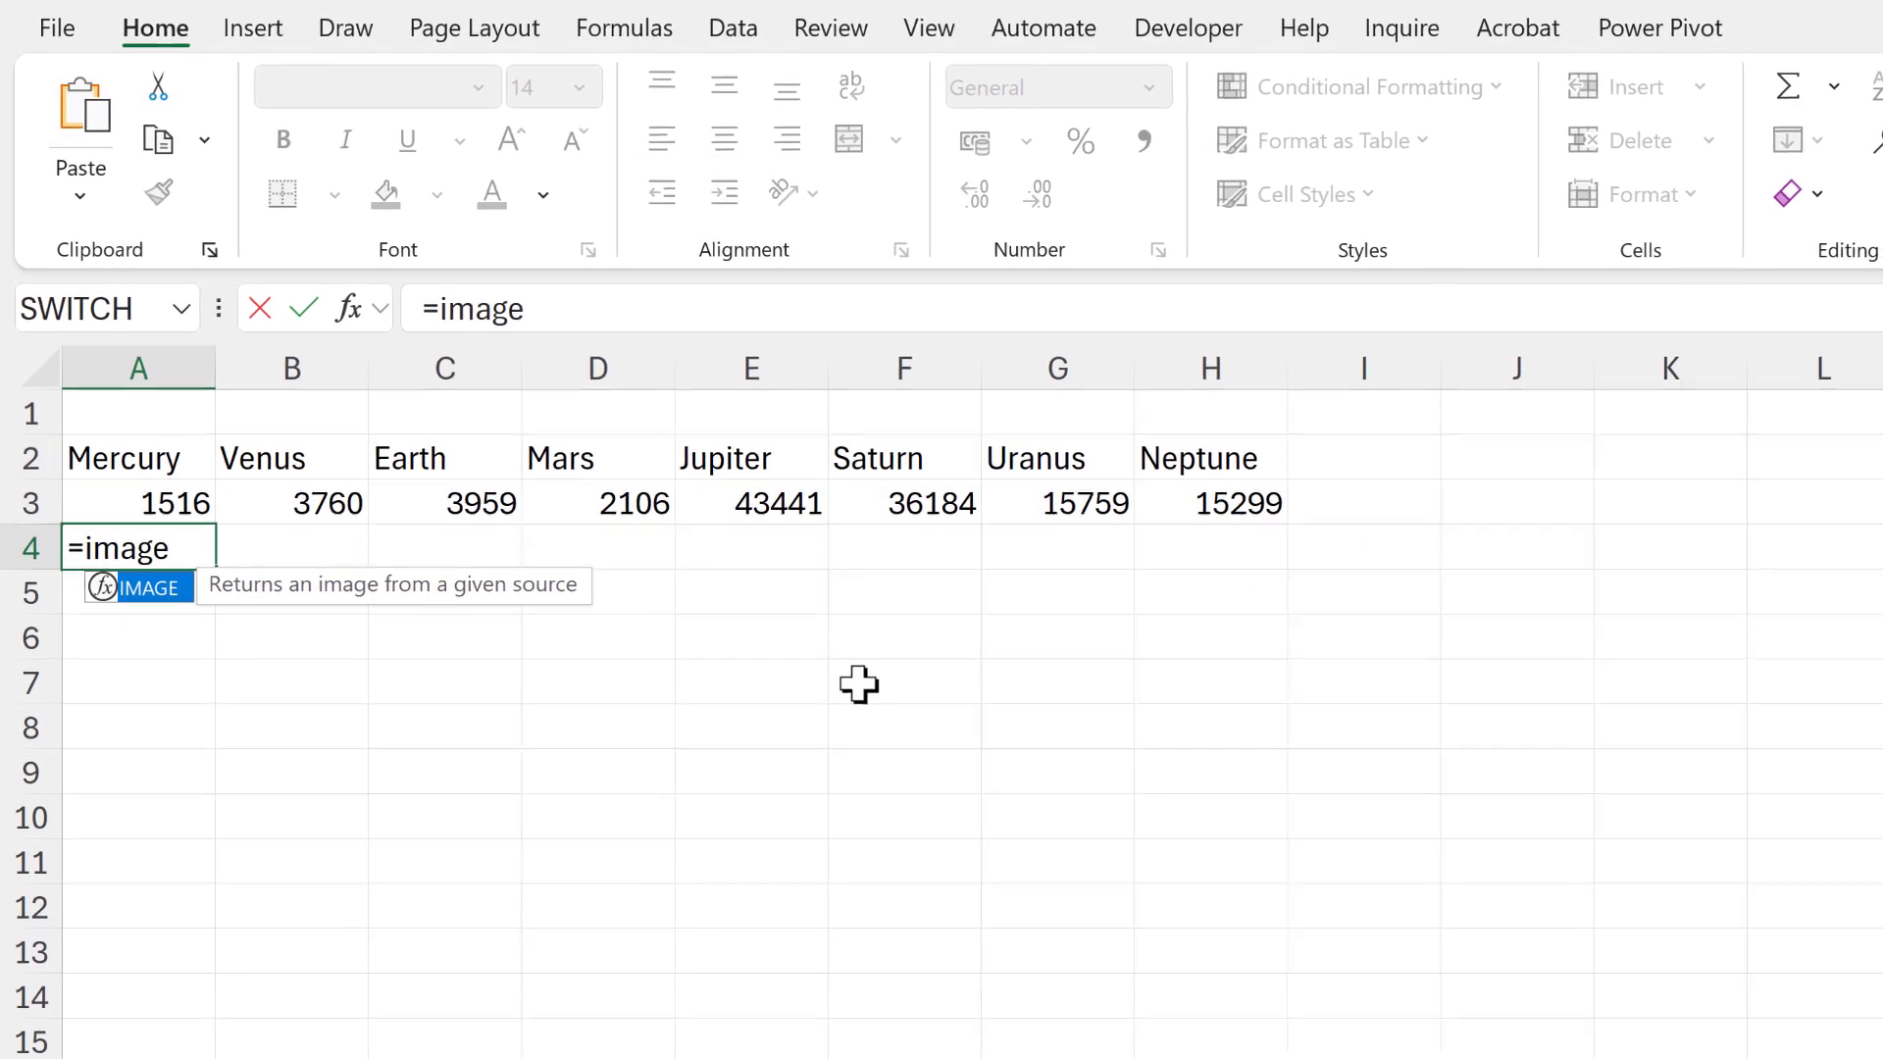
{"action": "key", "text": "Tab"}
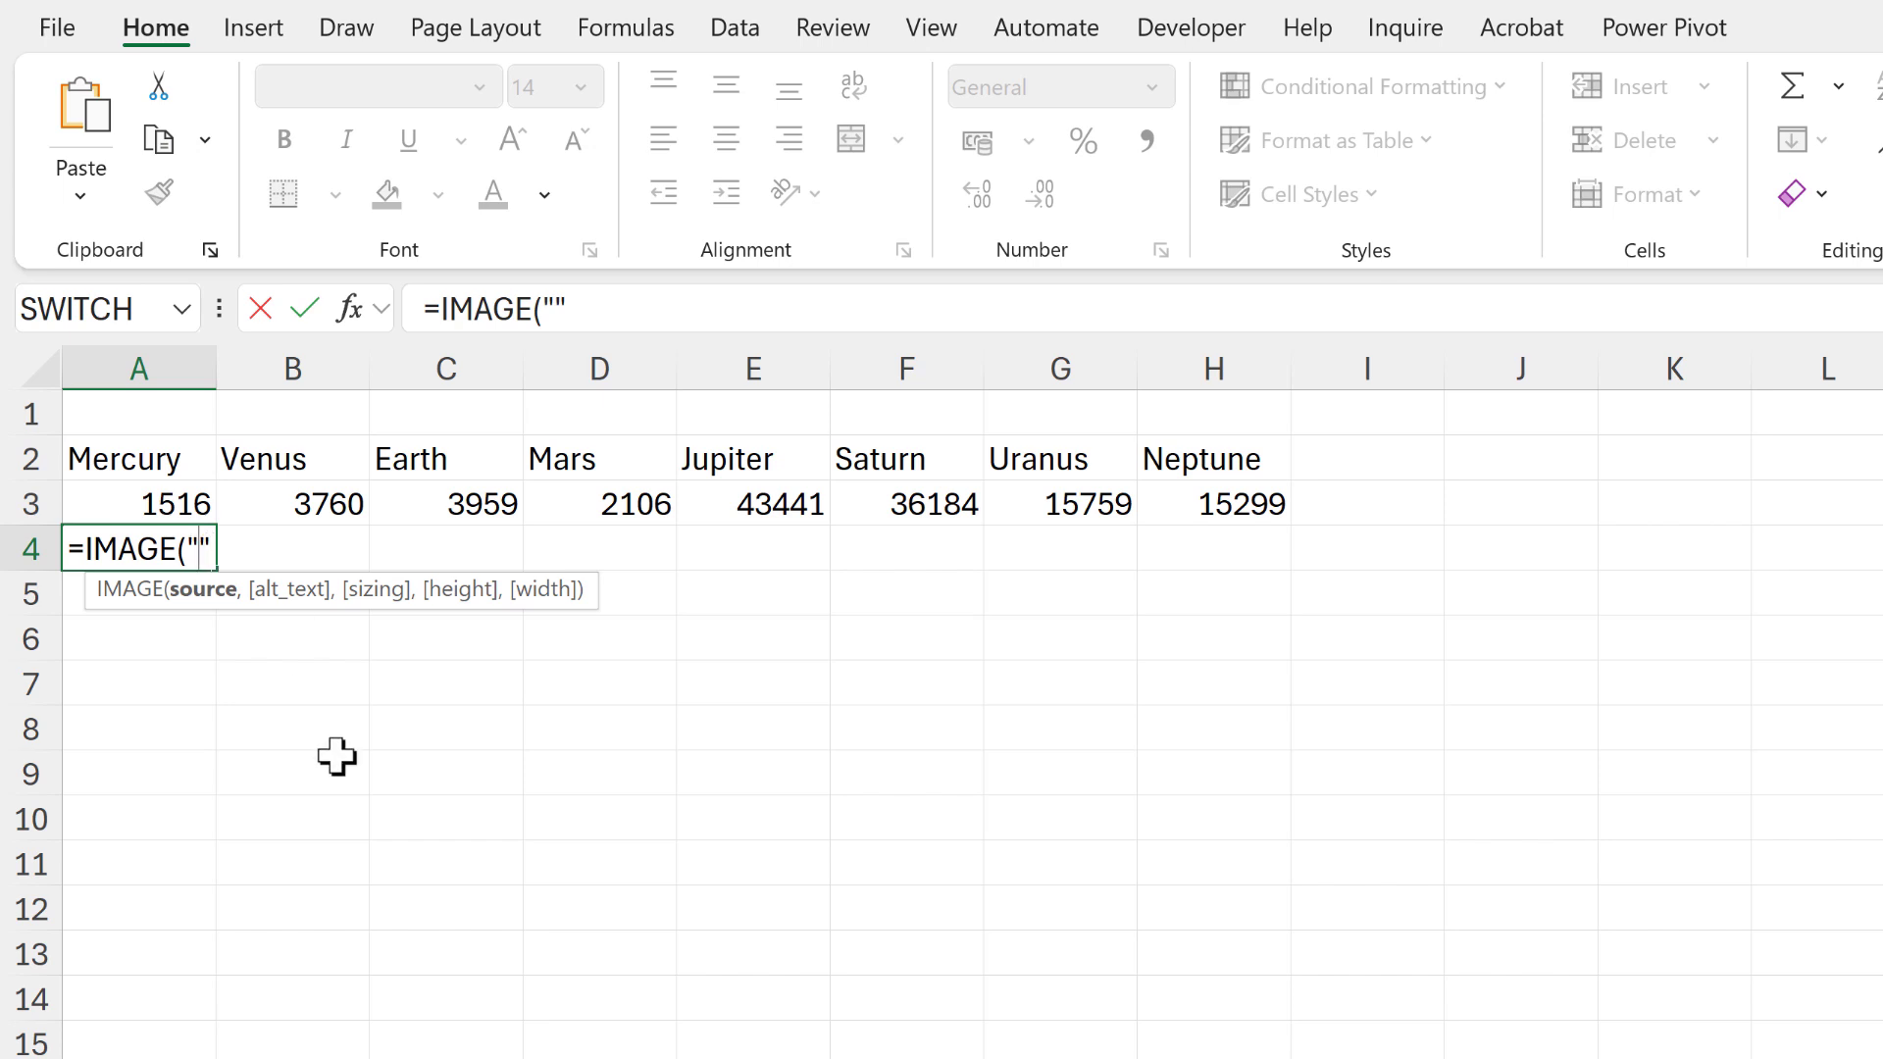
{"action": "key", "text": "ctrl+v"}
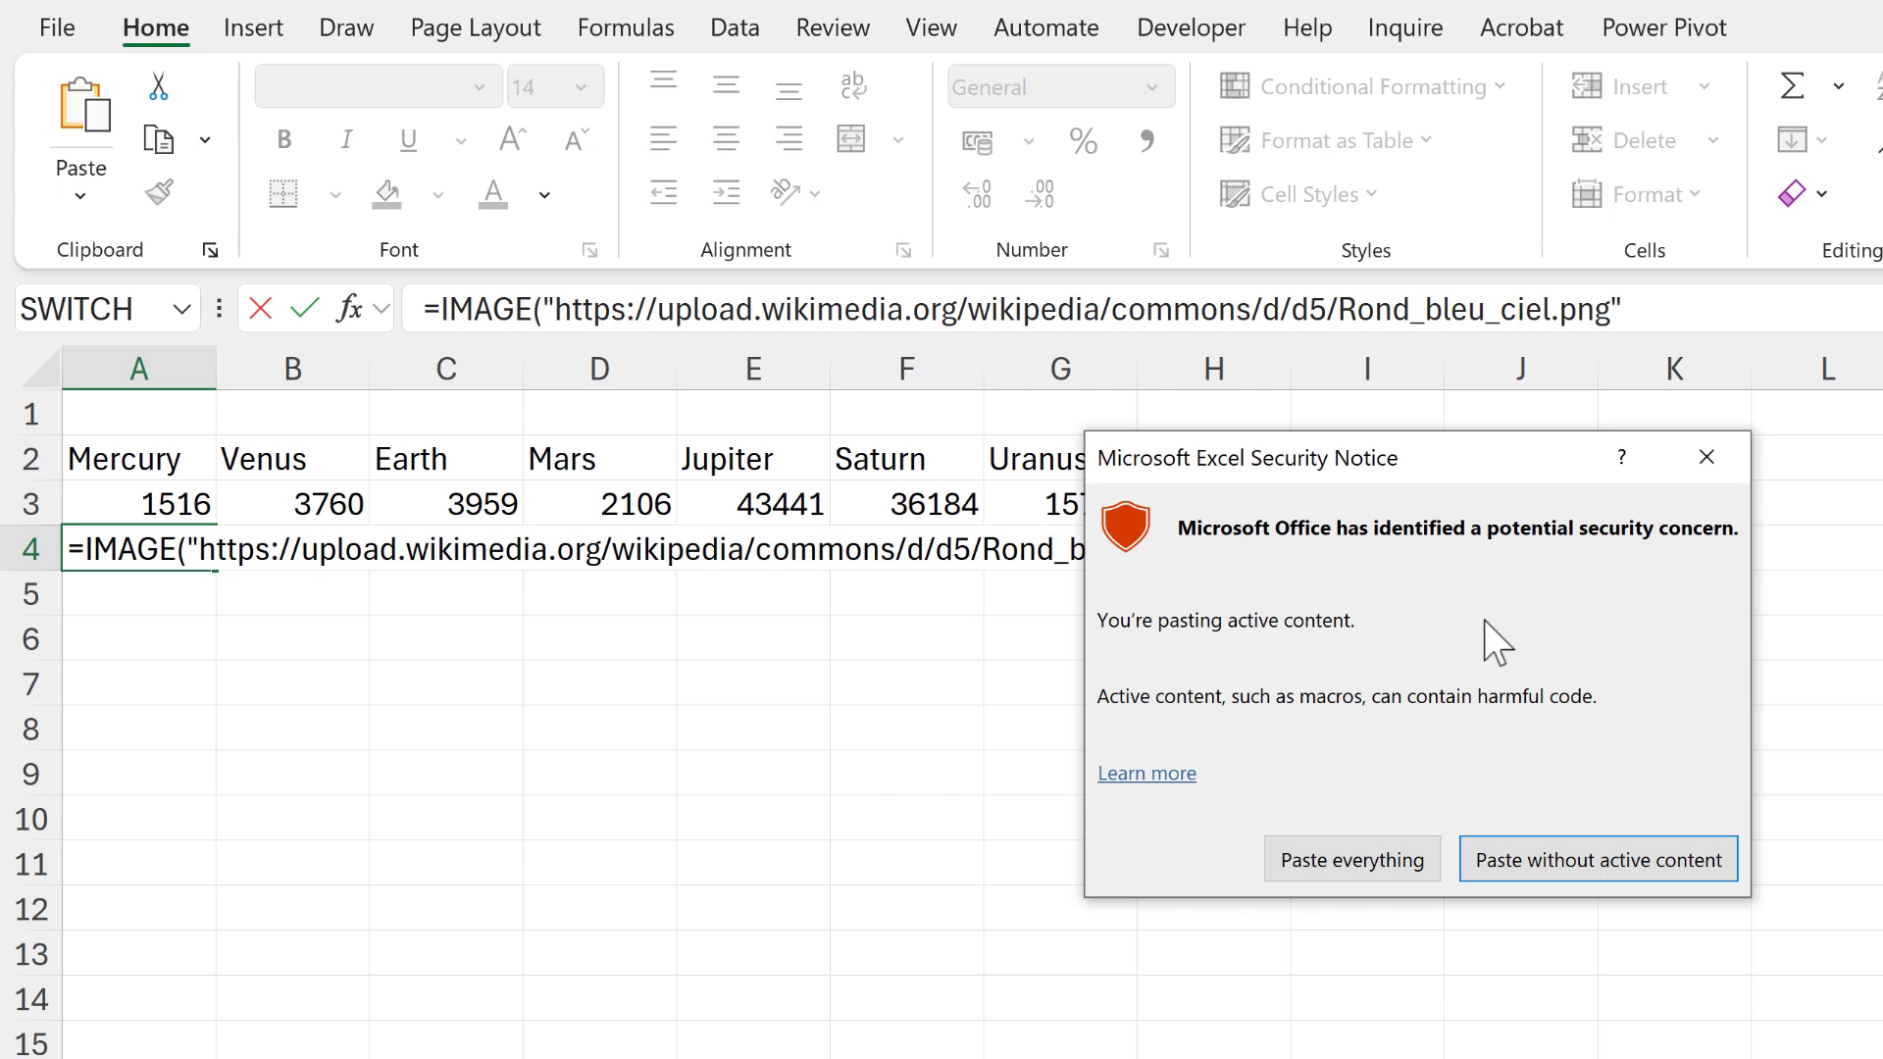
Allow the pasted content and finish the formula with custom sizing 3 and height 100.
{"action": "left_click", "coordinate": [1415, 876]}
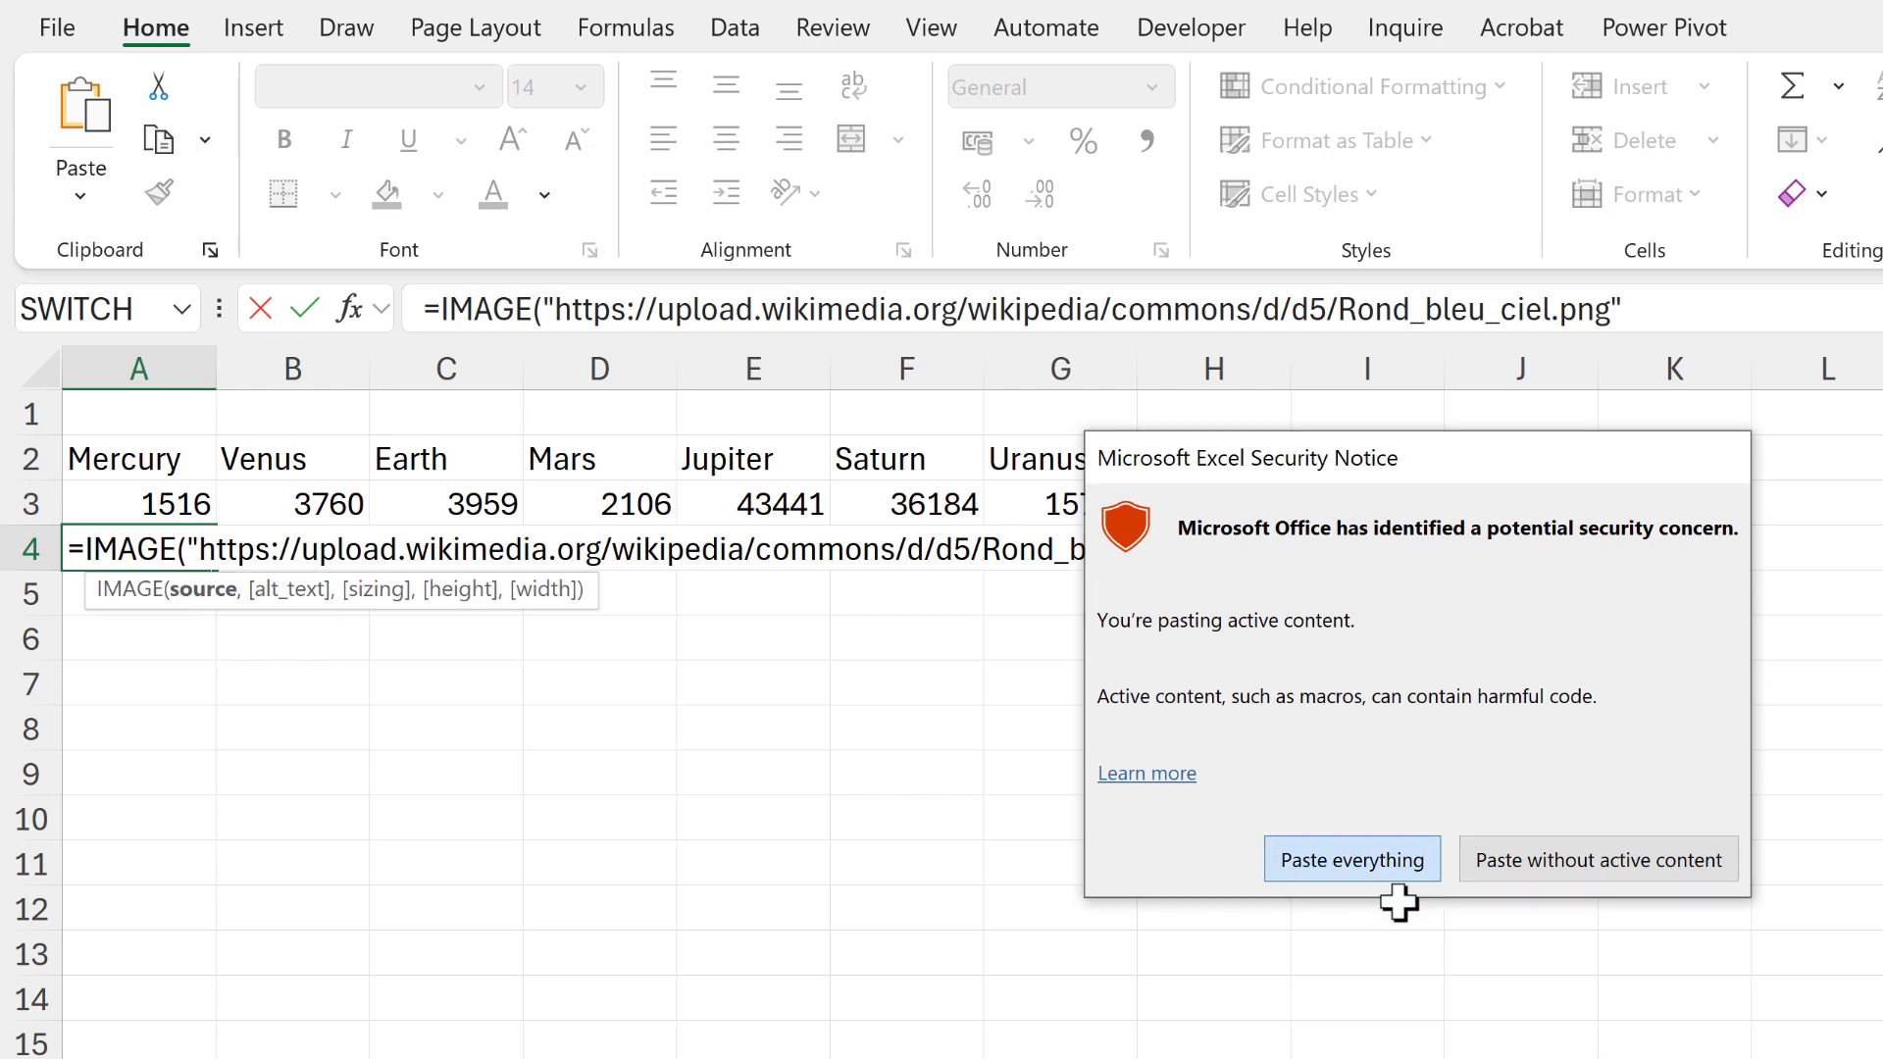
{"action": "left_click_drag", "start_coordinate": [294, 616], "coordinate": [1294, 662]}
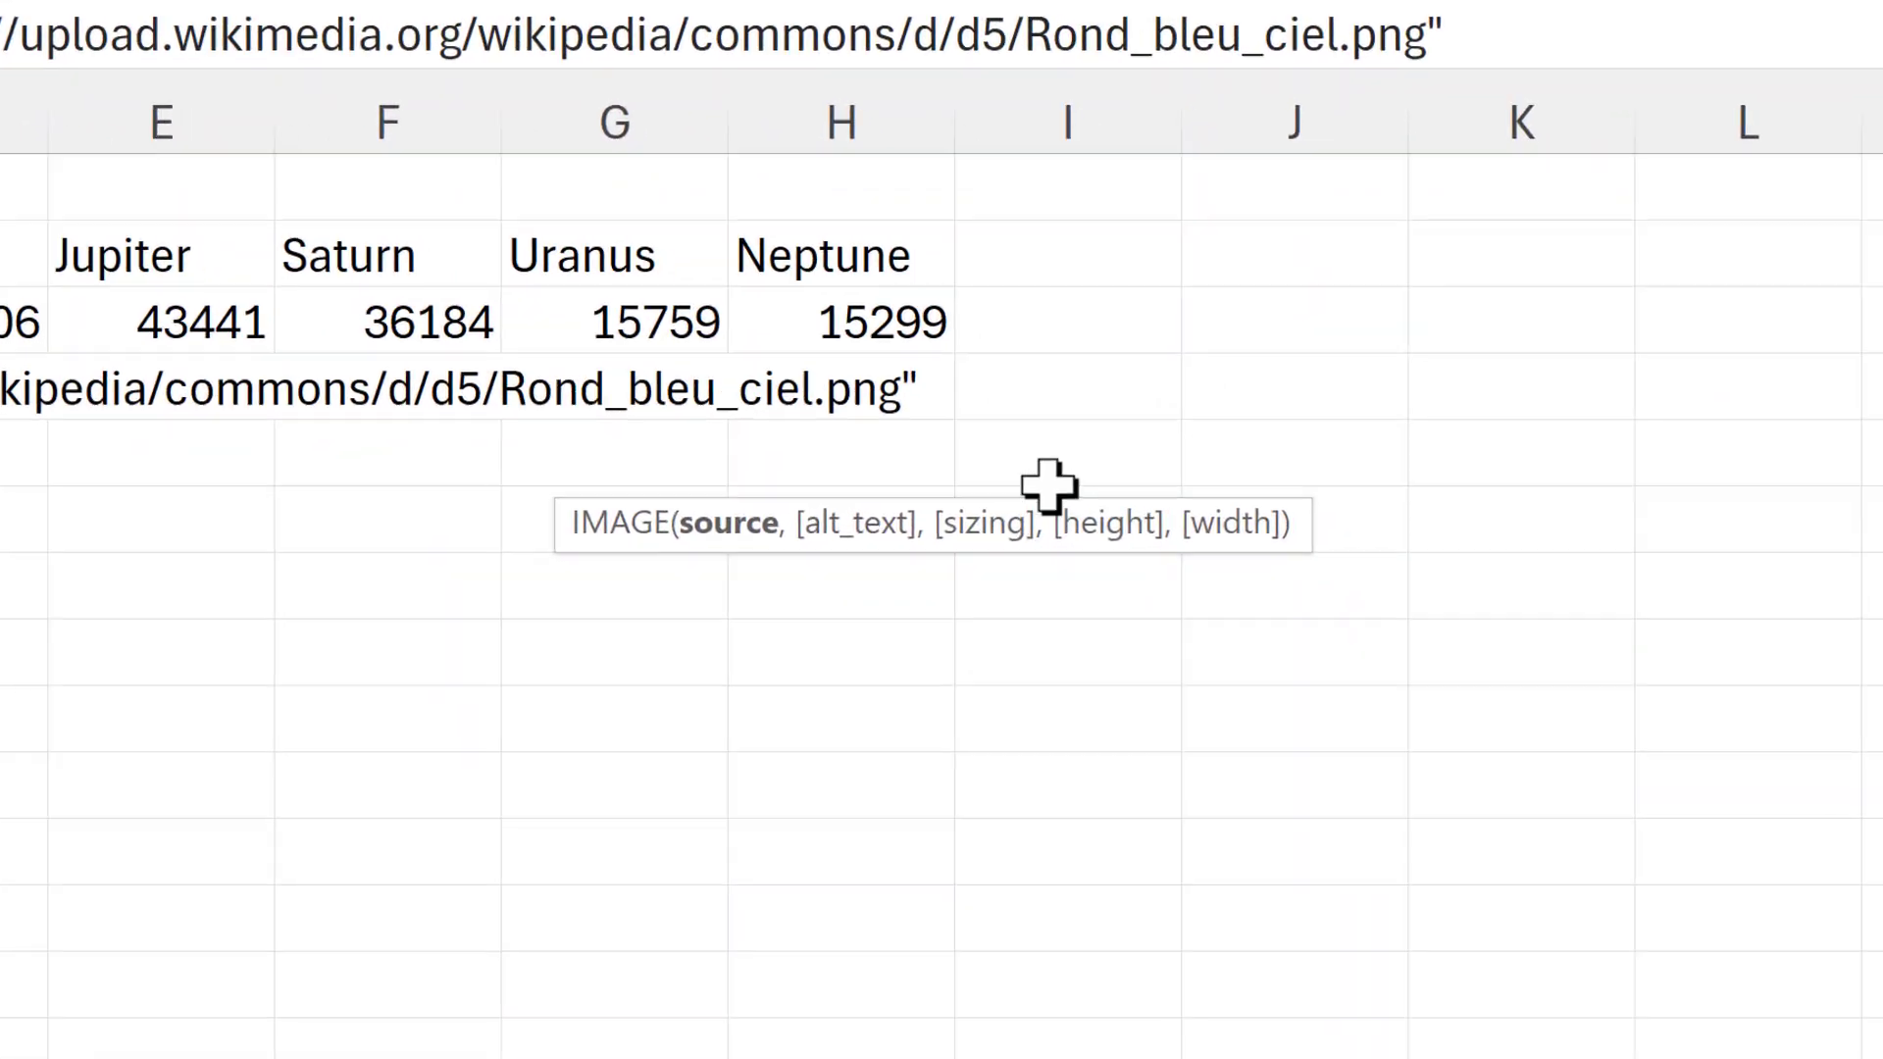
{"action": "type", "text": ","}
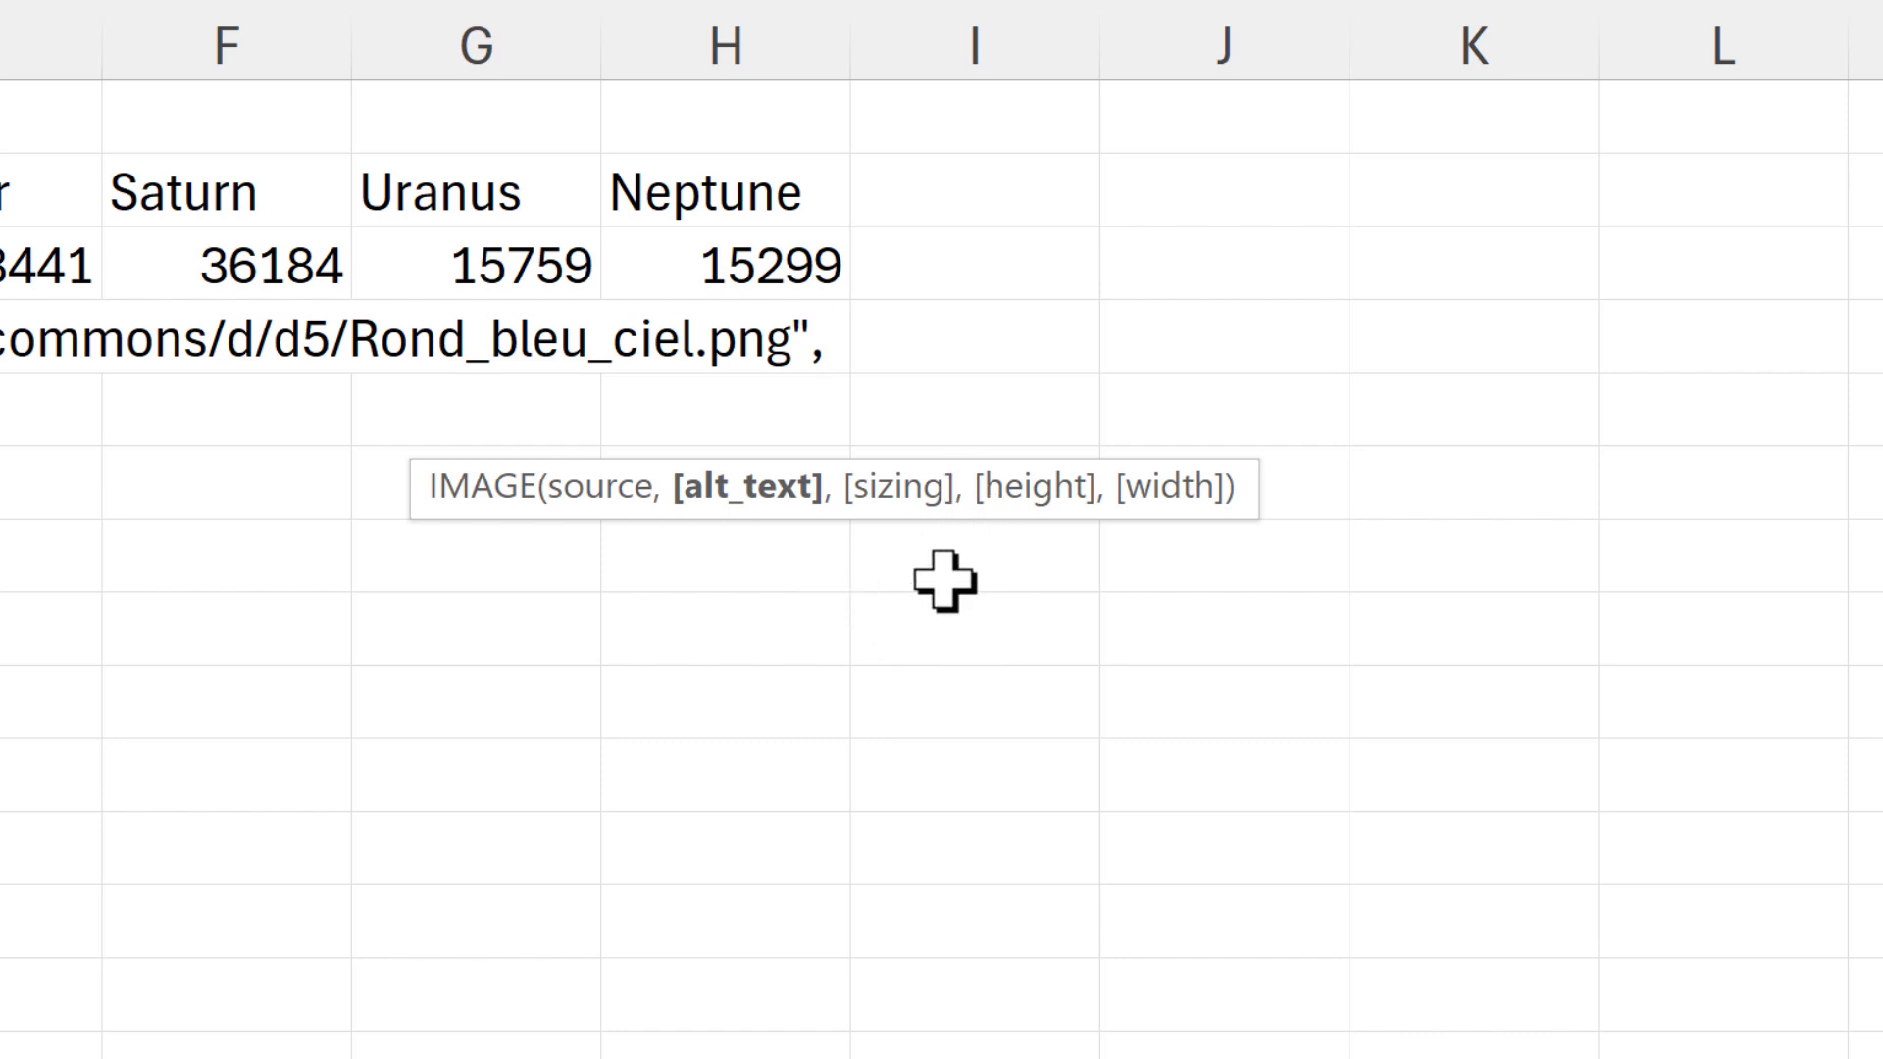
{"action": "type", "text": ","}
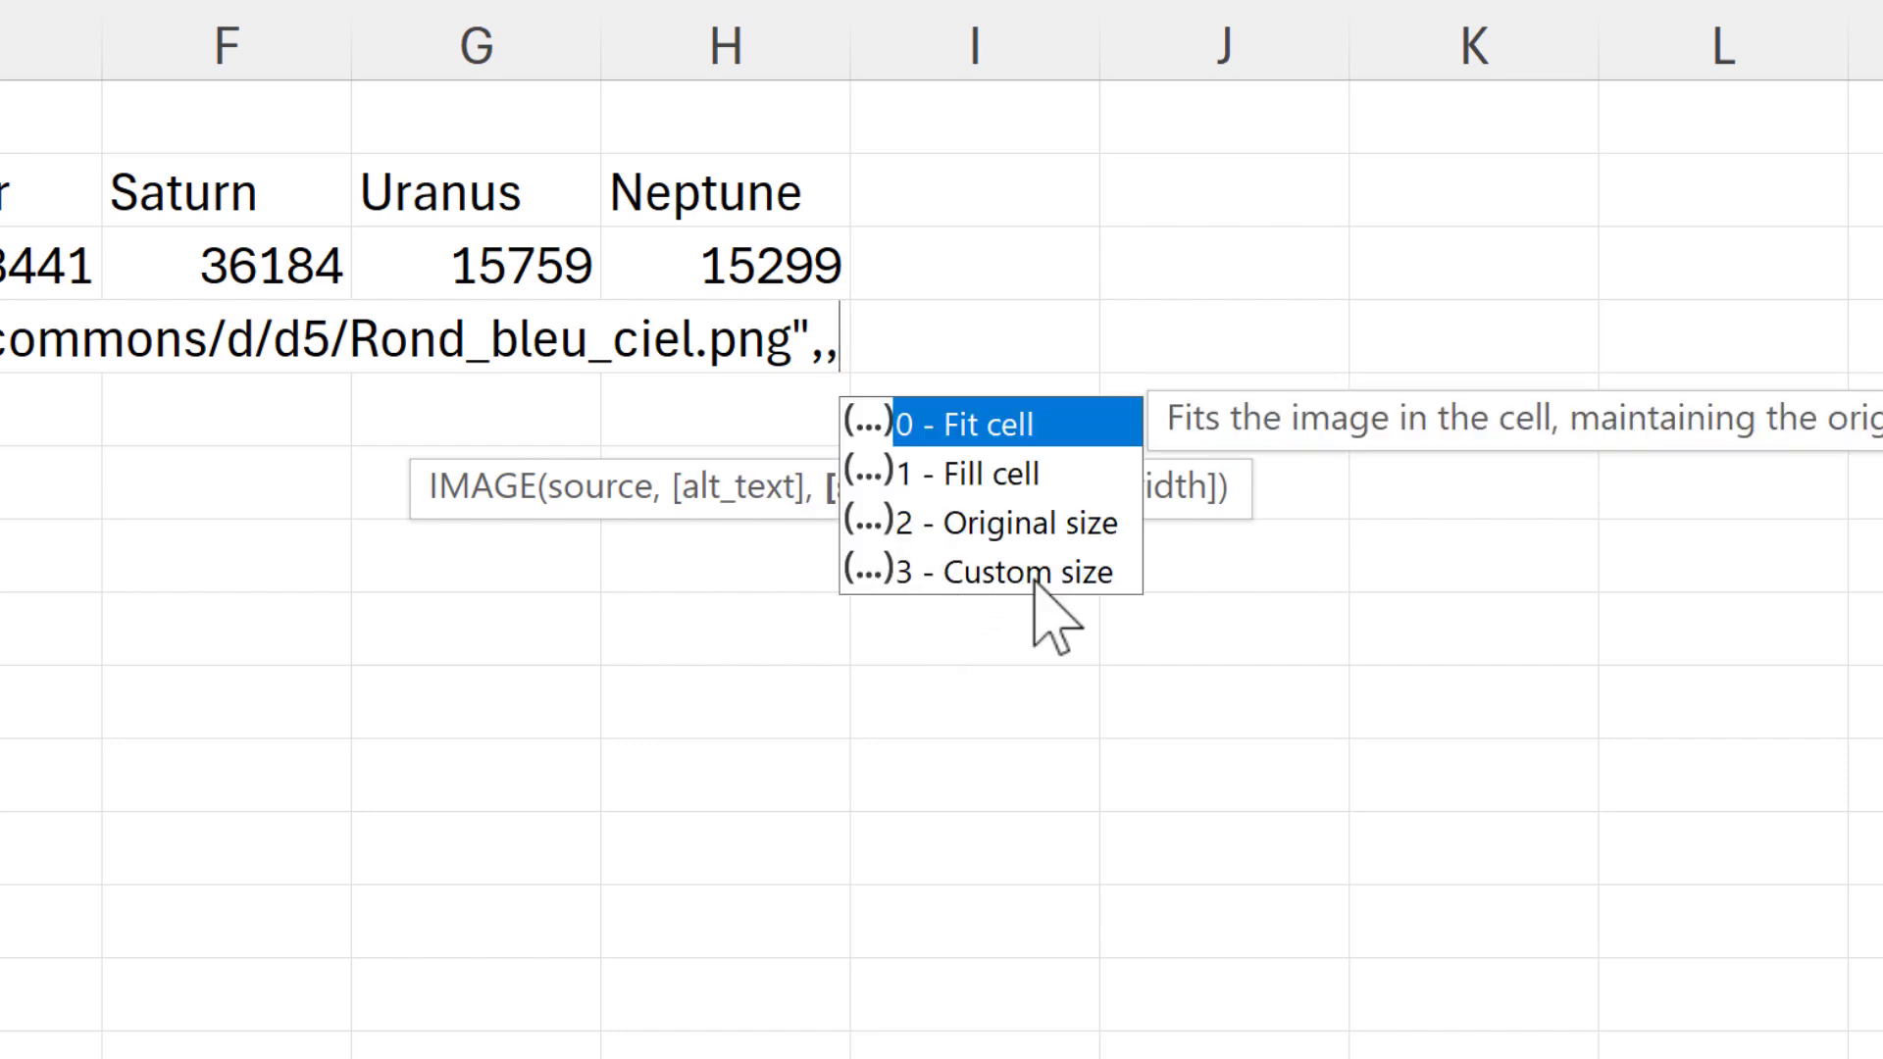
{"action": "double_click", "coordinate": [1035, 573]}
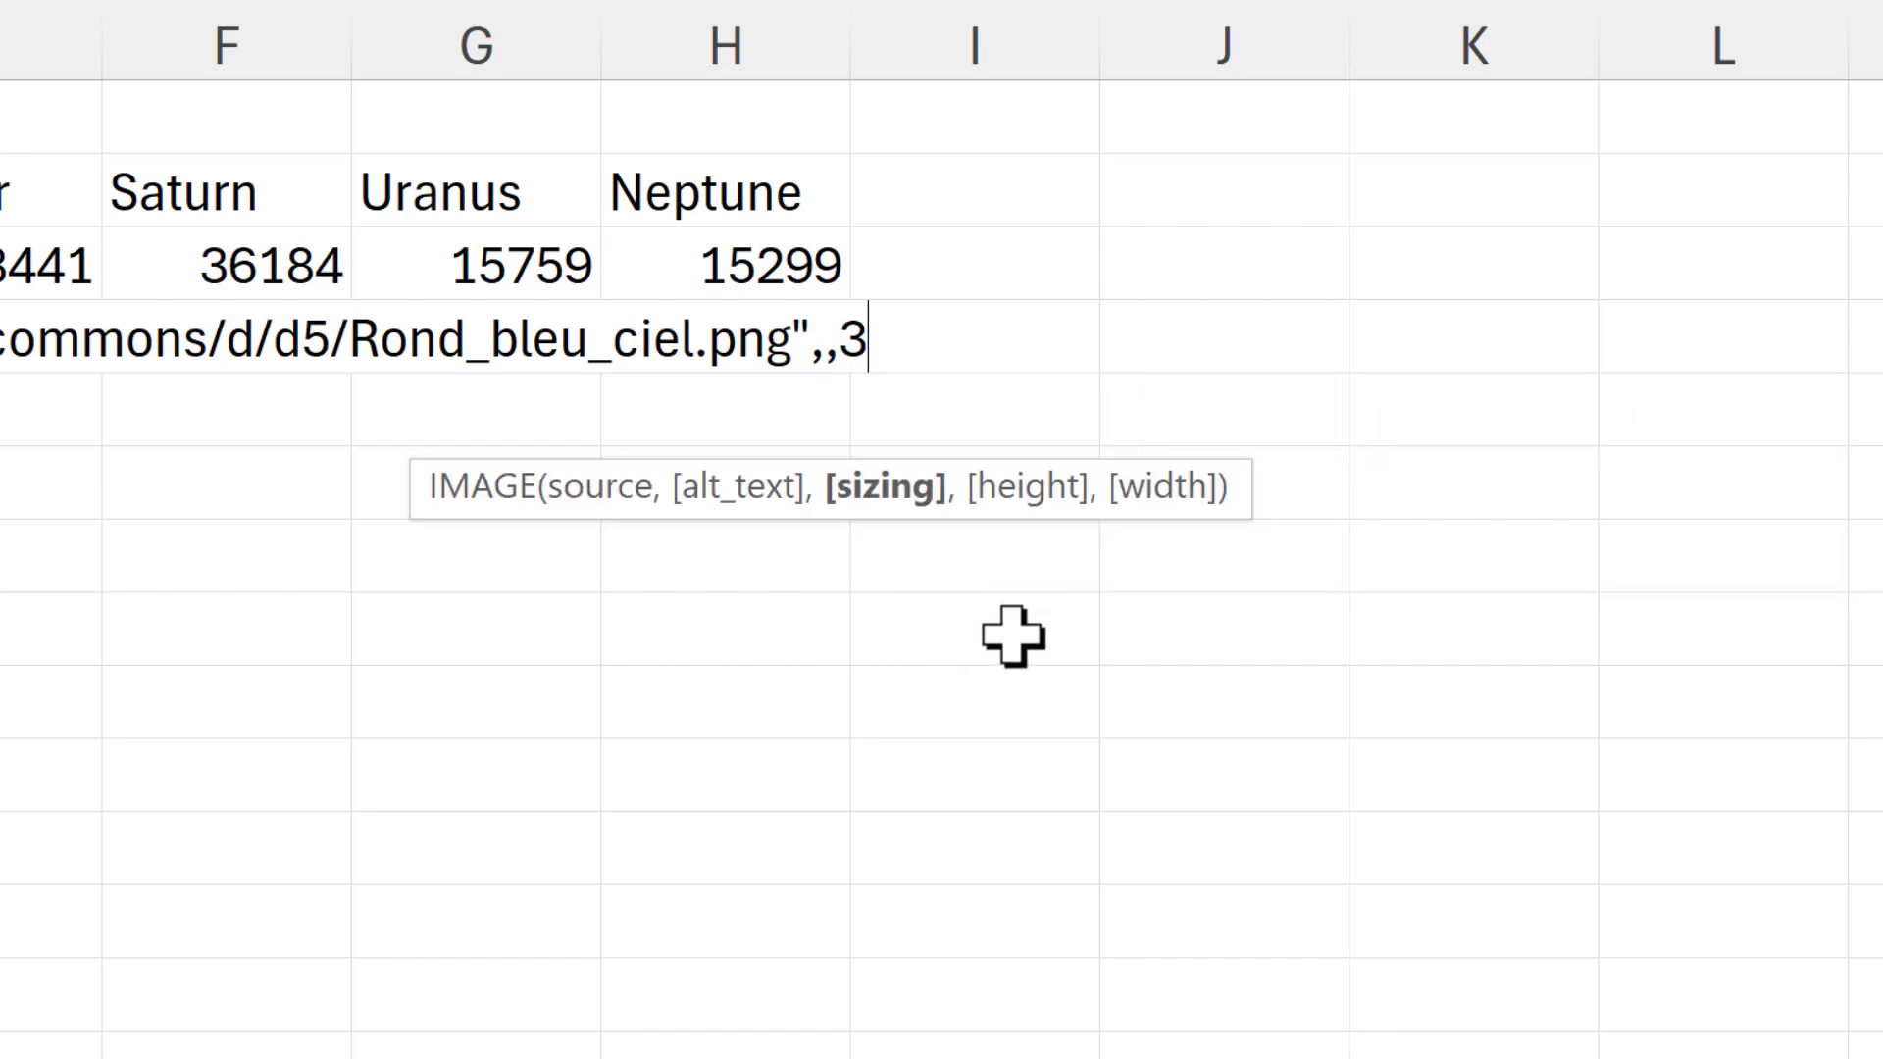
{"action": "type", "text": ","}
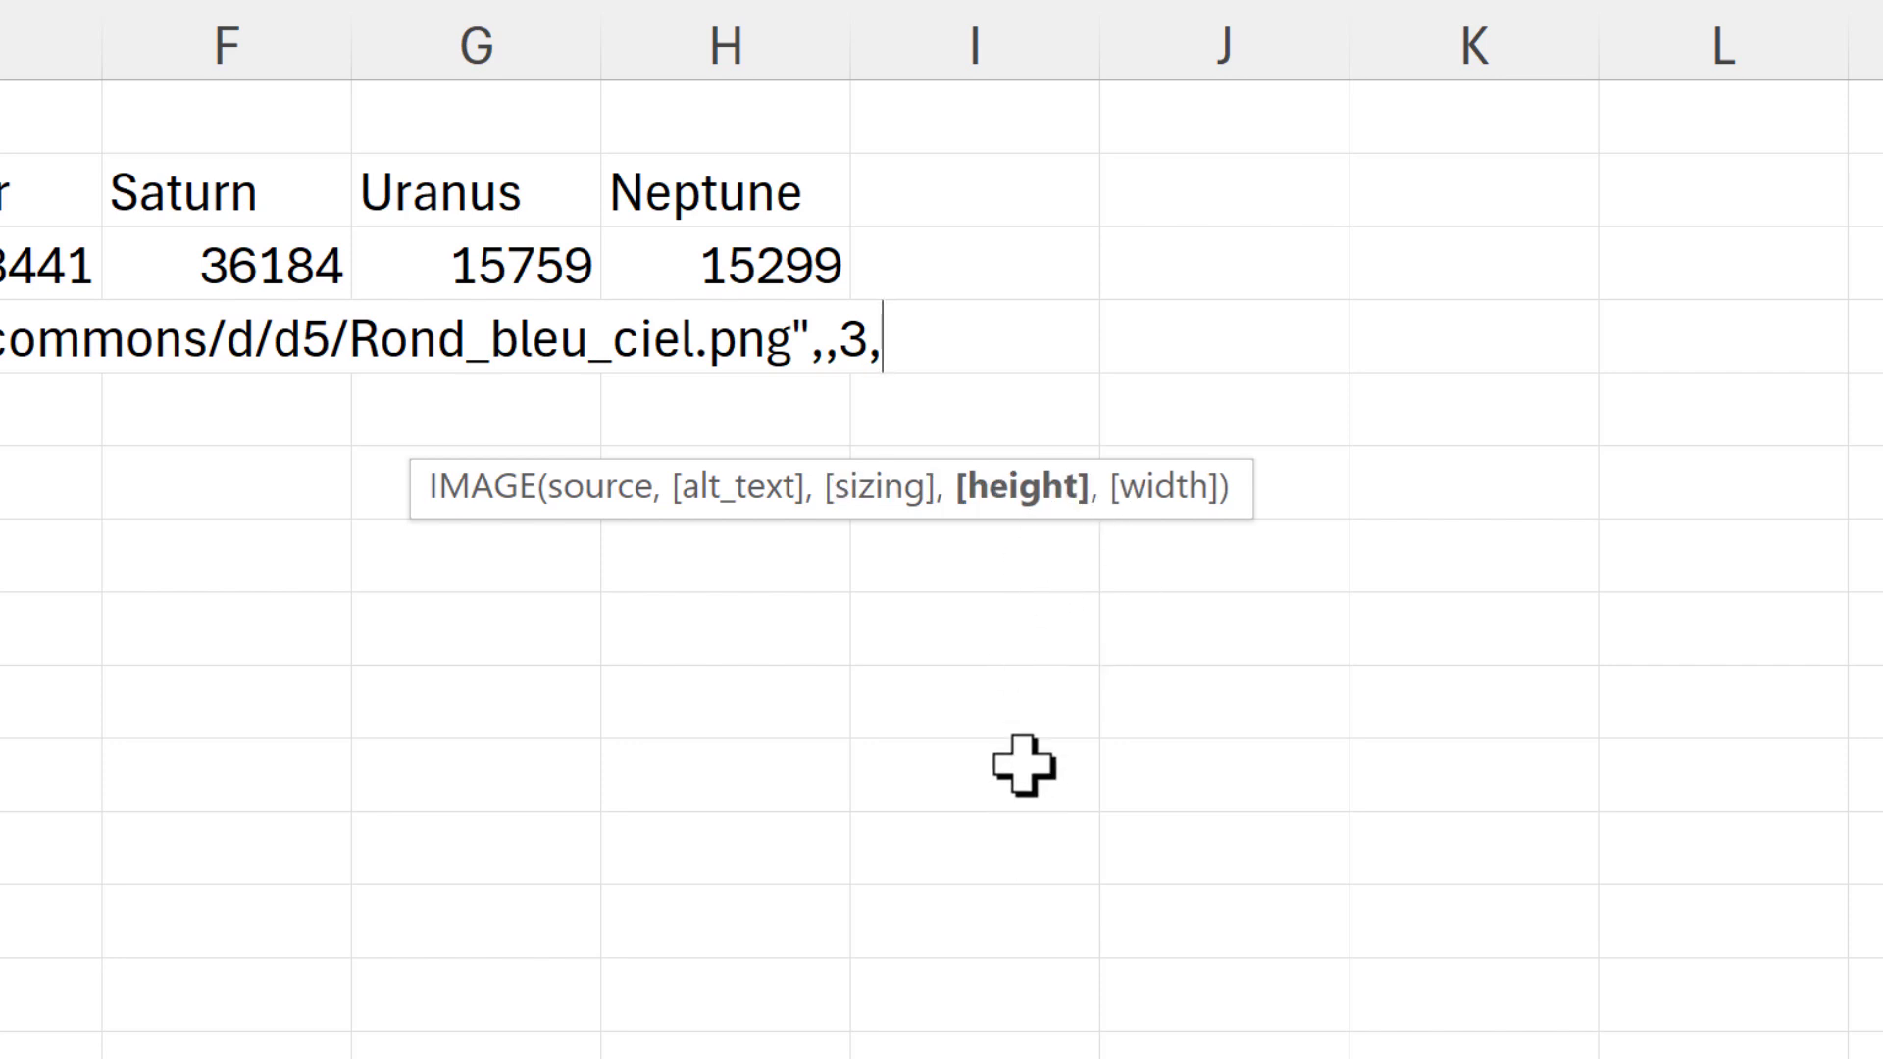
{"action": "type", "text": "100"}
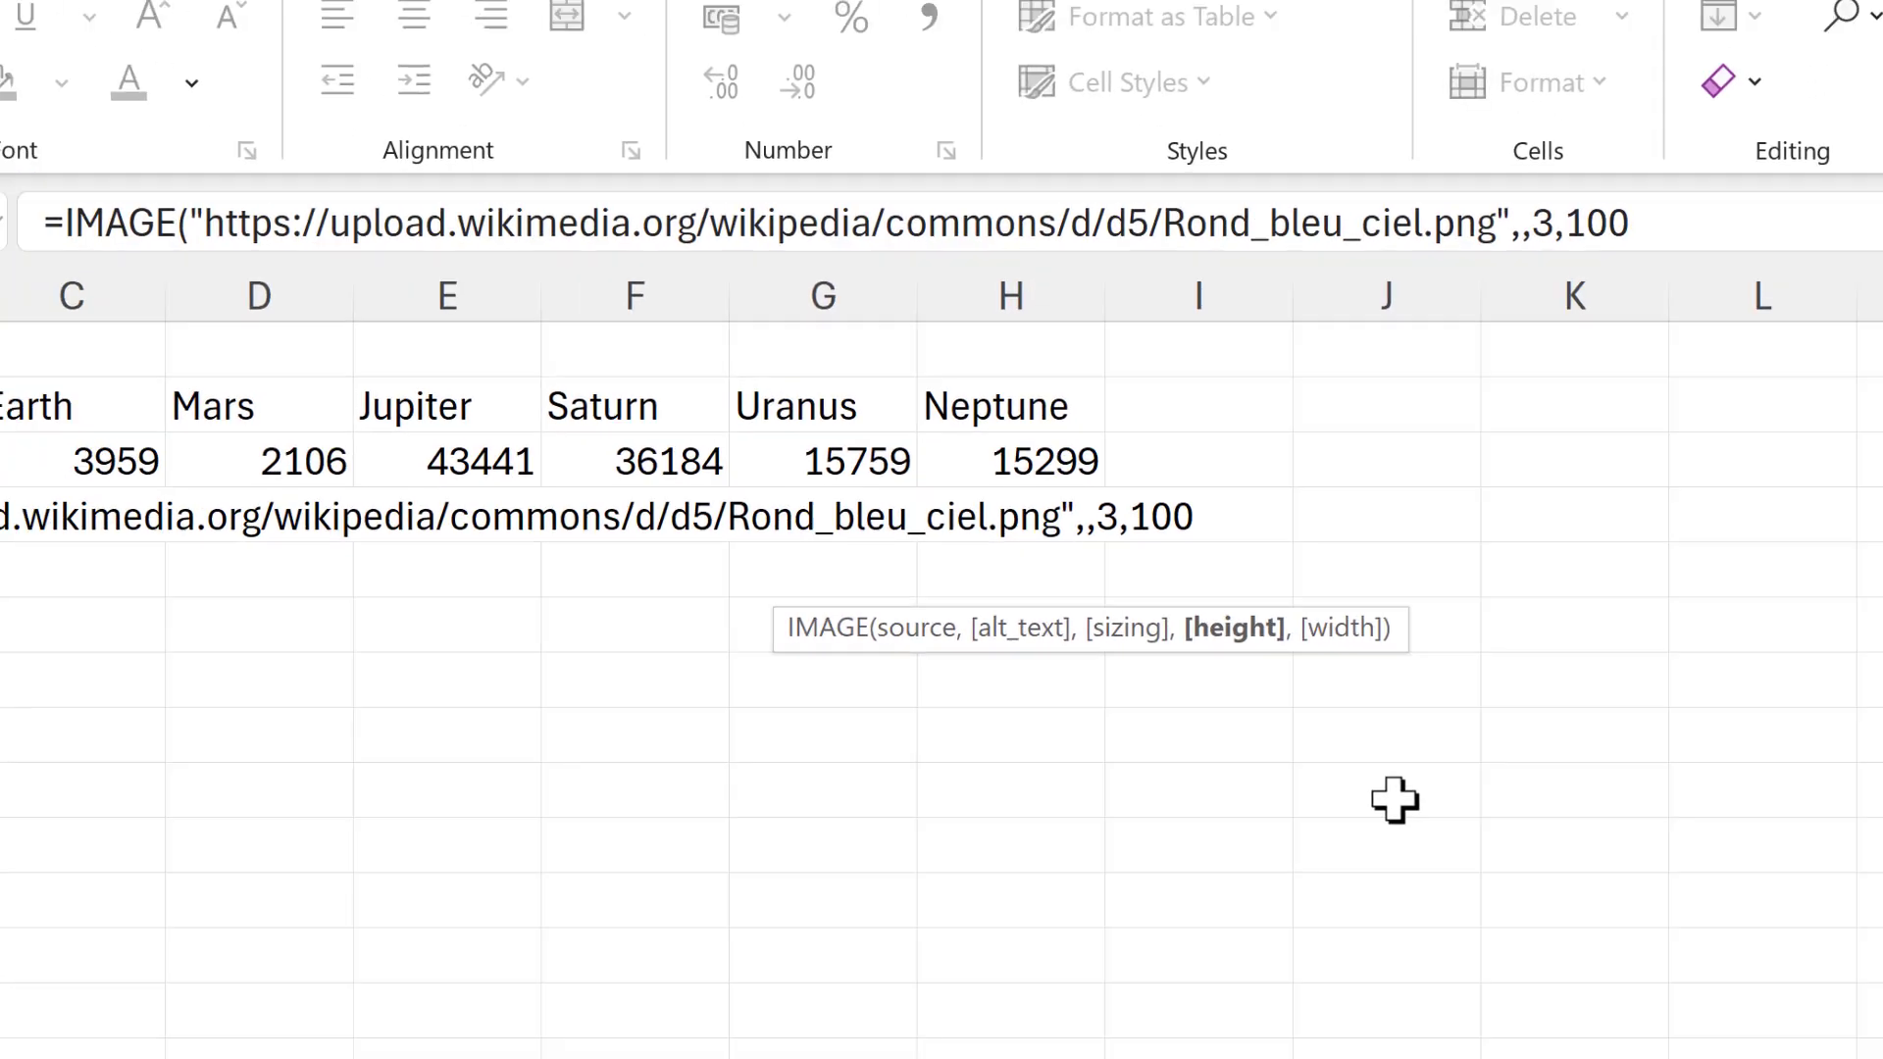
{"action": "type", "text": ")"}
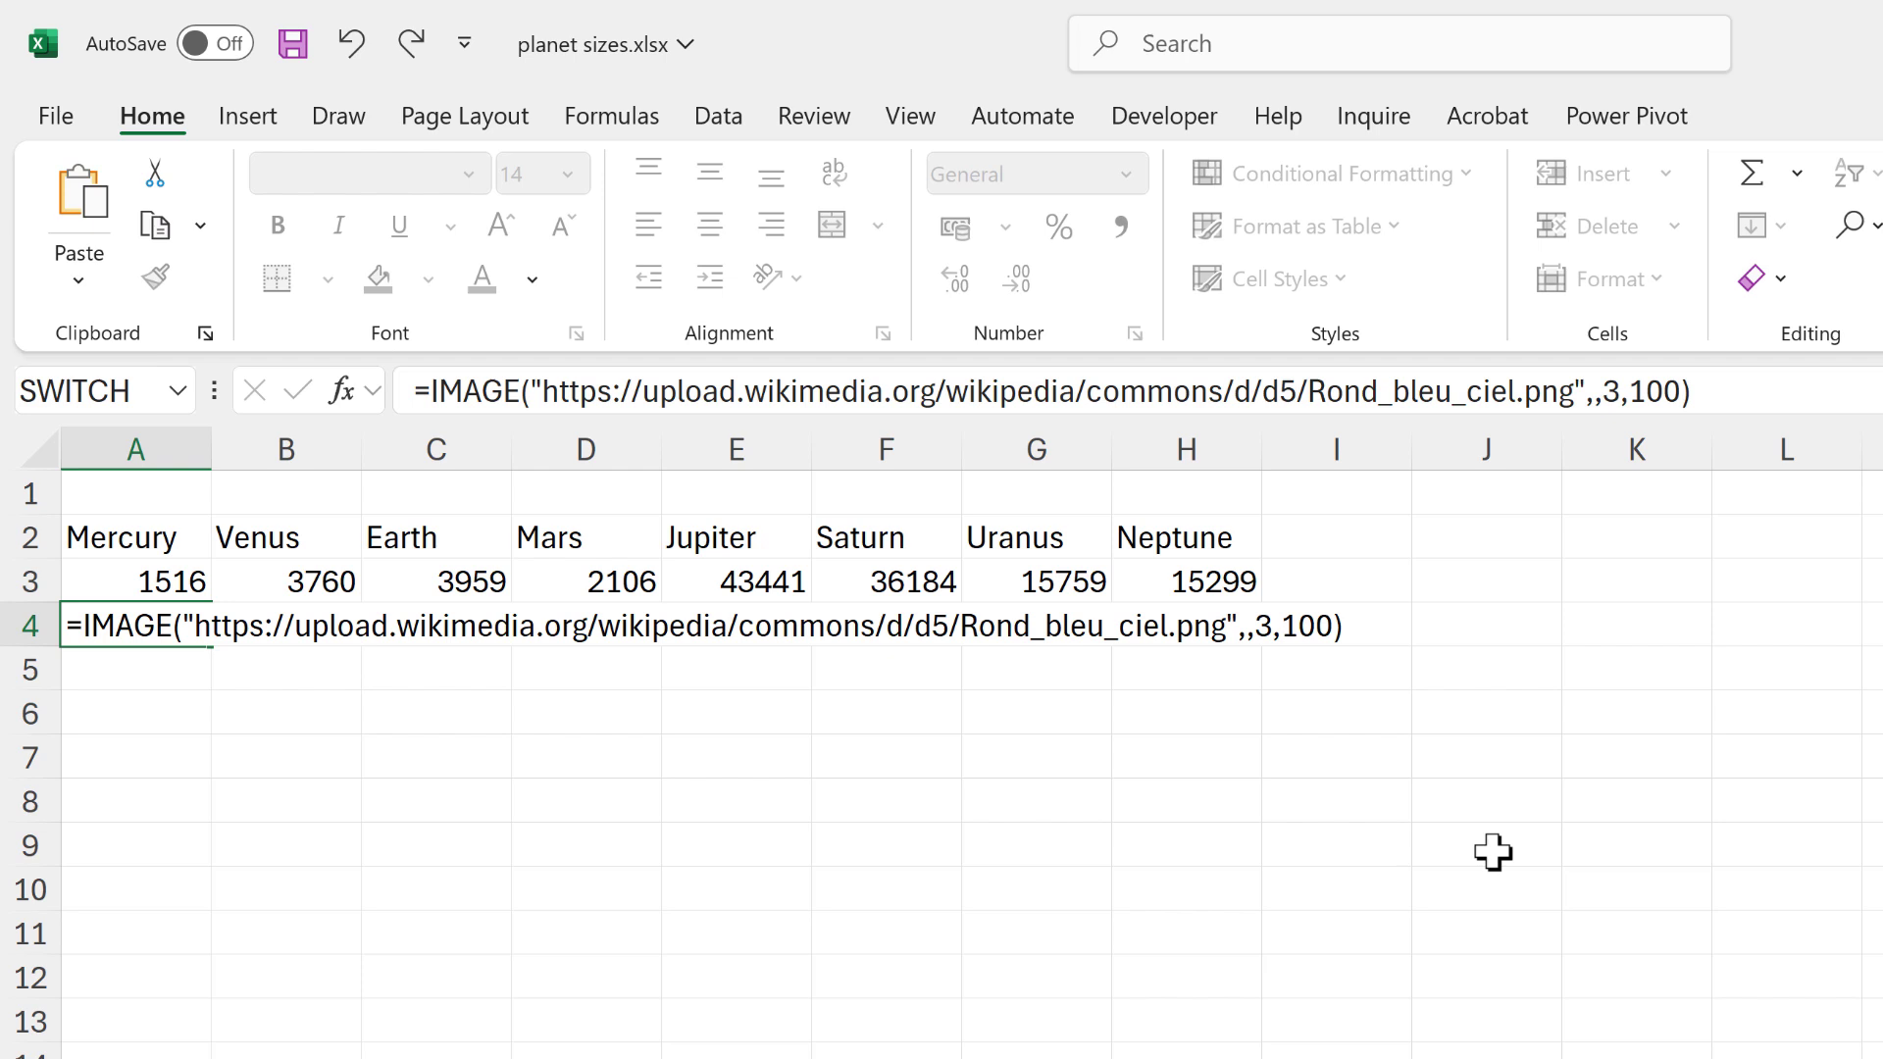
Make row 4 taller, fill the height-100 circle formula from A4 to H4, and centre it.
{"action": "key", "text": "Return"}
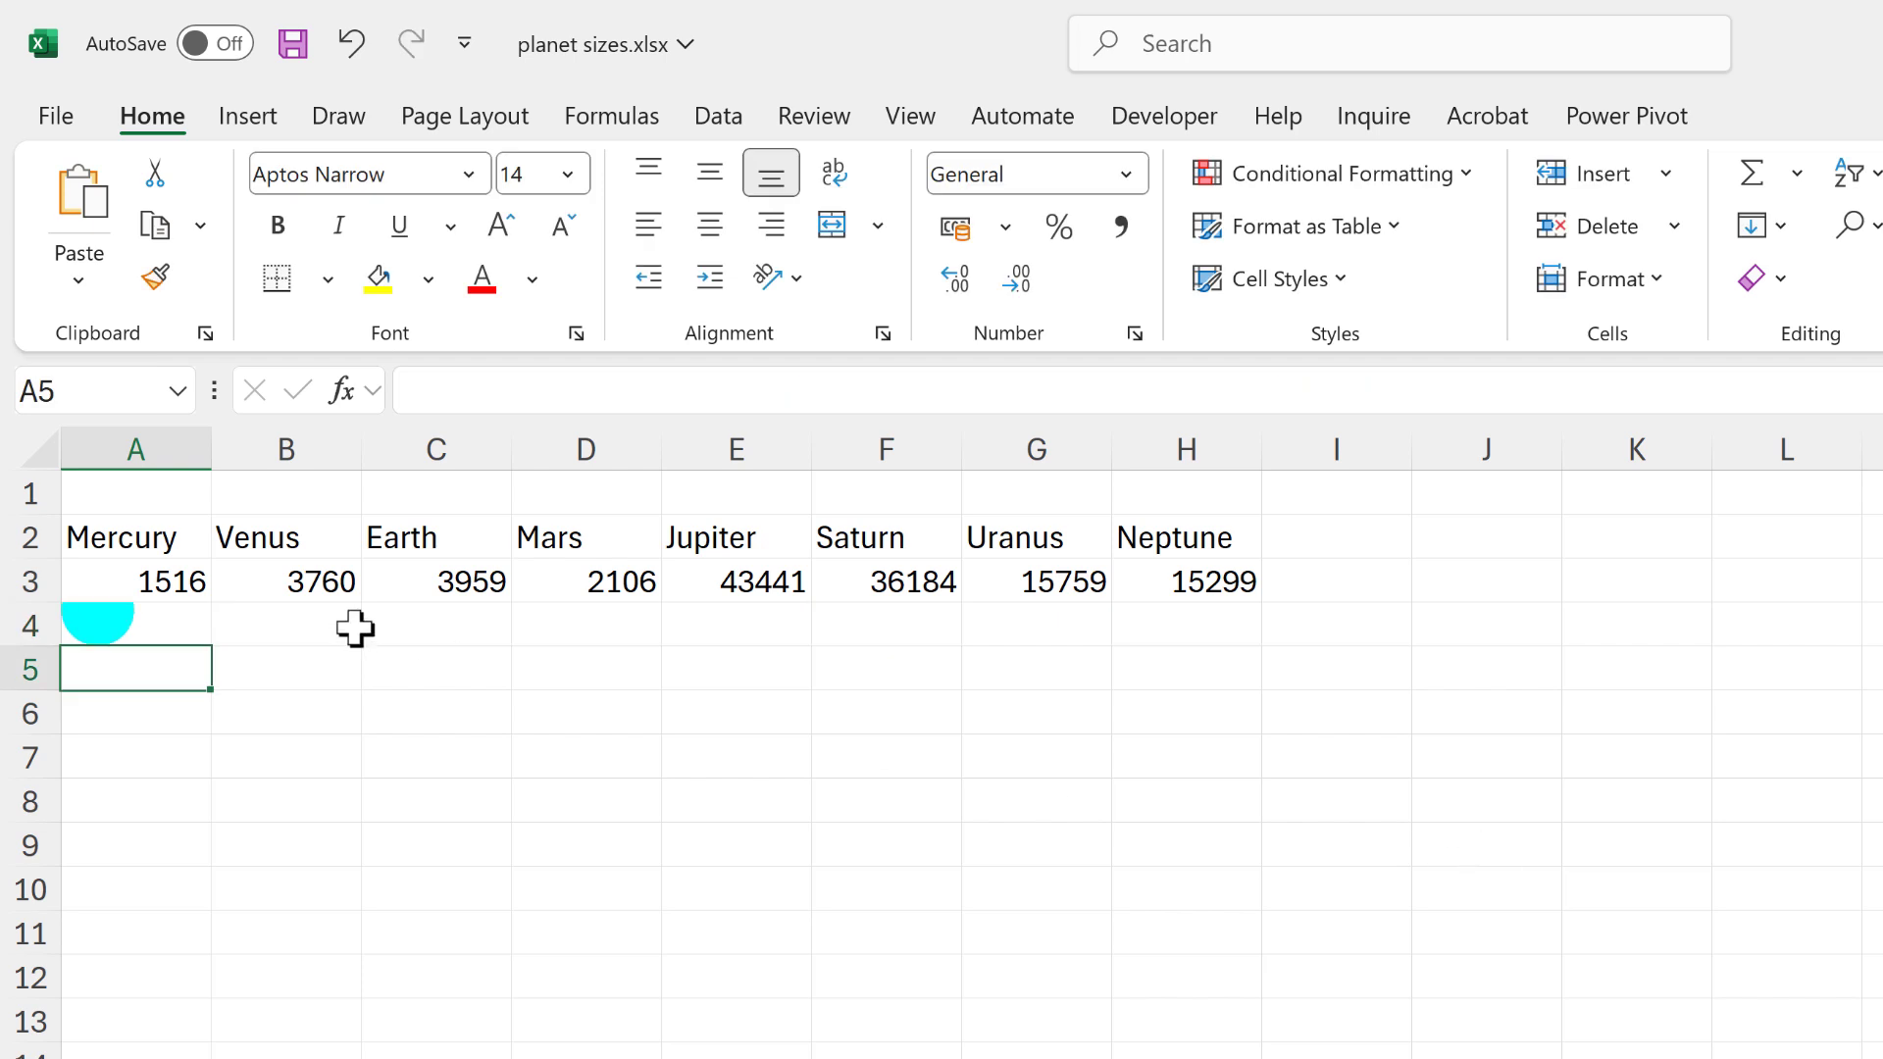
{"action": "left_click", "coordinate": [181, 614]}
{"action": "left_click_drag", "start_coordinate": [44, 655], "coordinate": [35, 731]}
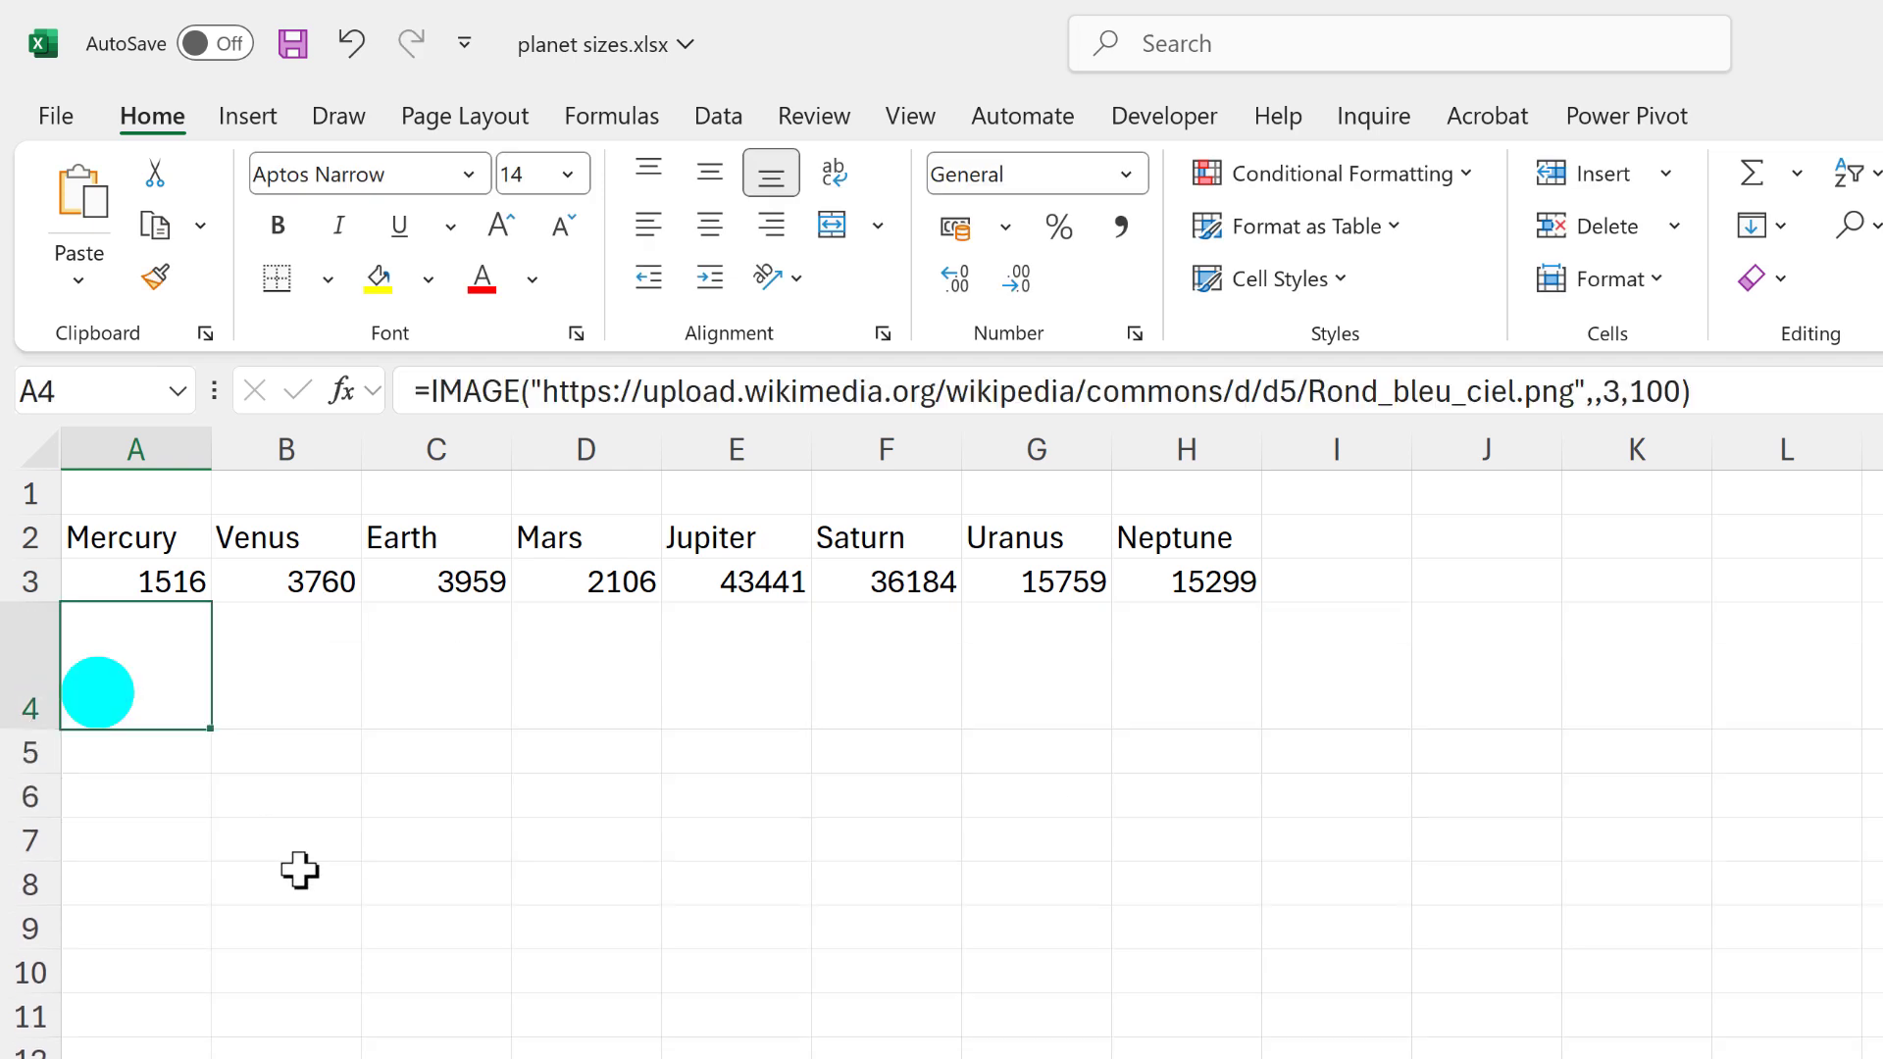
{"action": "left_click_drag", "start_coordinate": [231, 739], "coordinate": [1190, 791]}
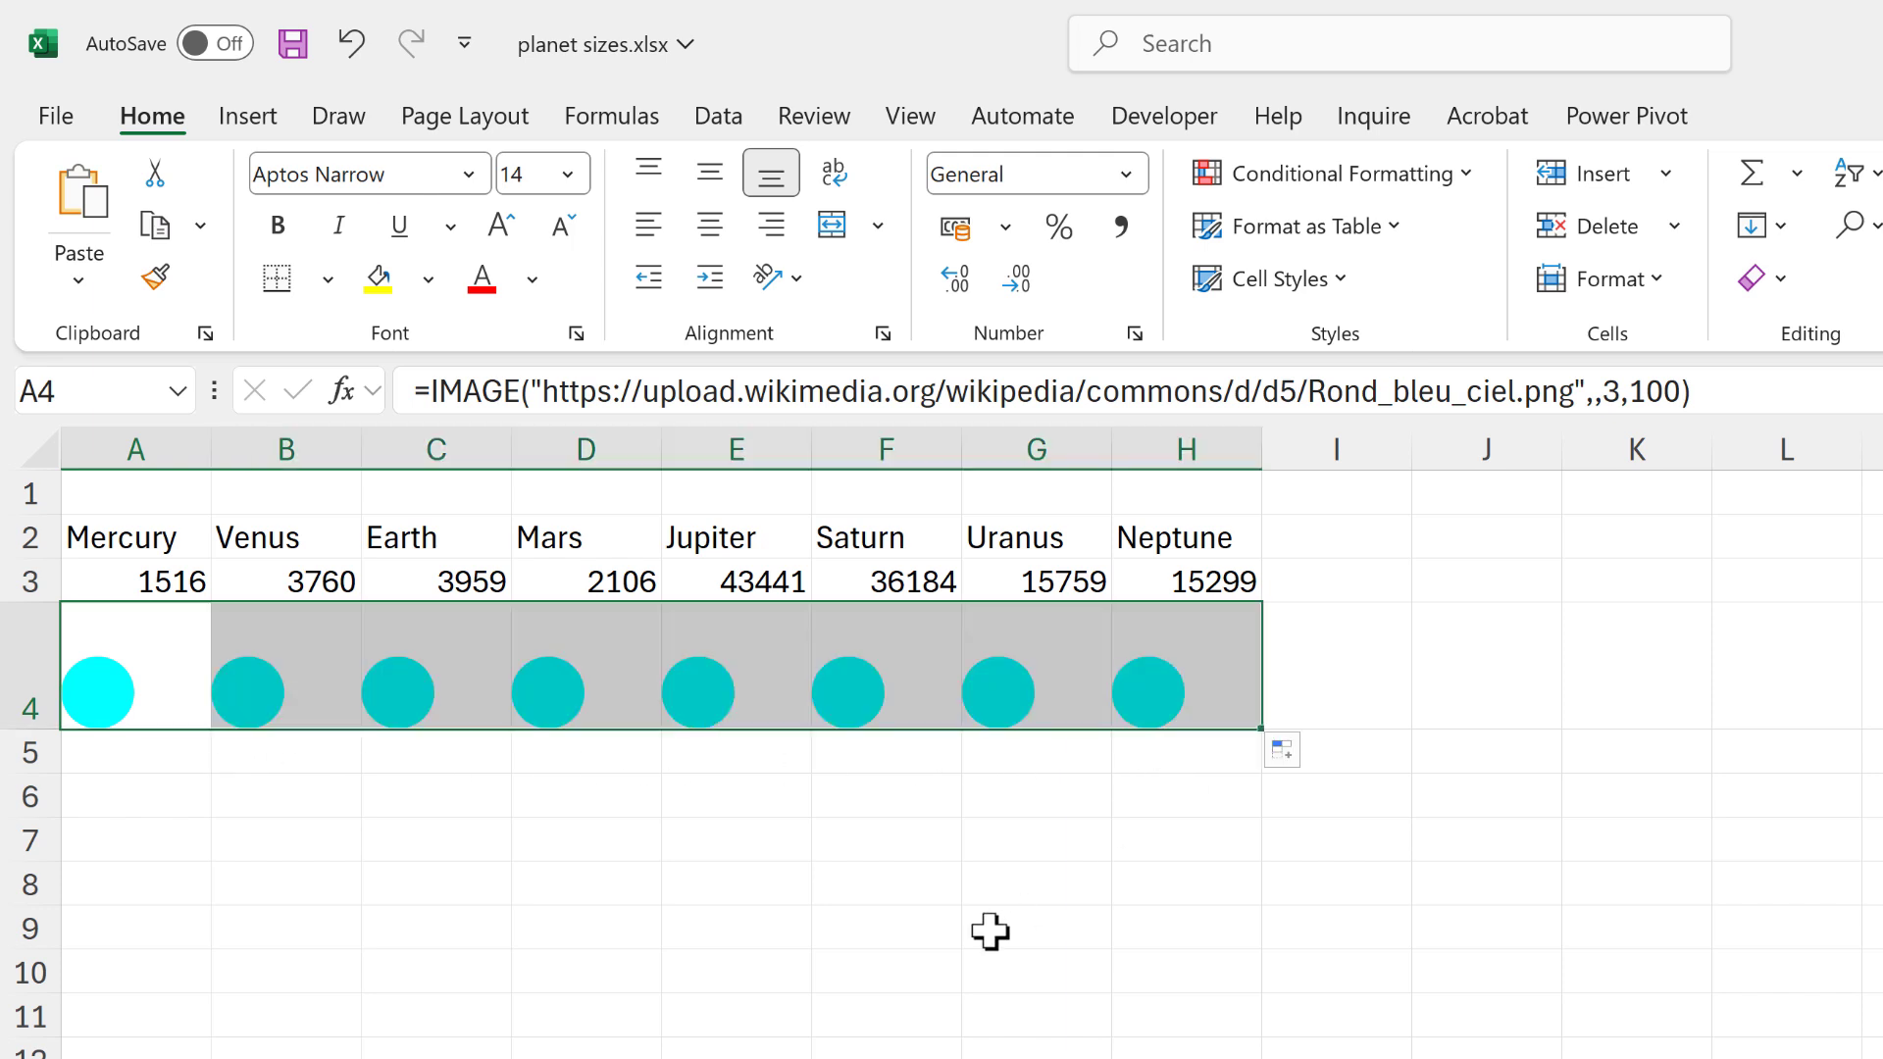
{"action": "left_click", "coordinate": [709, 173]}
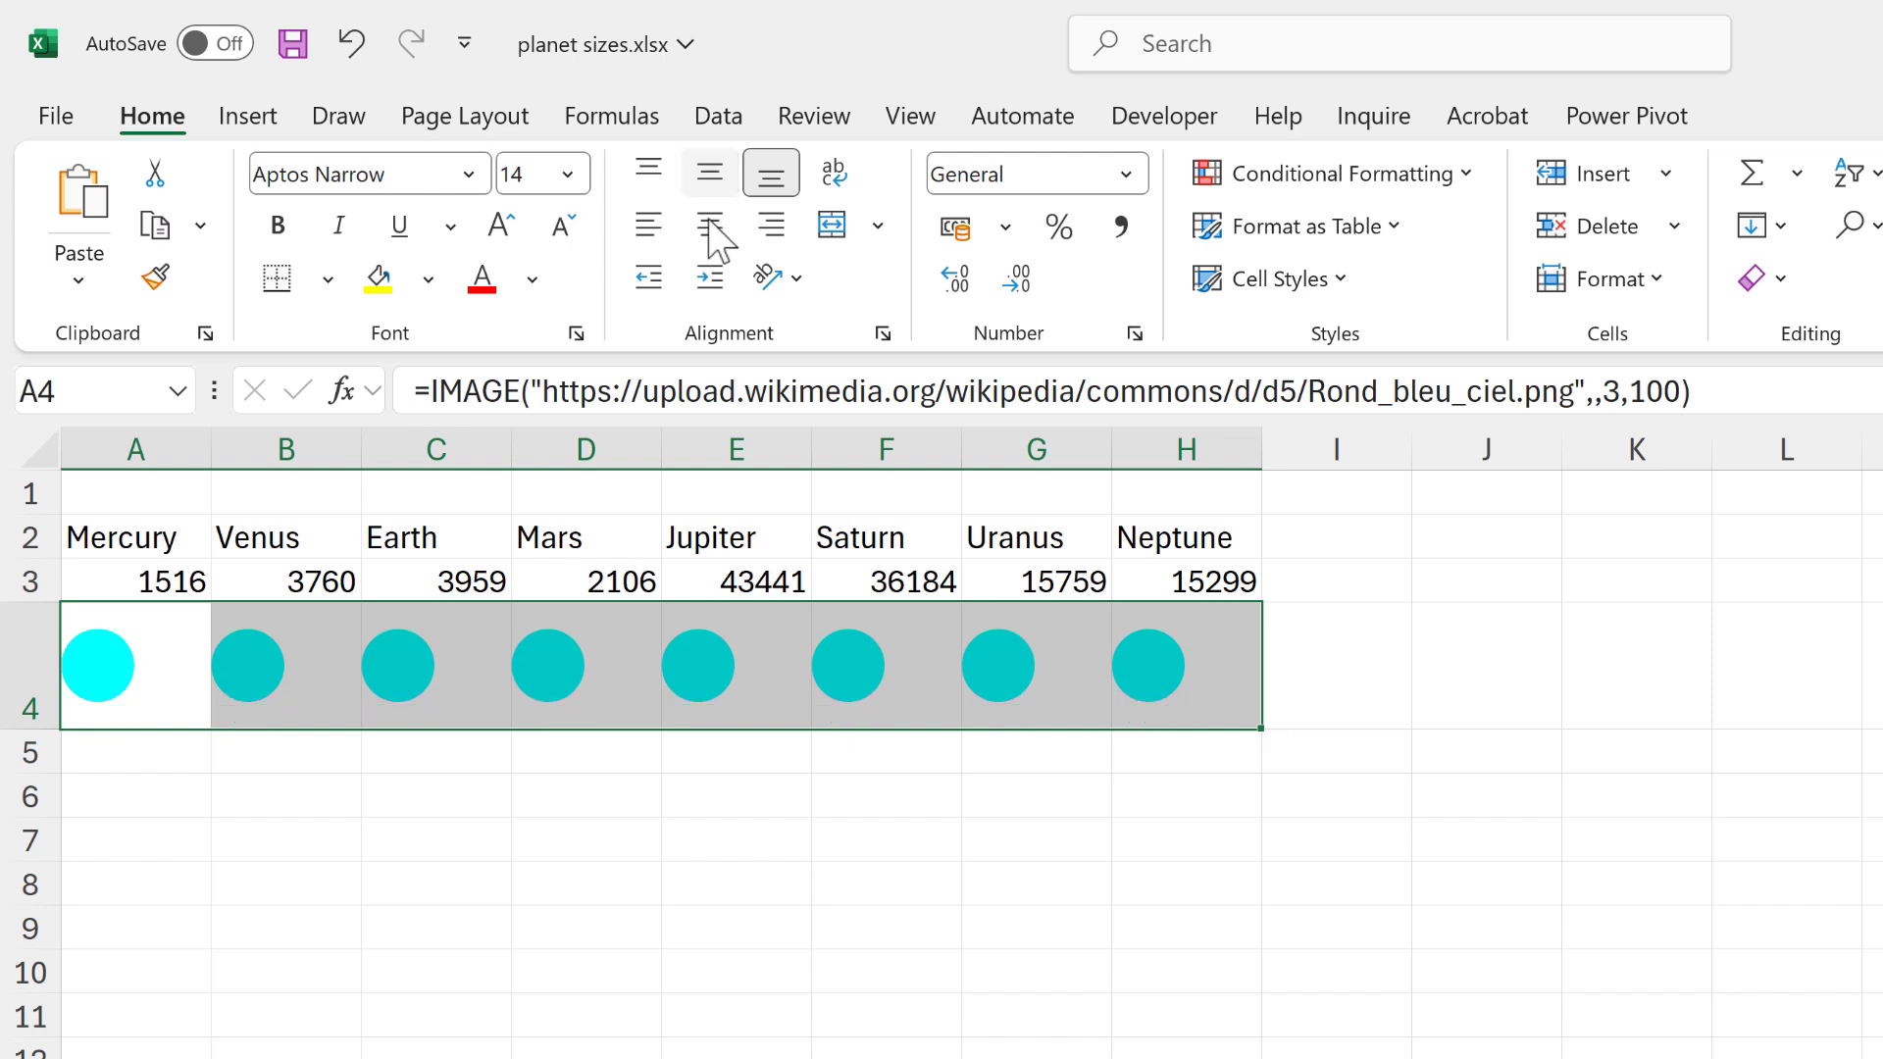
{"action": "left_click", "coordinate": [709, 225]}
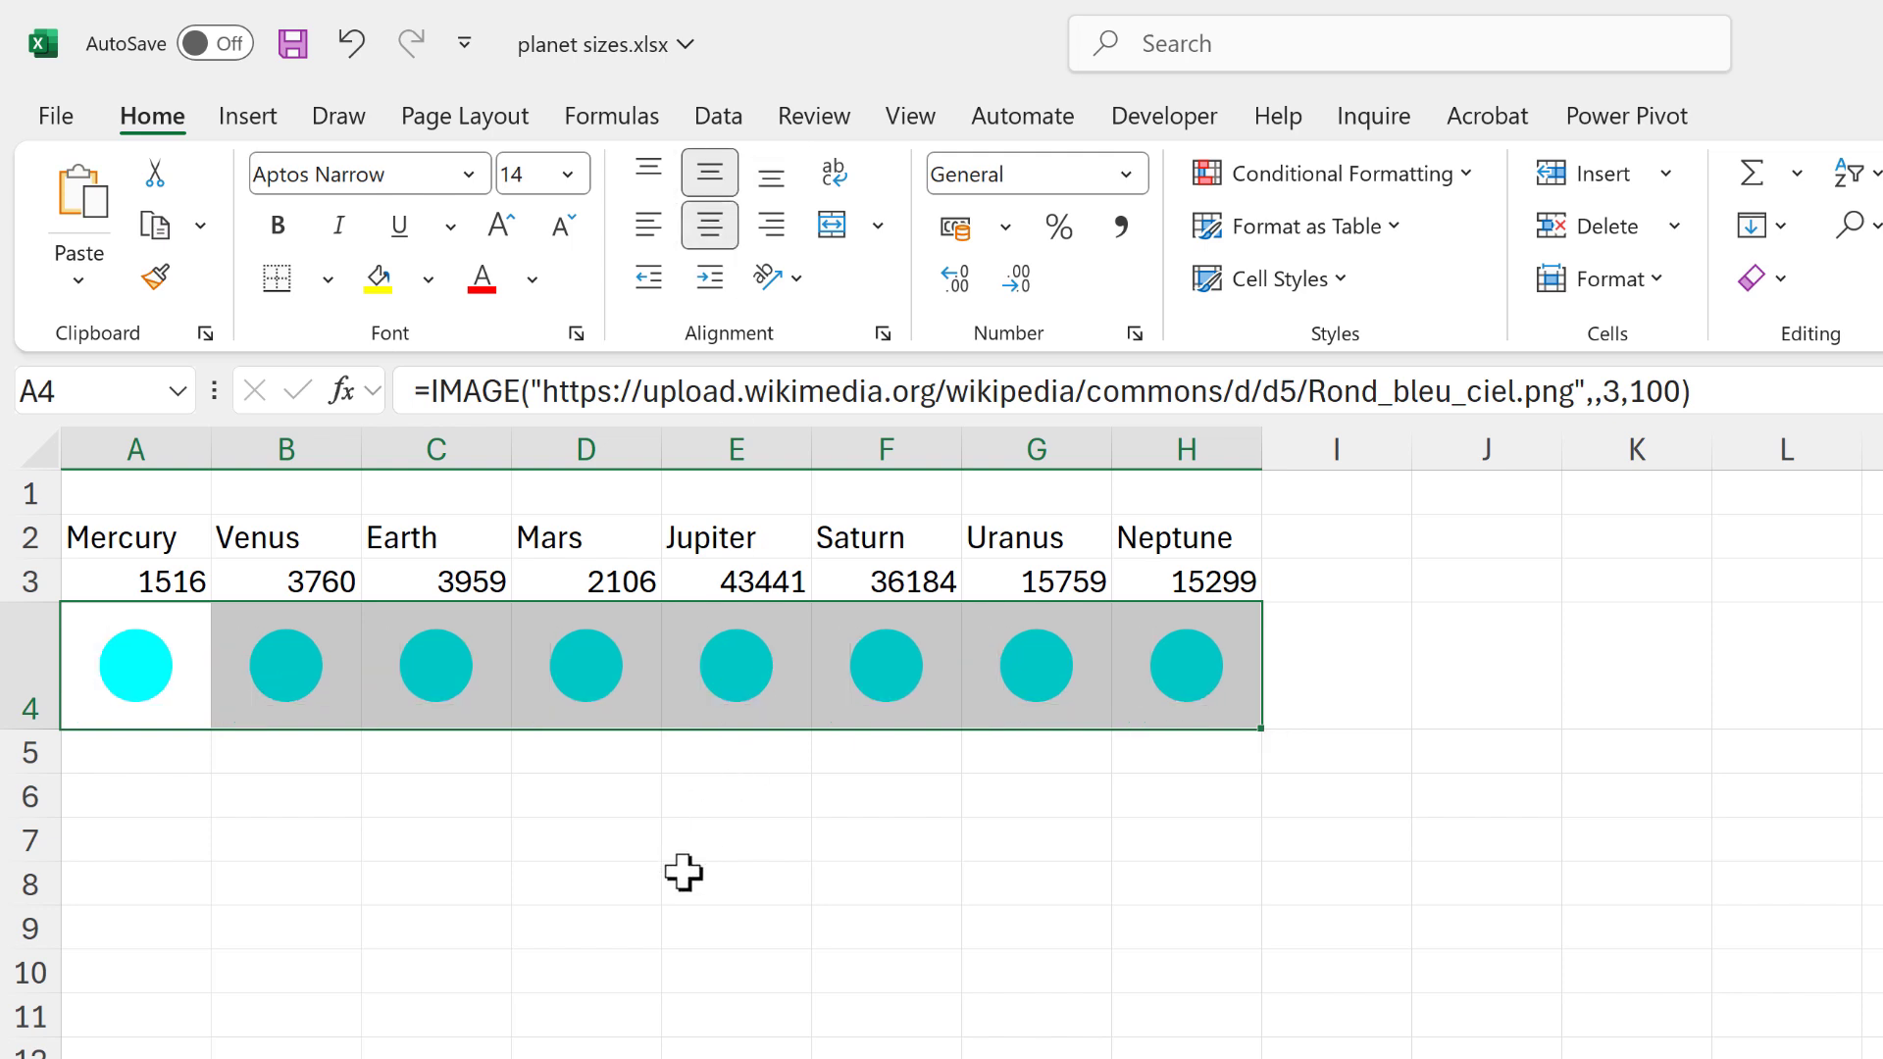
Replace the fixed 100 height in A4's IMAGE formula with A3/100.
{"action": "left_click", "coordinate": [185, 623]}
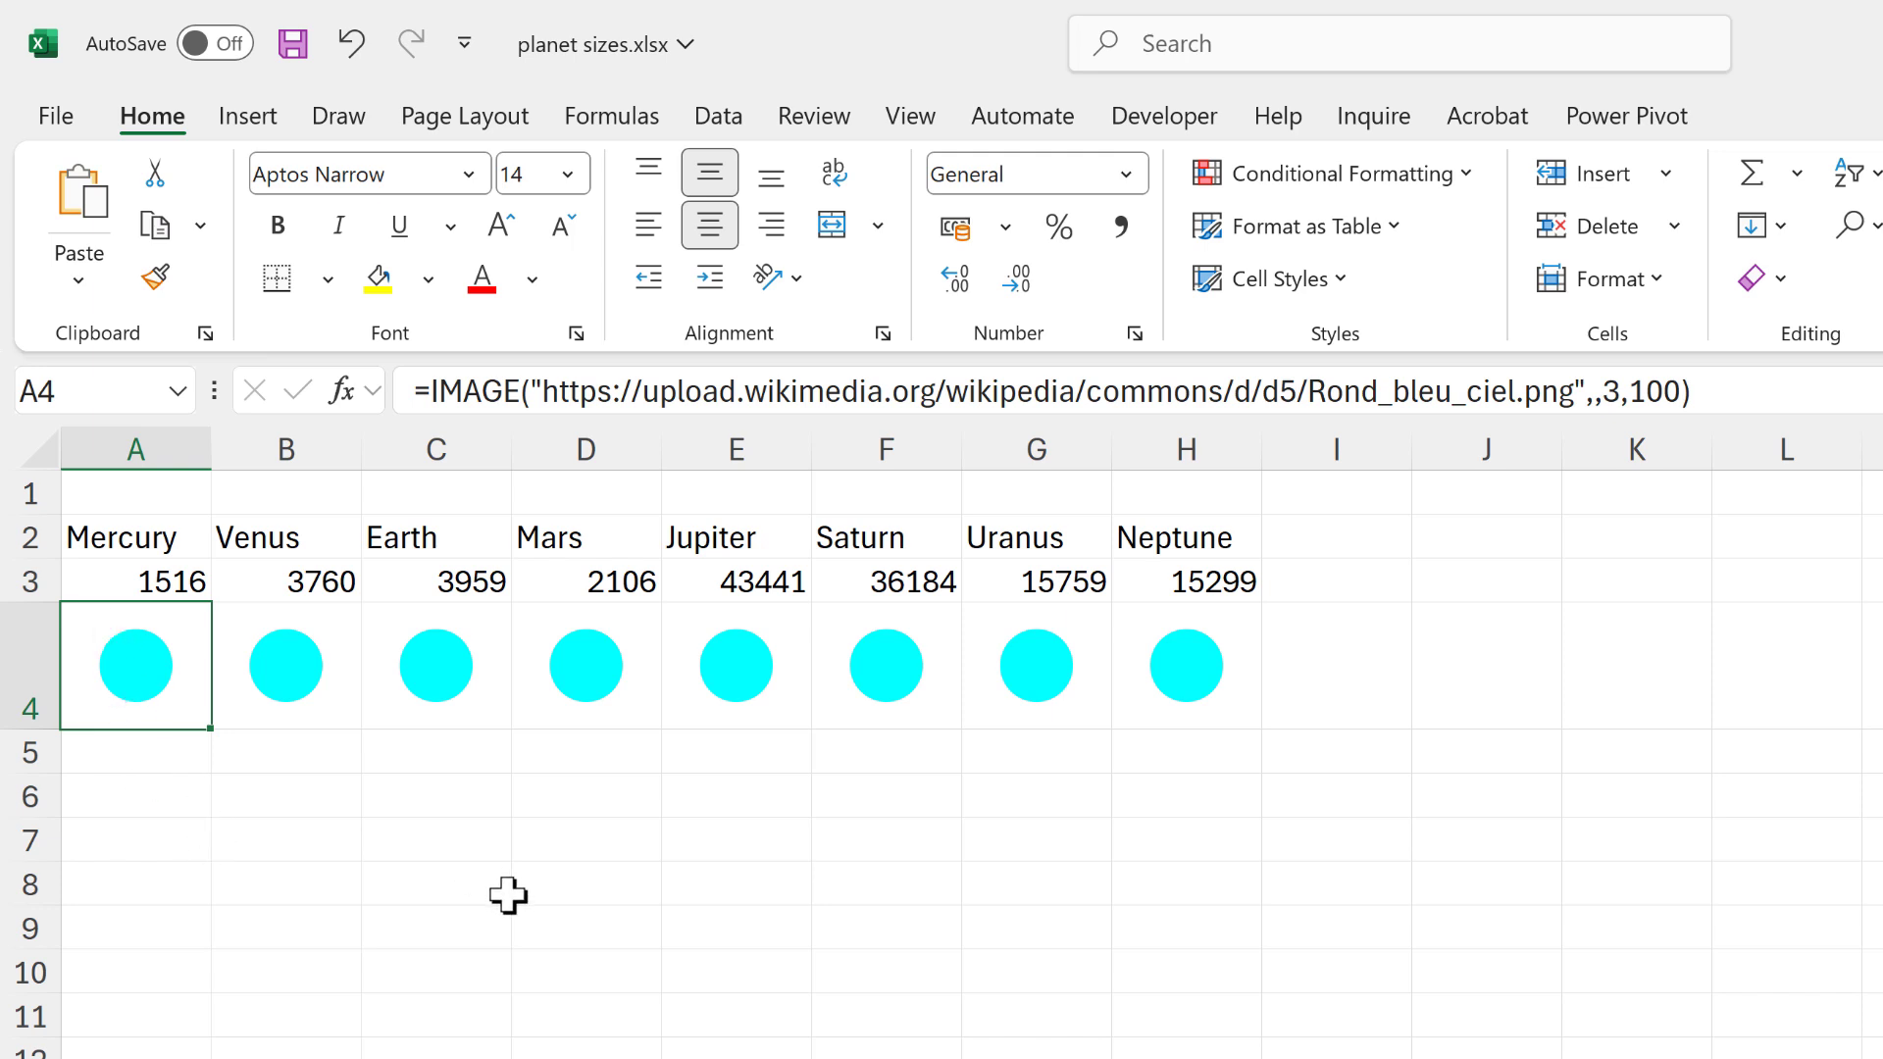
{"action": "left_click", "coordinate": [1685, 390]}
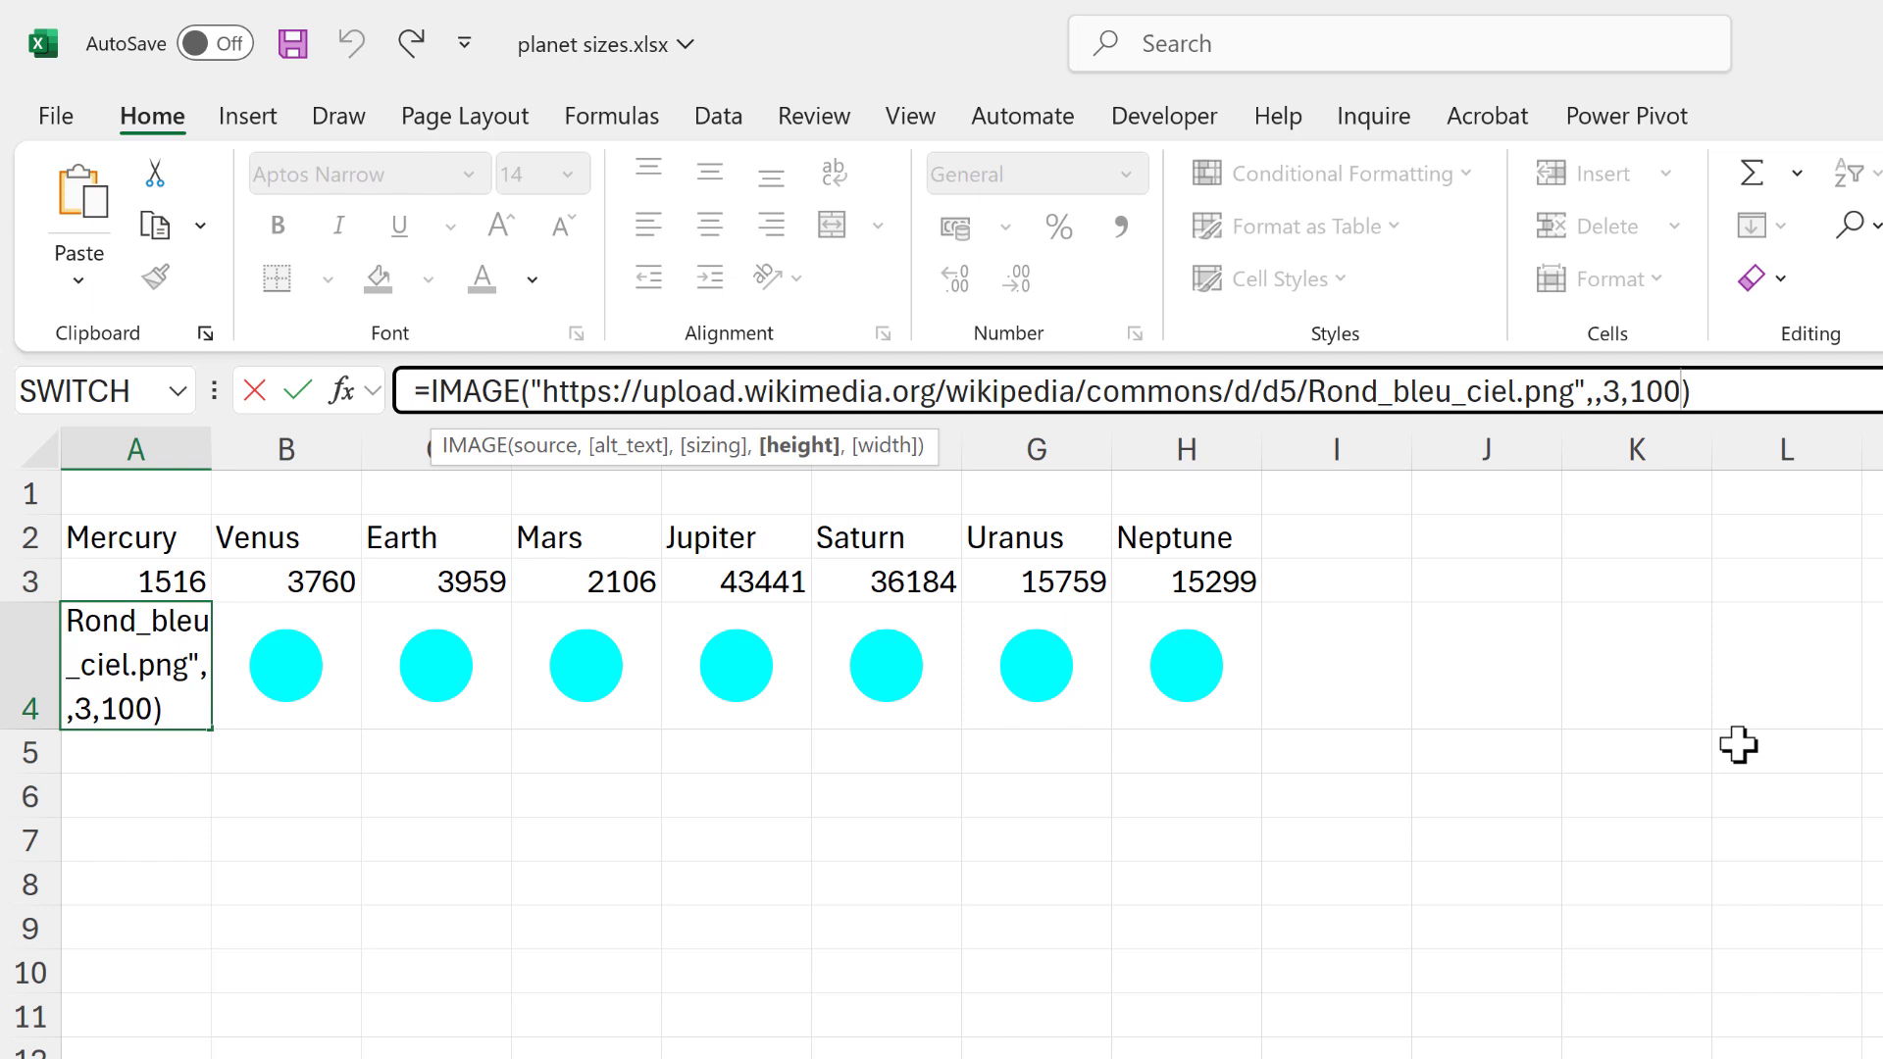
{"action": "key", "text": "BackSpace"}
{"action": "key", "text": "BackSpace"}
{"action": "key", "text": "BackSpace"}
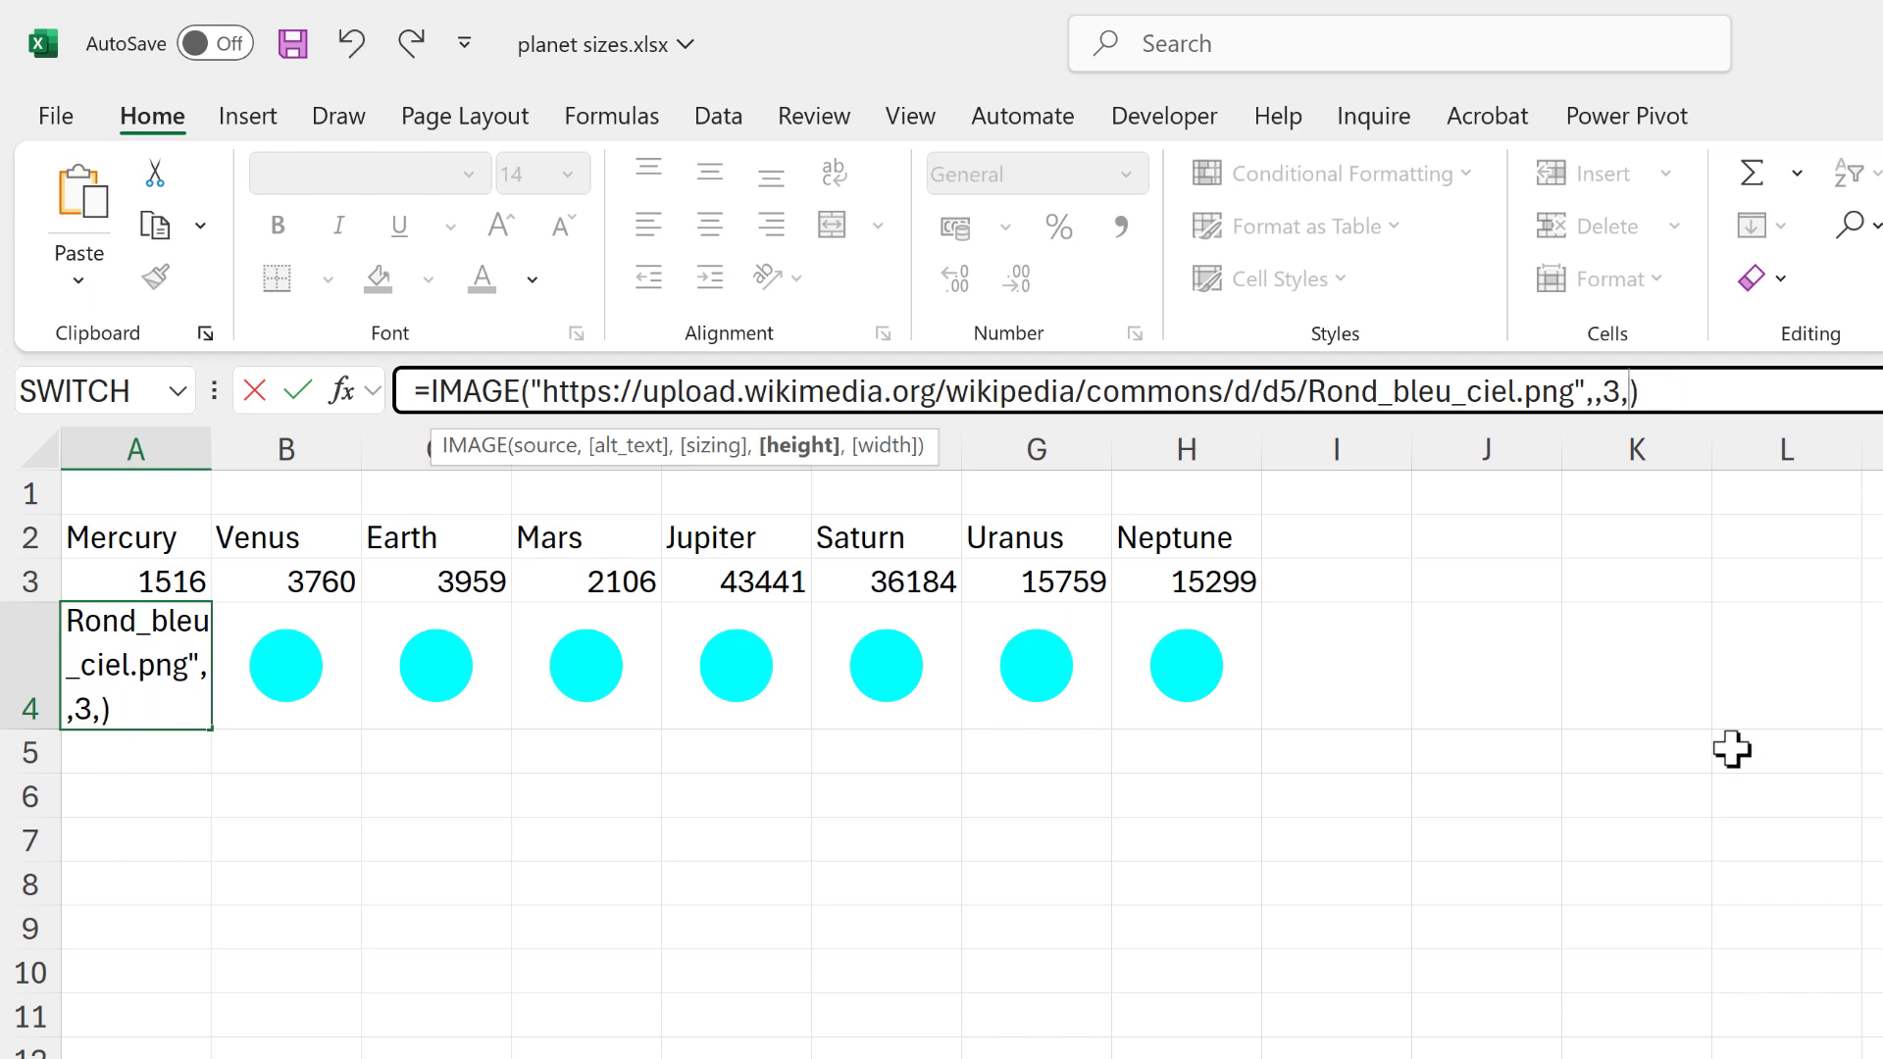
{"action": "left_click", "coordinate": [154, 586]}
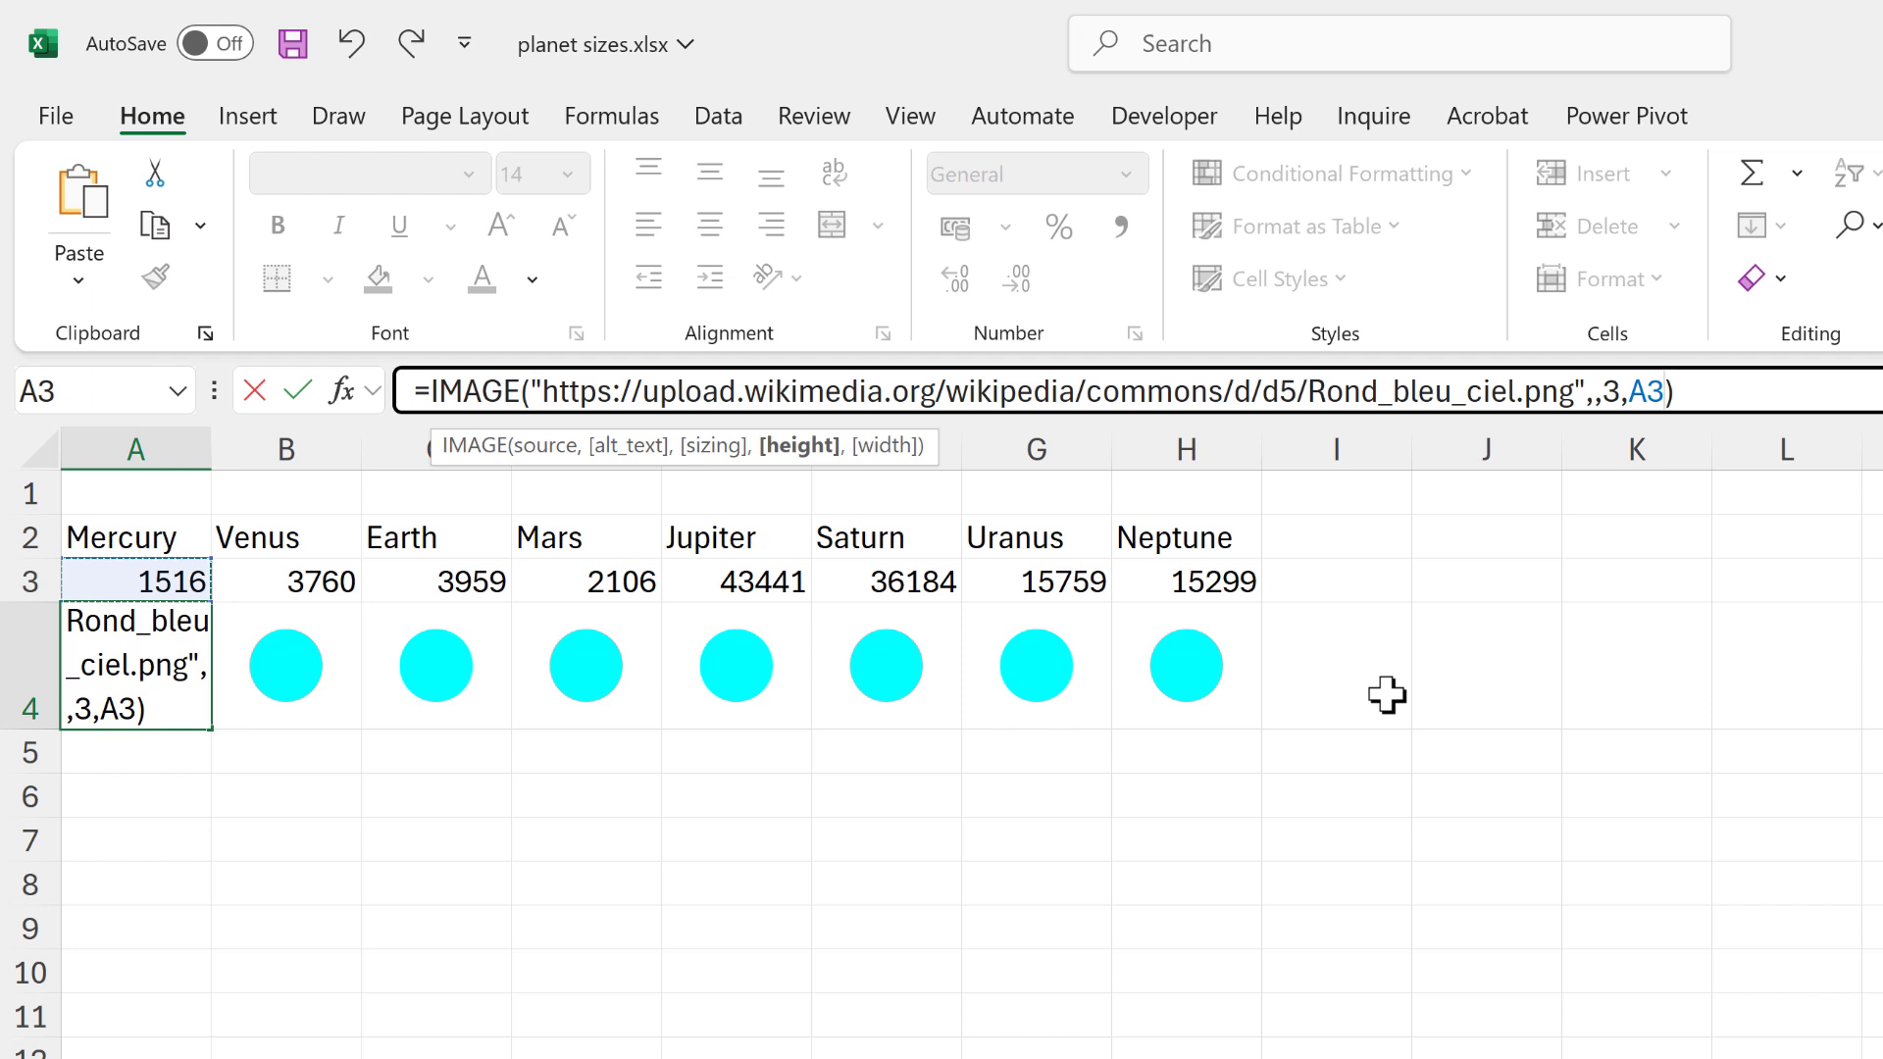
{"action": "type", "text": "/100"}
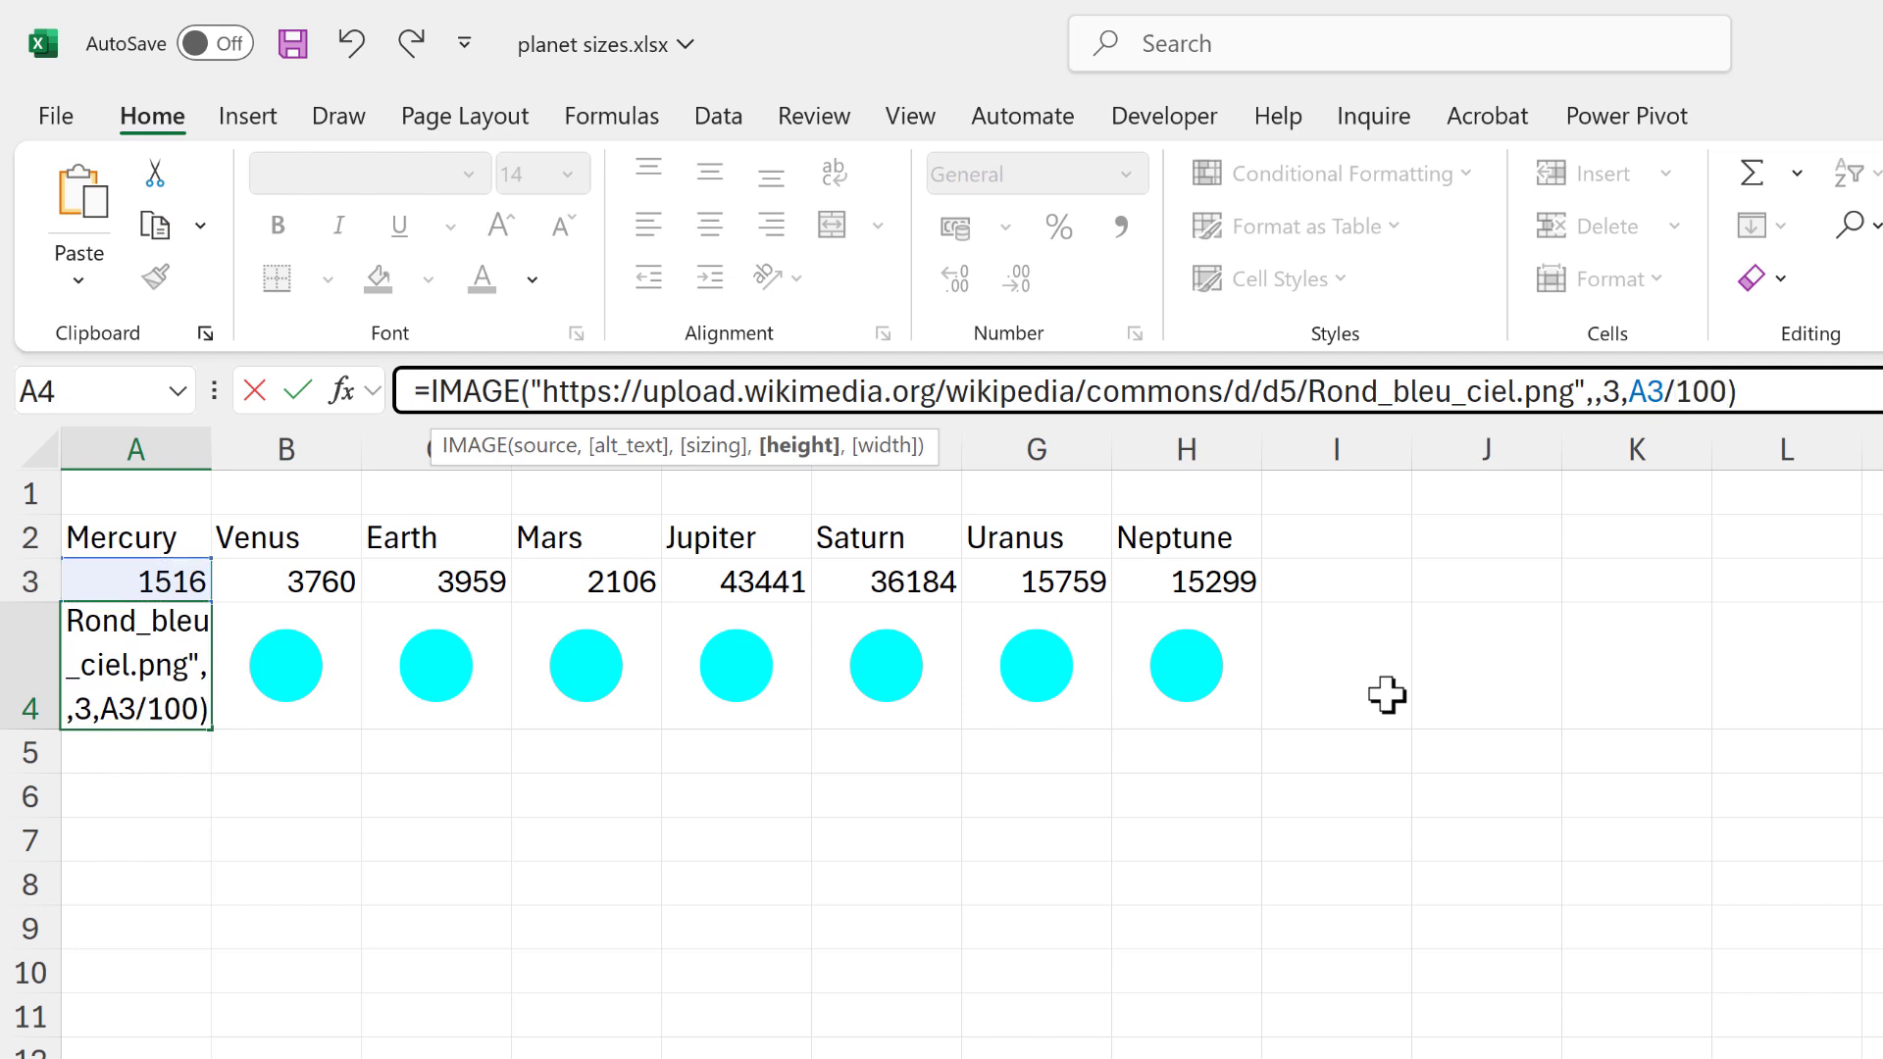
Copy the radius-based circle formula from A4 across to H4.
{"action": "key", "text": "Return"}
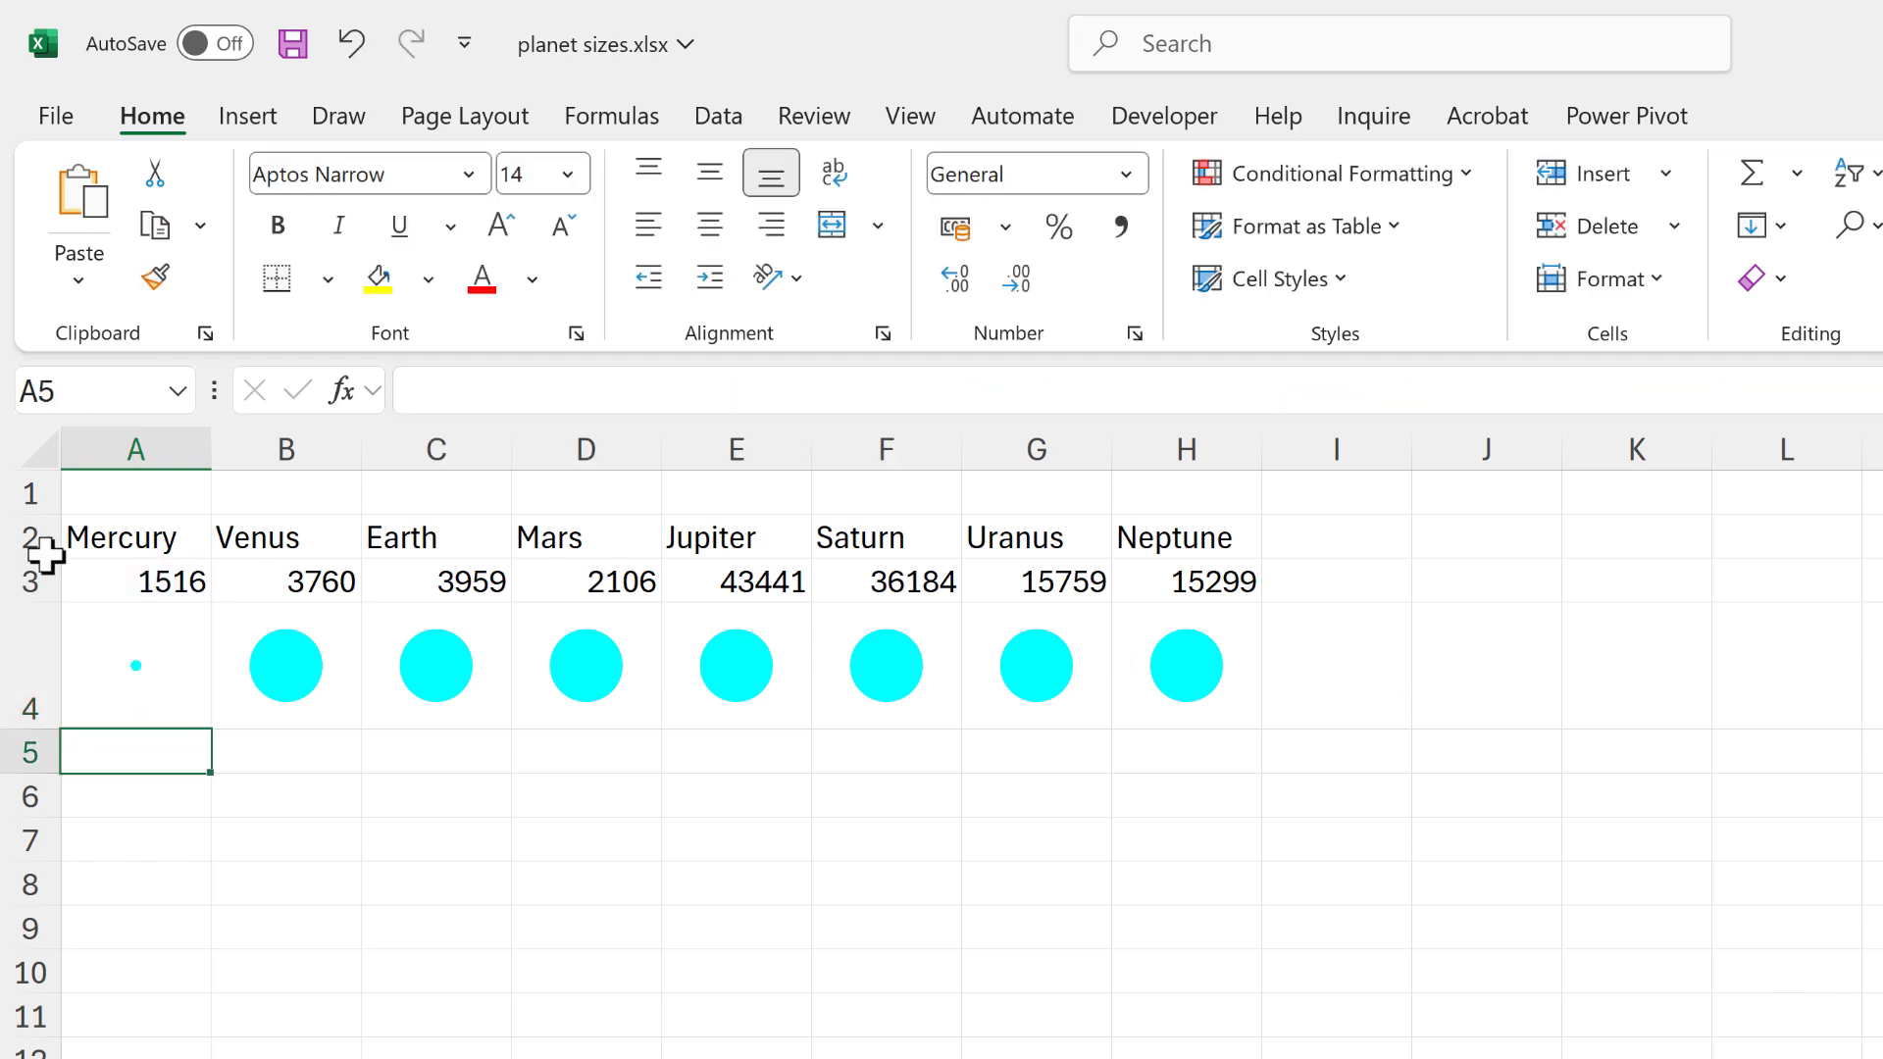
{"action": "left_click", "coordinate": [172, 685]}
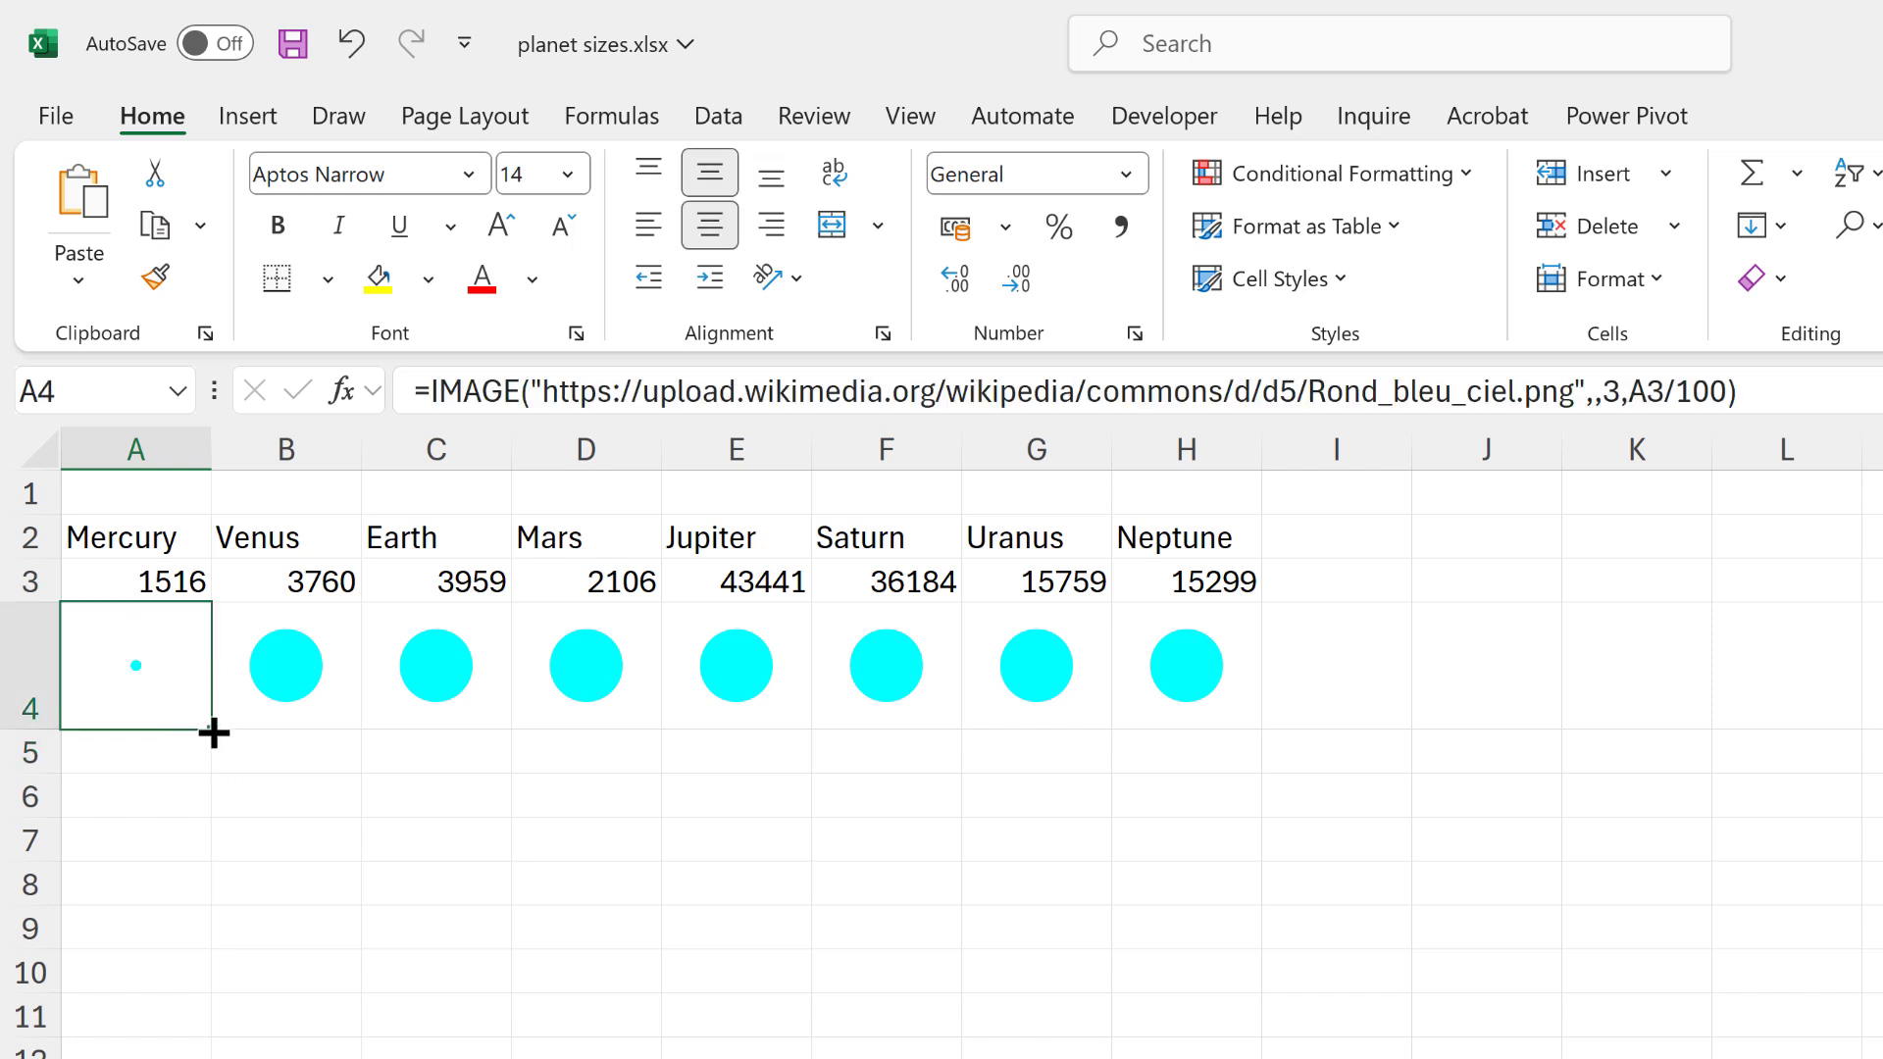
{"action": "left_click_drag", "start_coordinate": [210, 731], "coordinate": [1227, 756]}
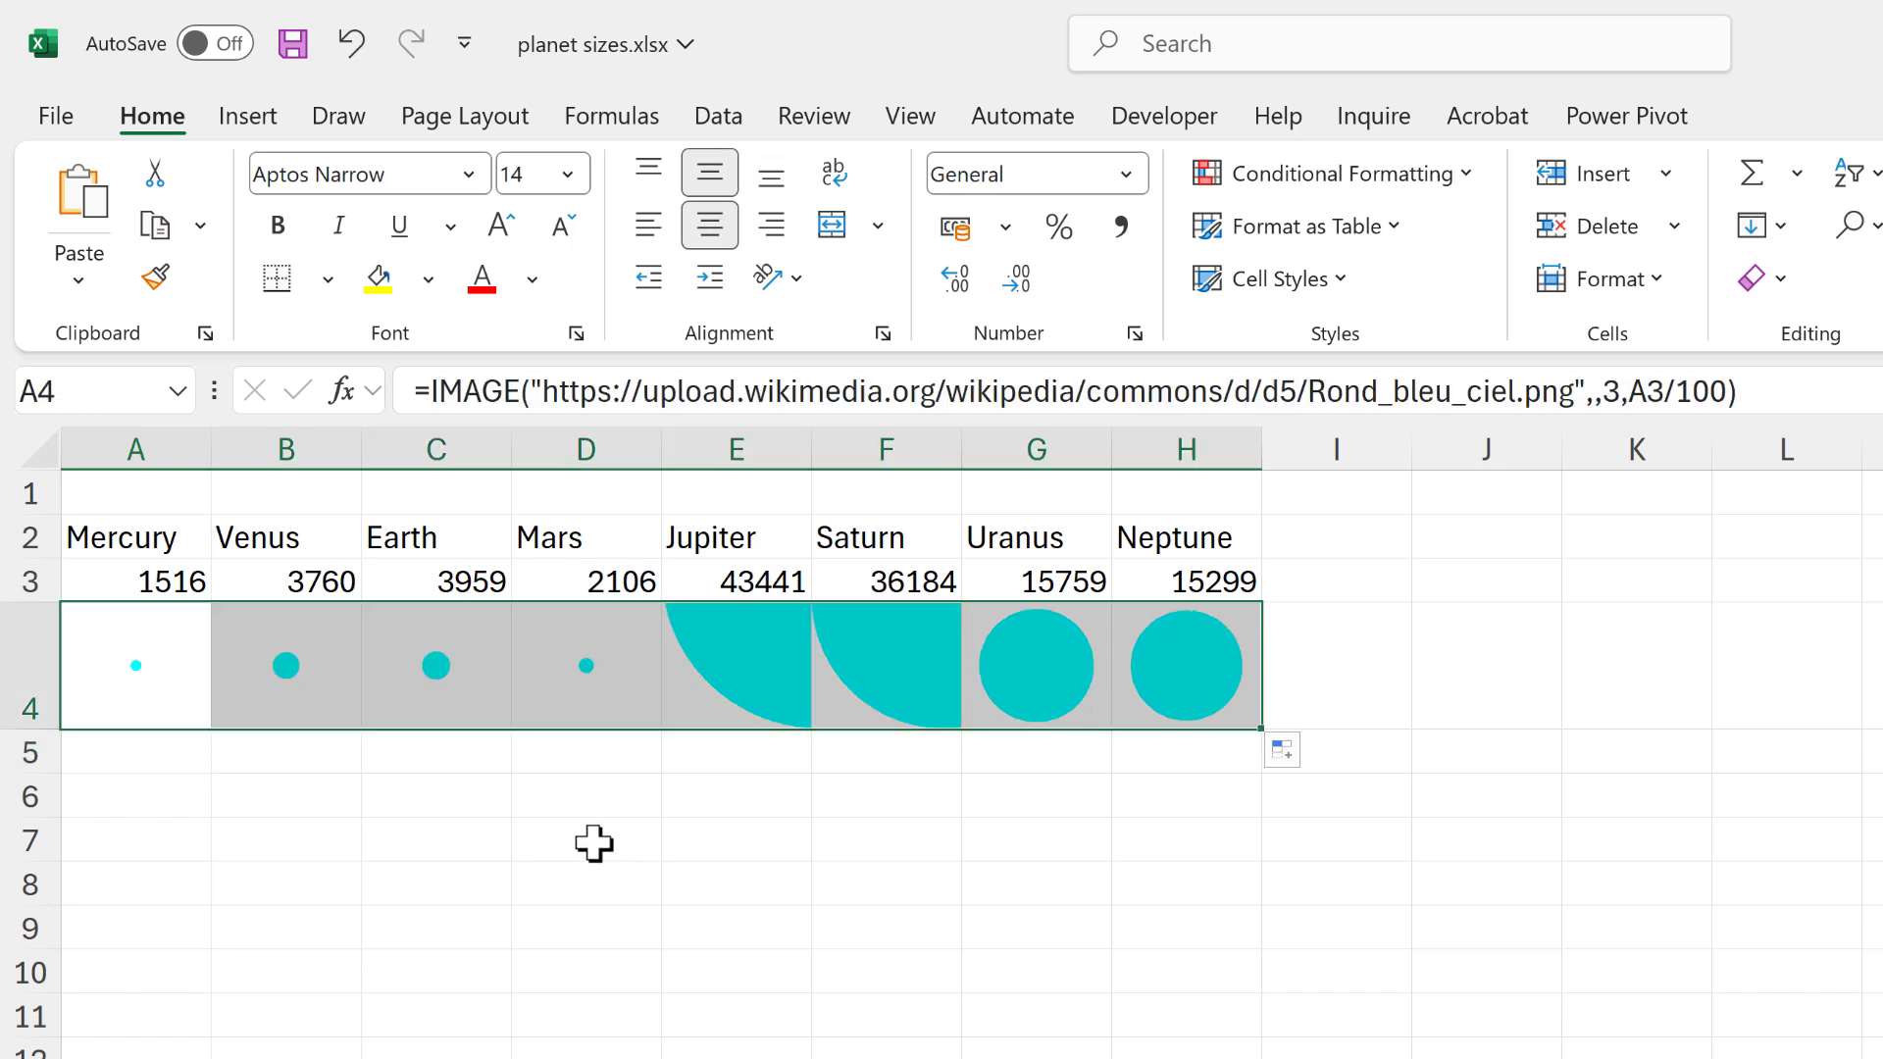
Make row 4 taller and widen the Jupiter and Saturn columns to fit their circles.
{"action": "left_click", "coordinate": [26, 665]}
{"action": "left_click_drag", "start_coordinate": [30, 730], "coordinate": [21, 928]}
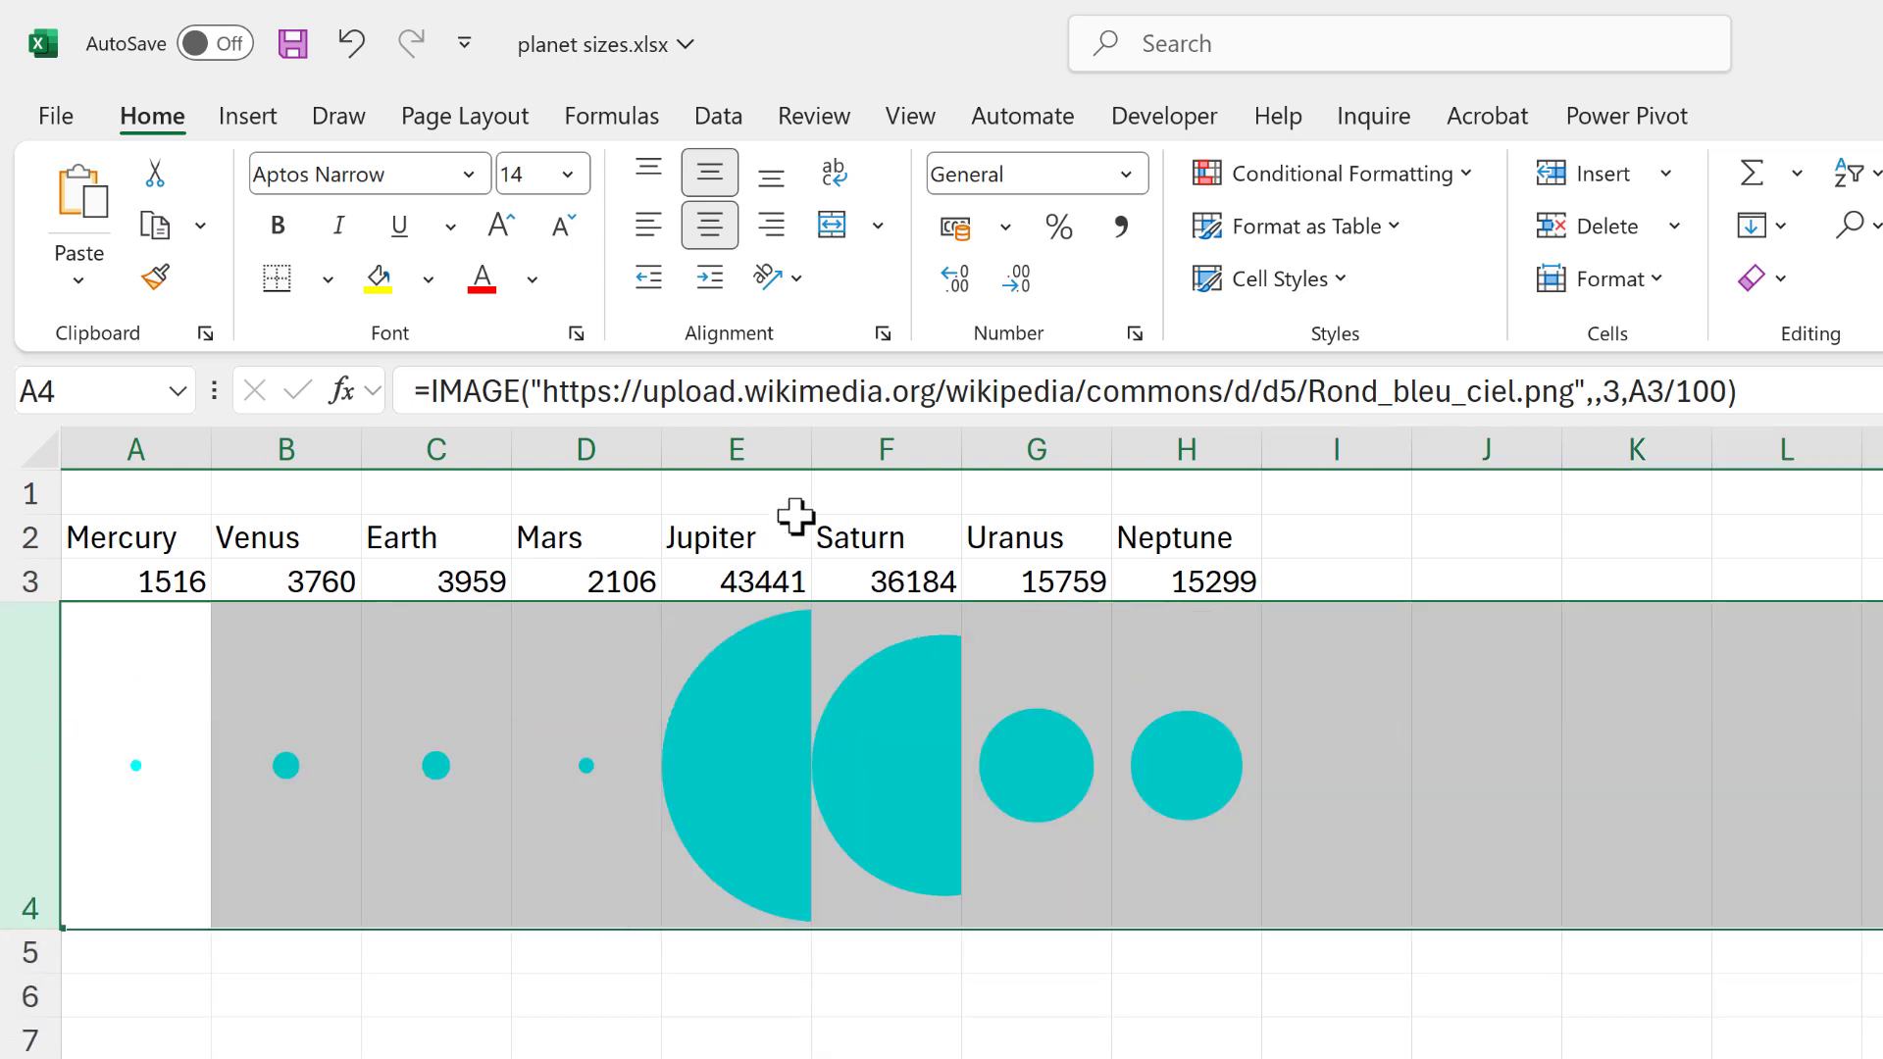
{"action": "left_click", "coordinate": [748, 450]}
{"action": "left_click_drag", "start_coordinate": [814, 446], "coordinate": [1002, 440]}
{"action": "left_click", "coordinate": [1086, 447]}
{"action": "left_click_drag", "start_coordinate": [1157, 448], "coordinate": [1302, 436]}
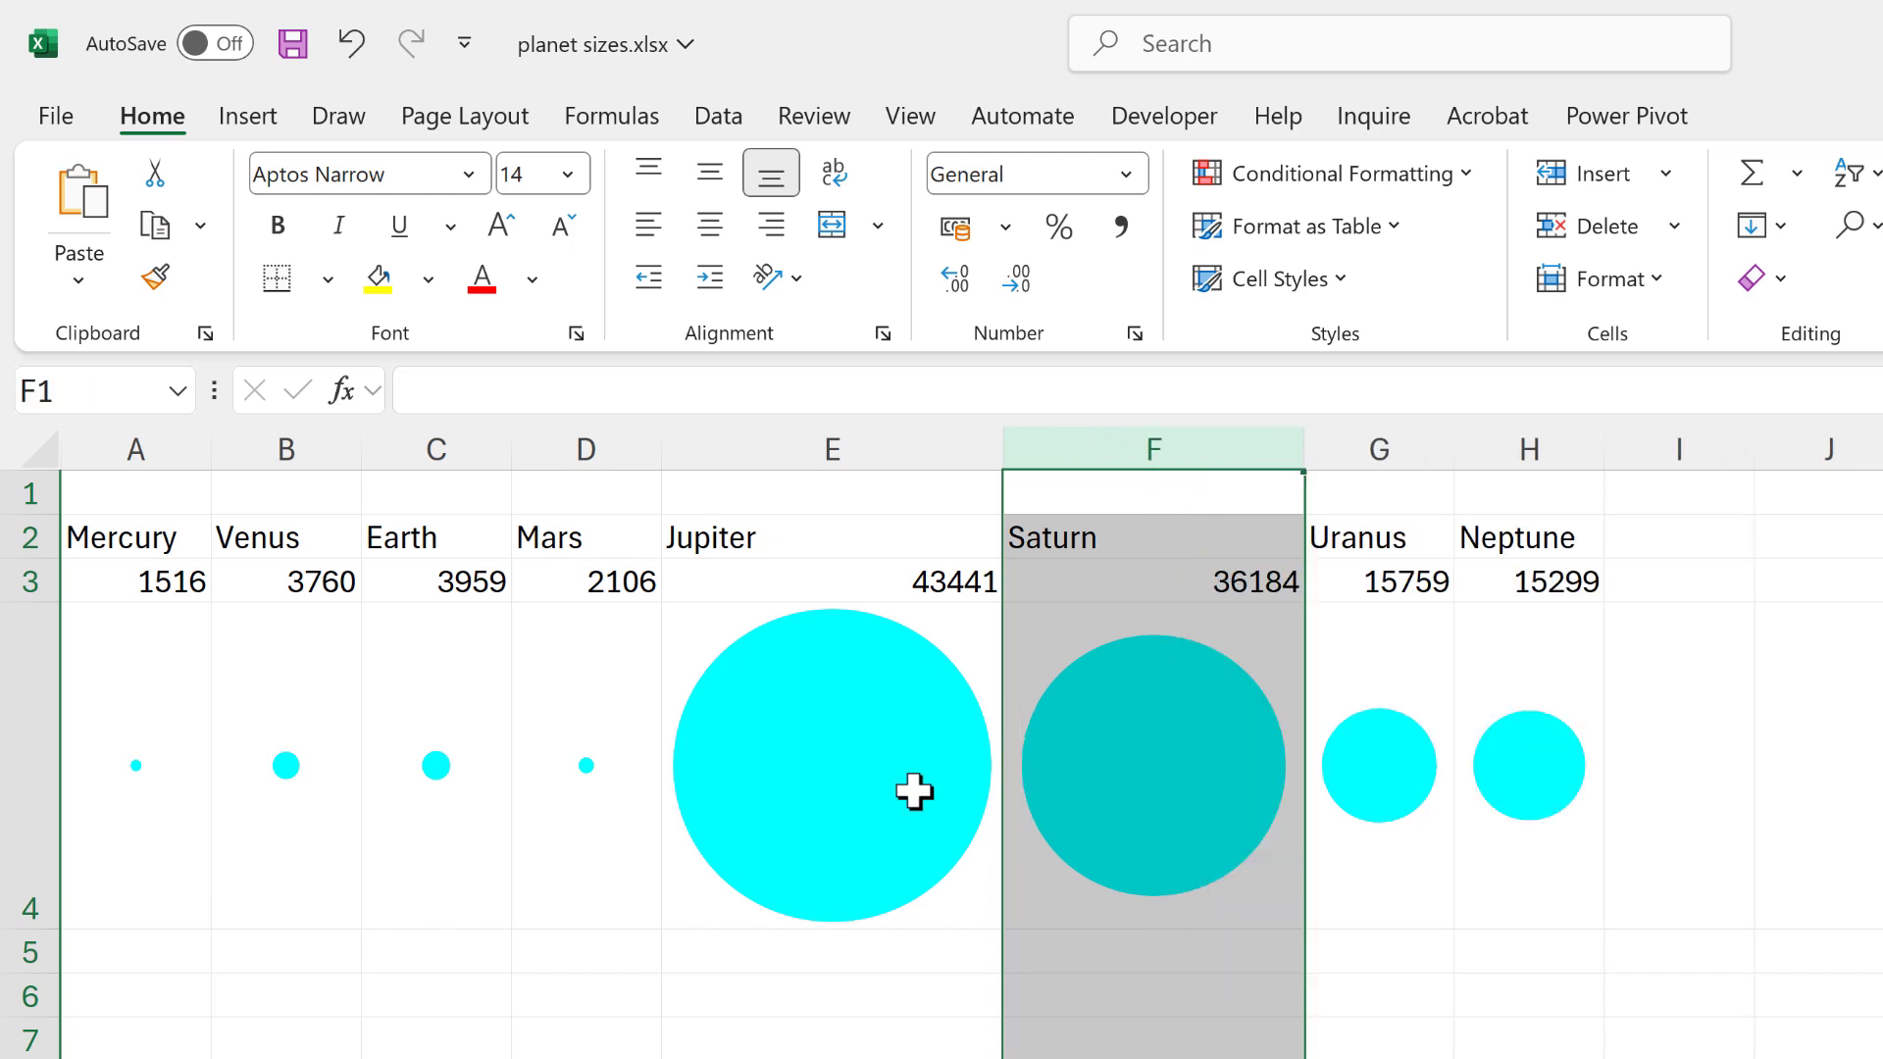
{"action": "left_click", "coordinate": [437, 1050]}
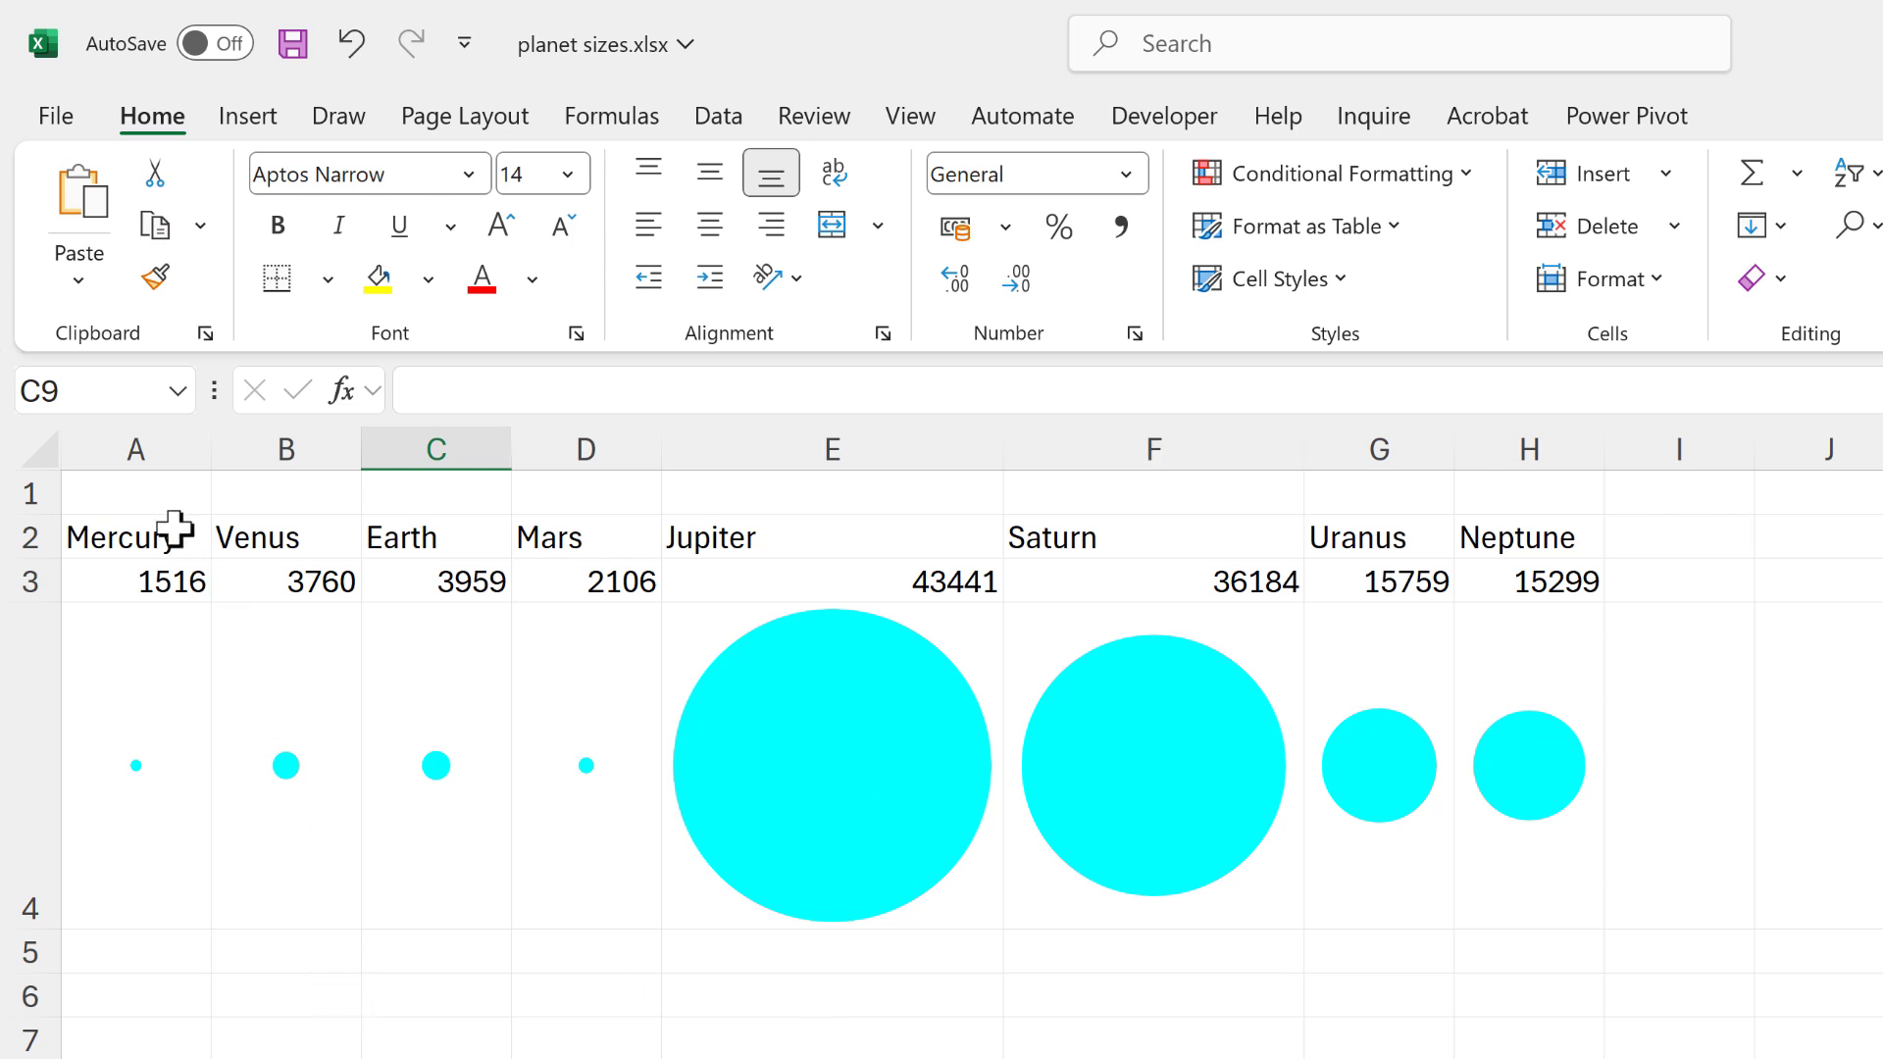
{"action": "left_click_drag", "start_coordinate": [171, 533], "coordinate": [1568, 592]}
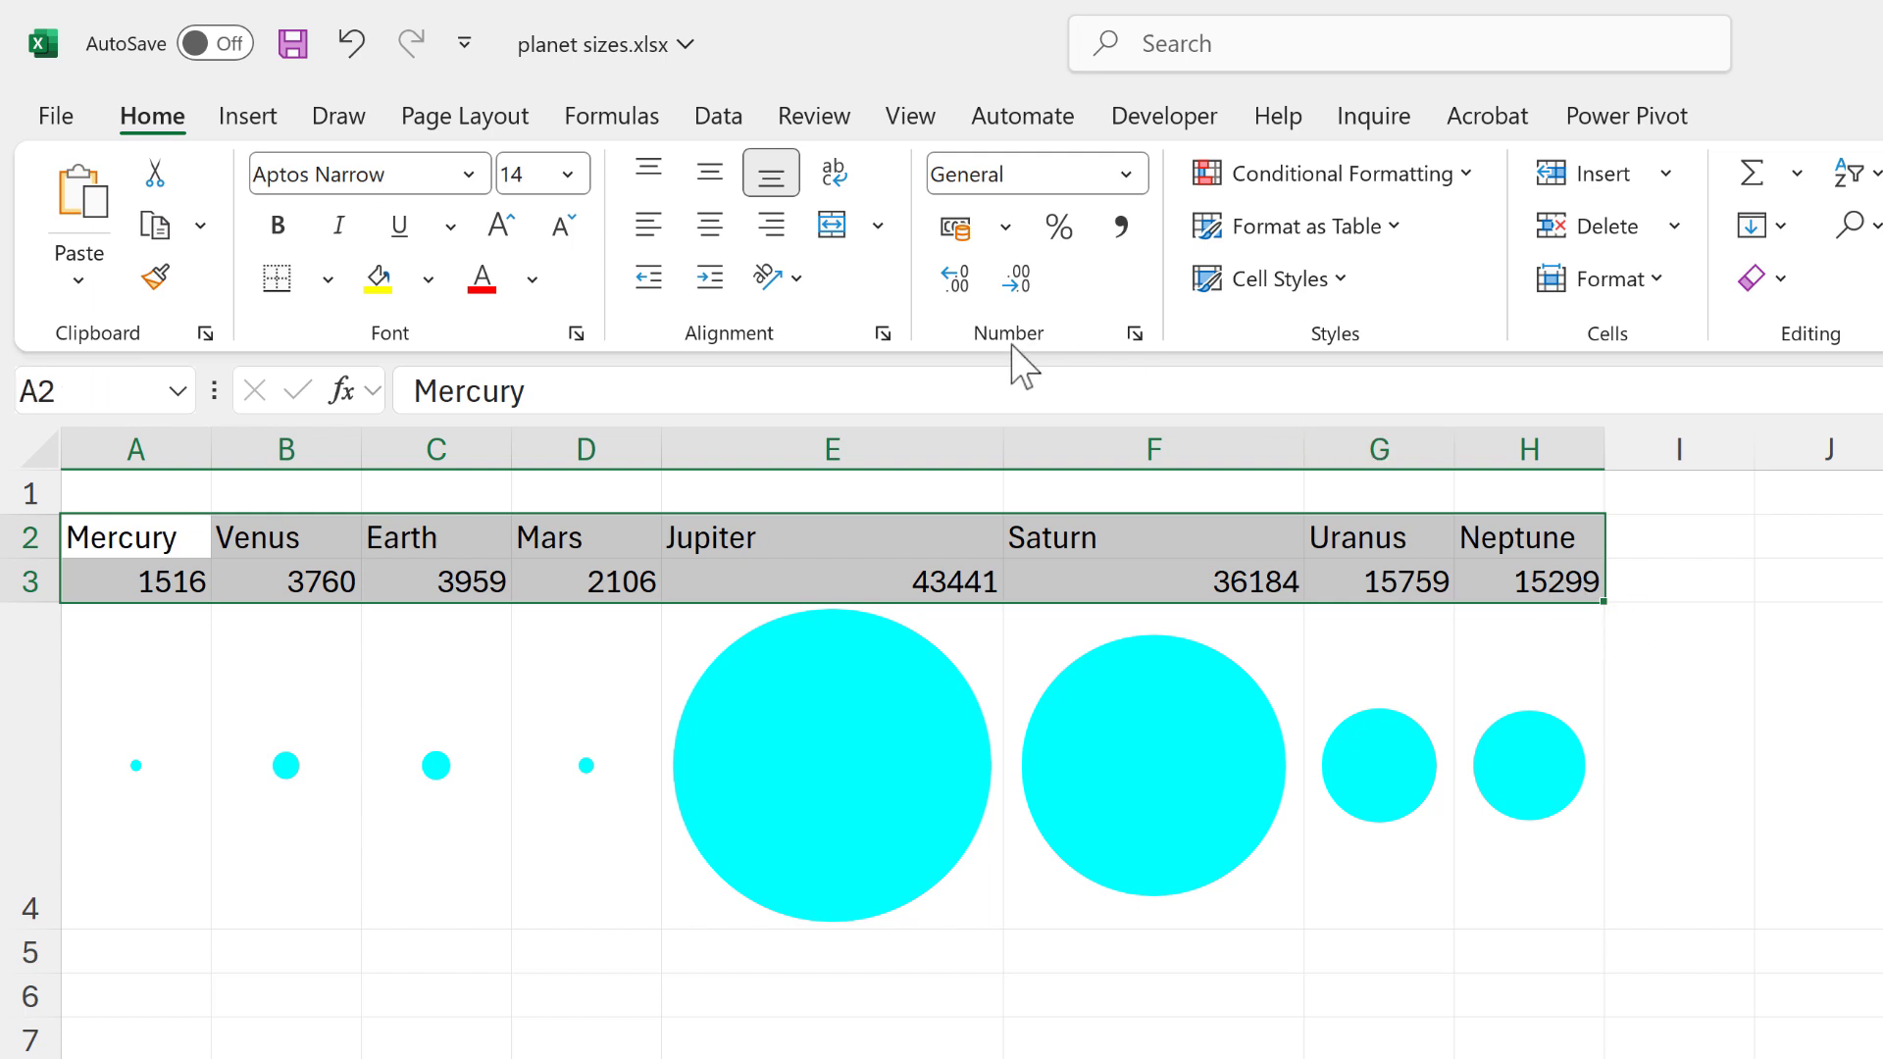
Center the planet names and radii, formatting radii as numbers with 0 decimals and thousands separators.
{"action": "left_click", "coordinate": [723, 226]}
{"action": "left_click_drag", "start_coordinate": [166, 581], "coordinate": [1530, 581]}
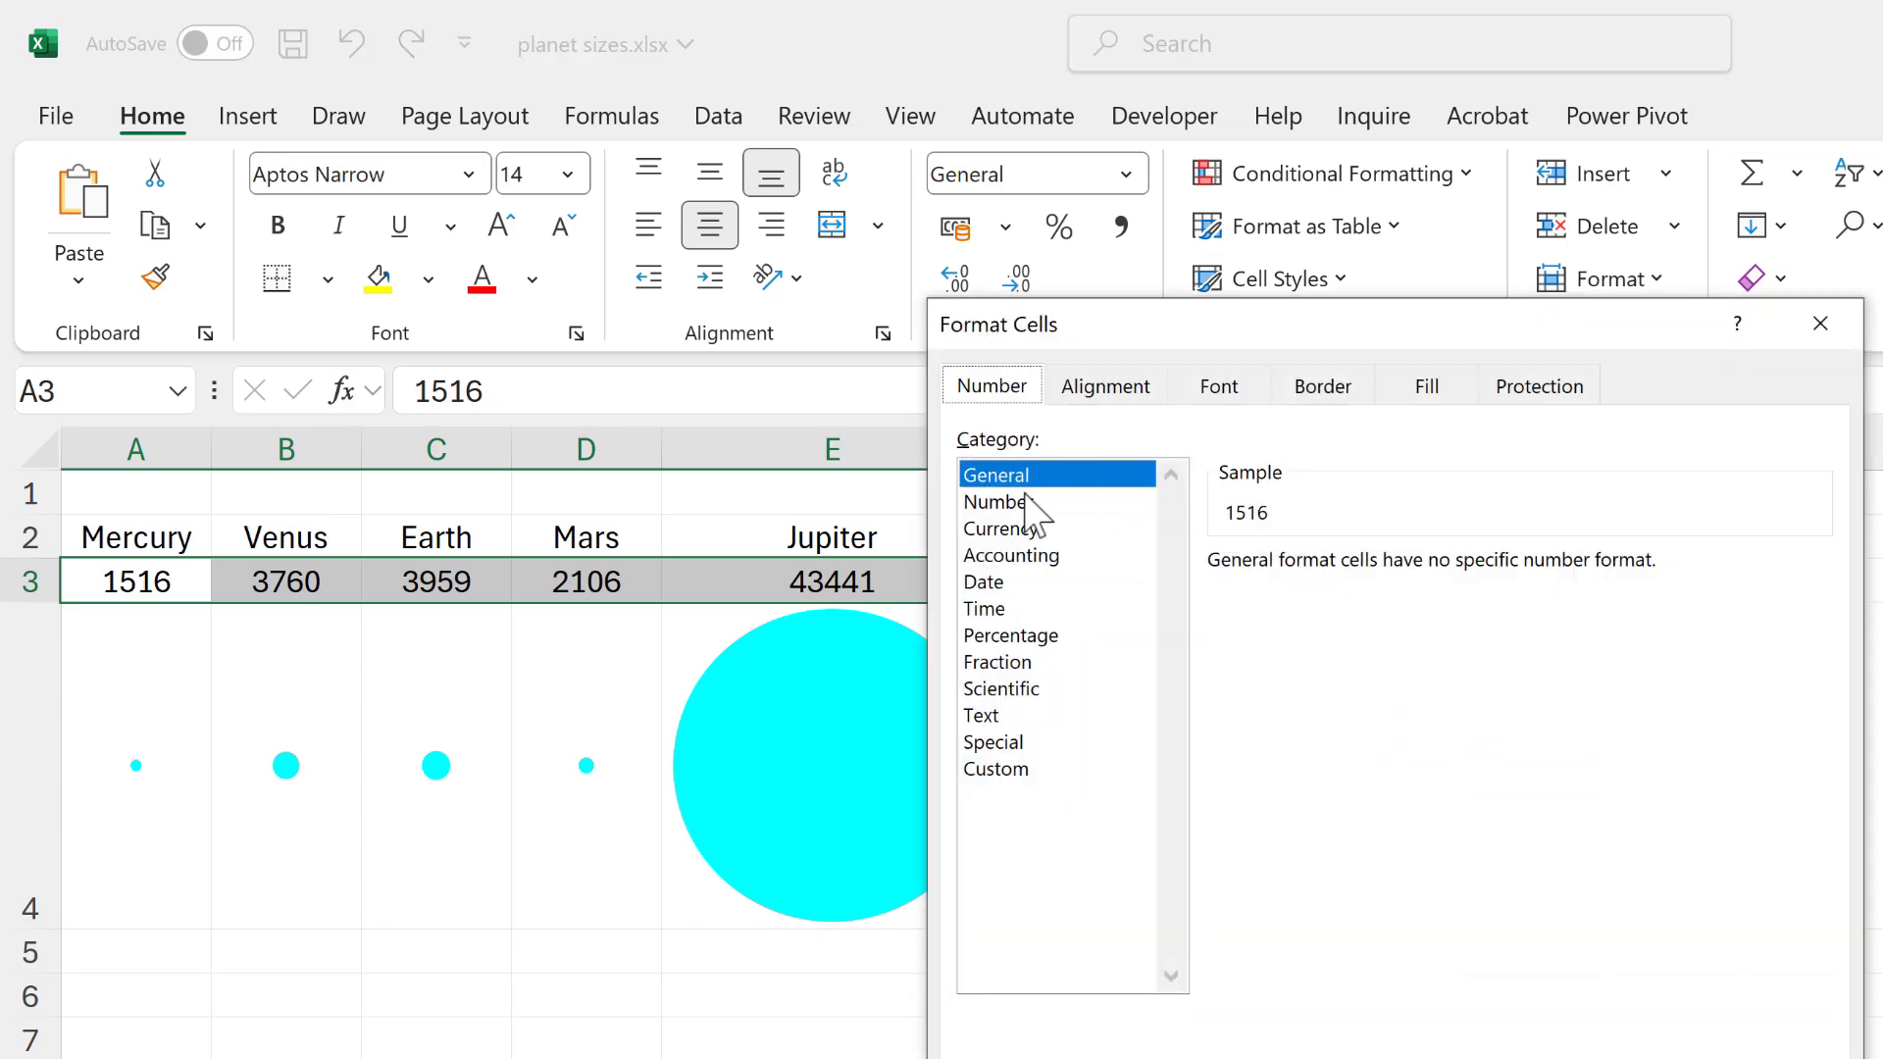
{"action": "left_click", "coordinate": [1015, 505]}
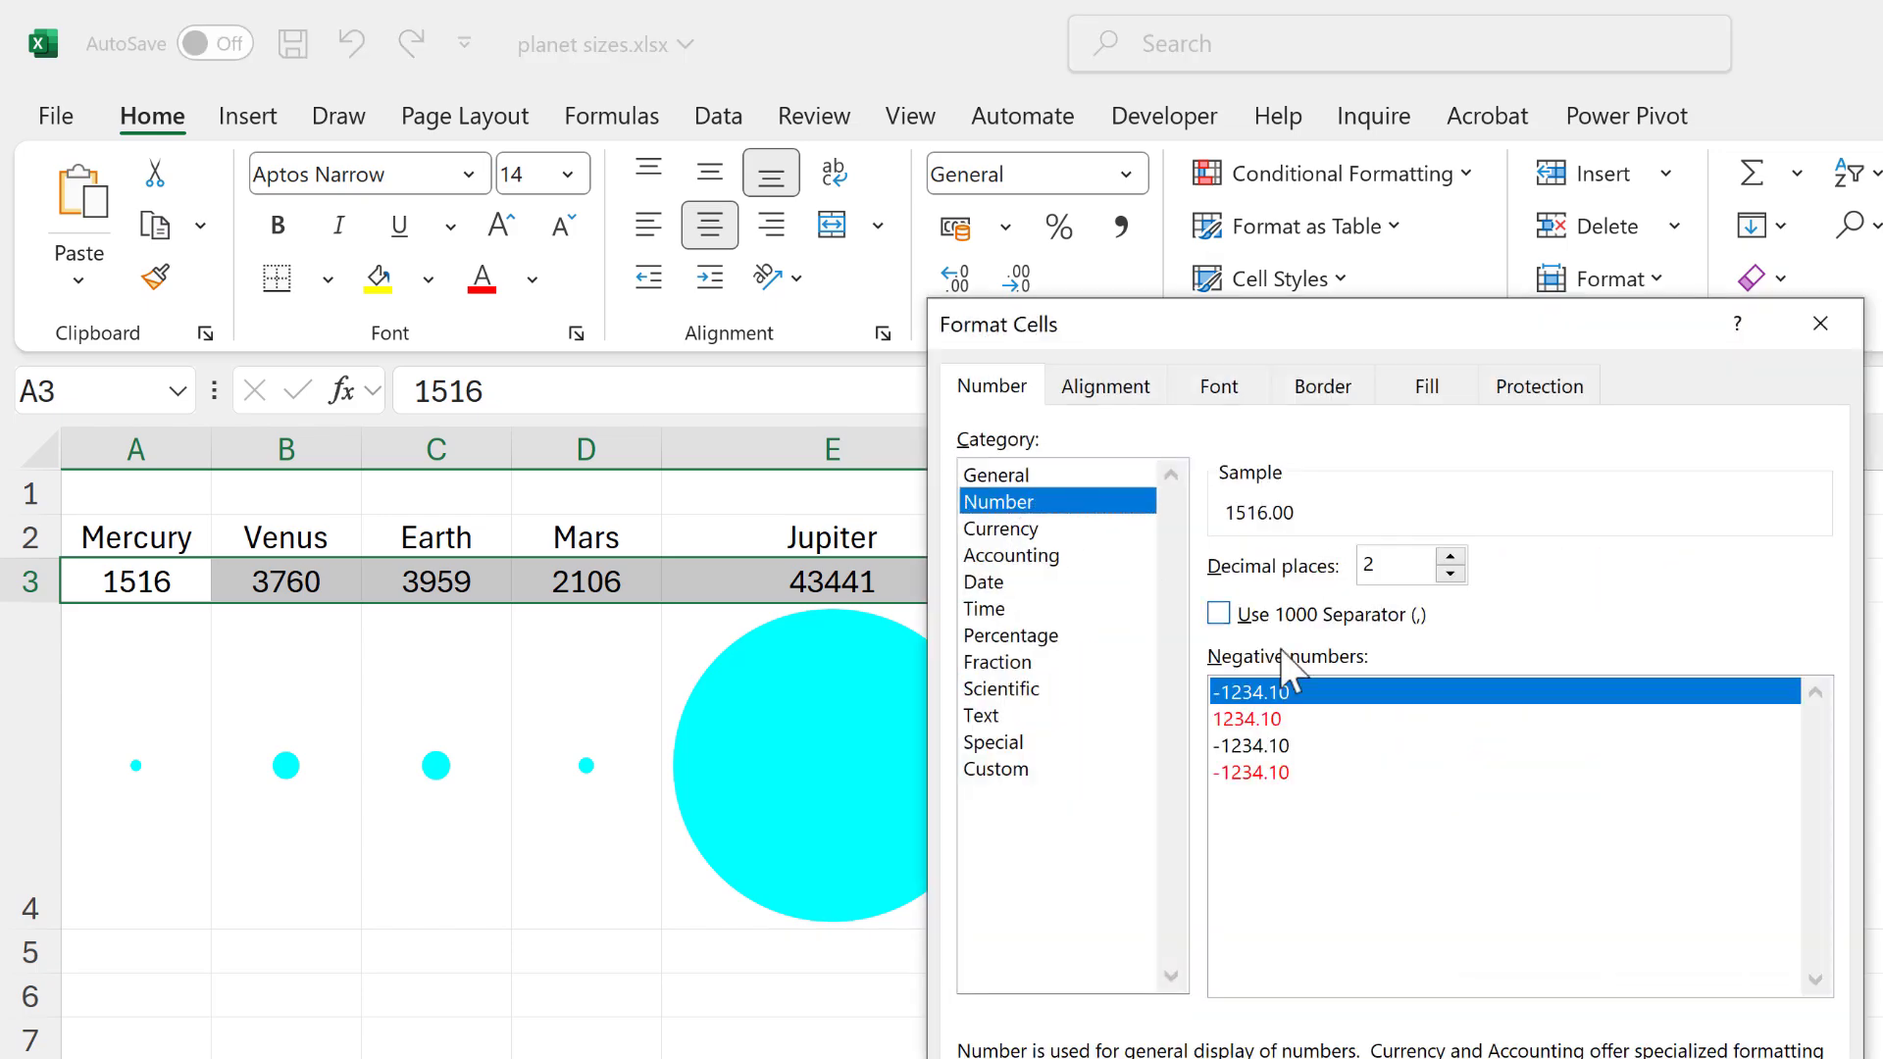
{"action": "left_click", "coordinate": [1220, 615]}
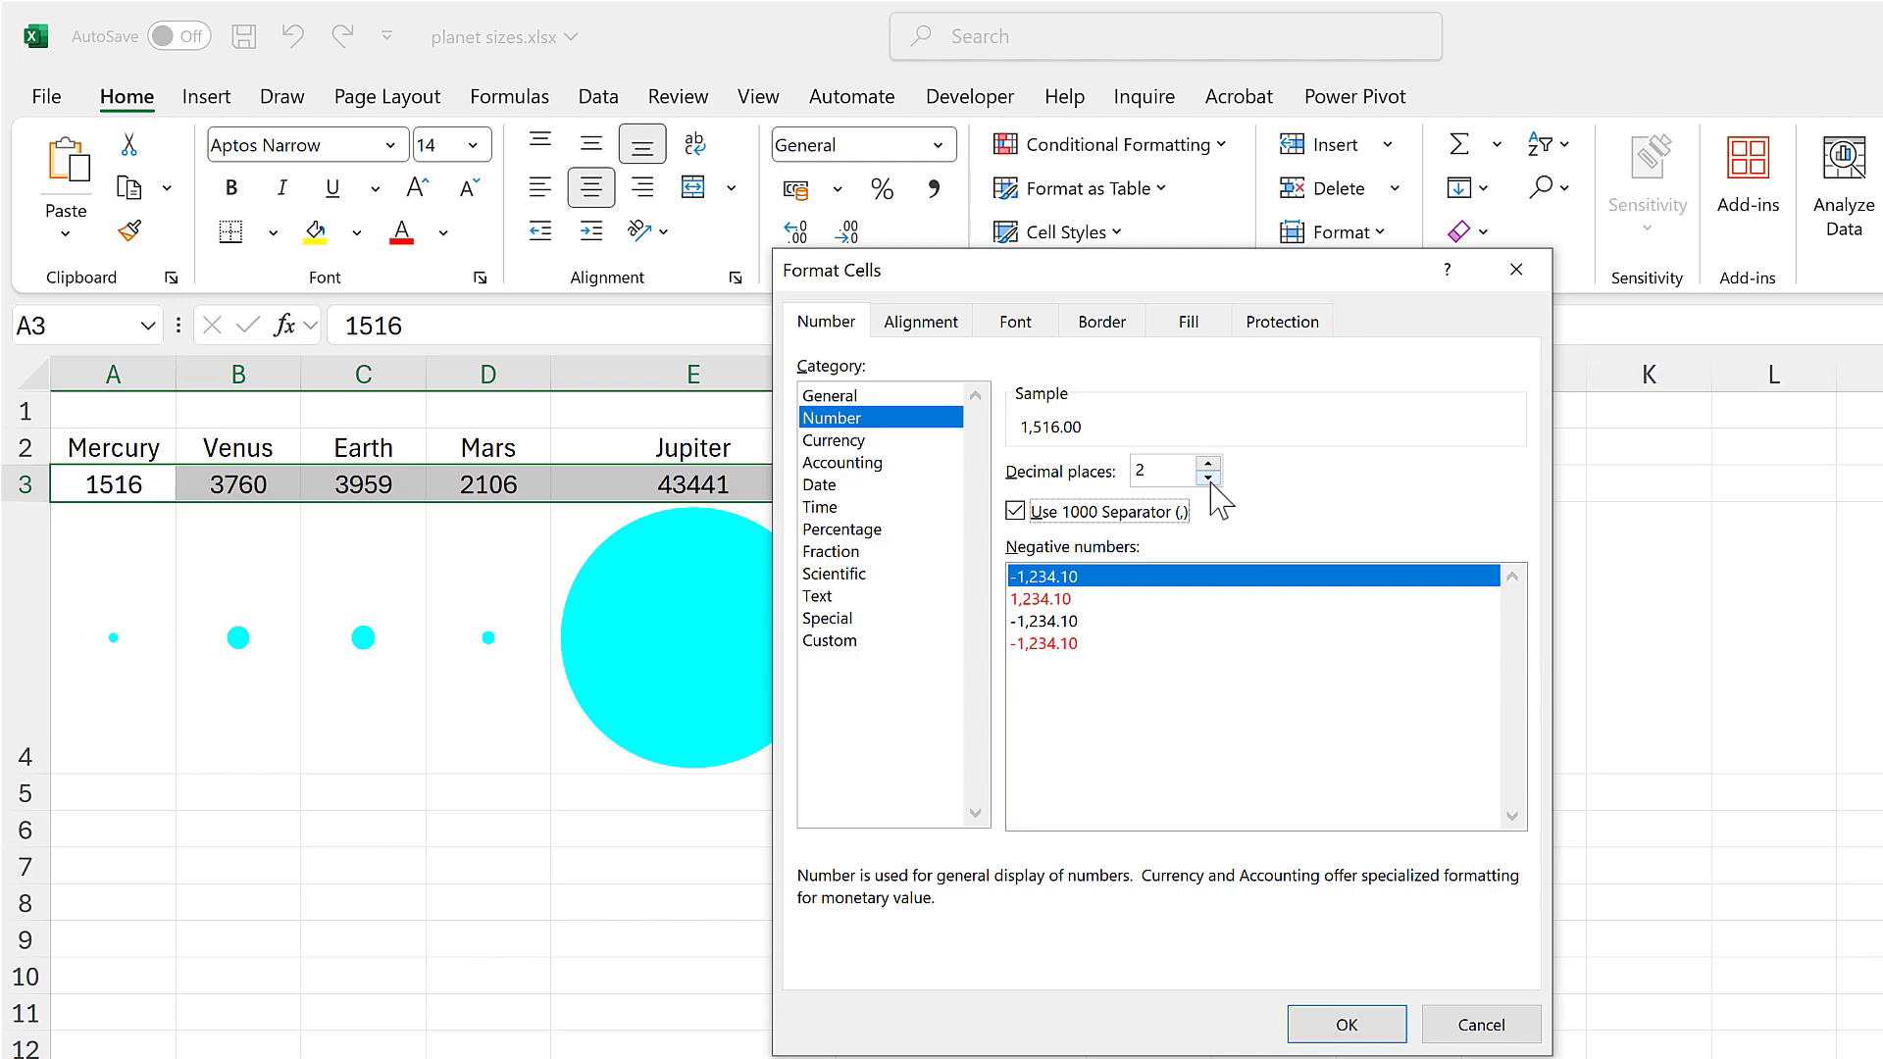
{"action": "left_click", "coordinate": [1450, 574]}
{"action": "left_click", "coordinate": [1451, 574]}
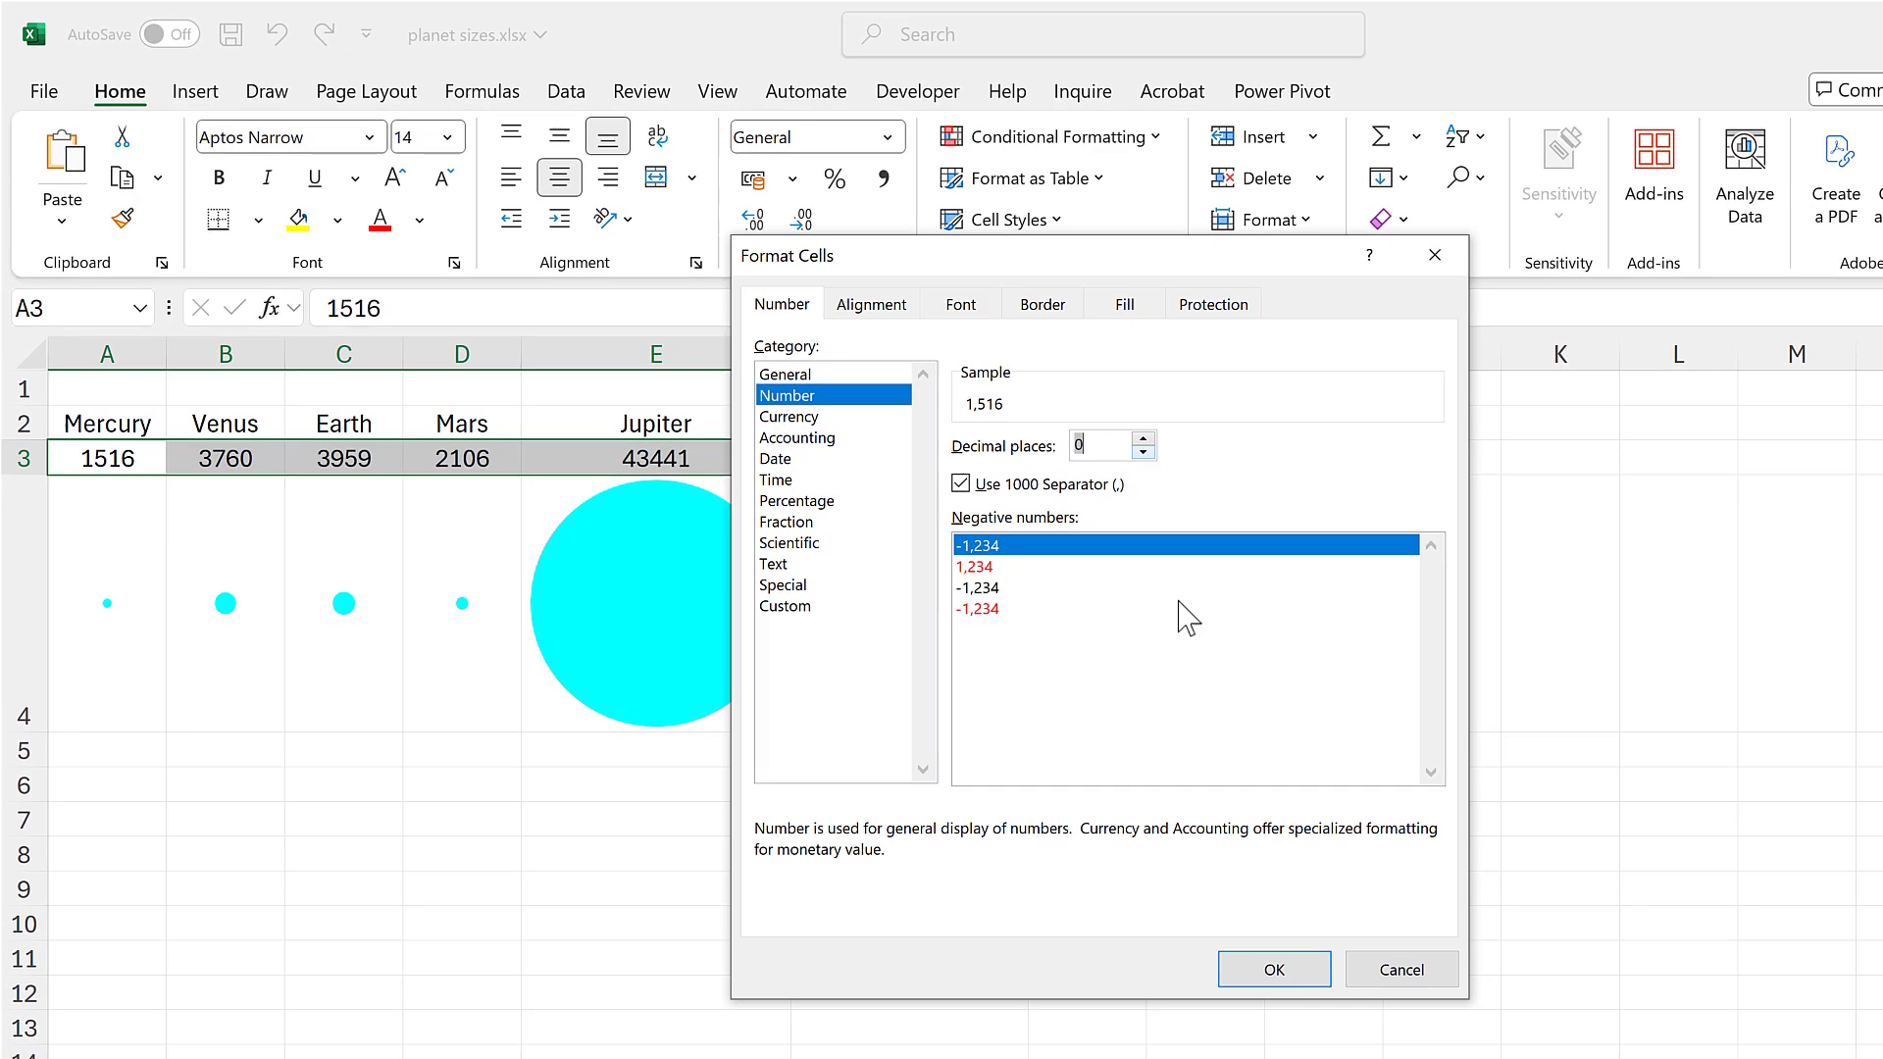
{"action": "left_click", "coordinate": [1255, 976]}
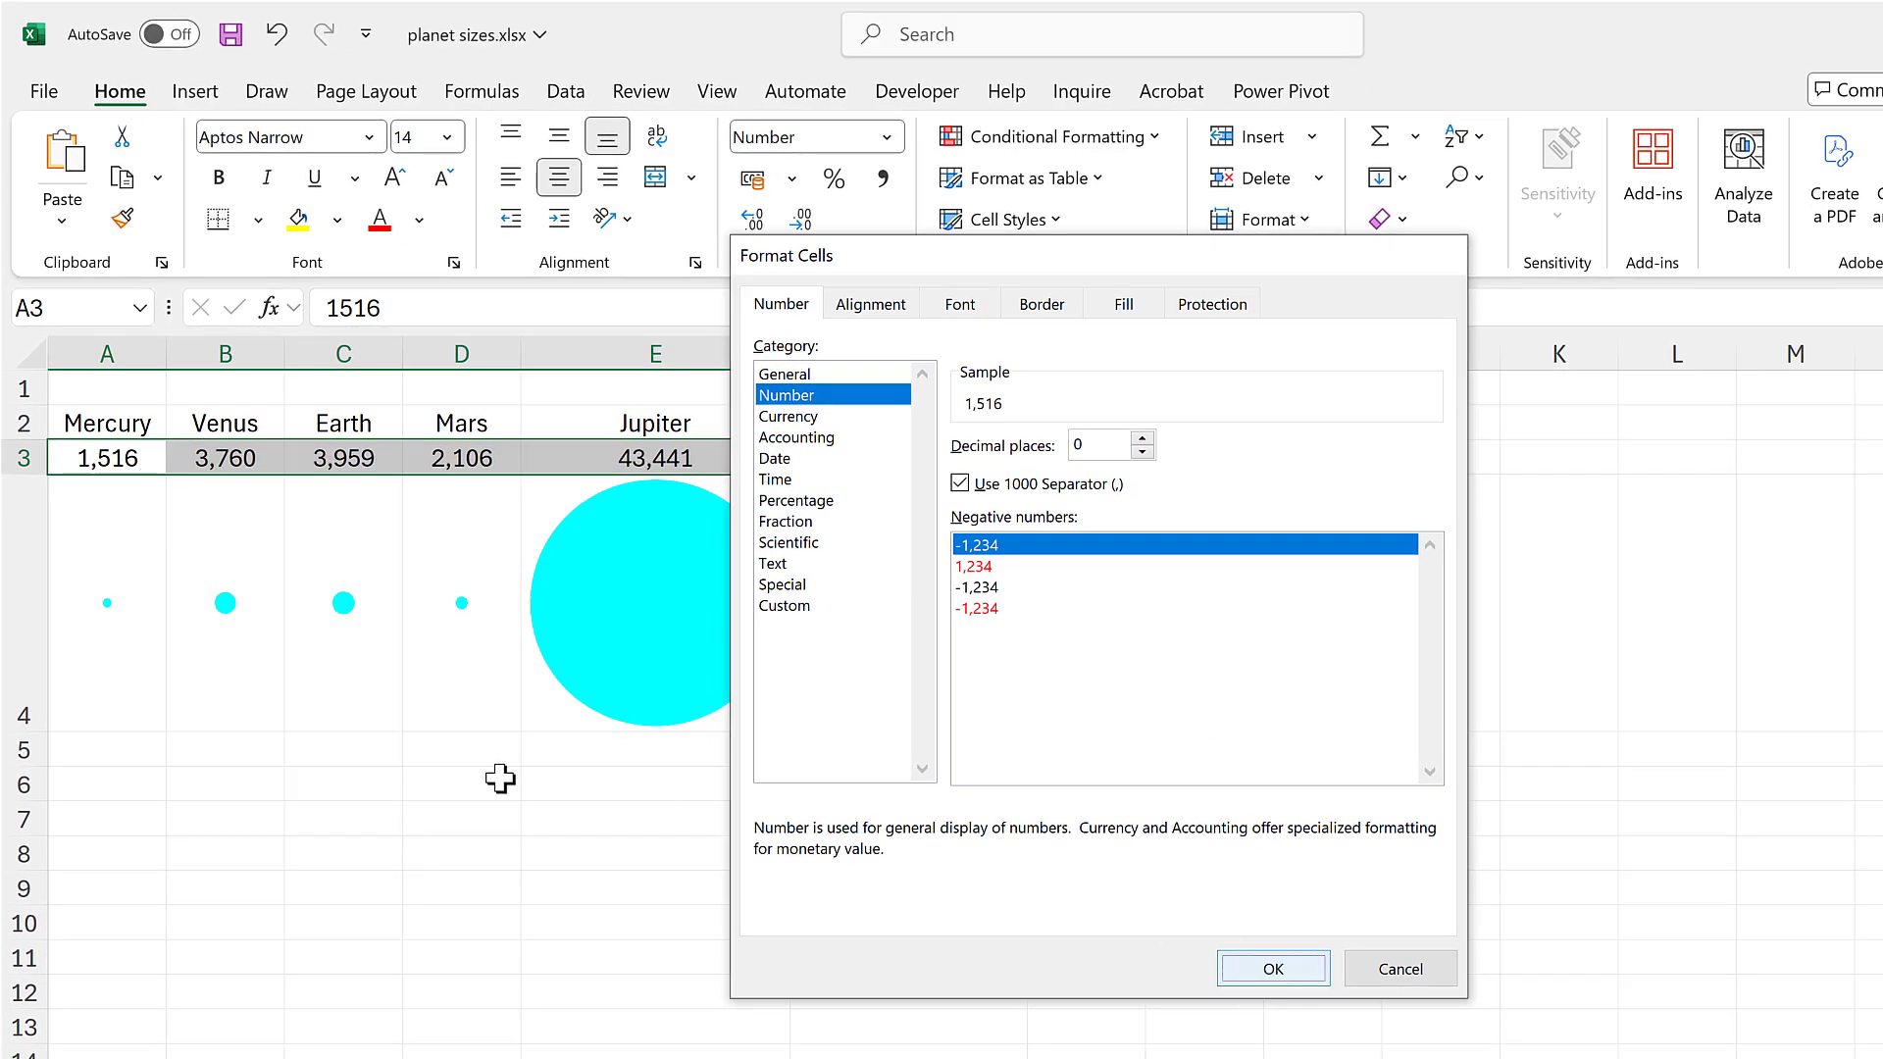
{"action": "left_click", "coordinate": [492, 819]}
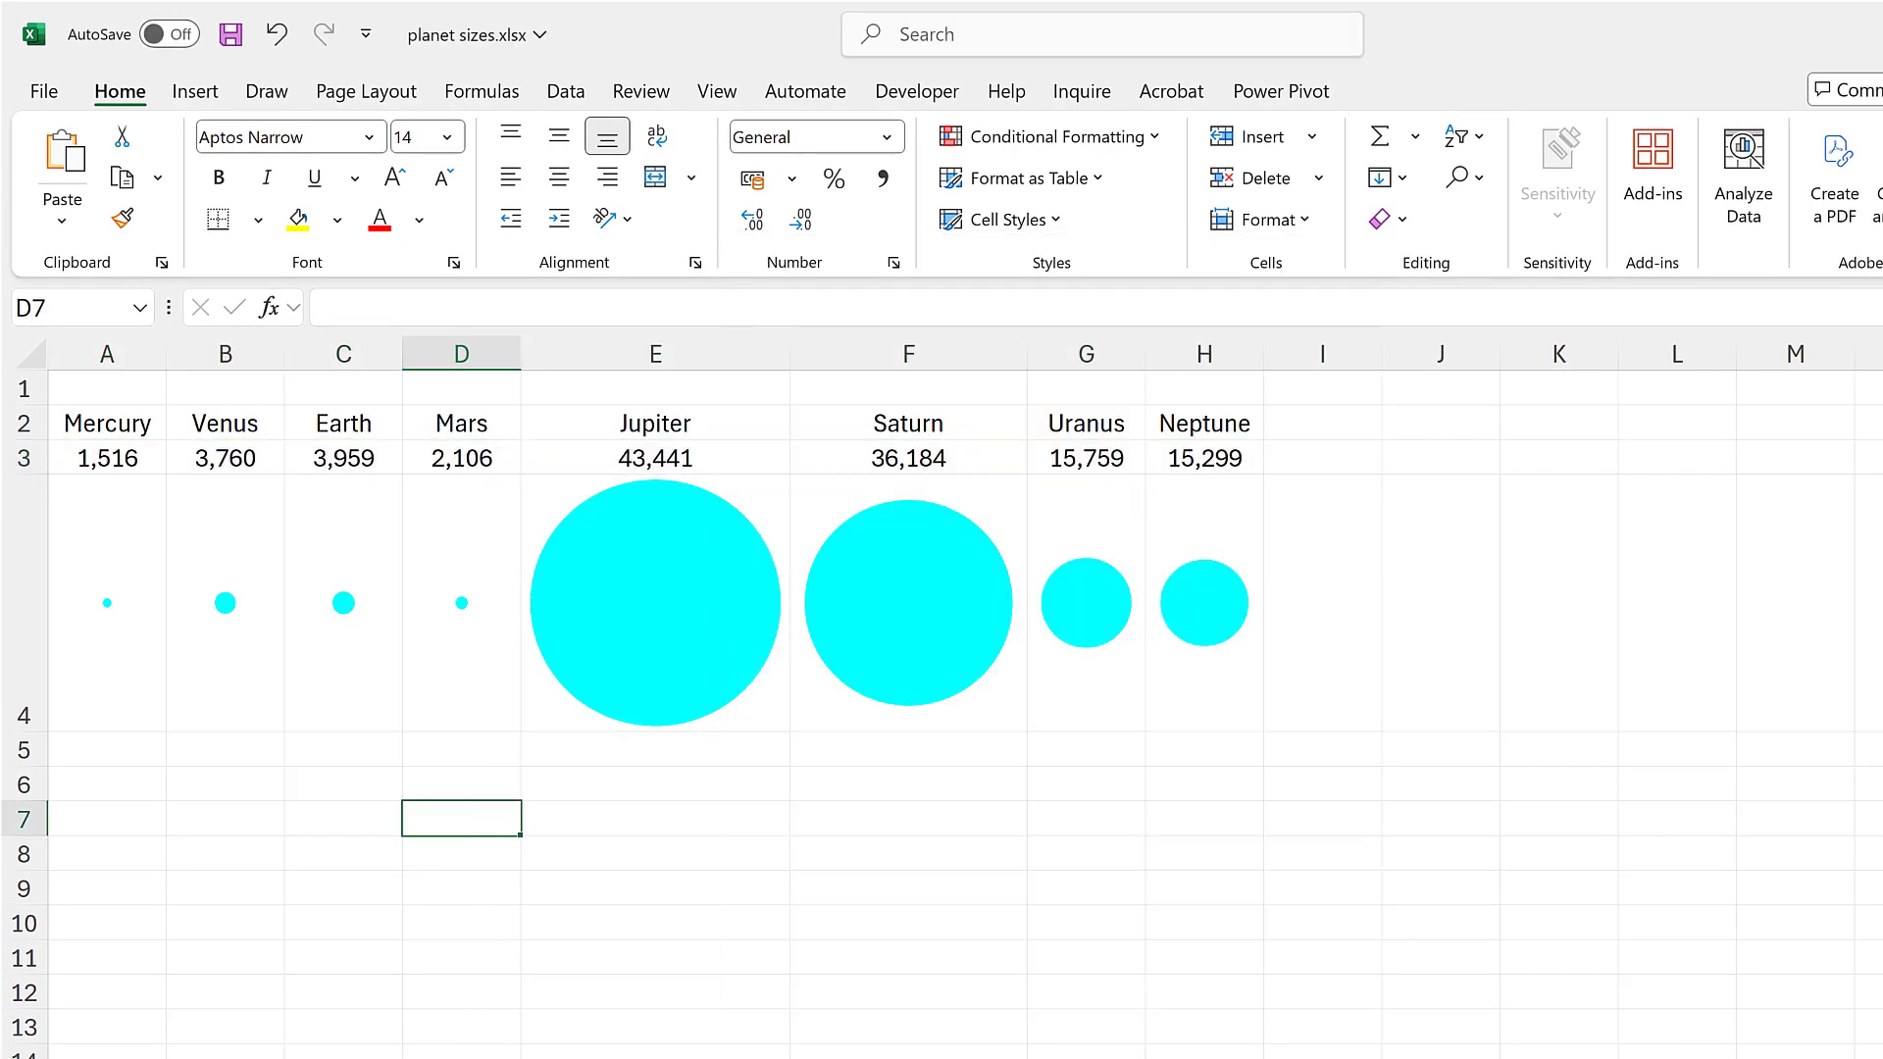
Copy the heading 'The Solar System: Planet Sizes' from the NASA page in Chrome.
{"action": "key", "text": "alt+Tab"}
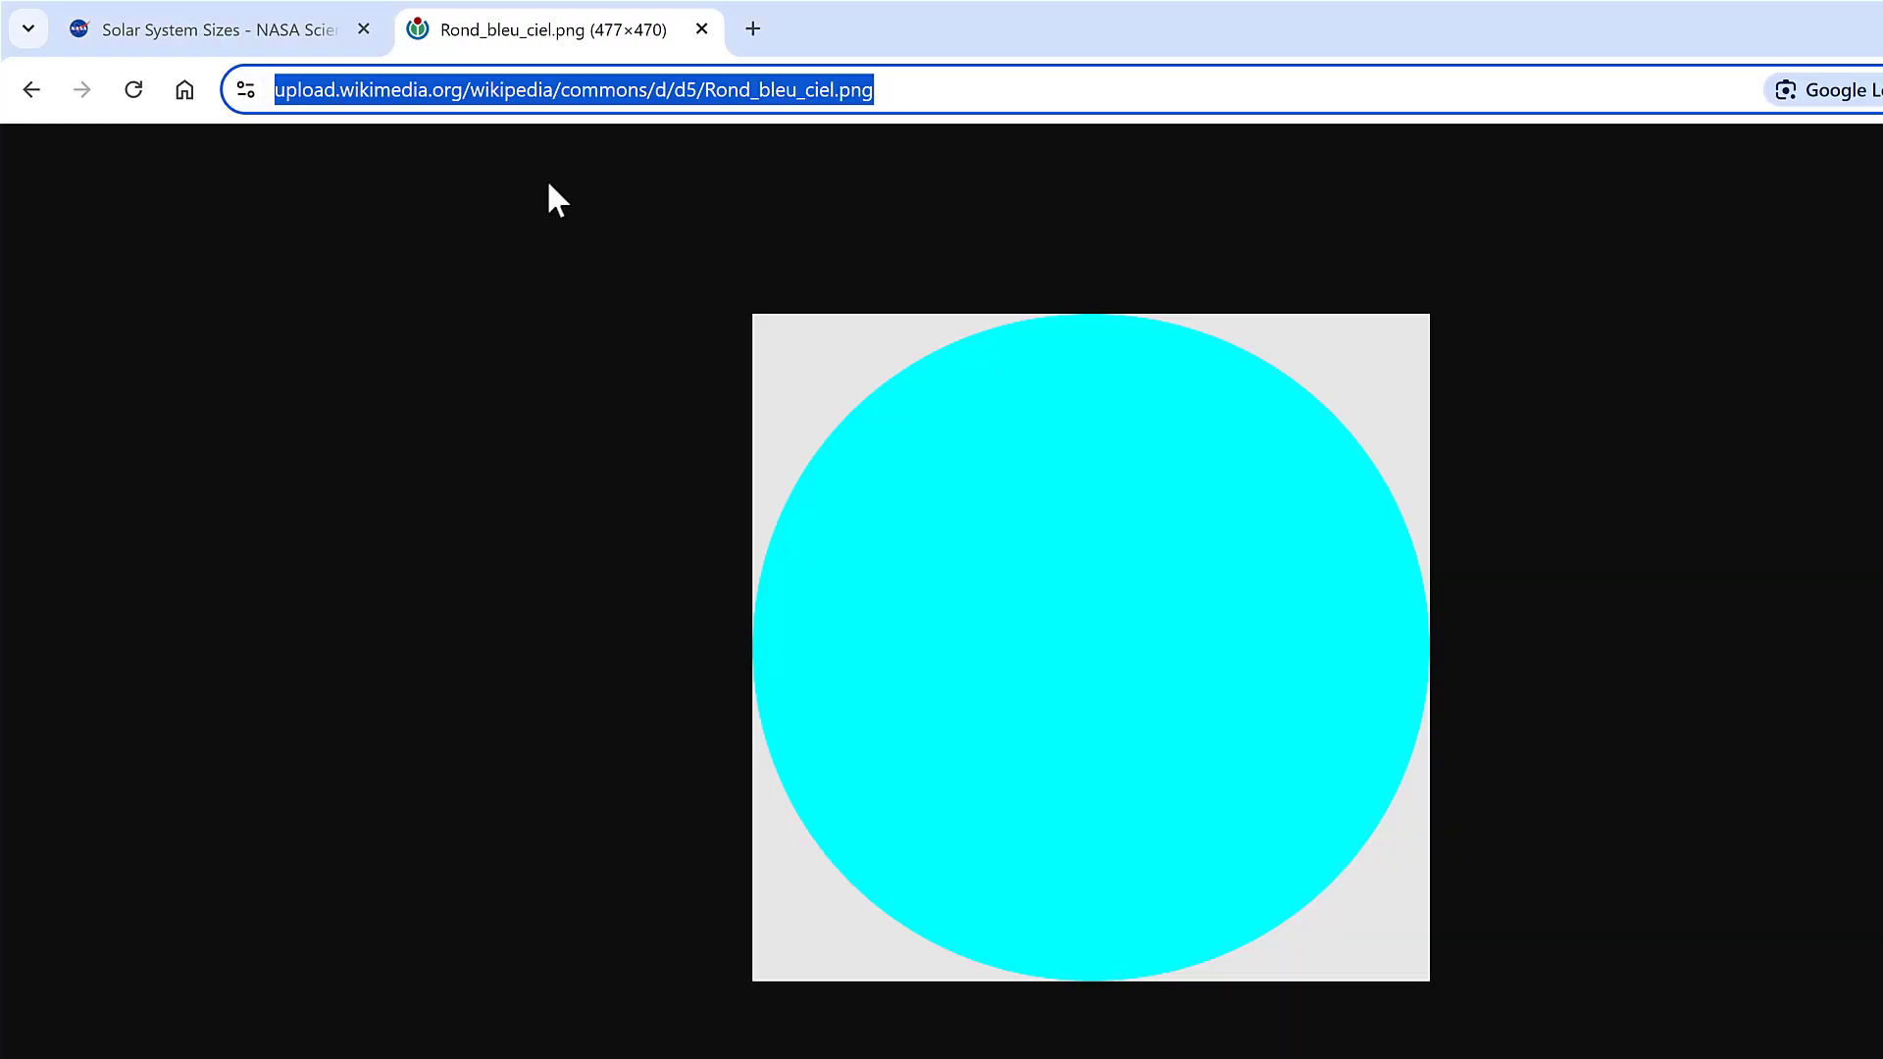
{"action": "left_click", "coordinate": [244, 35]}
{"action": "left_click_drag", "start_coordinate": [800, 220], "coordinate": [396, 228]}
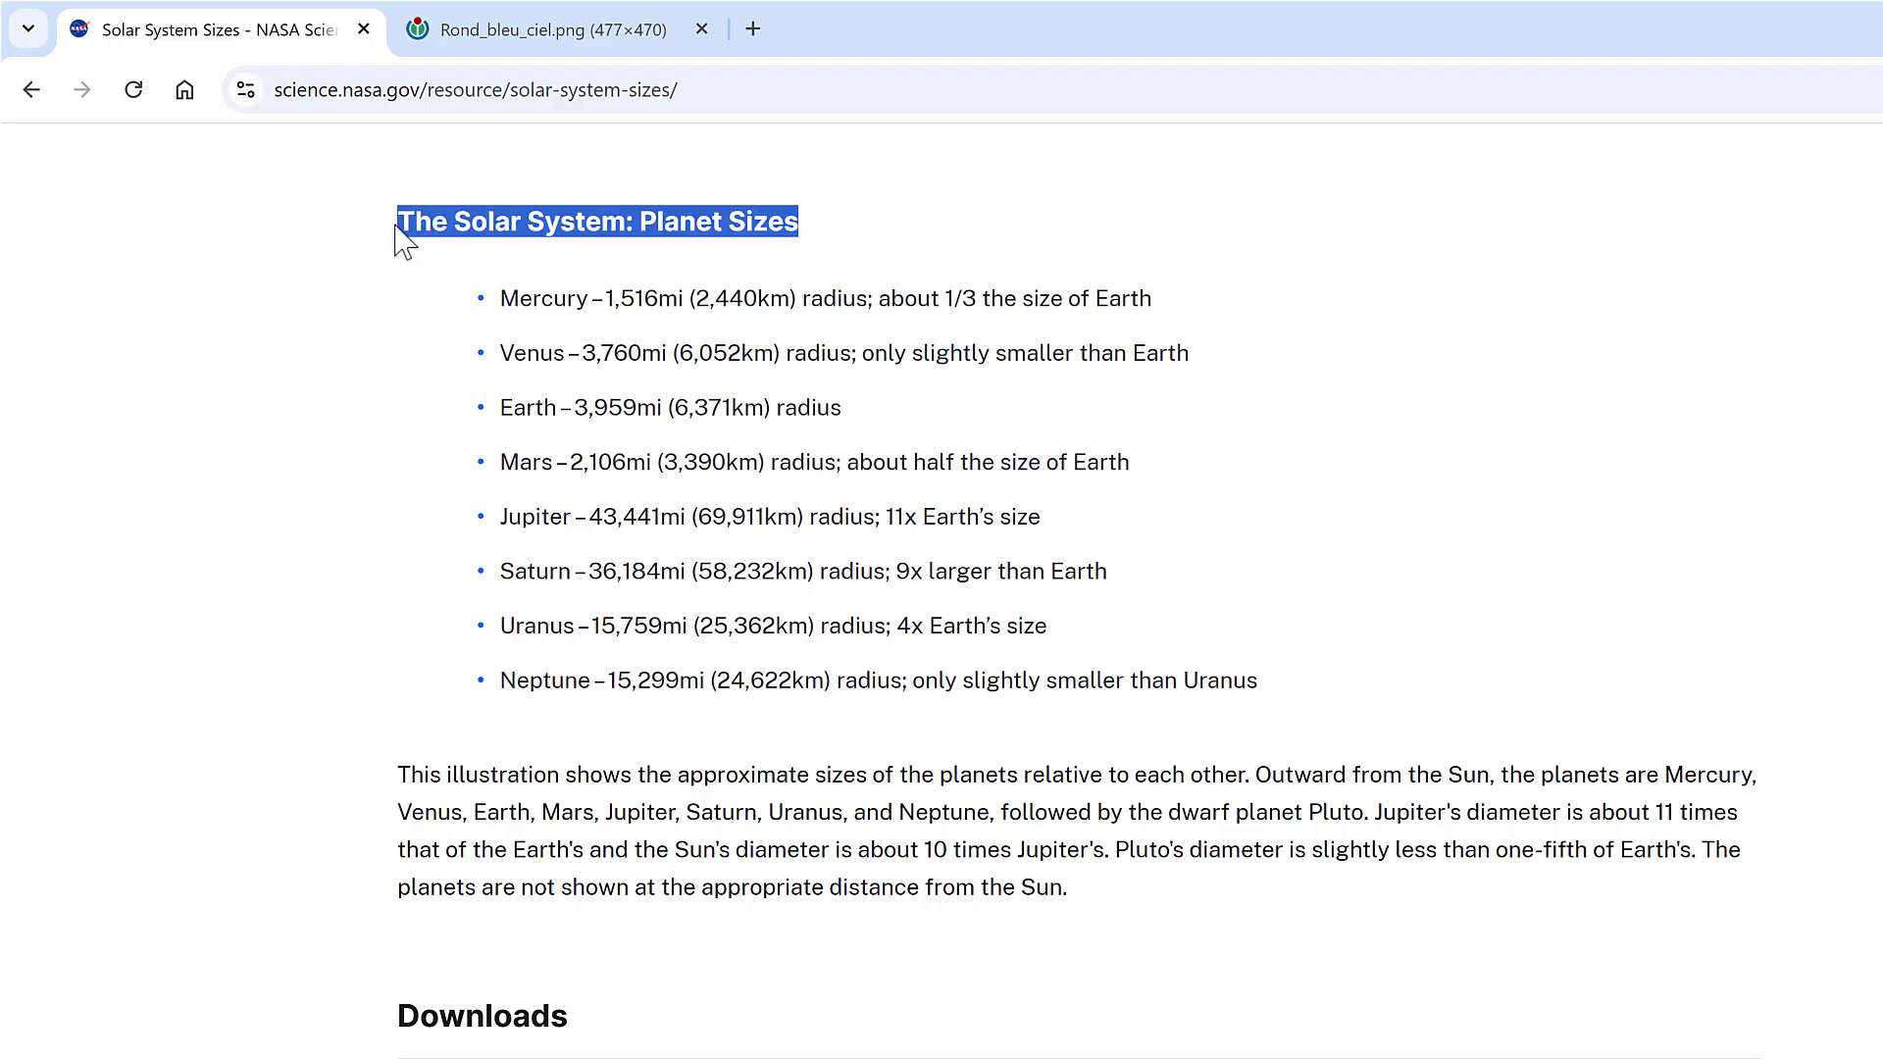
{"action": "key", "text": "ctrl+c"}
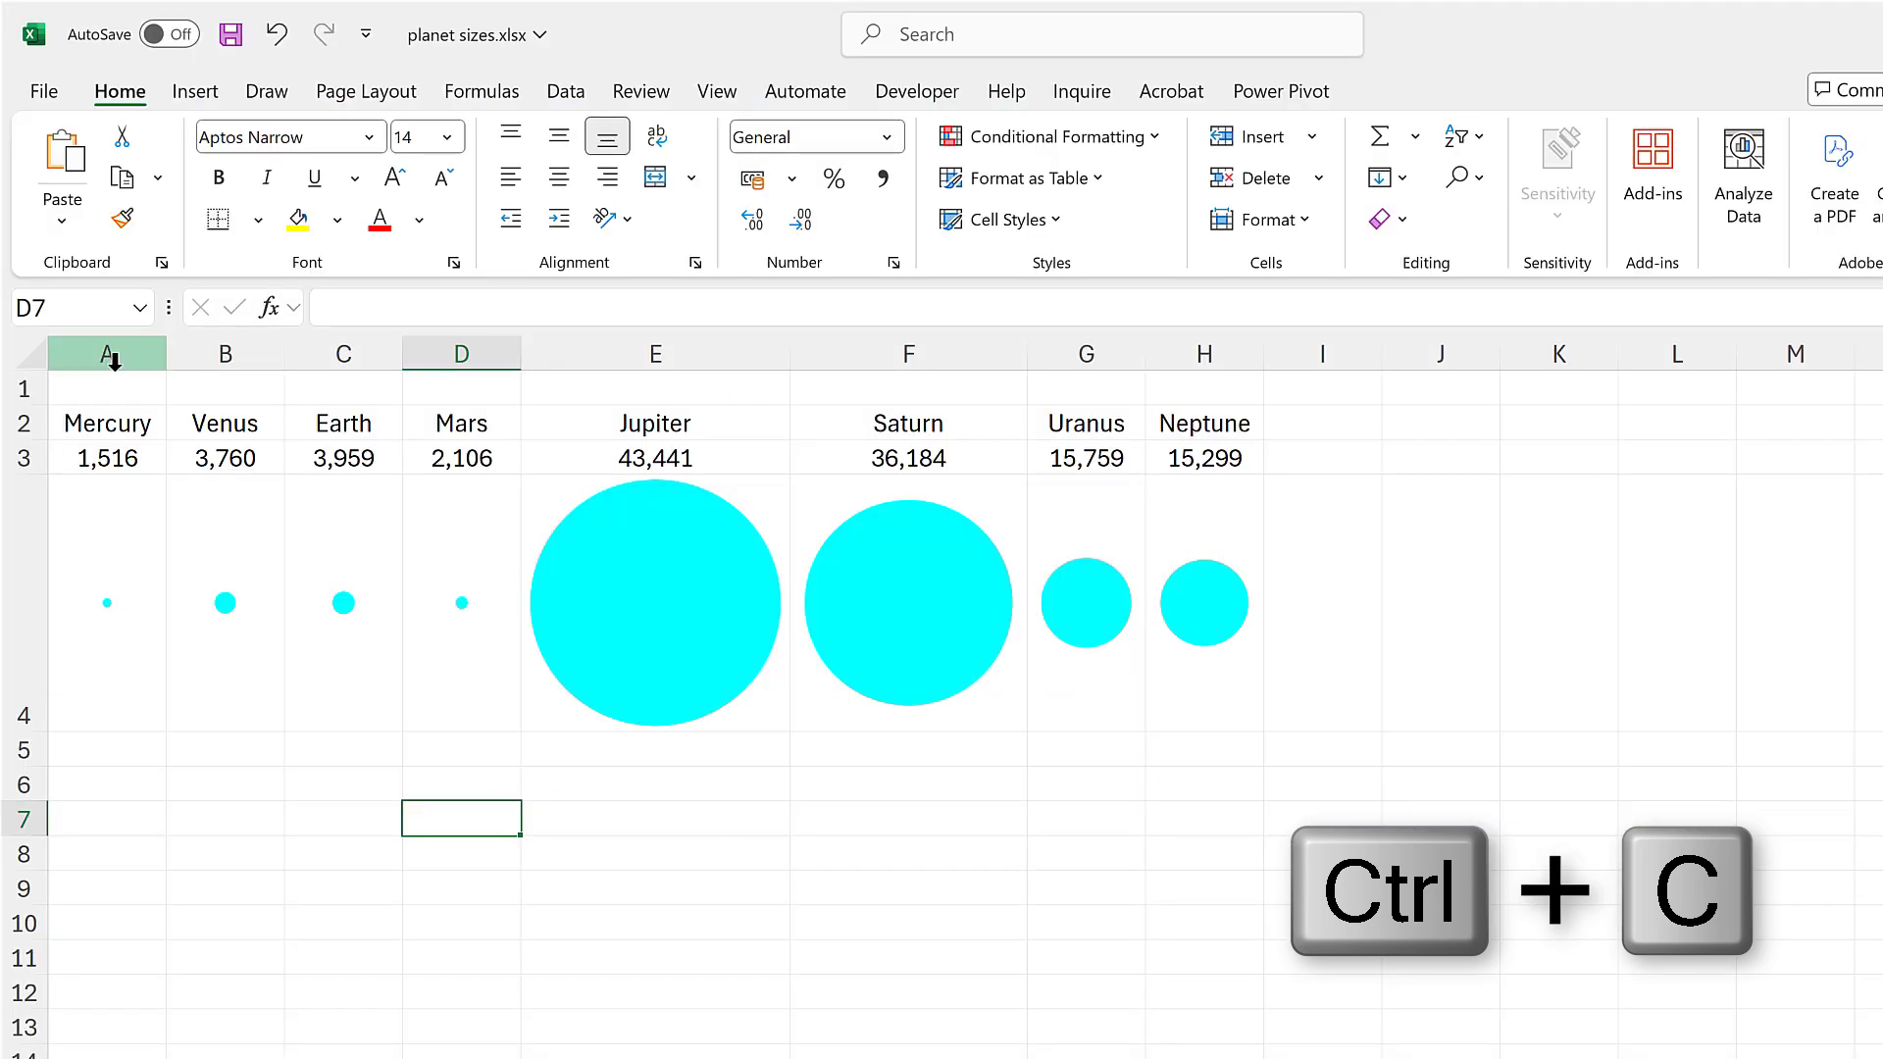
Paste the title 'The Solar System: Planet Sizes' into A1 with text wrapping off.
{"action": "left_click", "coordinate": [108, 353]}
{"action": "left_click", "coordinate": [106, 388]}
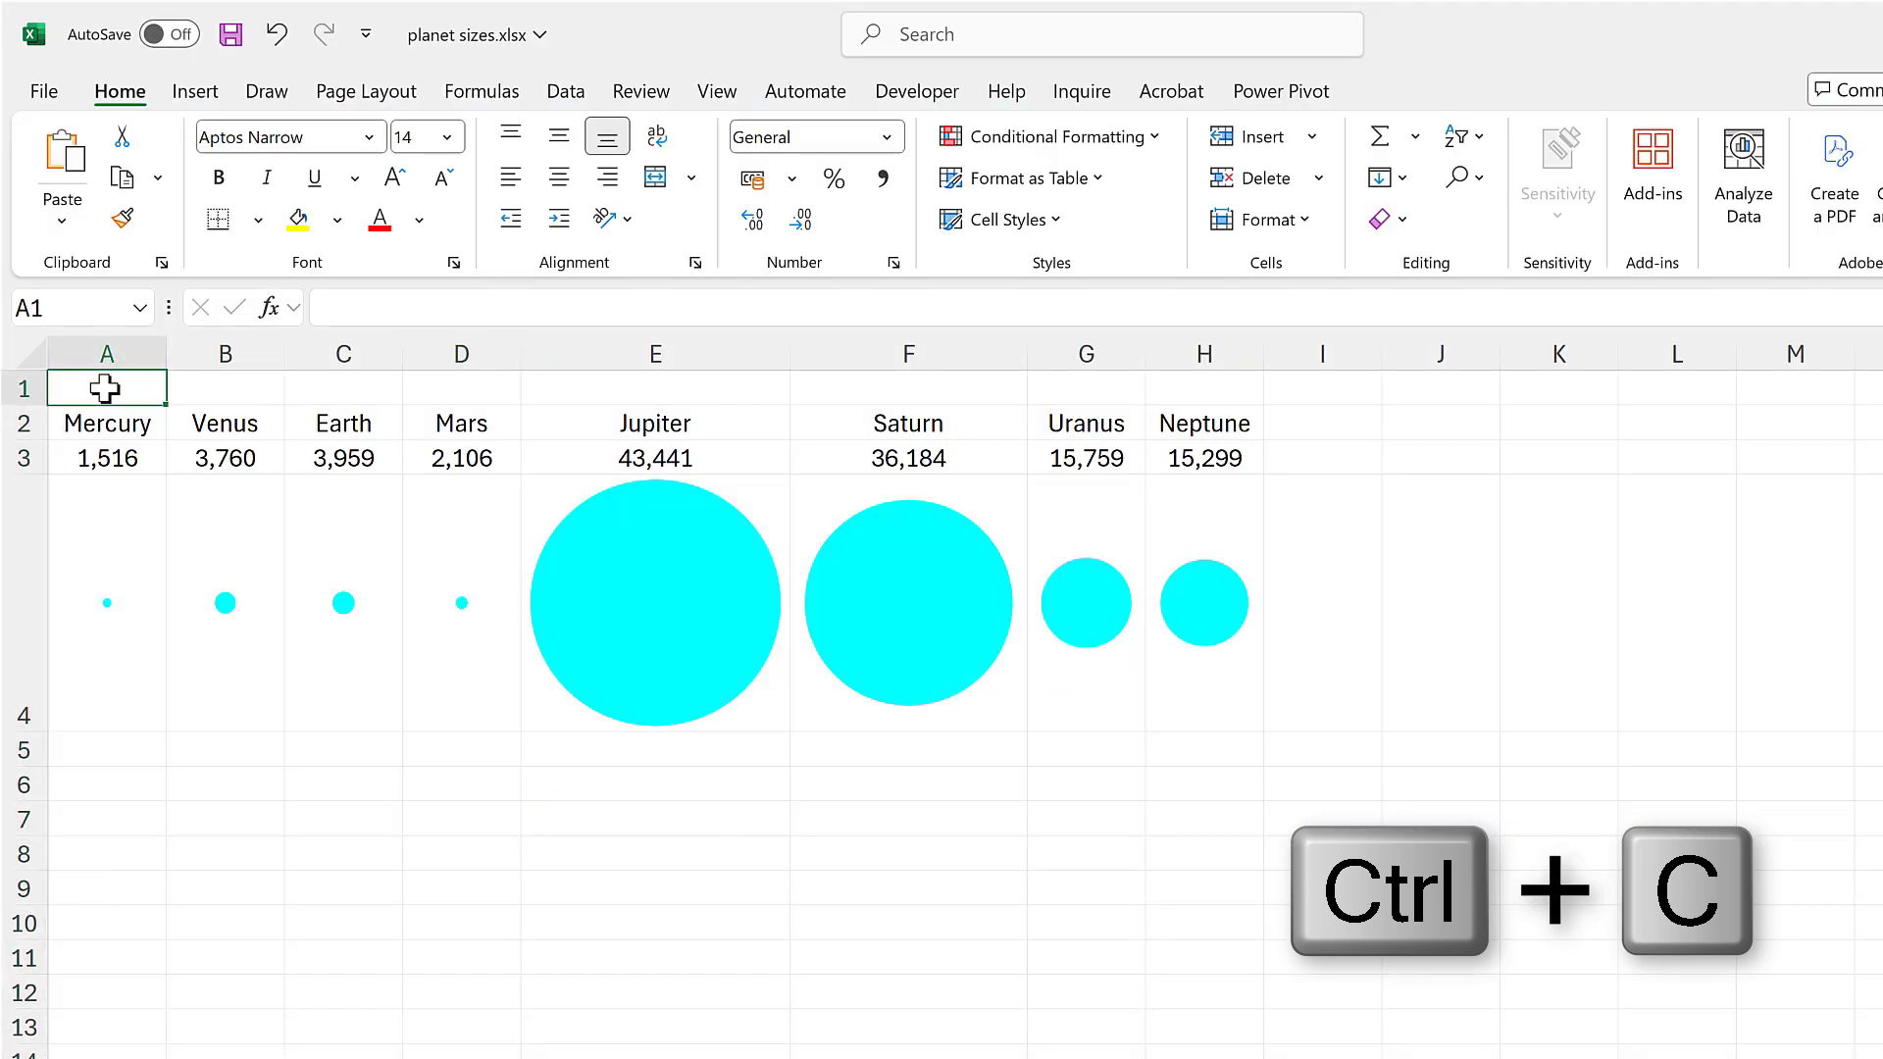
{"action": "key", "text": "ctrl+v"}
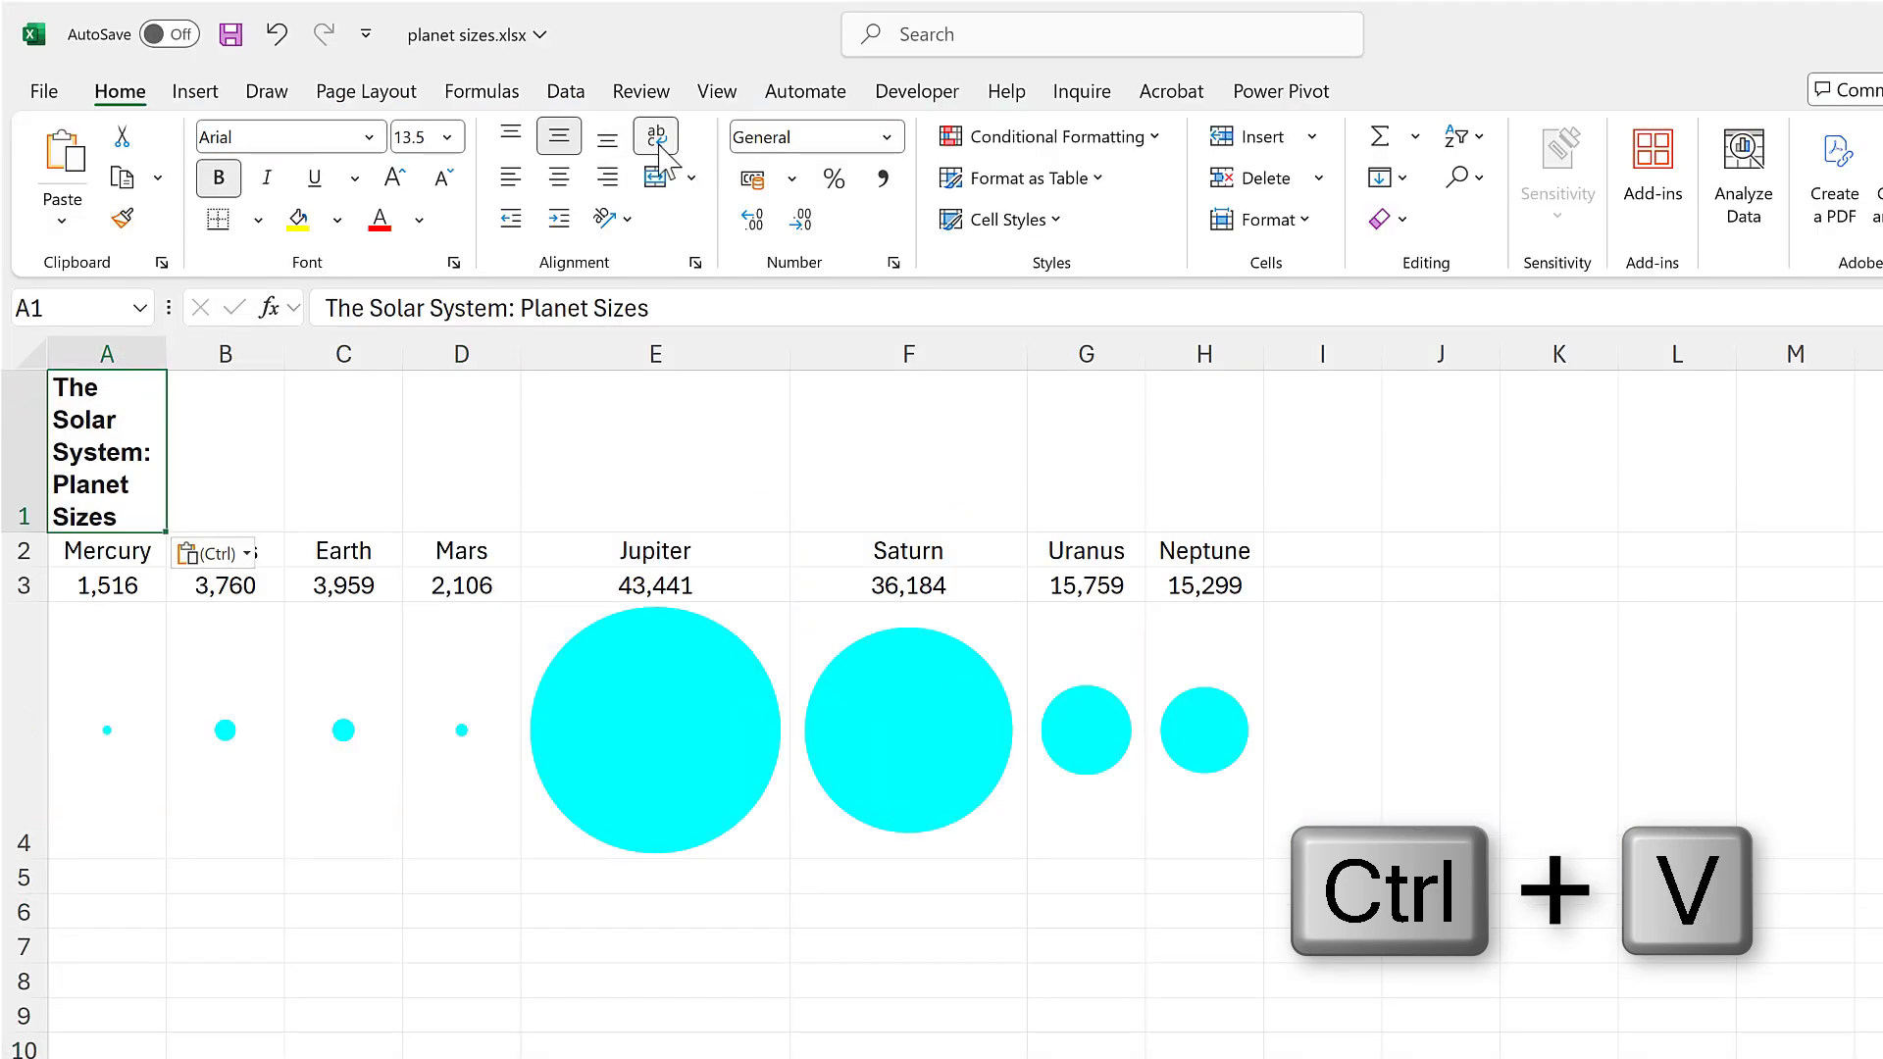
{"action": "left_click", "coordinate": [657, 138]}
Insert a new row 2 above the planet names labelled 'Radius (miles)'.
{"action": "left_click", "coordinate": [26, 422]}
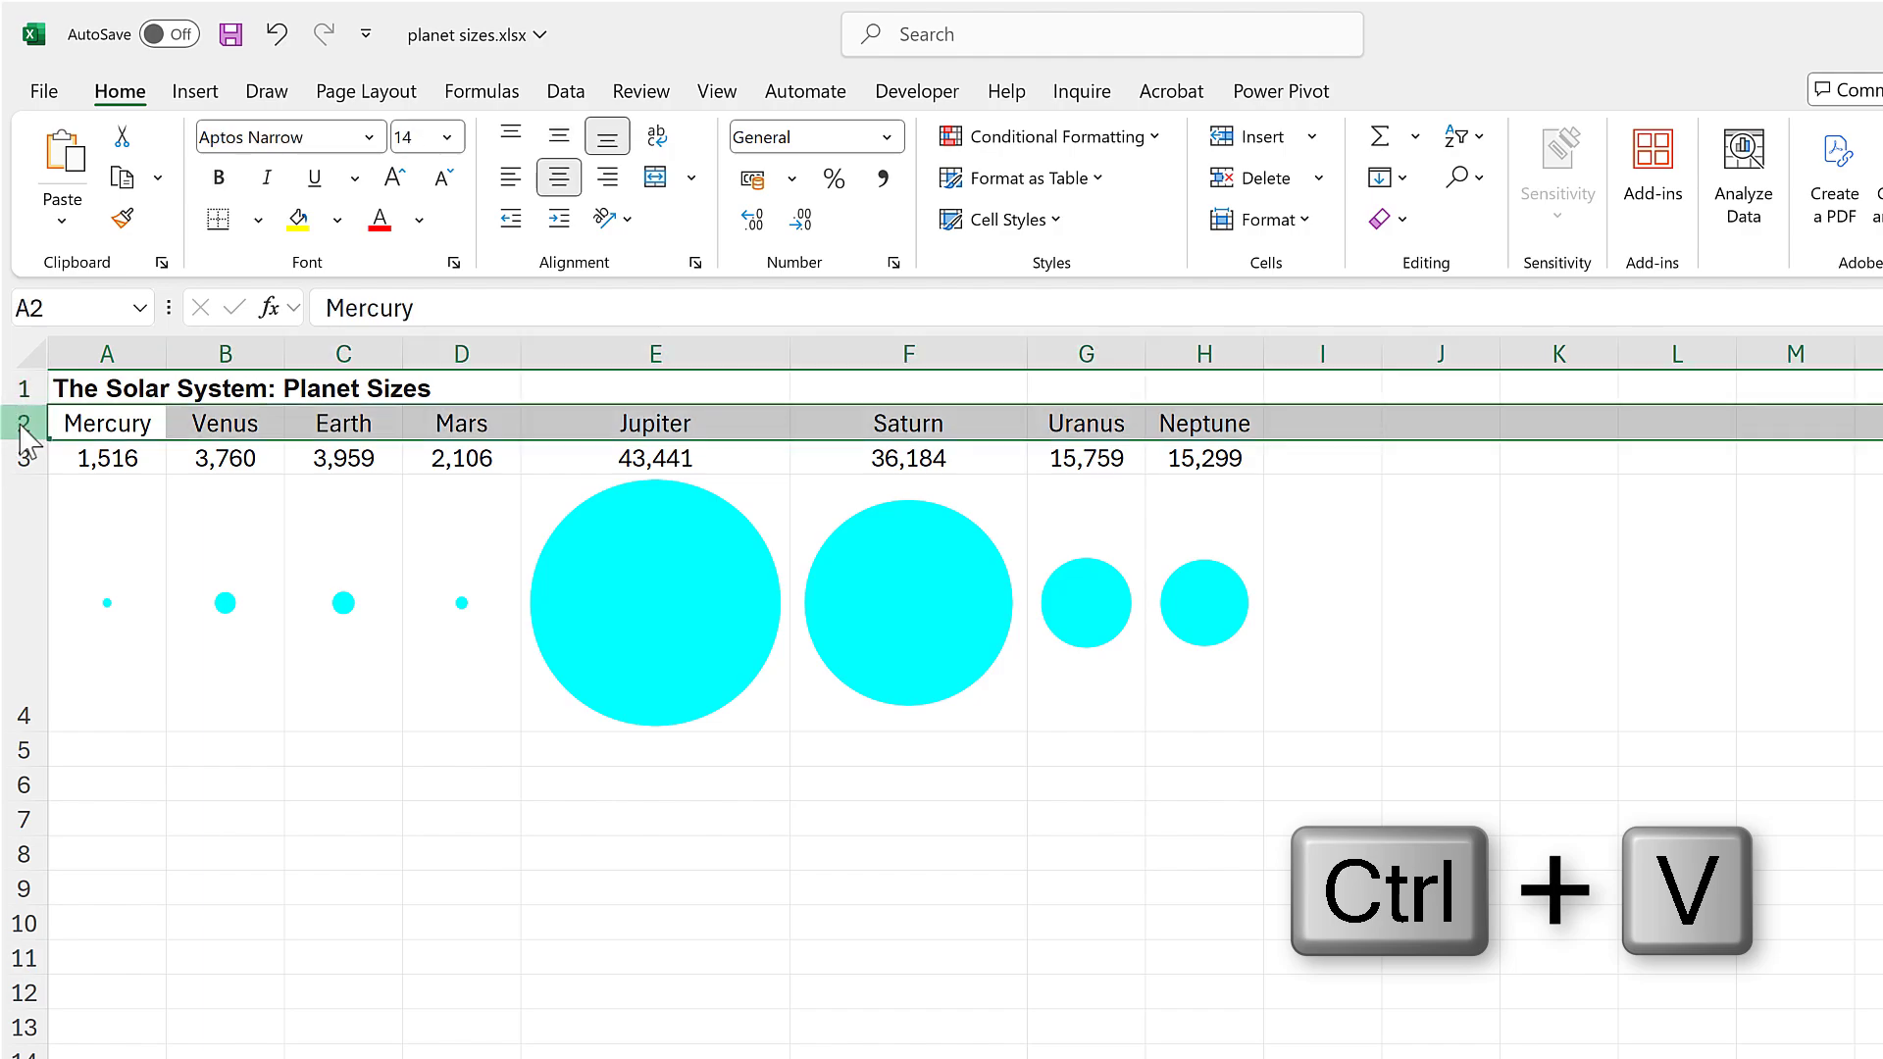
{"action": "right_click", "coordinate": [28, 421]}
{"action": "left_click", "coordinate": [93, 716]}
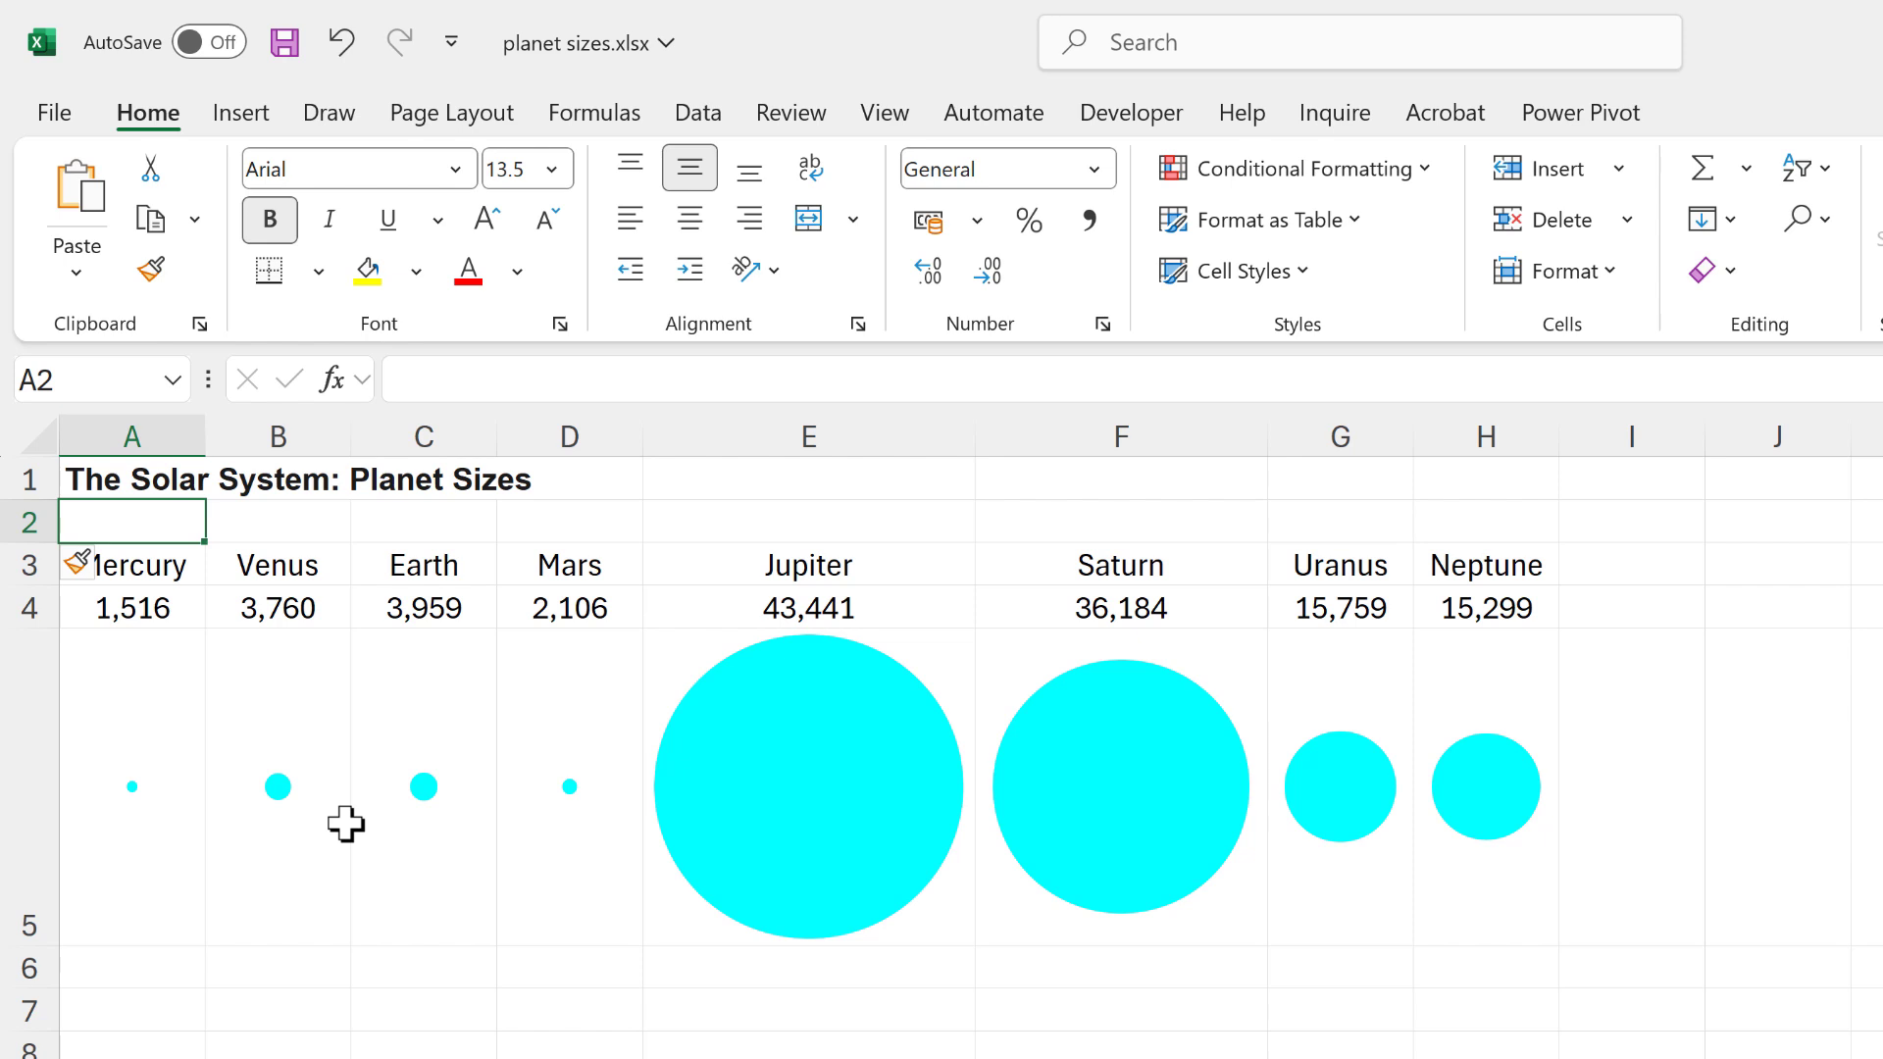
{"action": "type", "text": "Radi"}
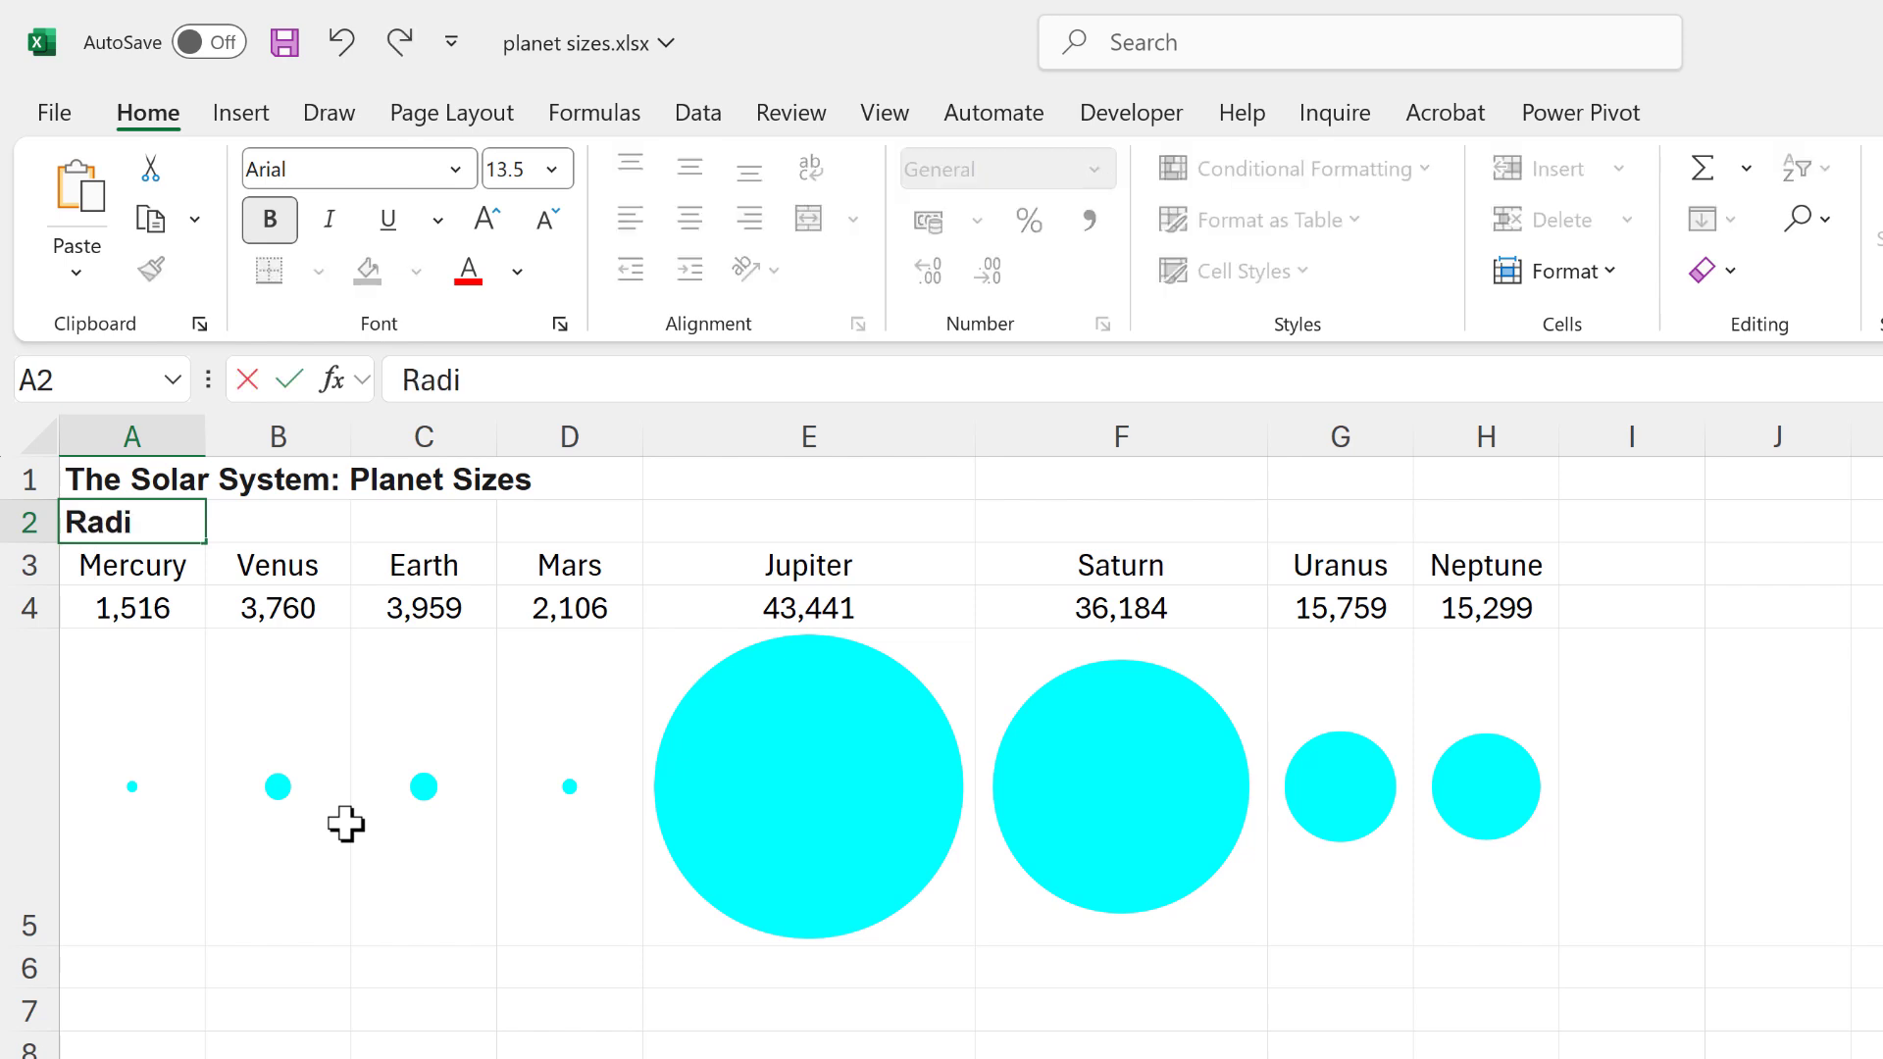
{"action": "type", "text": "us (mi"}
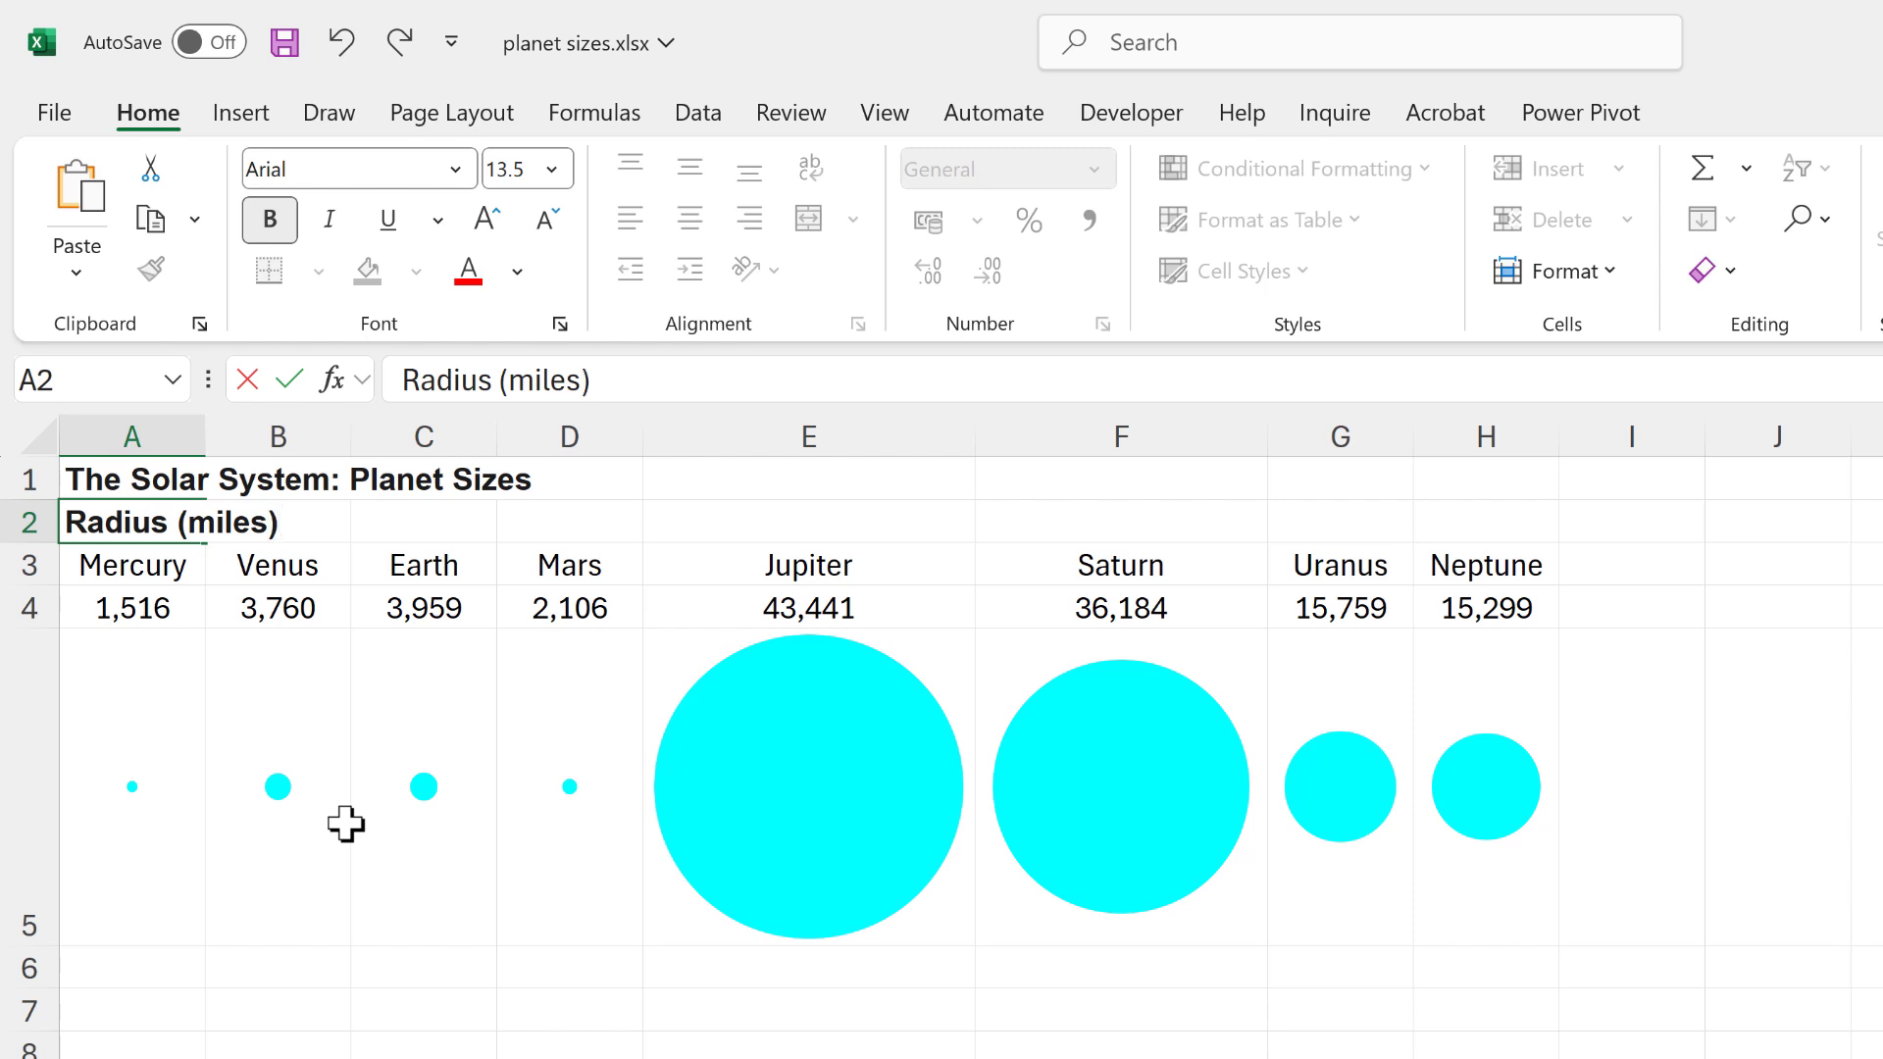
{"action": "type", "text": "les)"}
{"action": "key", "text": "Return"}
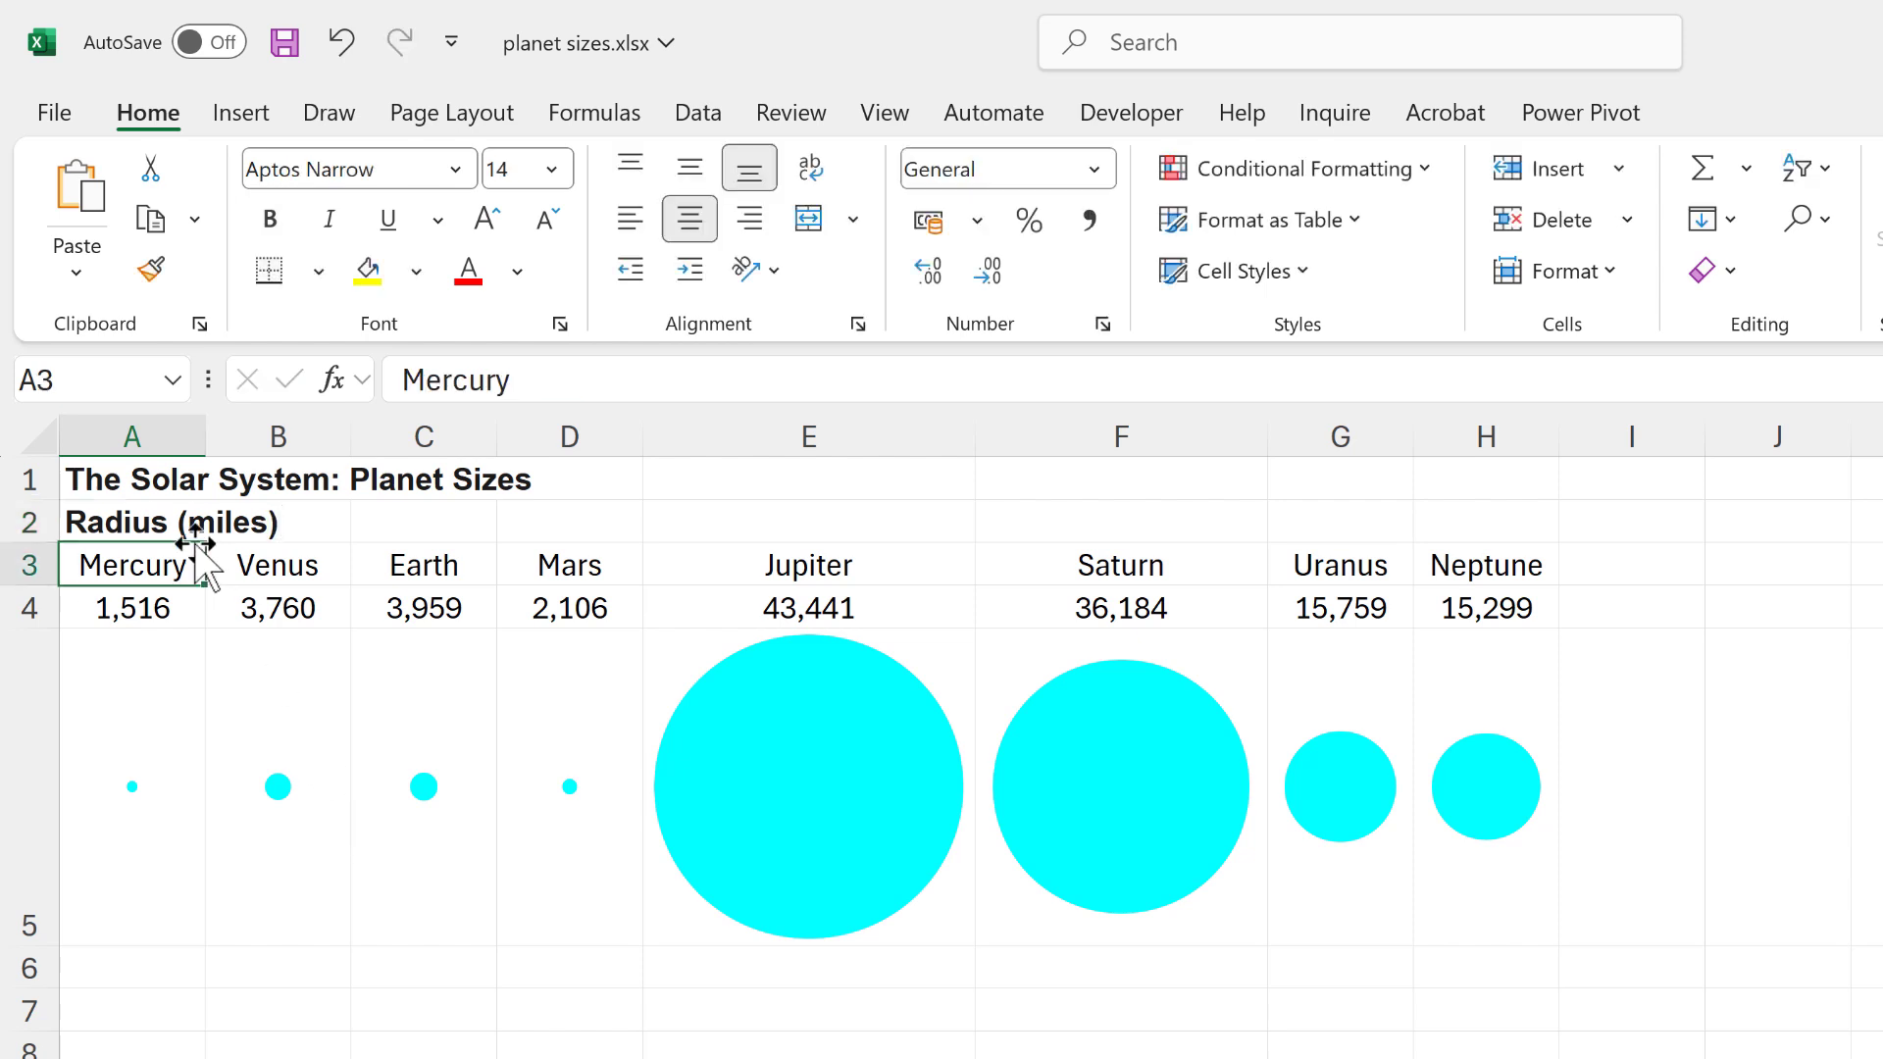
Give the A1:H5 table a black fill with white font colour.
{"action": "left_click_drag", "start_coordinate": [181, 469], "coordinate": [1532, 809]}
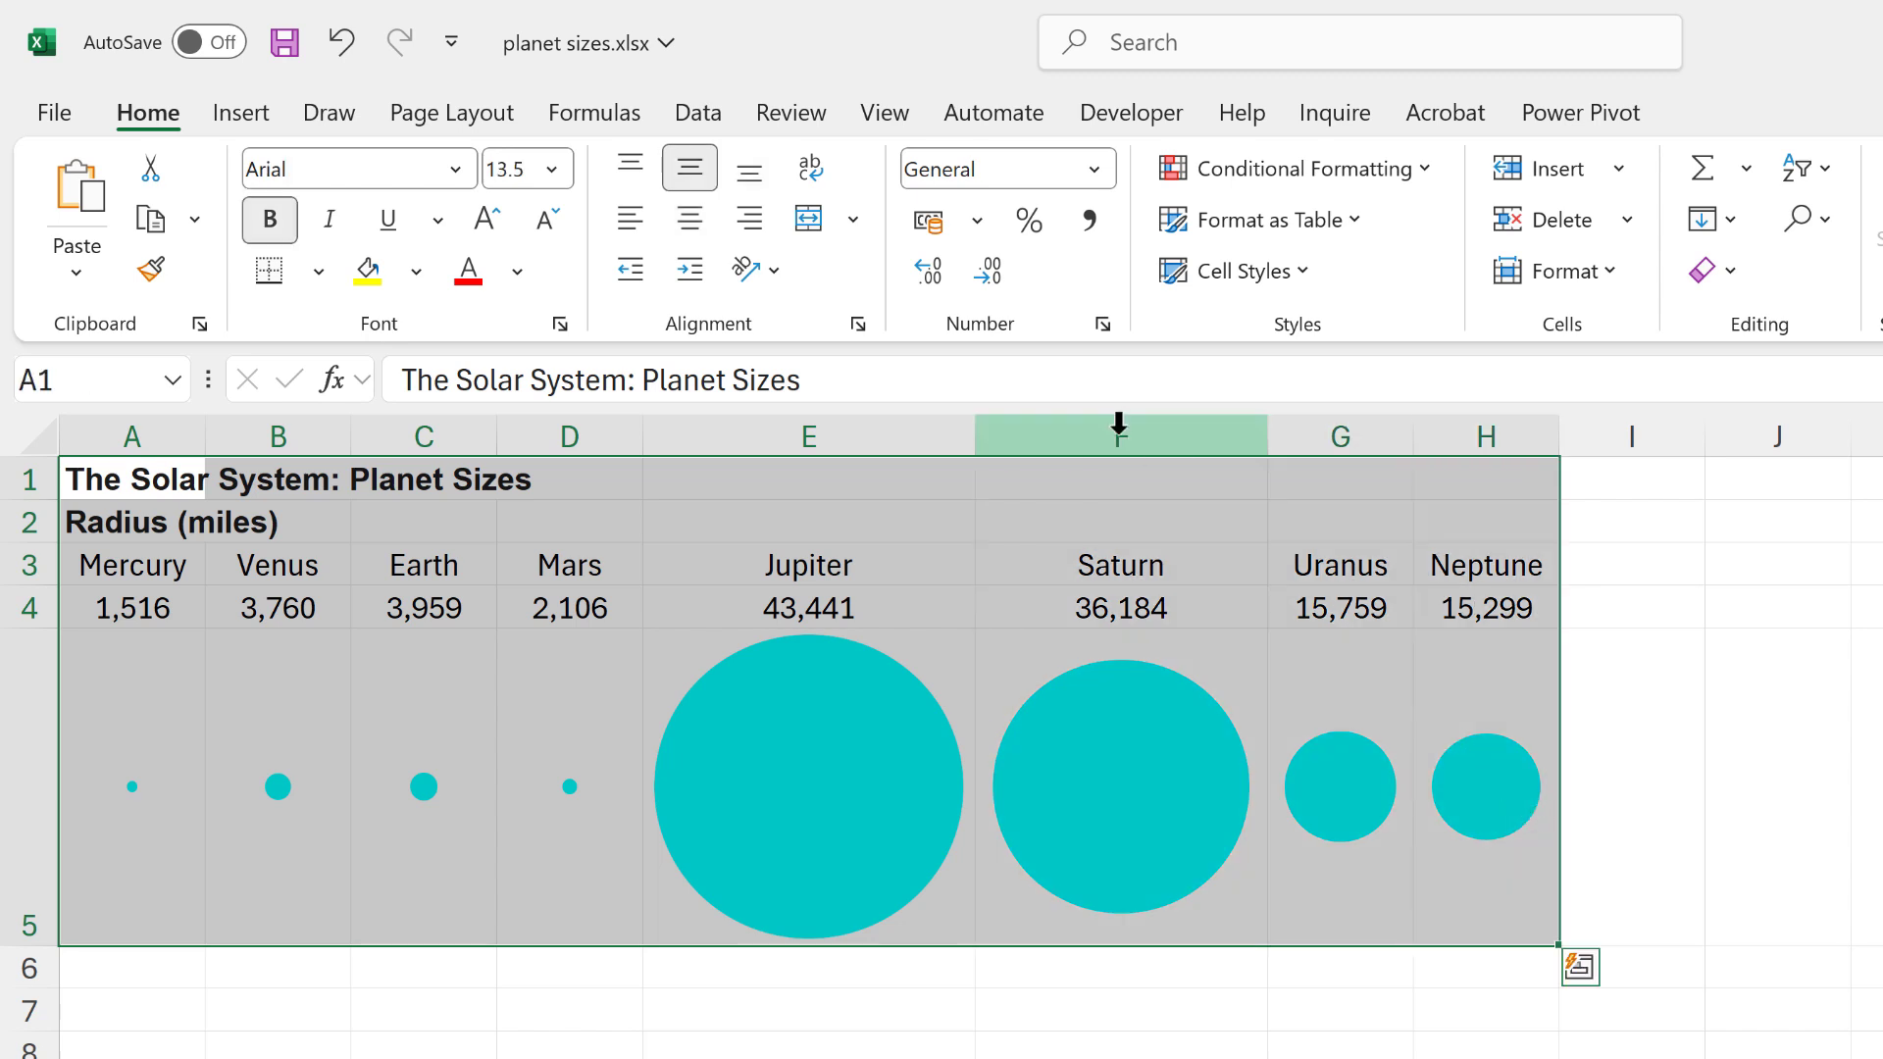
{"action": "left_click", "coordinate": [416, 271]}
{"action": "left_click", "coordinate": [421, 449]}
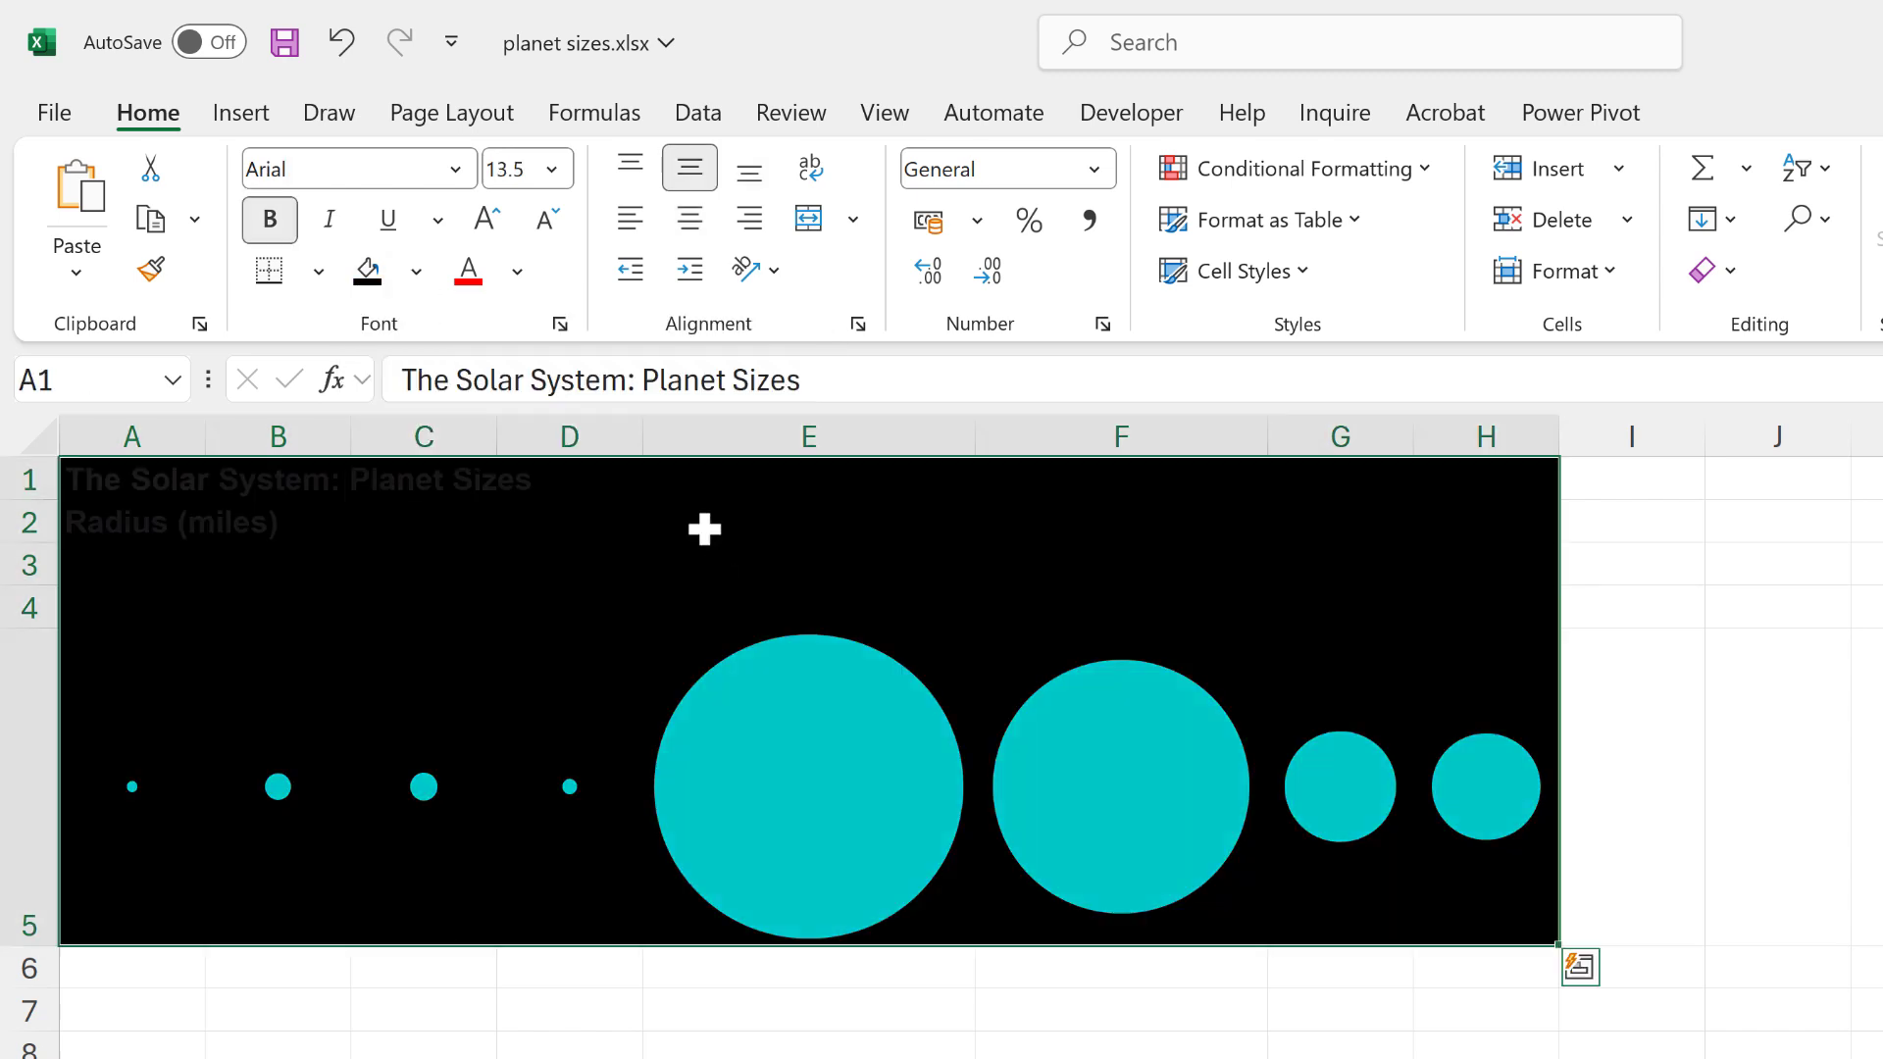
{"action": "left_click", "coordinate": [517, 272]}
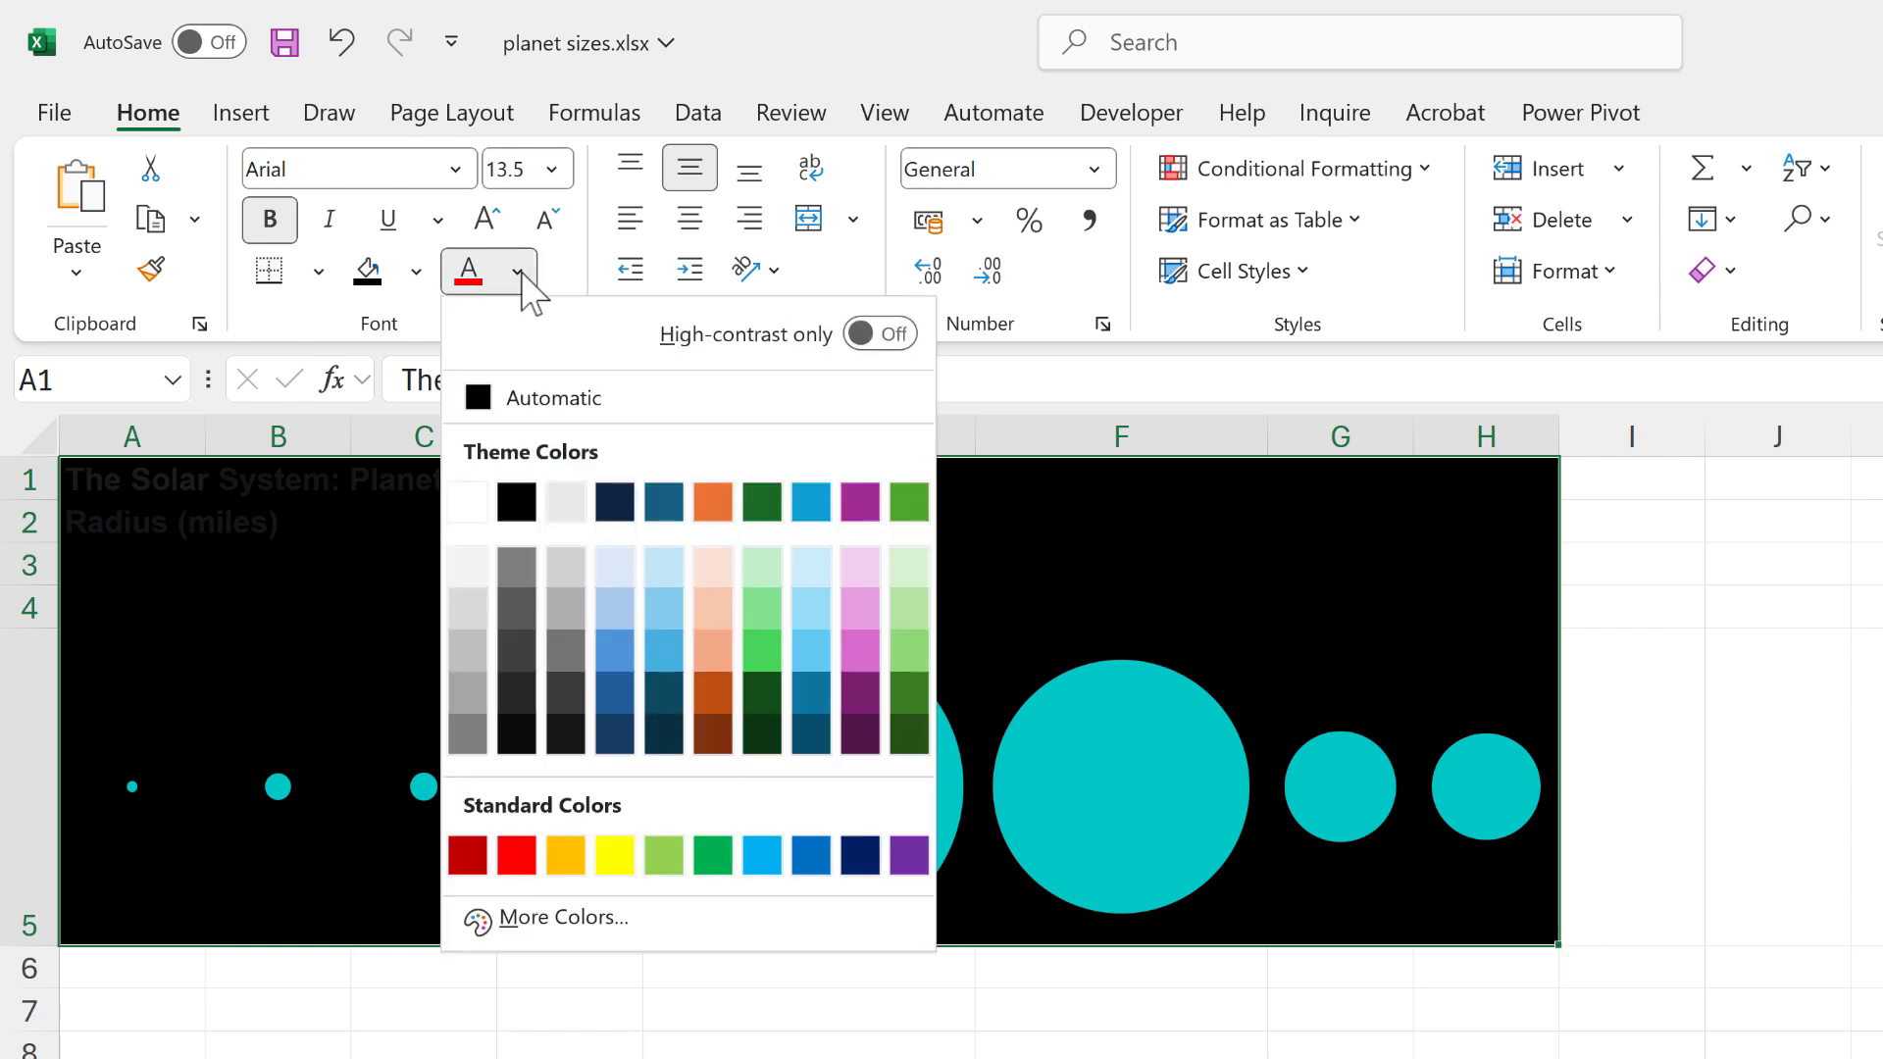
{"action": "left_click", "coordinate": [468, 502]}
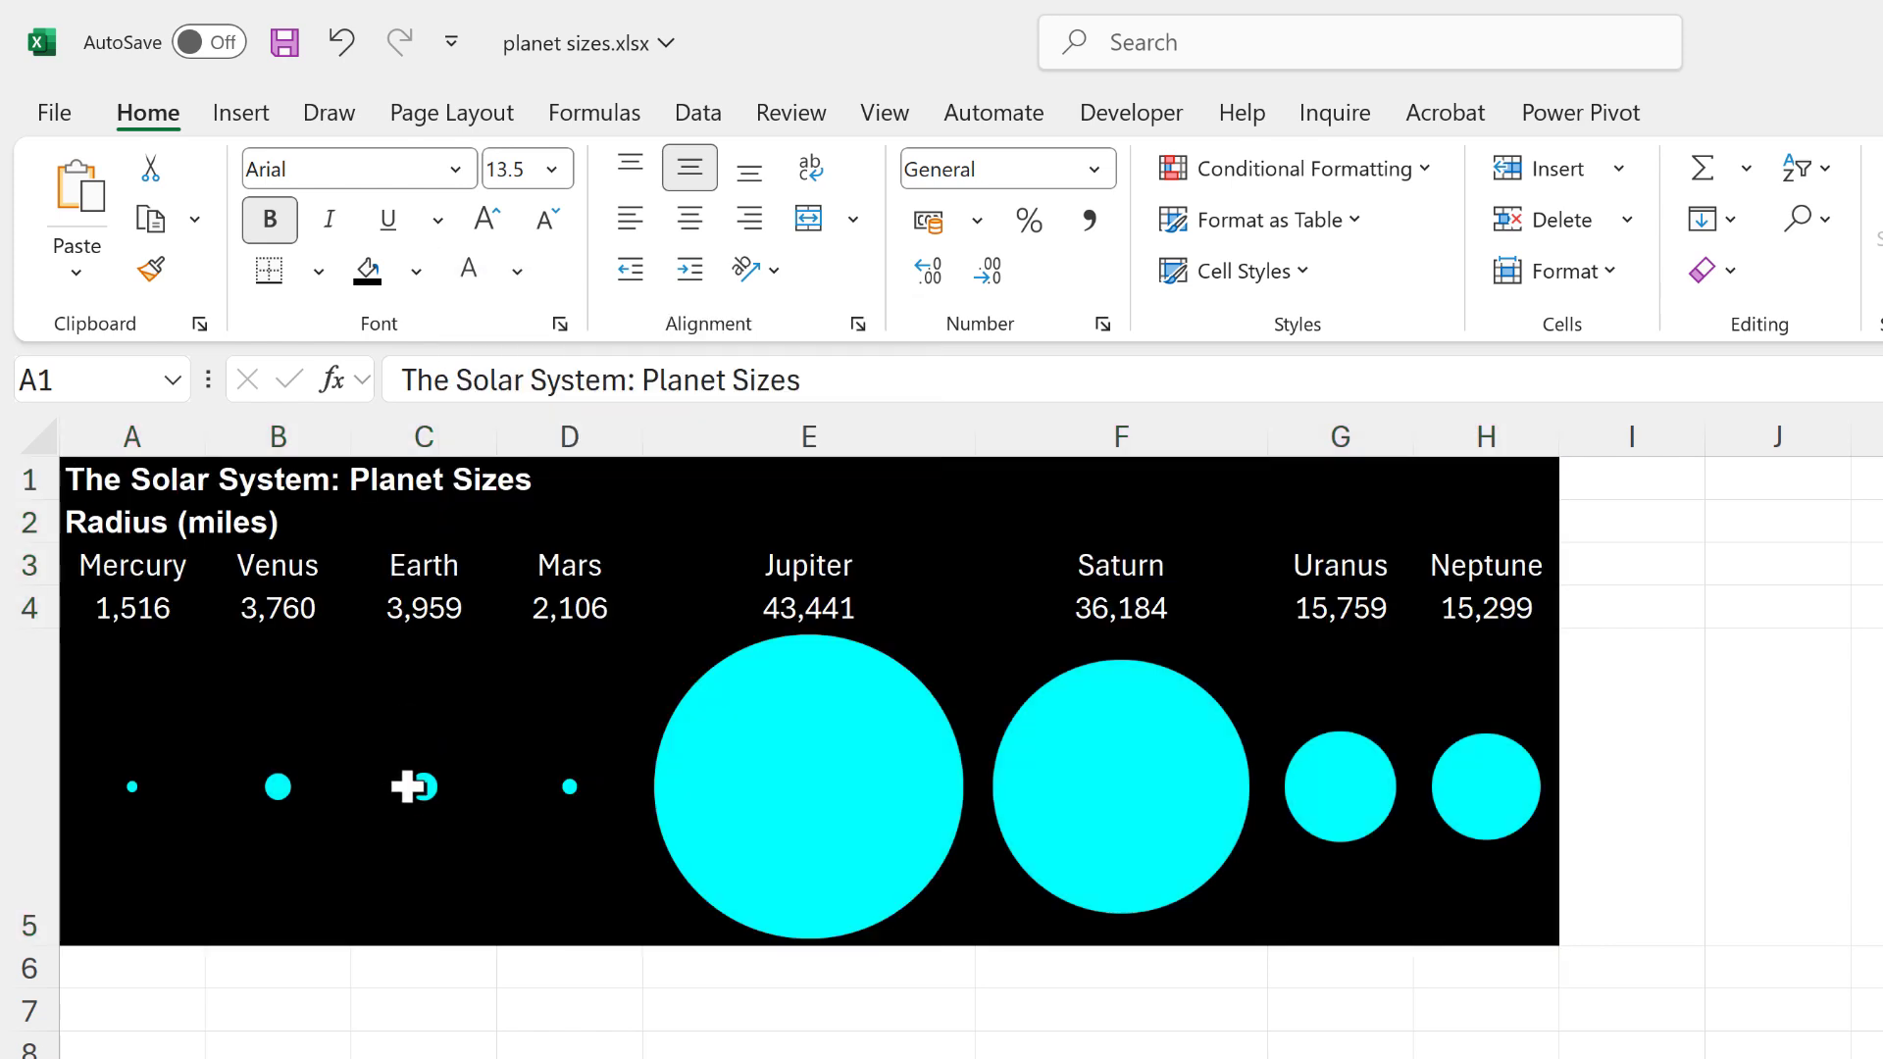
{"action": "left_click", "coordinate": [543, 1020]}
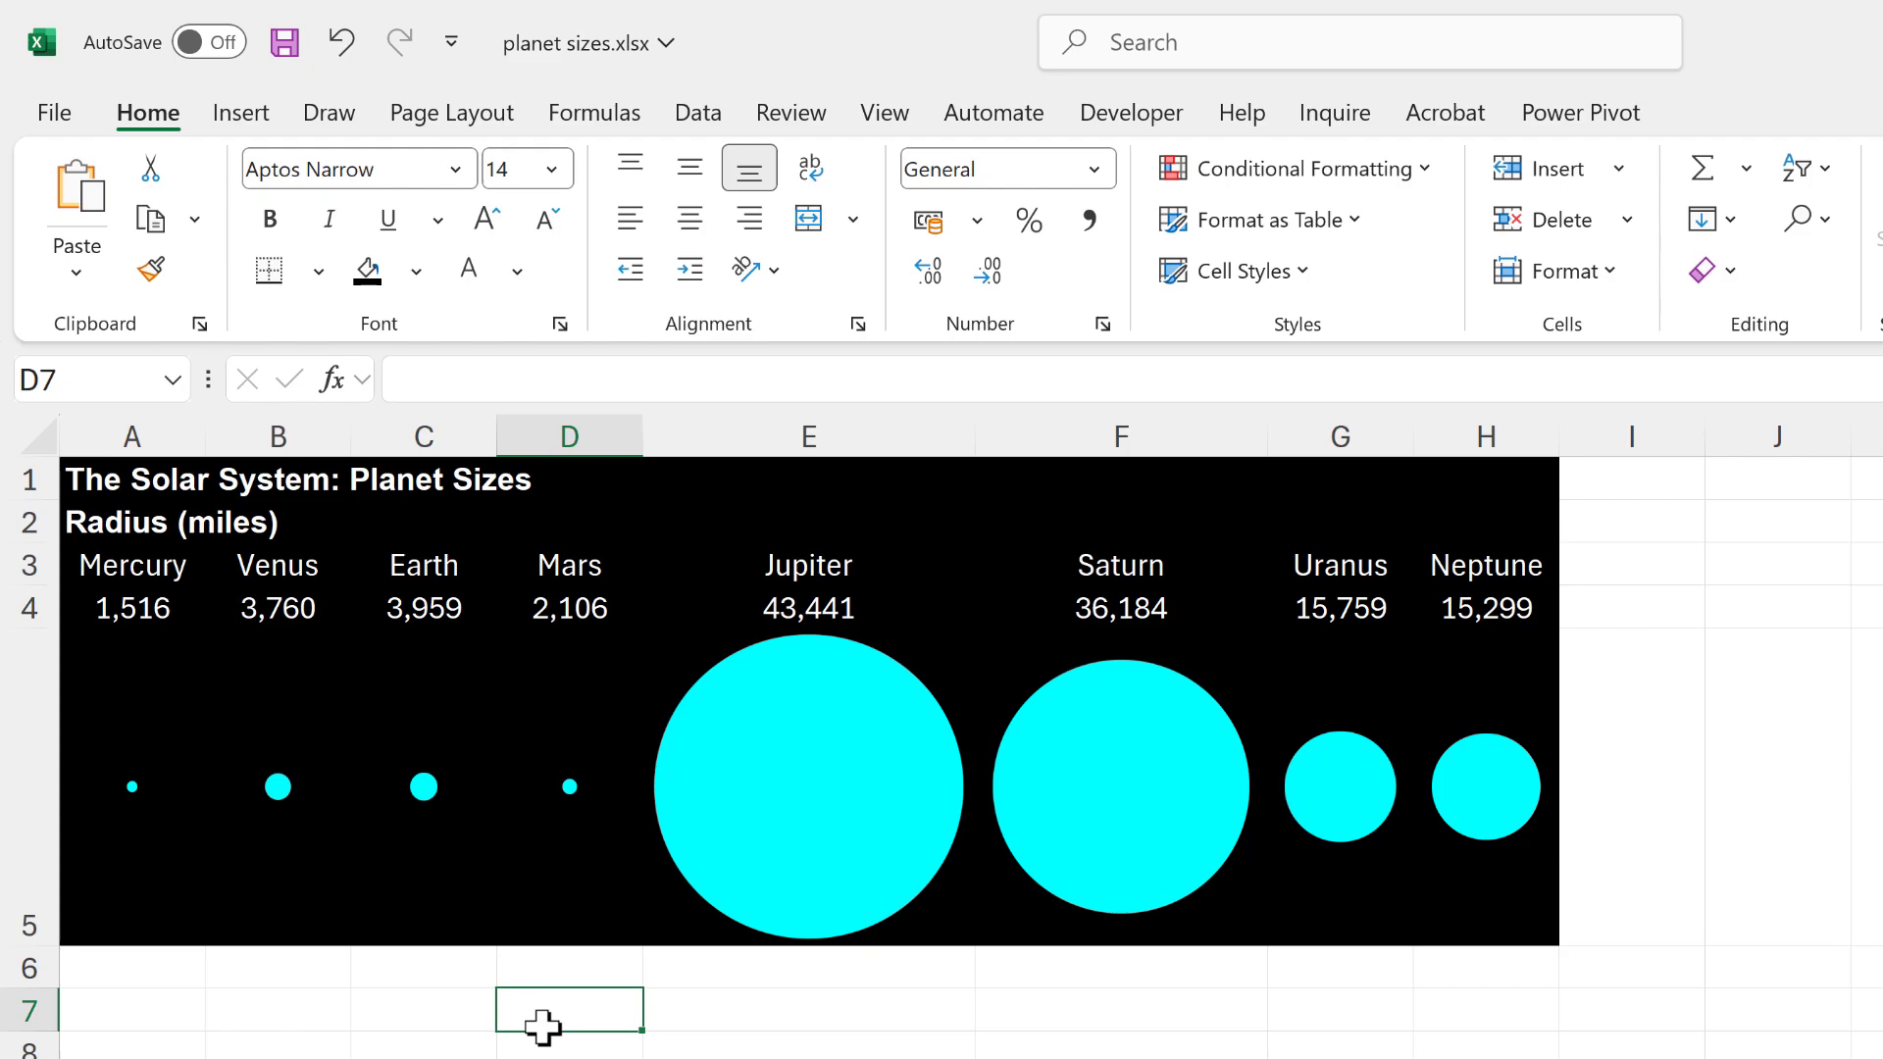